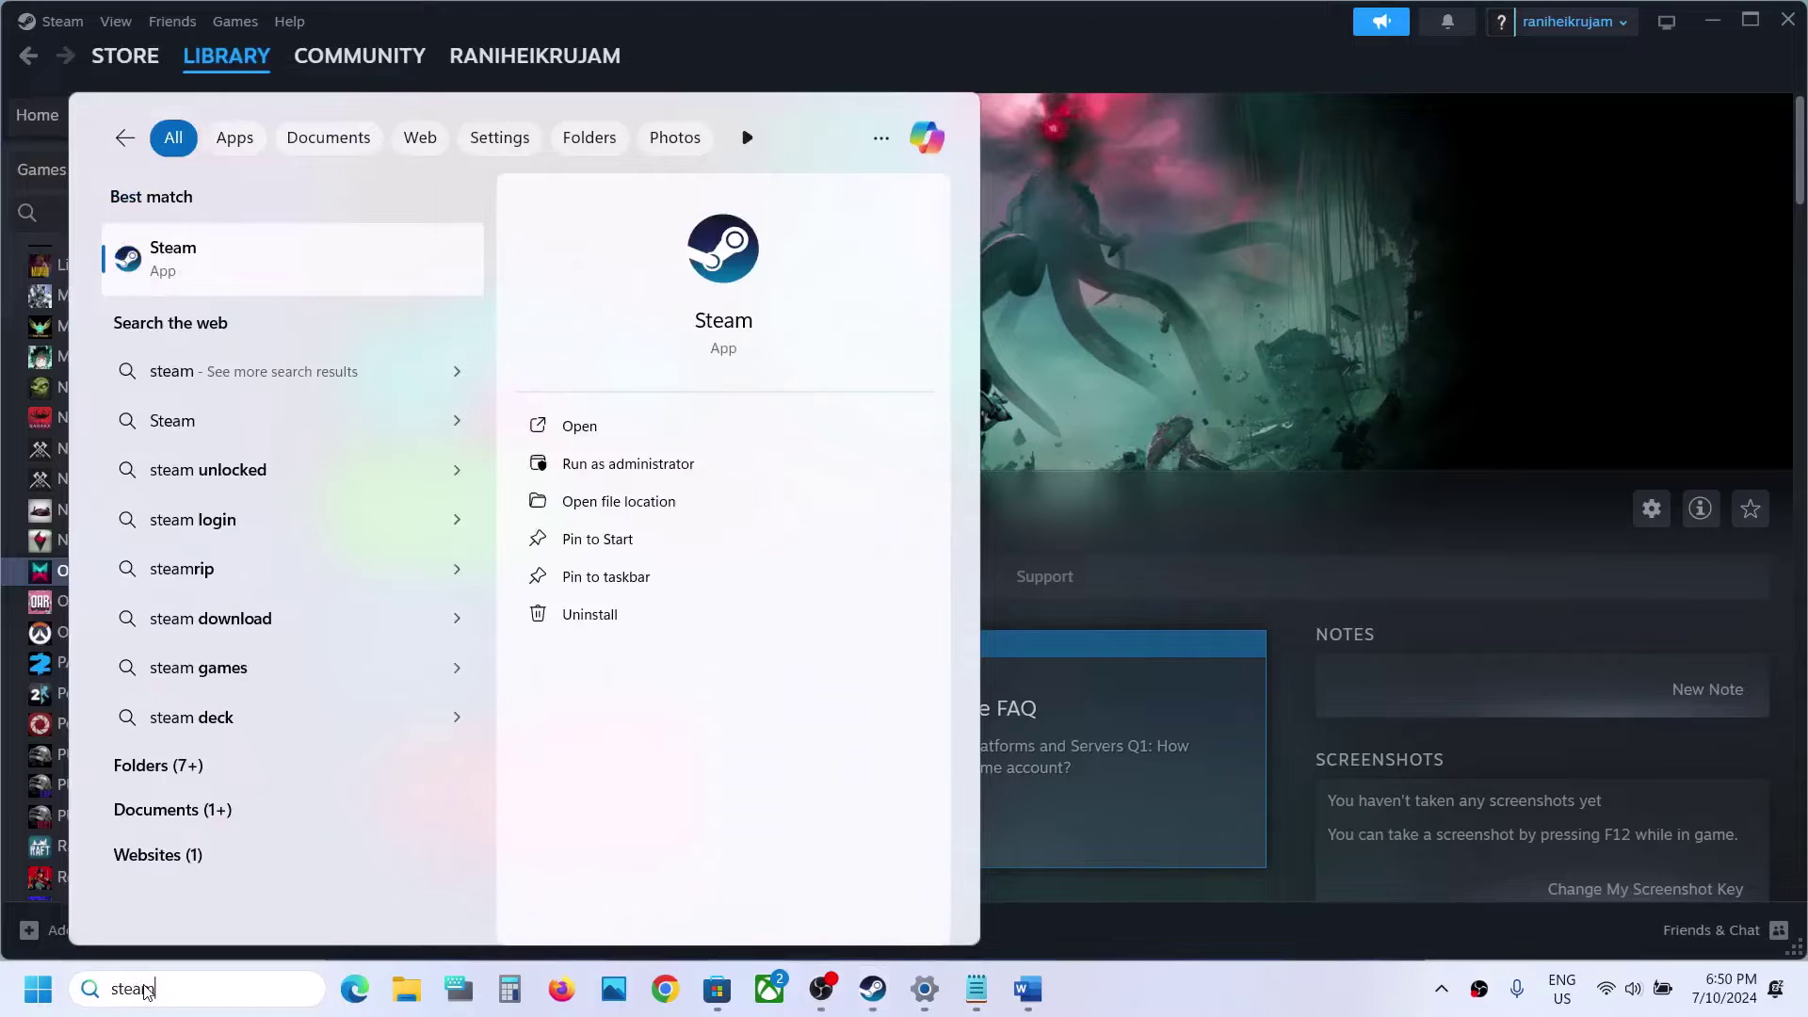
Check the run-as-administrator option for the Steam app in the Windows search results
{"action": "right_click", "coordinate": [316, 270]}
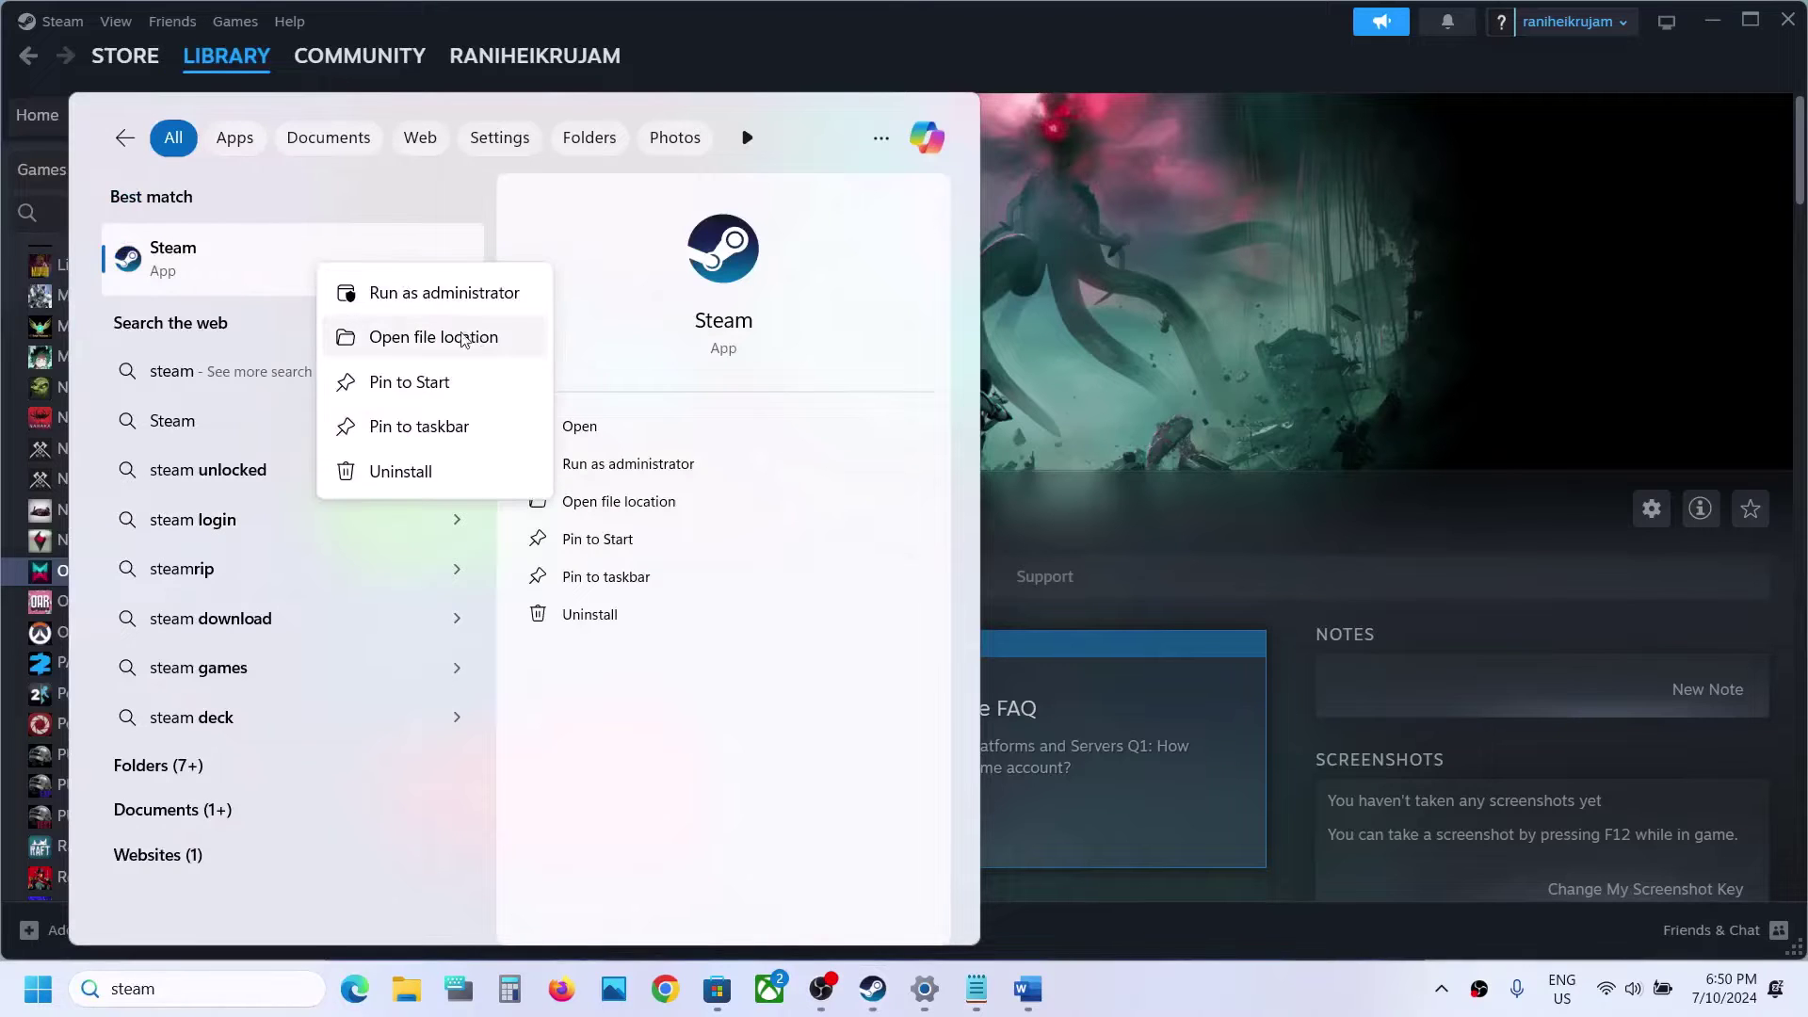
{"action": "left_click", "coordinate": [1112, 256]}
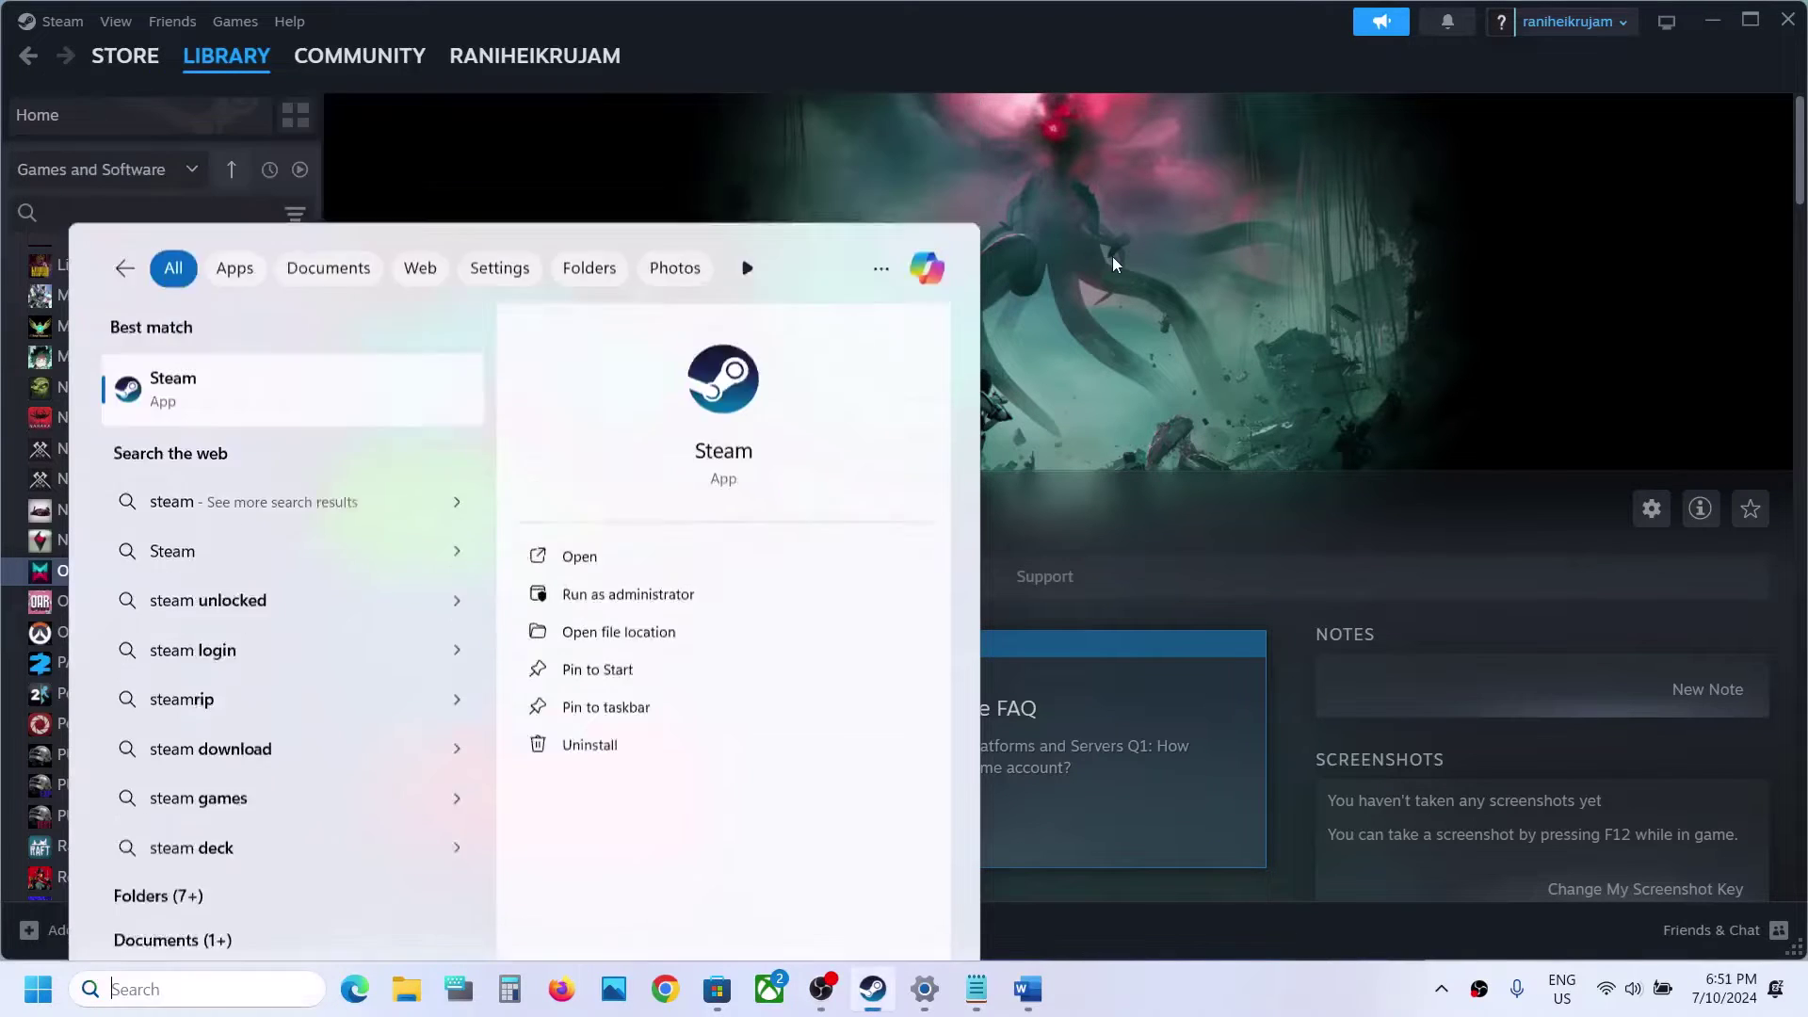
Switch to the Word document, maximize it, and read Step 2 on unplugging external devices and closing third-party services
{"action": "left_click", "coordinate": [1028, 989]}
{"action": "scroll", "coordinate": [719, 607], "scroll_direction": "down", "scroll_amount": 1}
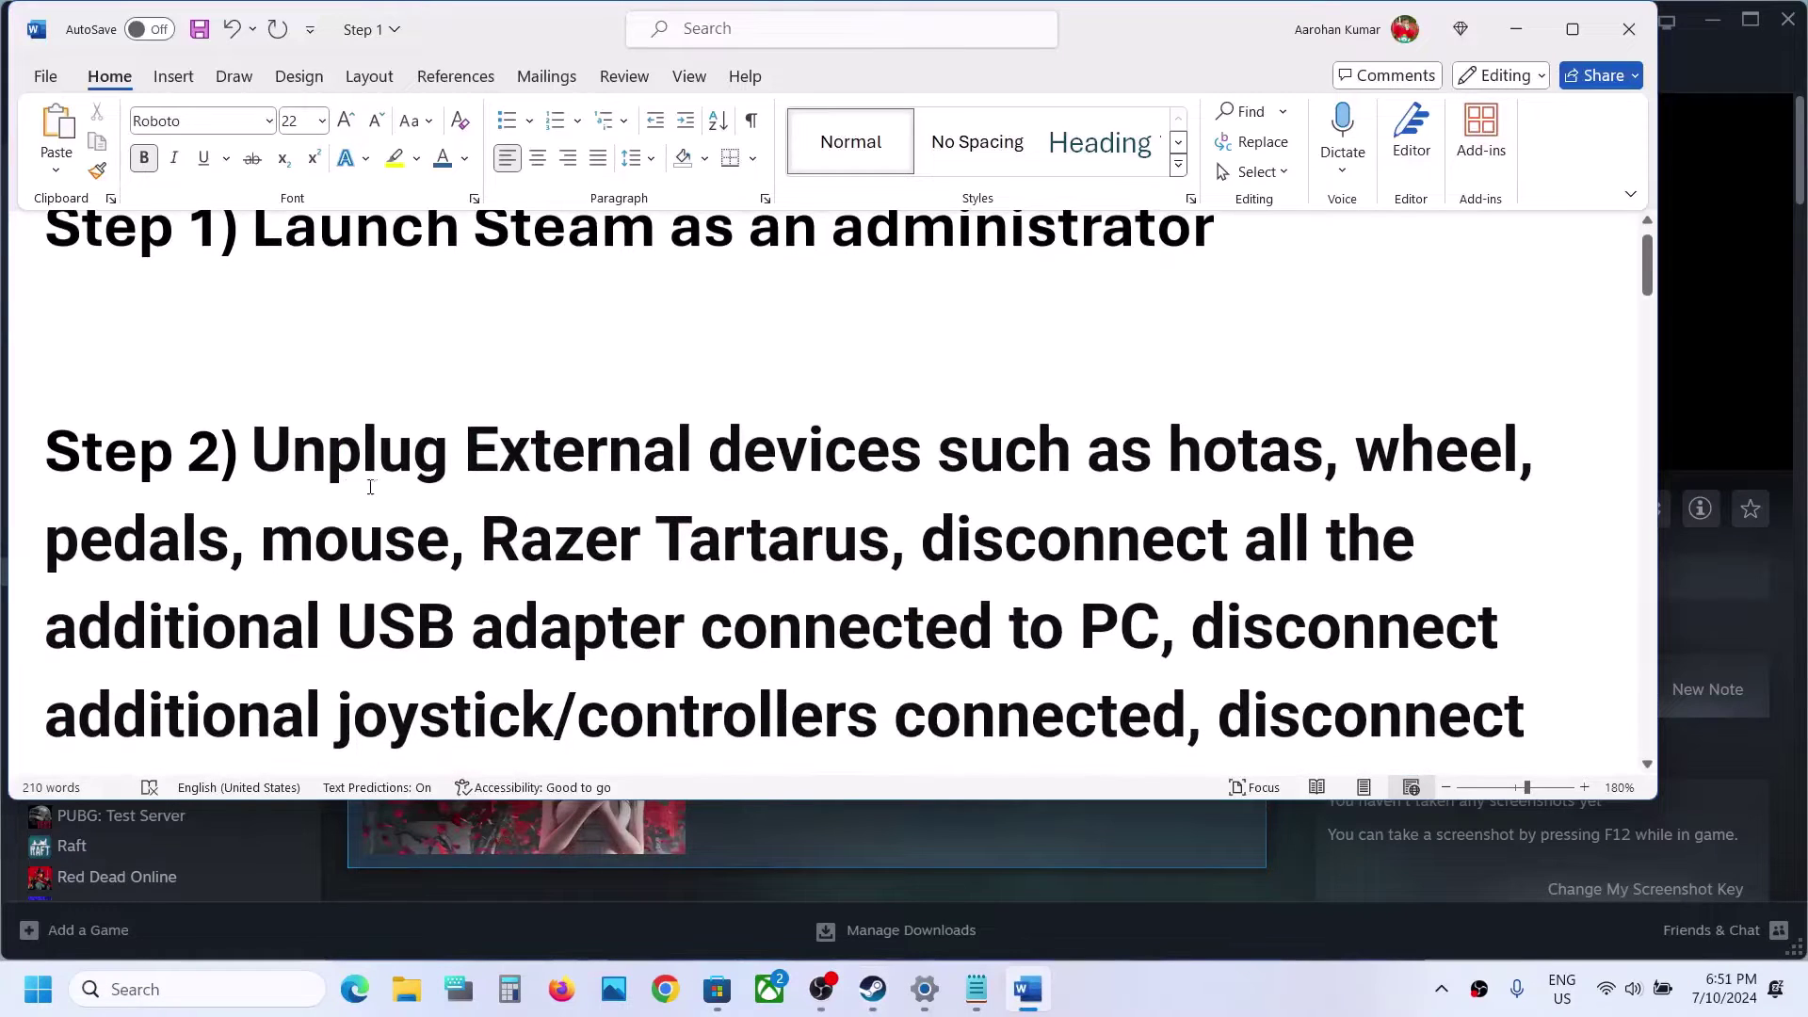
{"action": "left_click_drag", "start_coordinate": [257, 454], "coordinate": [1088, 632]}
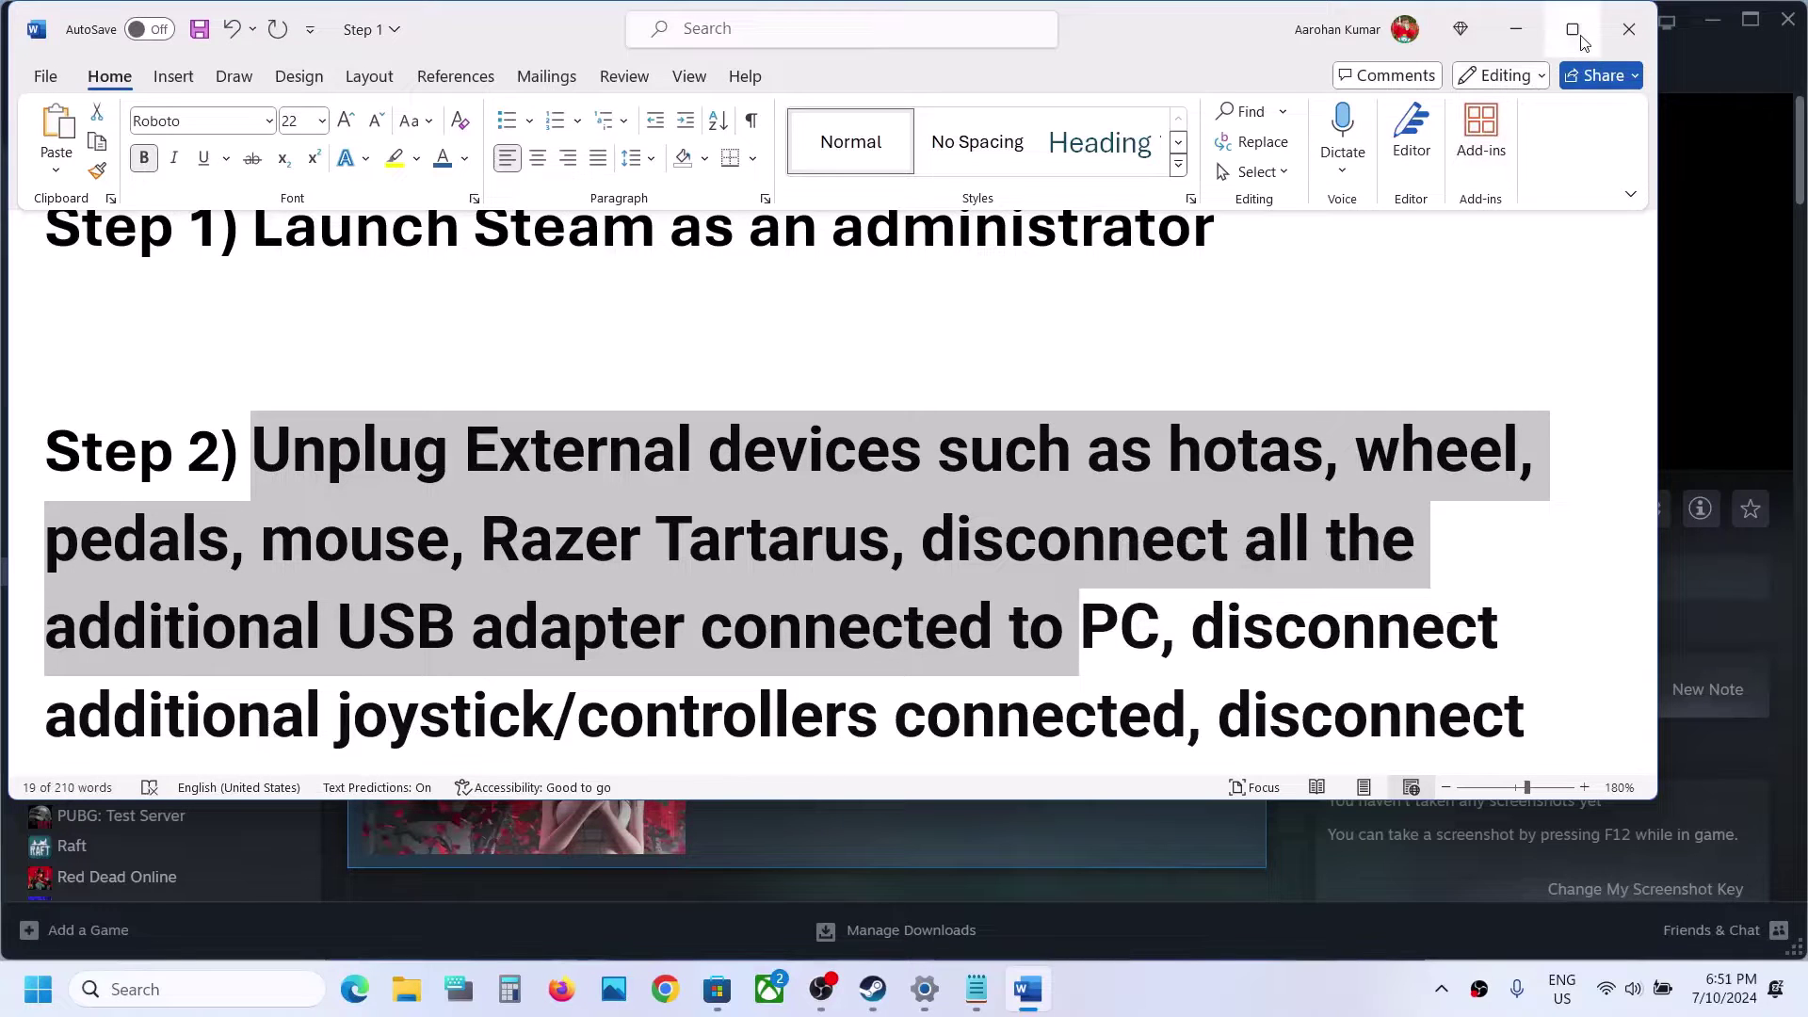
{"action": "left_click", "coordinate": [1582, 35]}
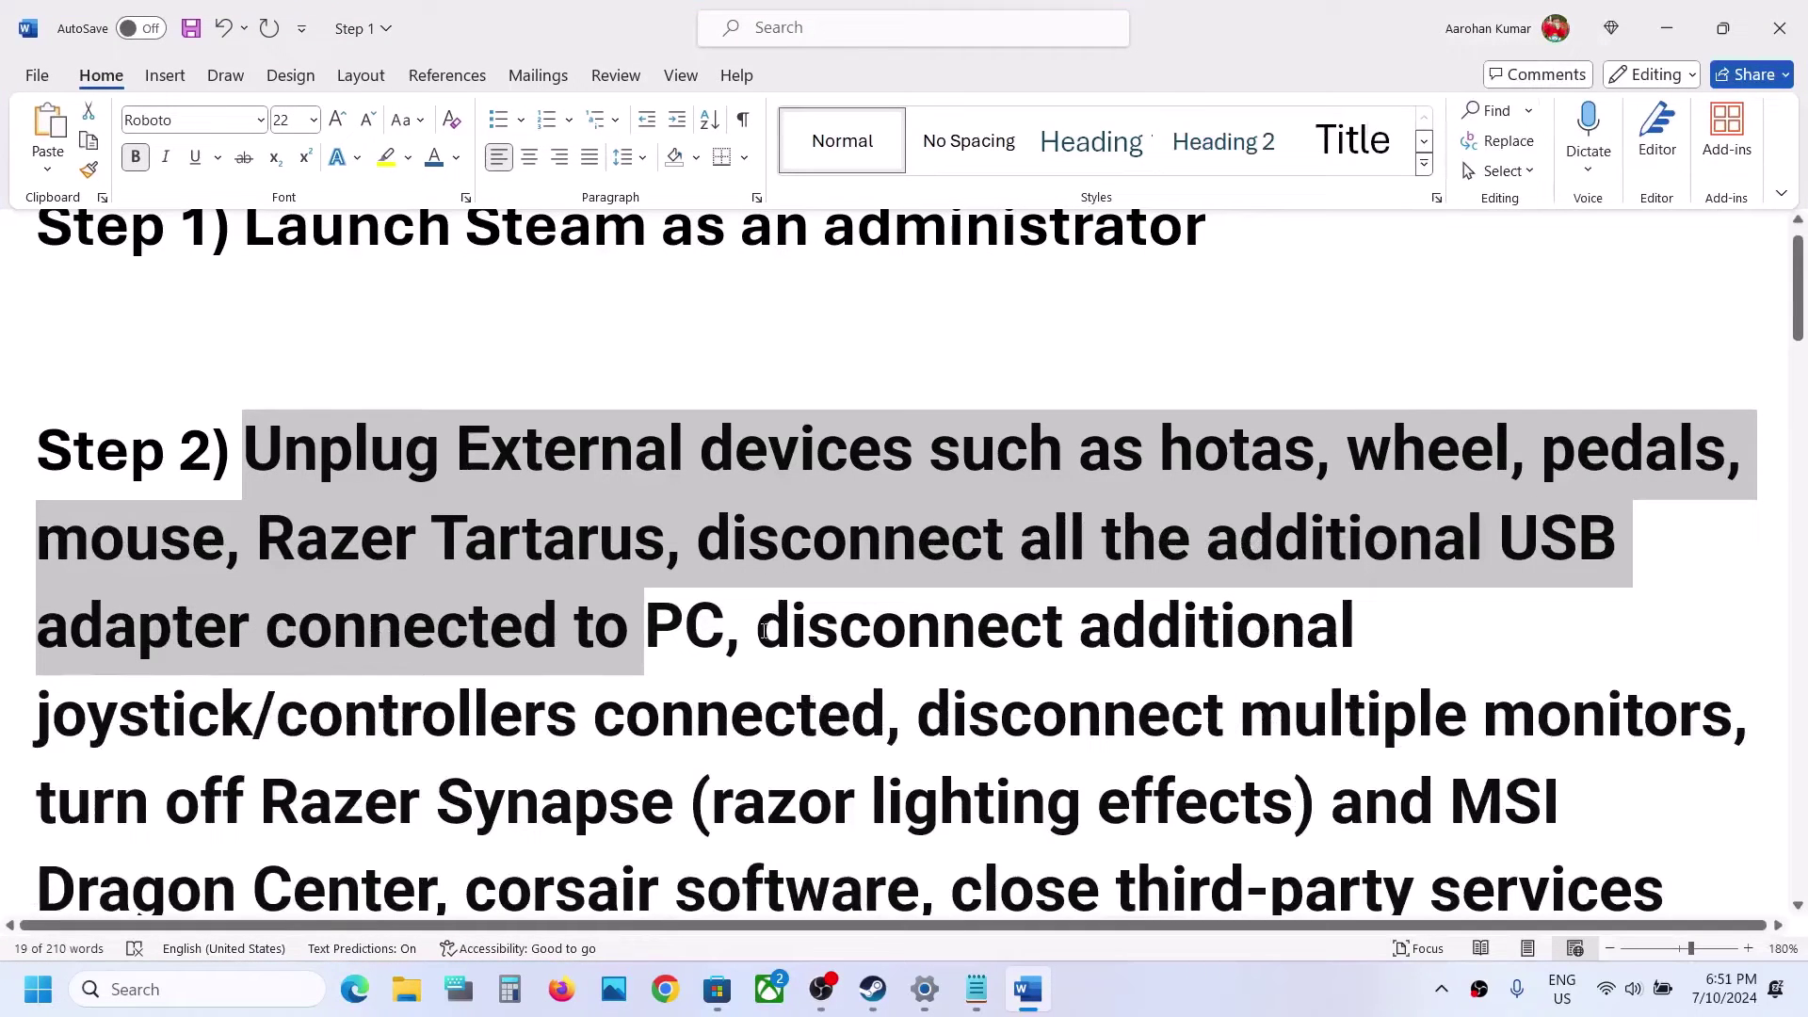
{"action": "left_click_drag", "start_coordinate": [761, 631], "coordinate": [885, 742]}
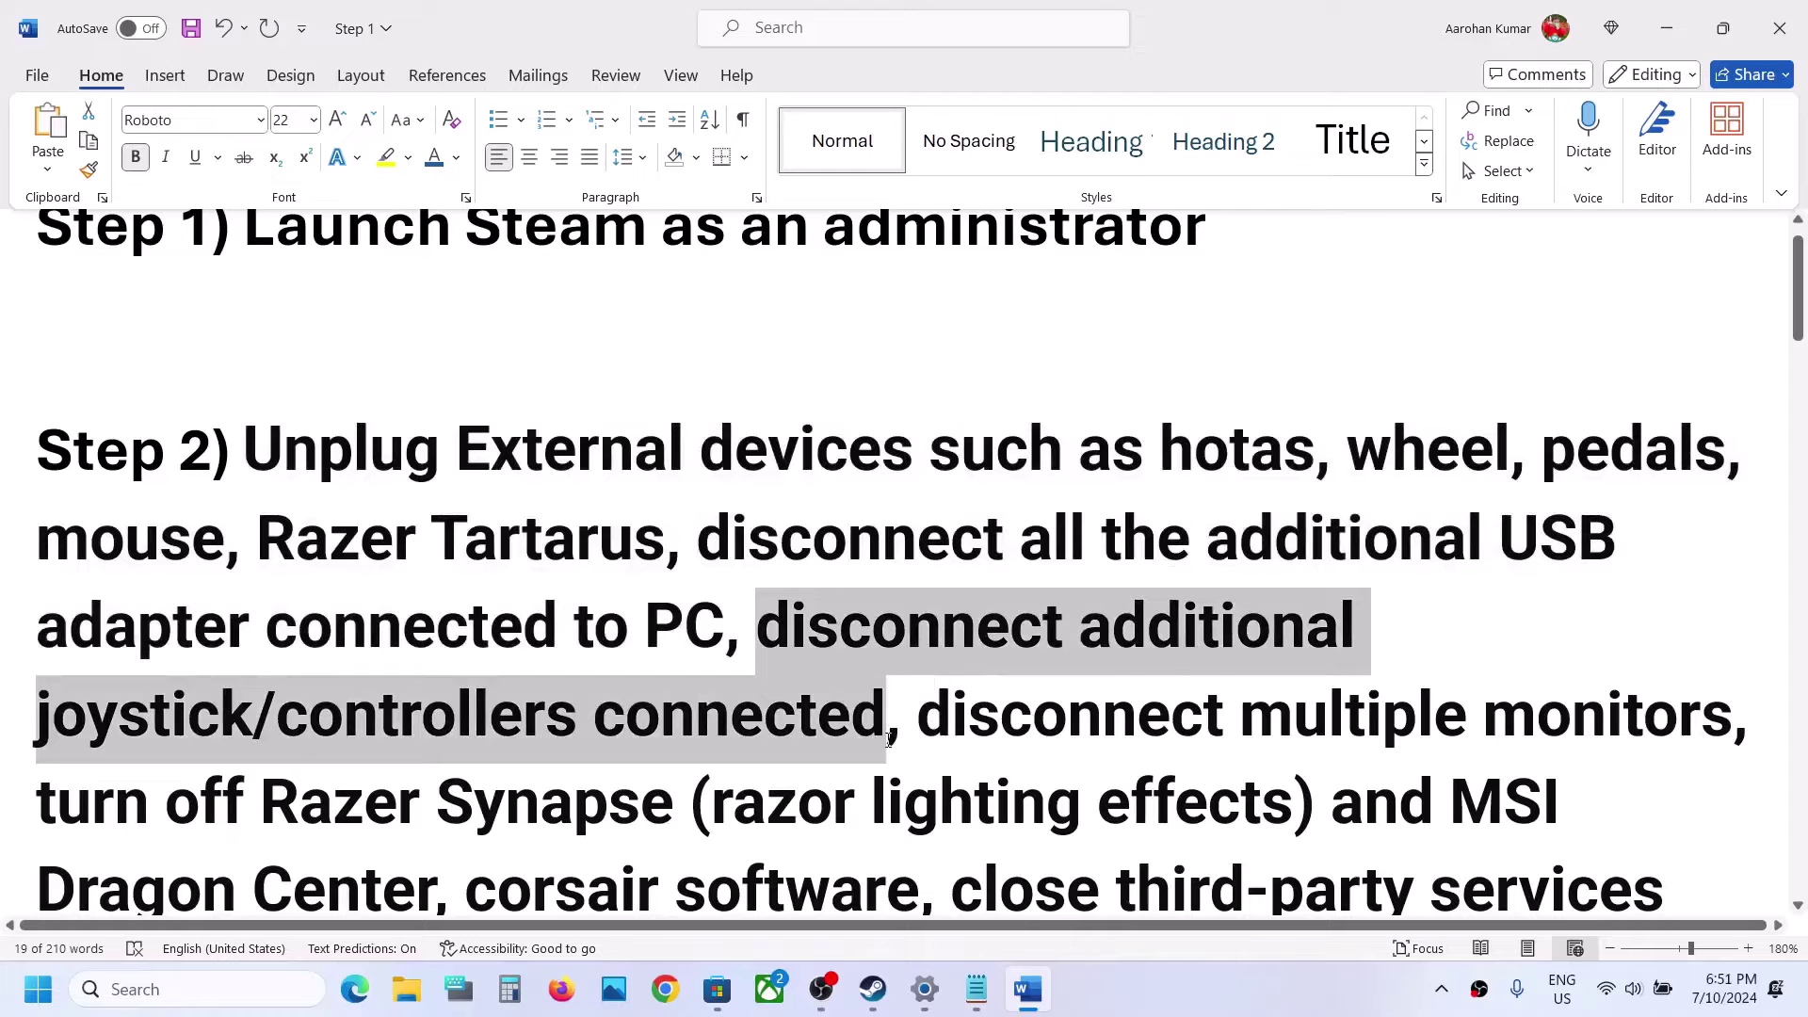
{"action": "scroll", "coordinate": [944, 466], "scroll_direction": "down", "scroll_amount": 3}
{"action": "left_click_drag", "start_coordinate": [921, 400], "coordinate": [280, 733]}
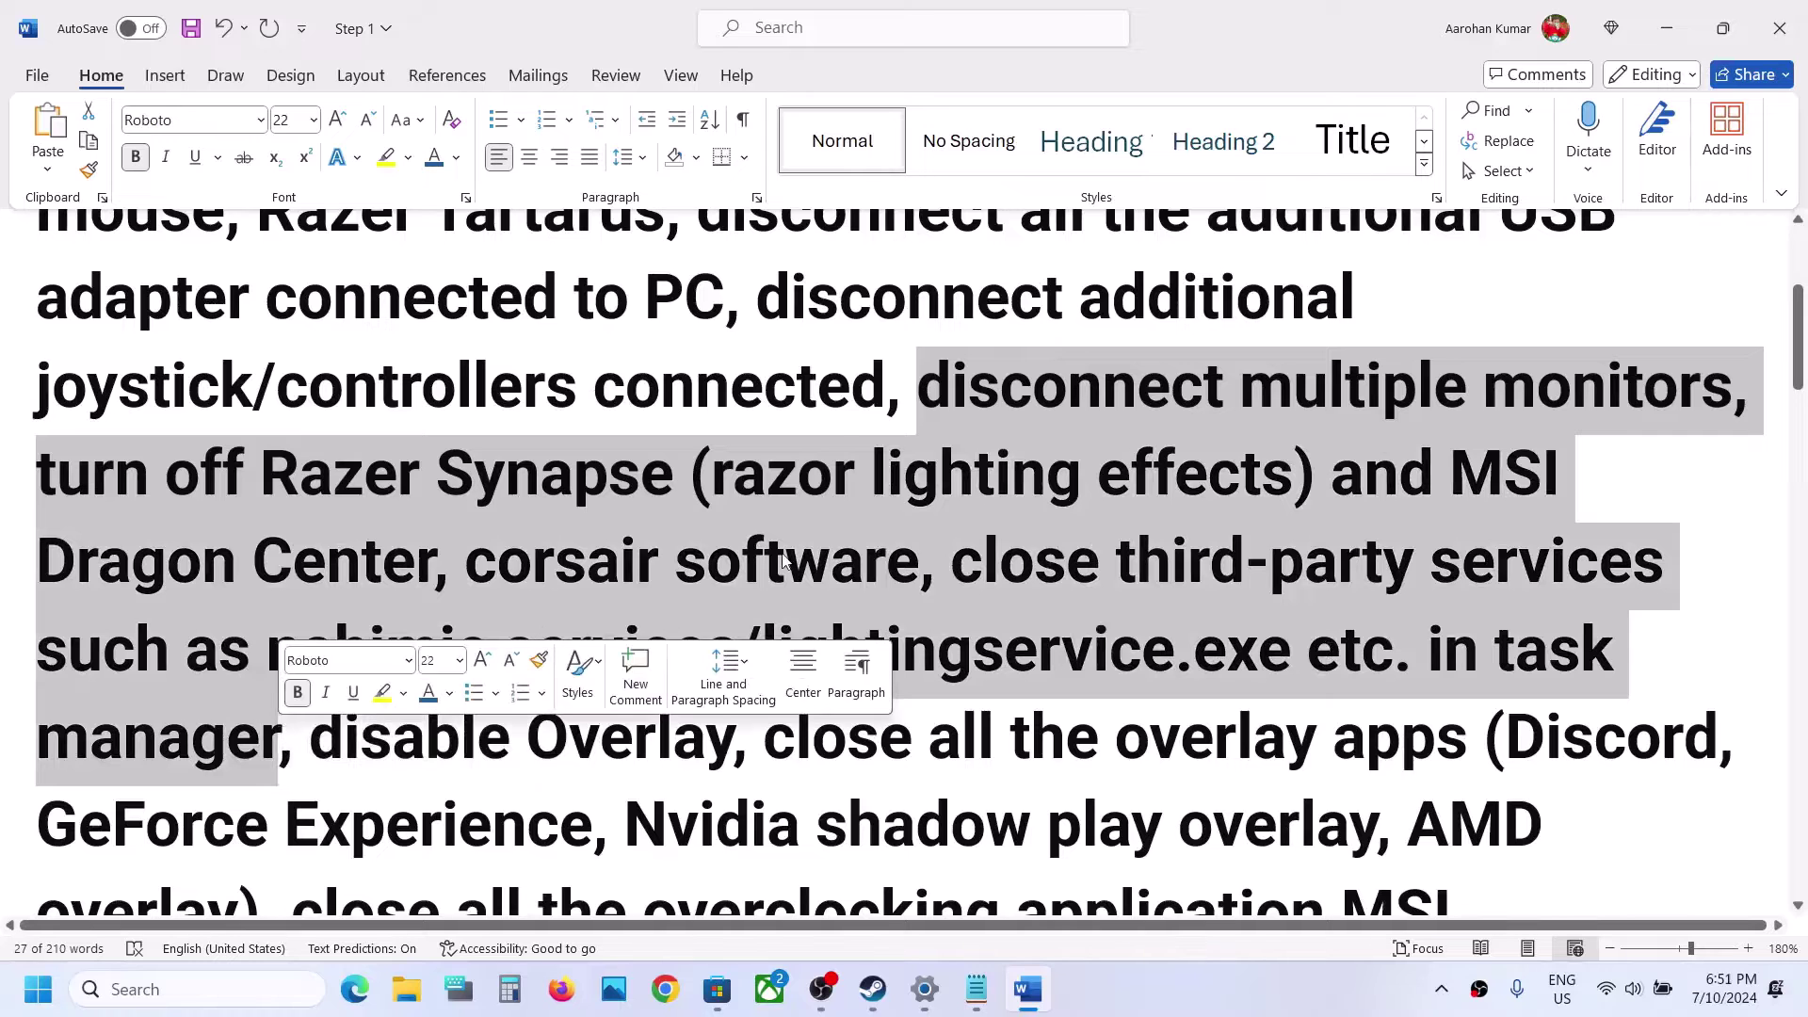
{"action": "left_click", "coordinate": [786, 562]}
{"action": "scroll", "coordinate": [567, 550], "scroll_direction": "down", "scroll_amount": 2}
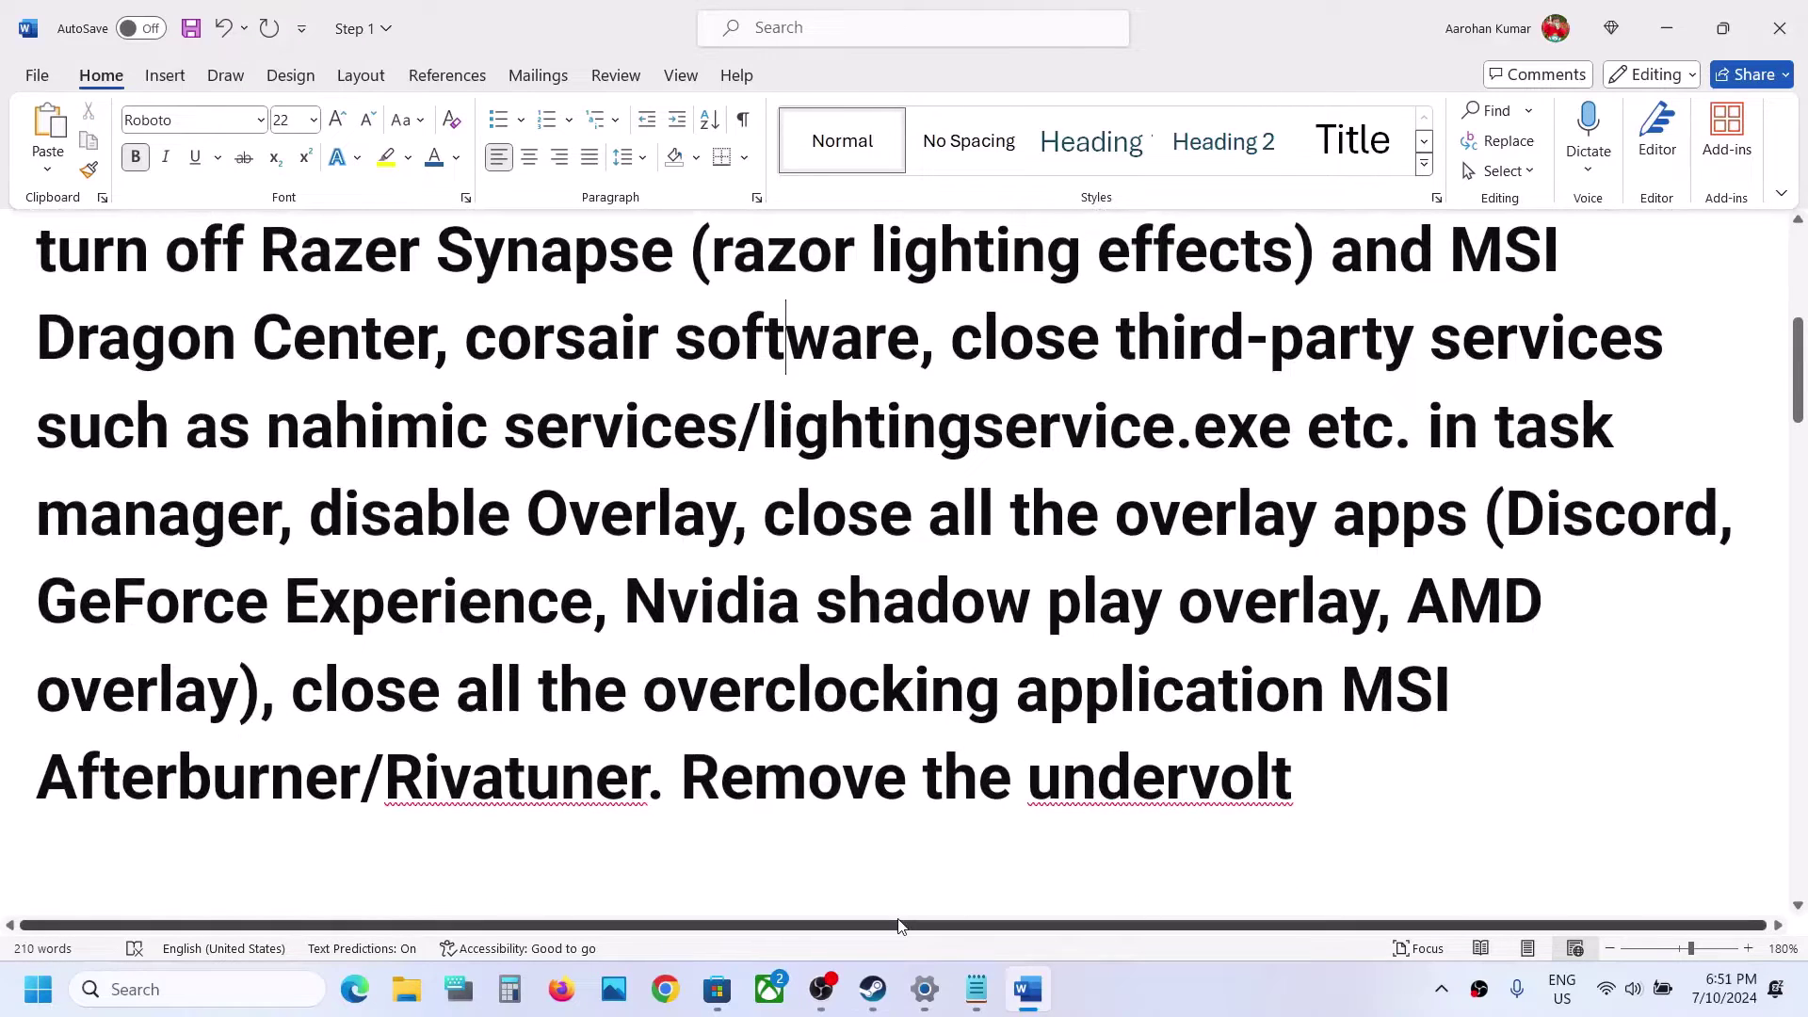
Switch to Steam and disable the Steam Overlay while in-game for Once Human
{"action": "left_click", "coordinate": [873, 989]}
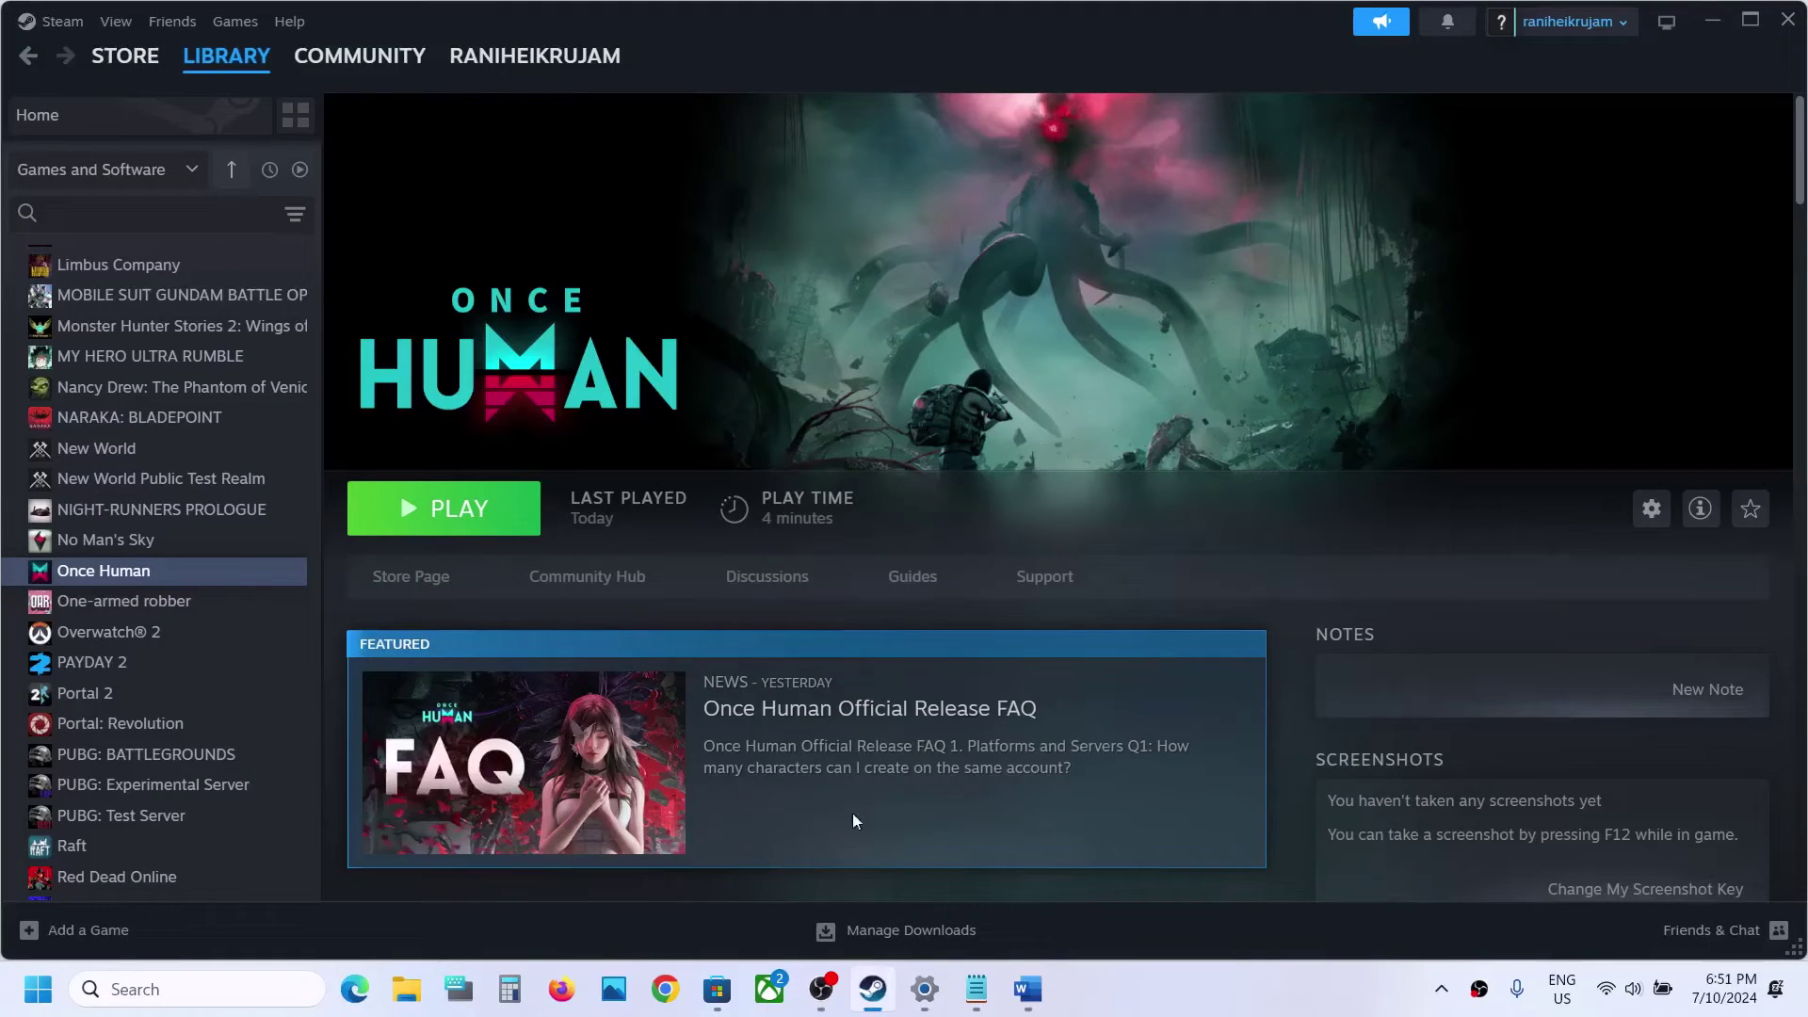
{"action": "right_click", "coordinate": [229, 569]}
{"action": "left_click", "coordinate": [287, 747]}
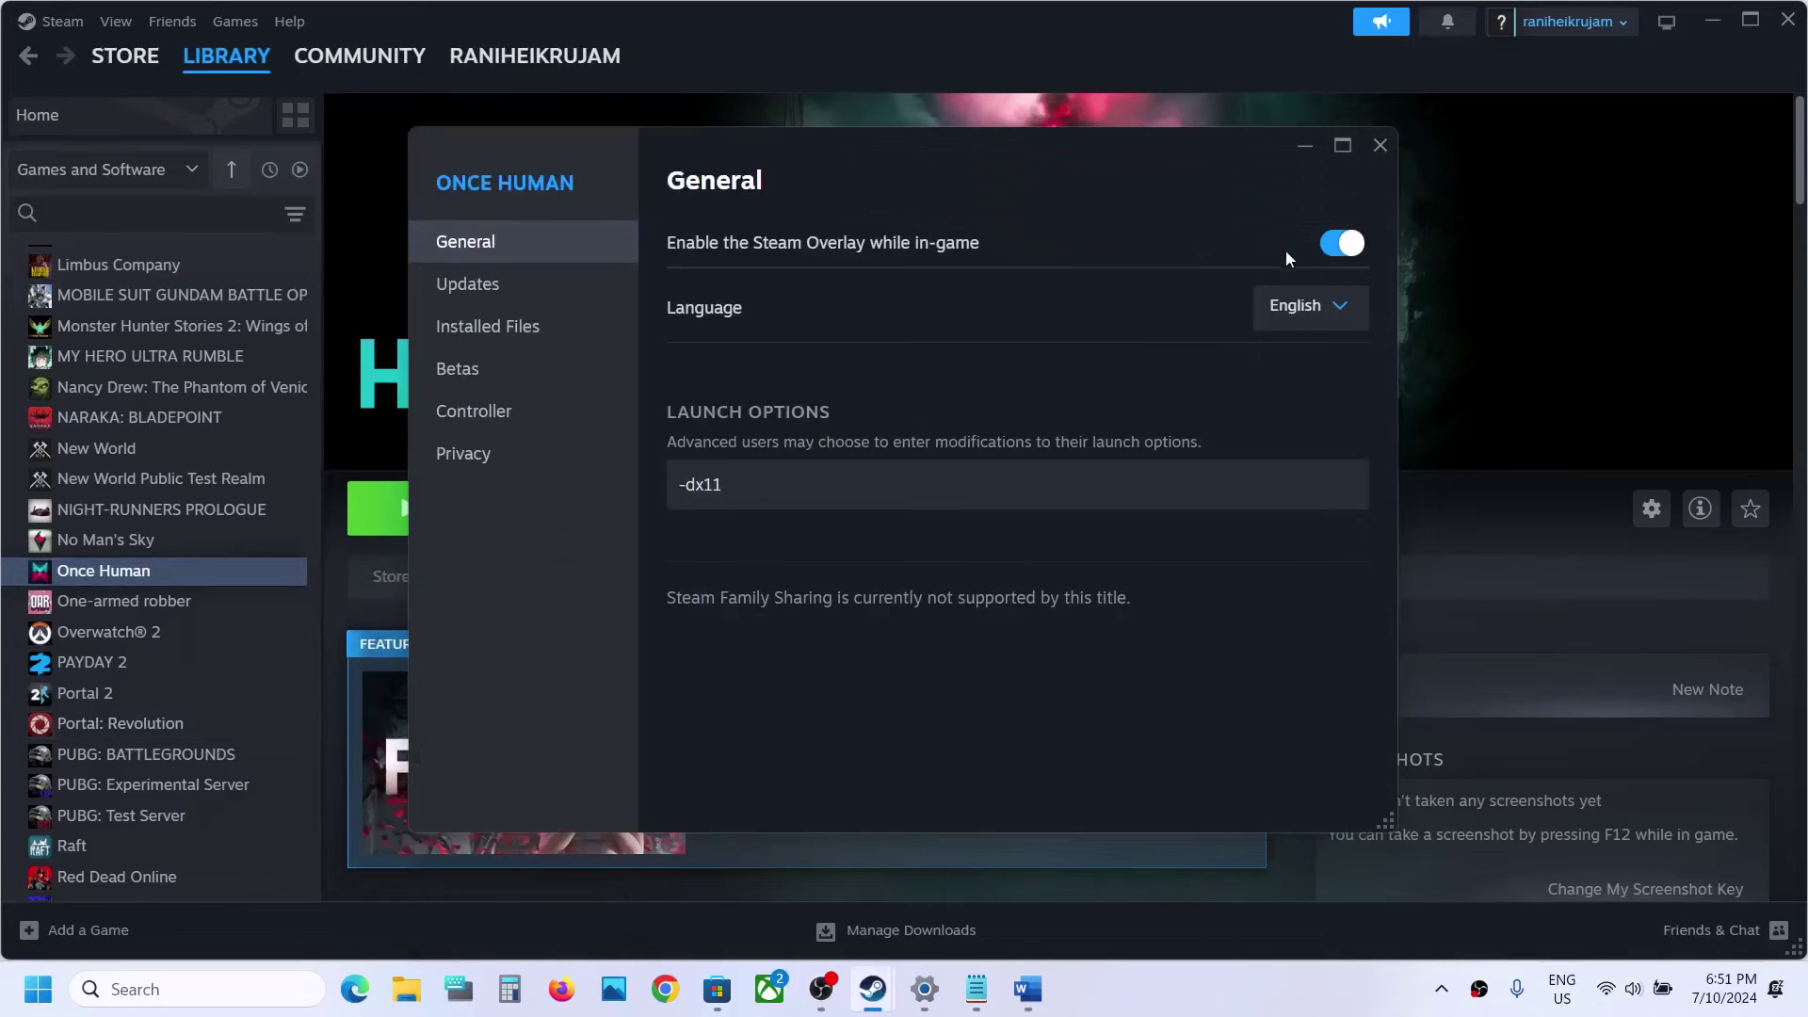
{"action": "left_click", "coordinate": [1323, 249]}
{"action": "left_click", "coordinate": [1381, 145]}
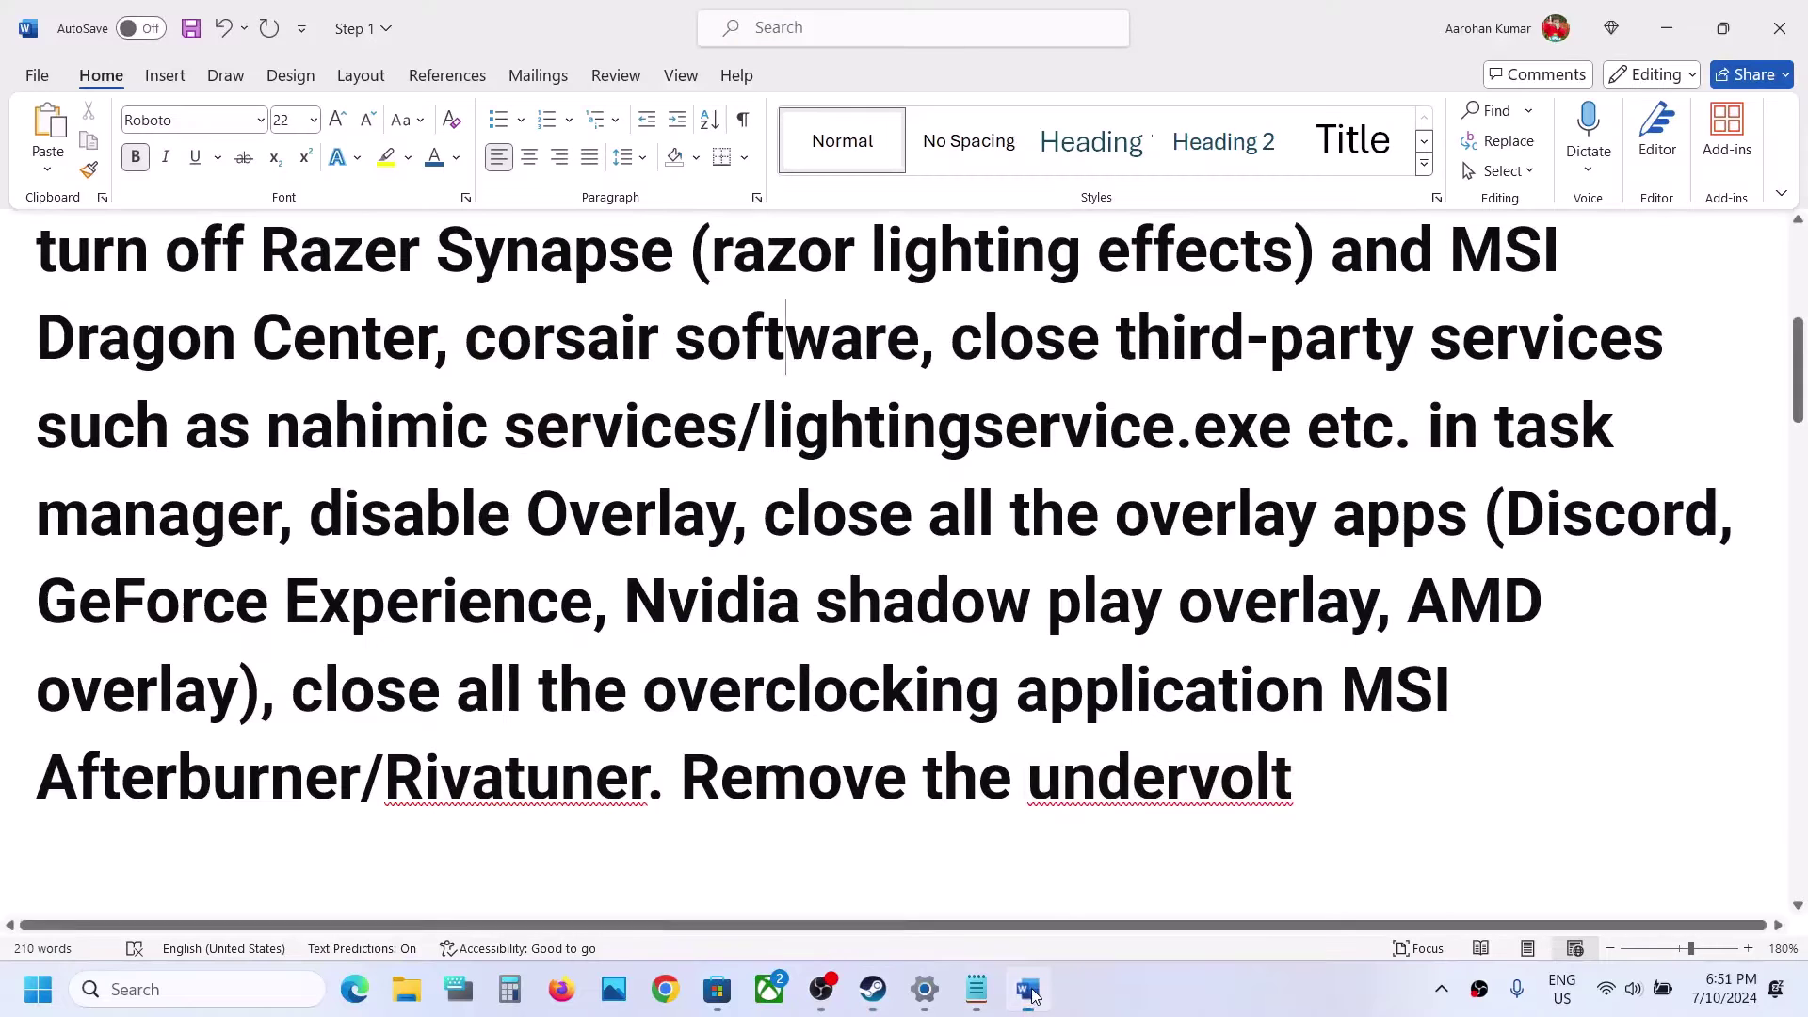
Return to the Word document and read the rest of Step 2 on overlay apps, overclocking and undervolting, through Step 3
{"action": "left_click", "coordinate": [1028, 989]}
{"action": "left_click_drag", "start_coordinate": [235, 607], "coordinate": [805, 608]}
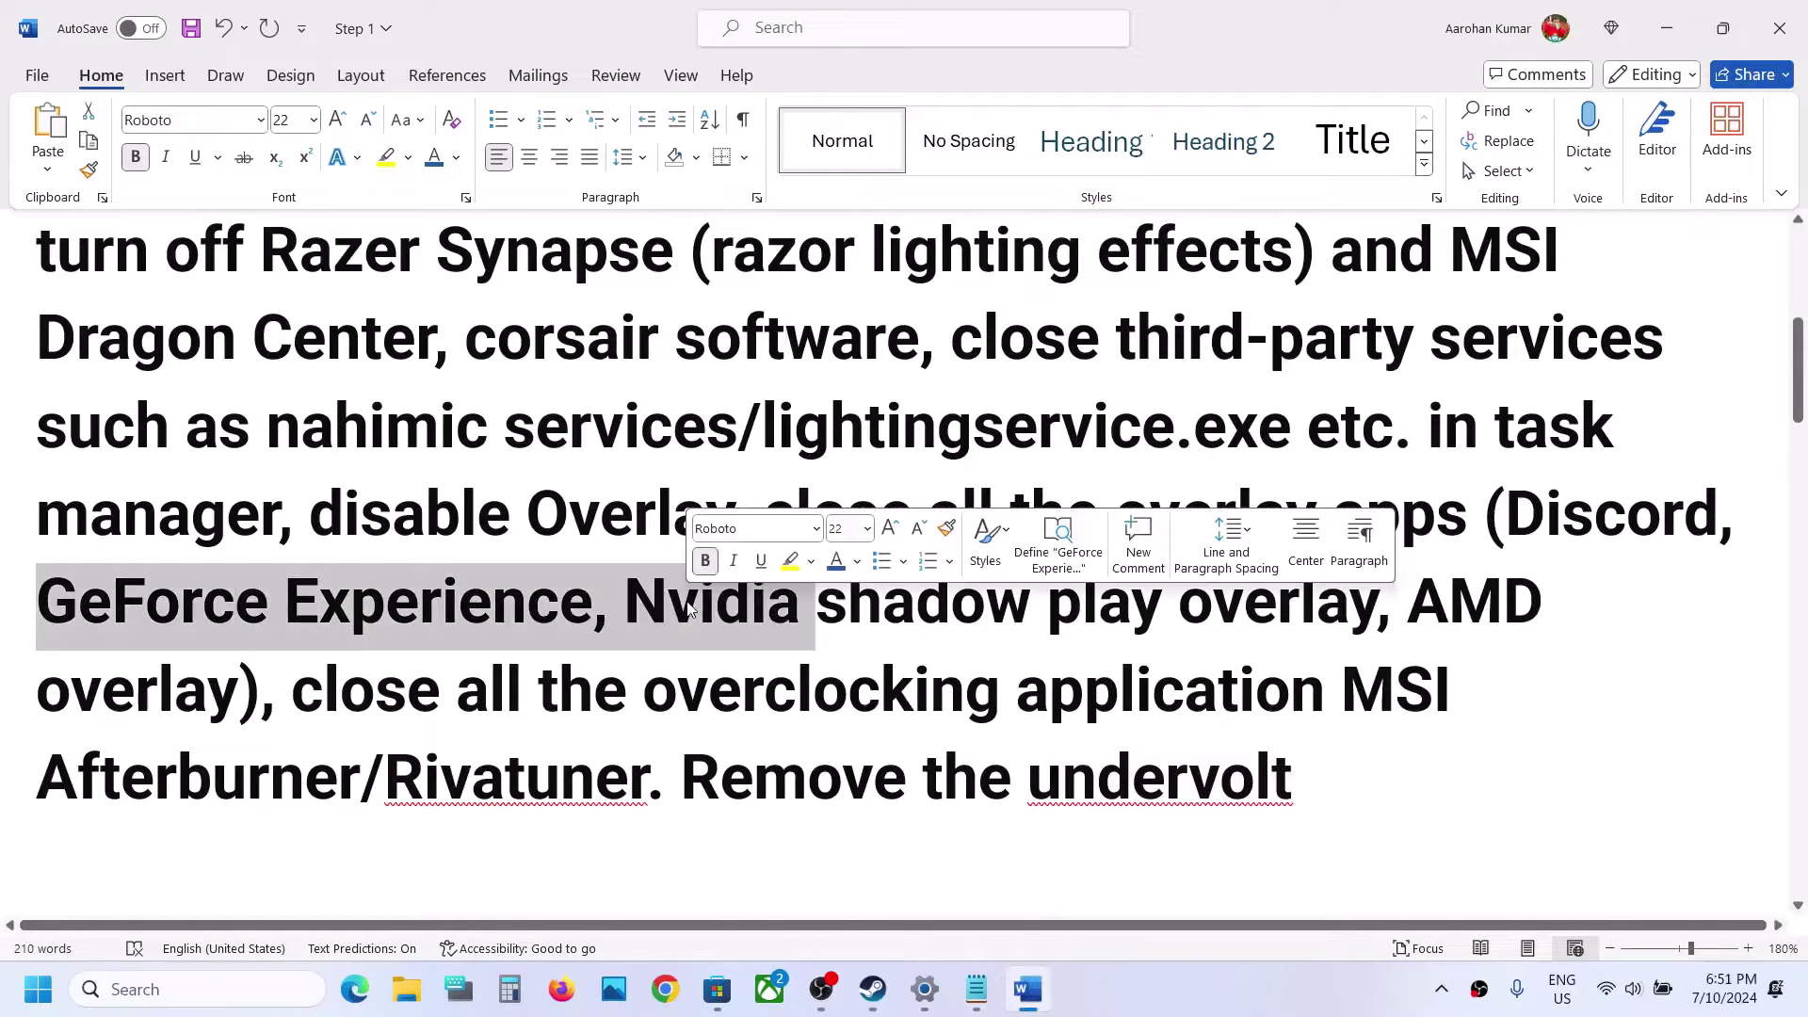
{"action": "left_click", "coordinate": [1032, 603]}
{"action": "left_click_drag", "start_coordinate": [764, 511], "coordinate": [1287, 533]}
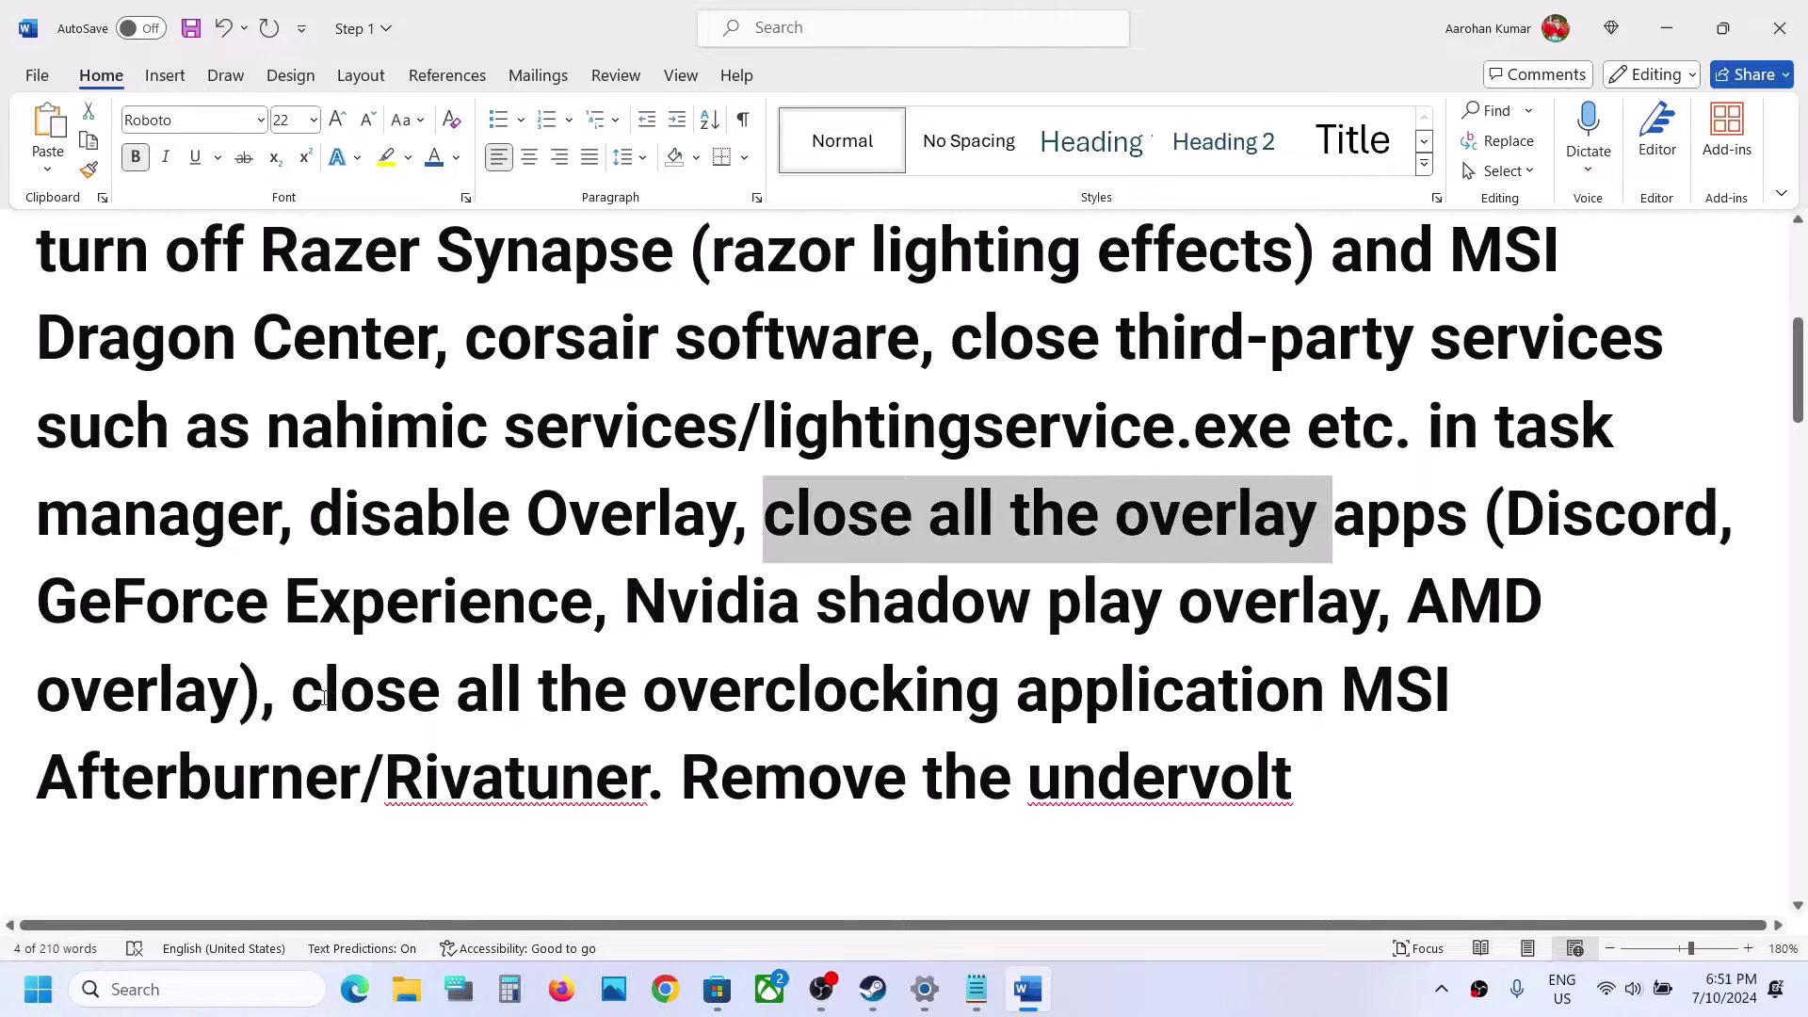
{"action": "left_click_drag", "start_coordinate": [323, 697], "coordinate": [650, 791]}
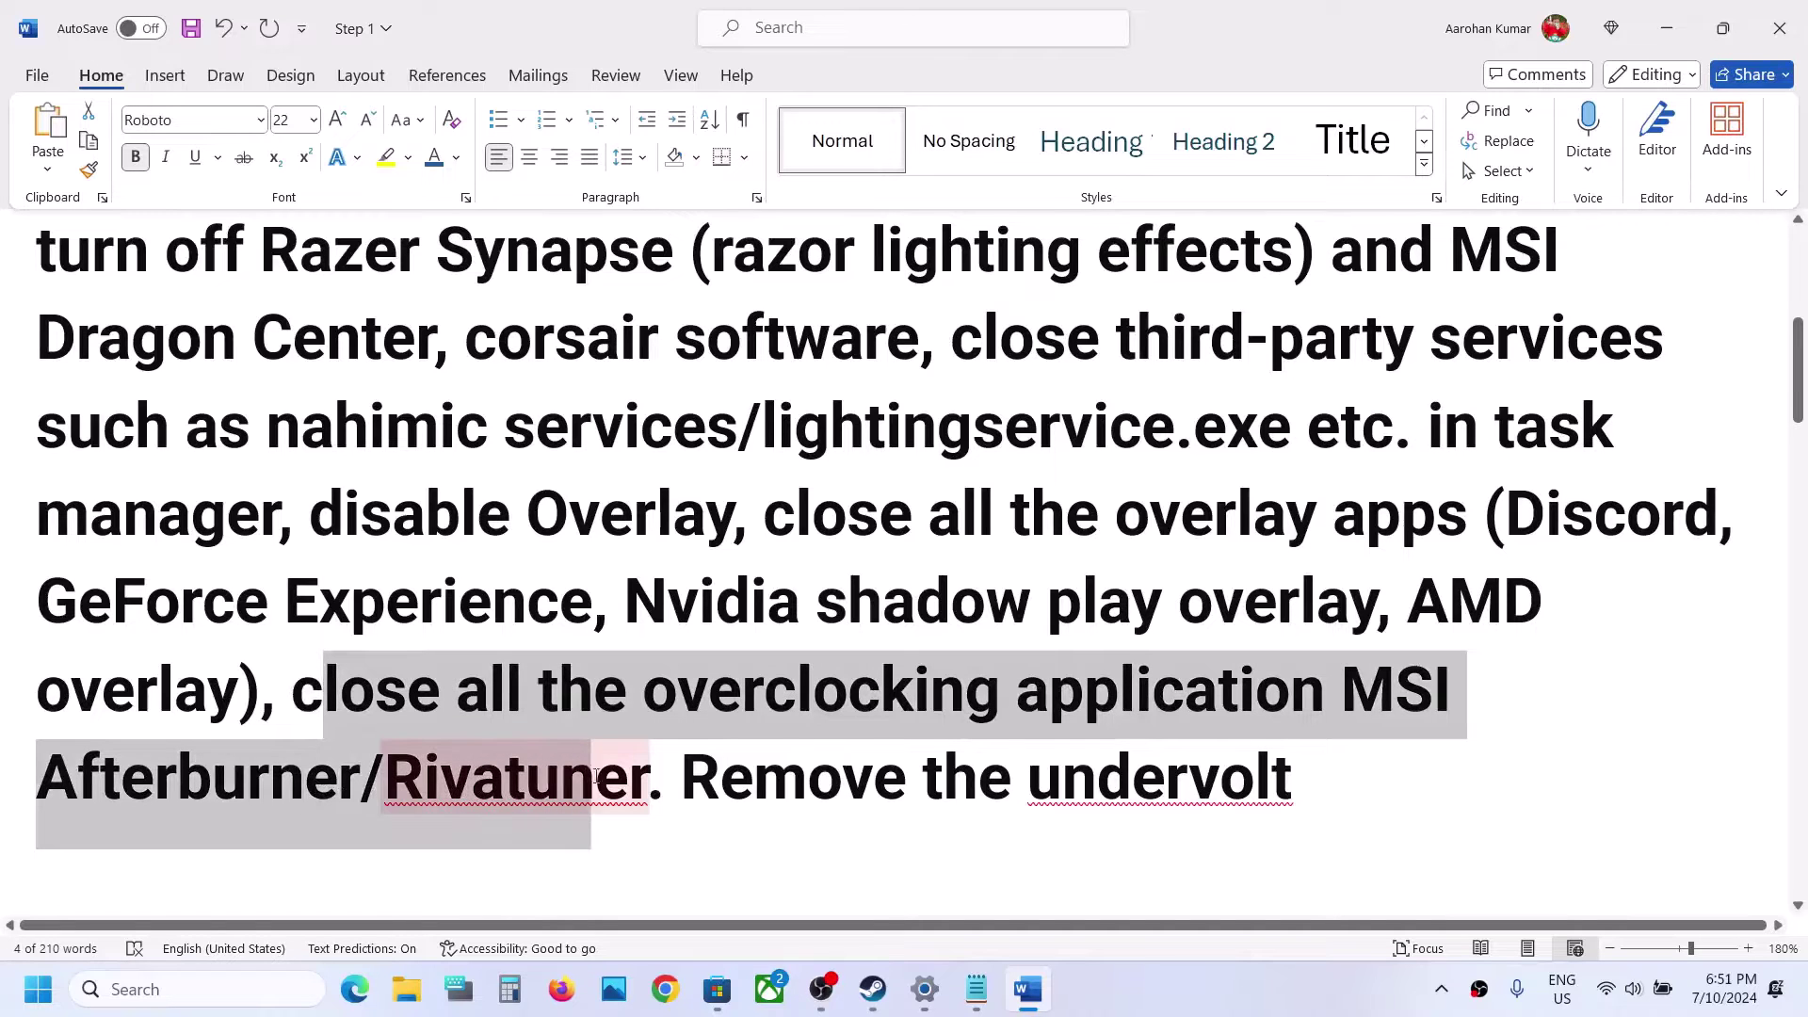
{"action": "key", "text": "Right"}
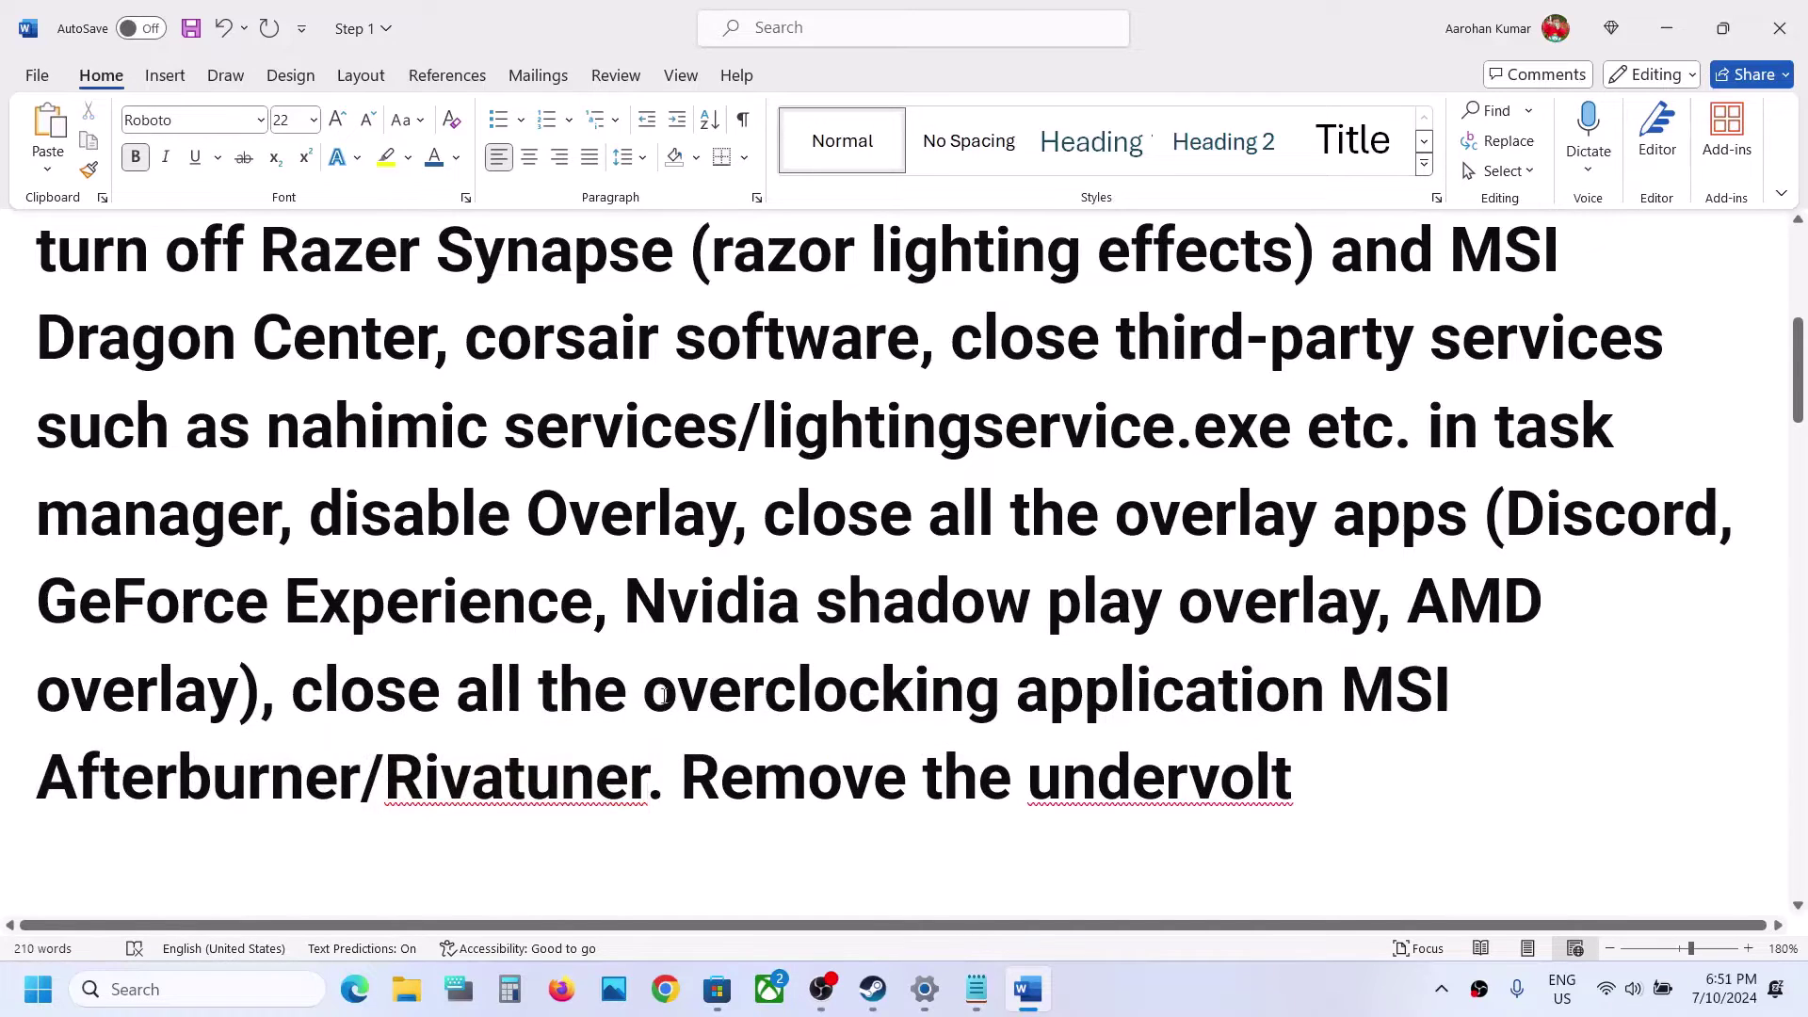
{"action": "left_click_drag", "start_coordinate": [654, 695], "coordinate": [1074, 699]}
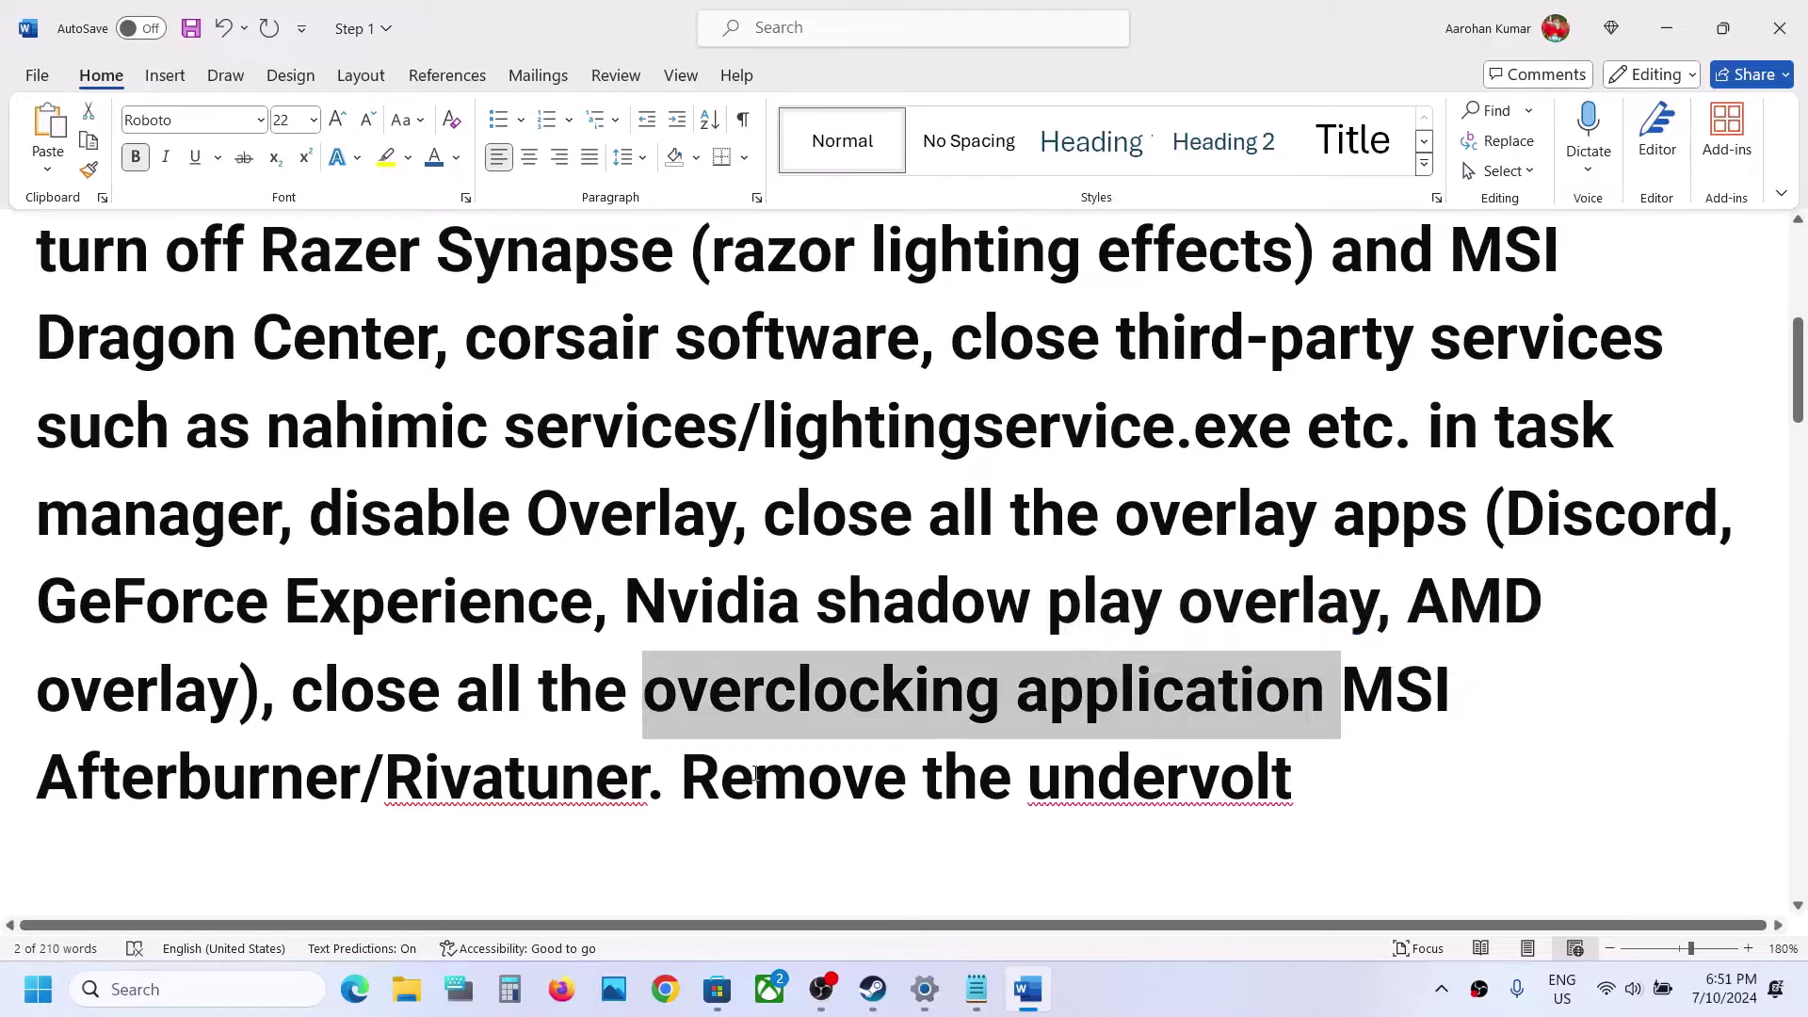
{"action": "left_click_drag", "start_coordinate": [695, 794], "coordinate": [1292, 787]}
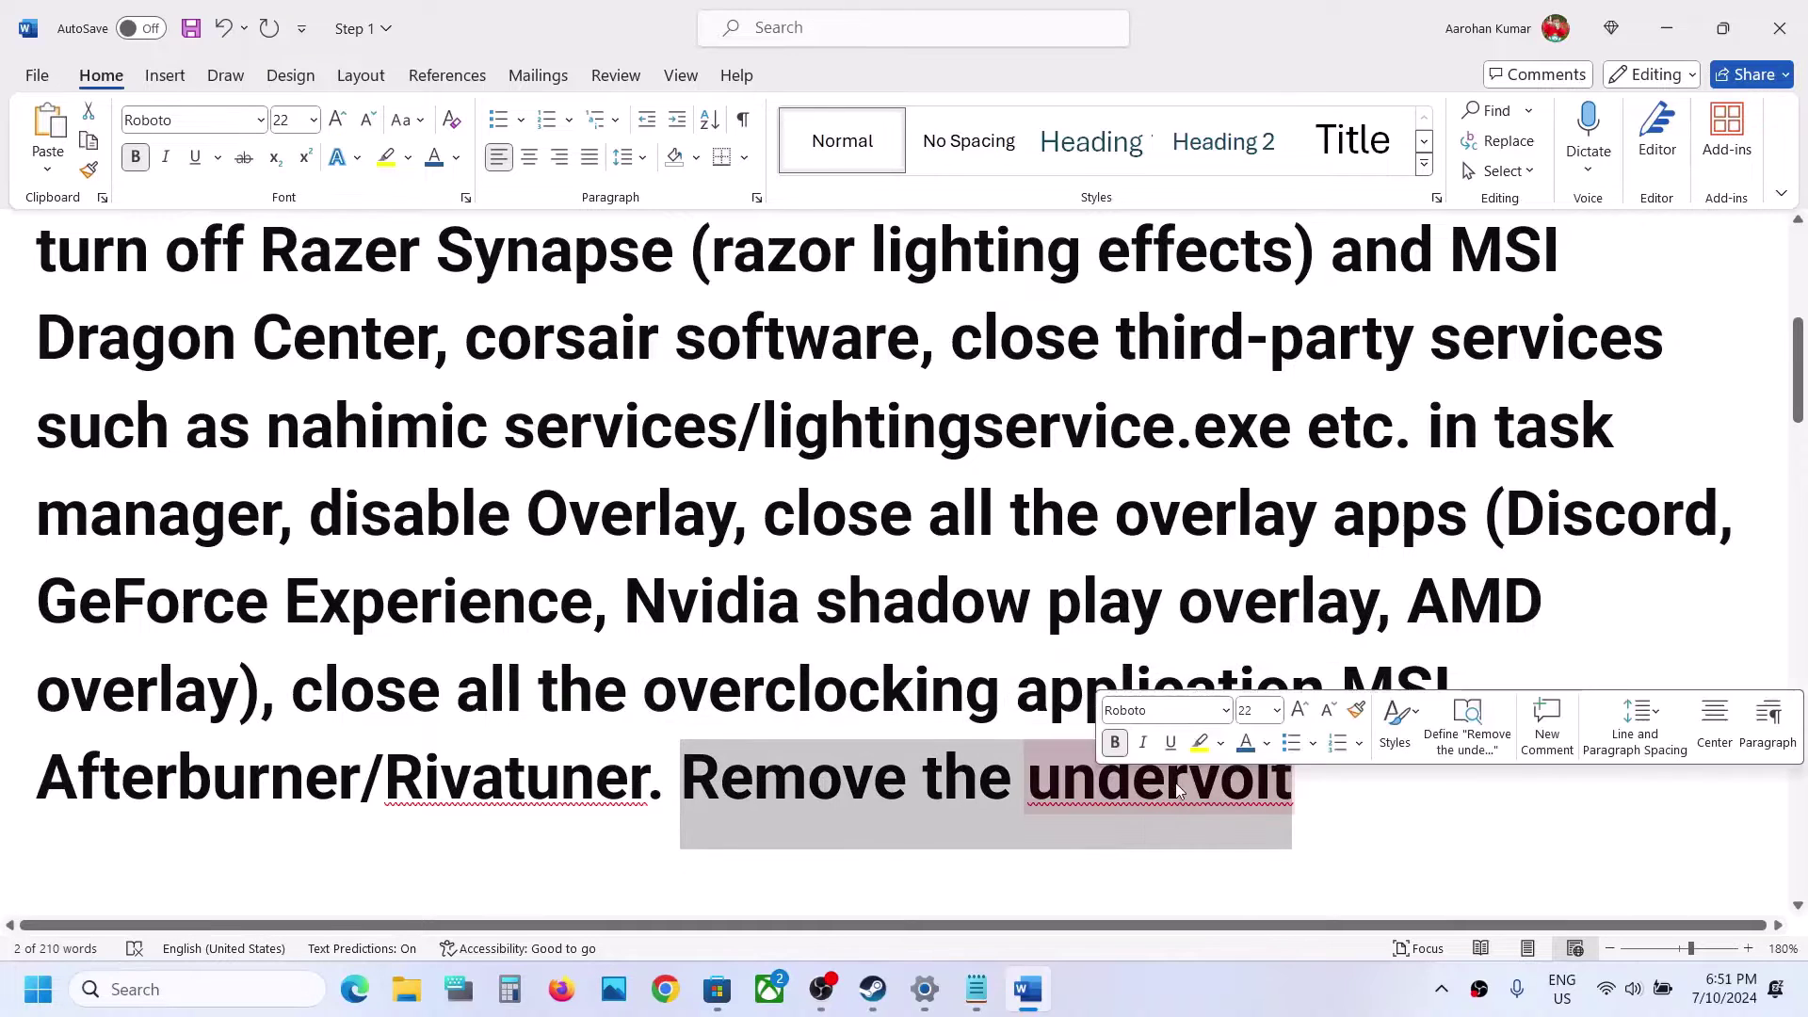
{"action": "left_click", "coordinate": [819, 634]}
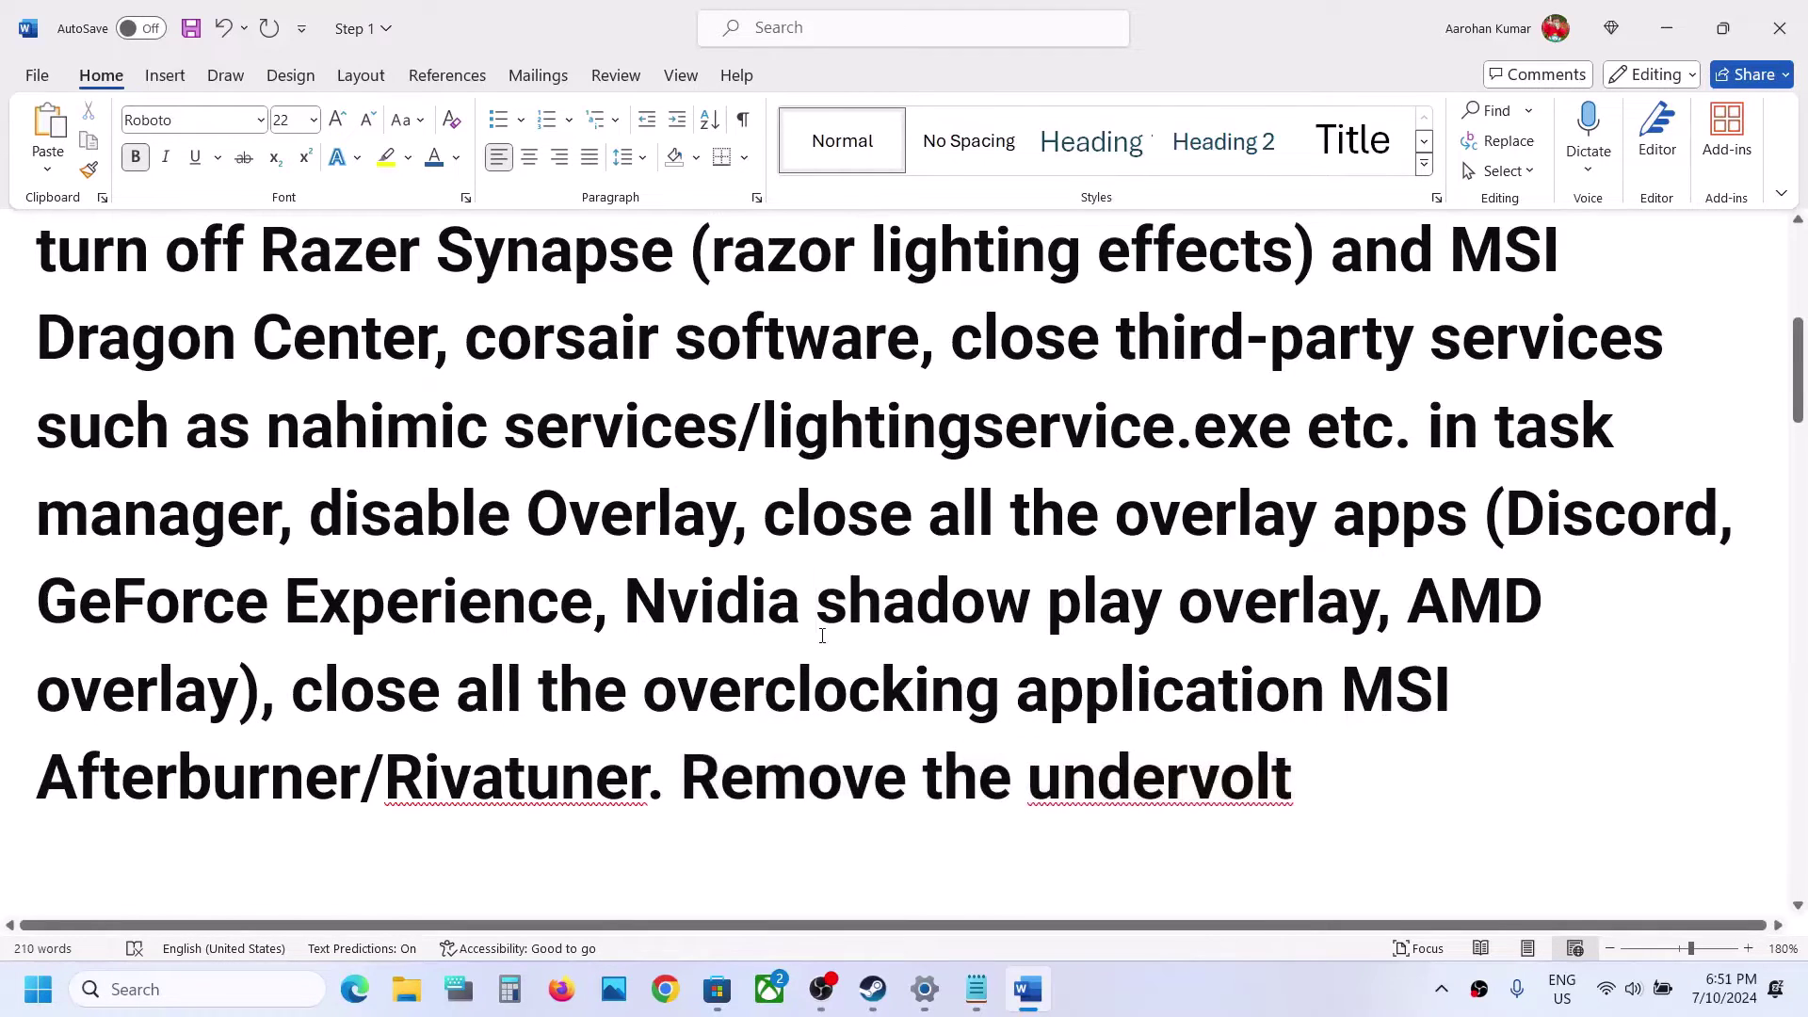
{"action": "scroll", "coordinate": [820, 633], "scroll_direction": "down", "scroll_amount": 3}
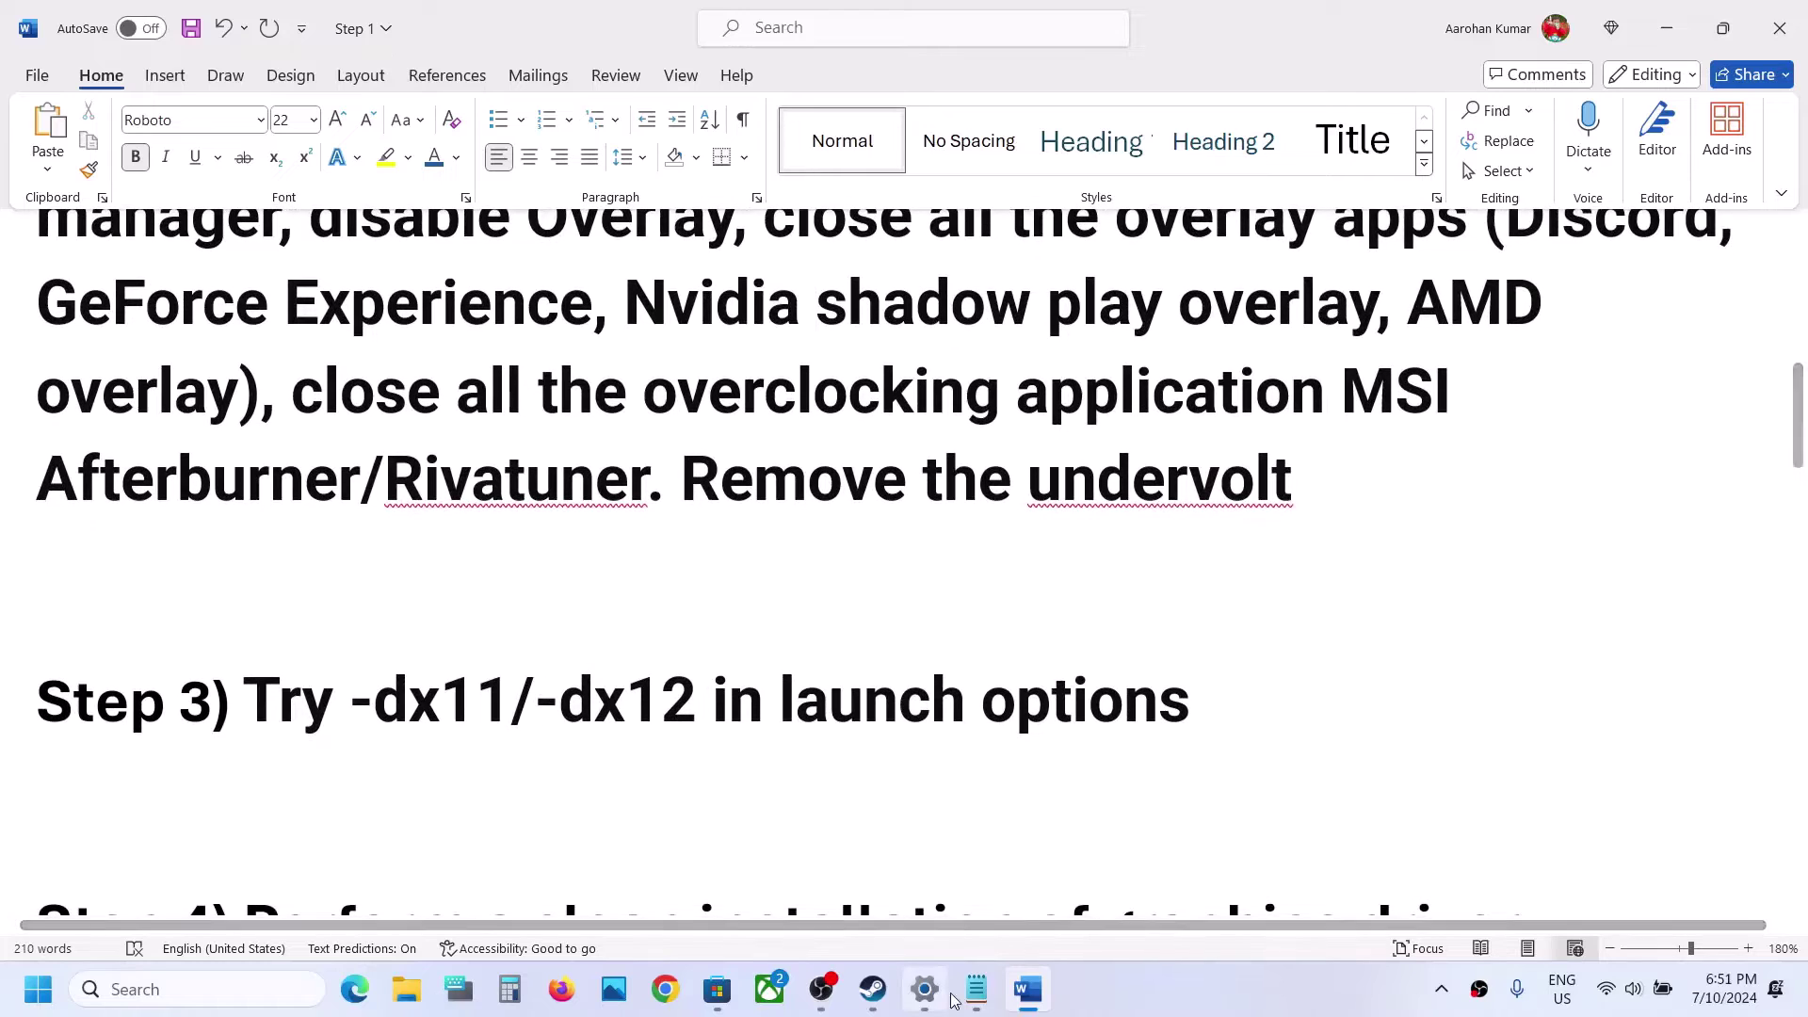
Switch to Steam and set Once Human's launch options to -dx11
{"action": "left_click", "coordinate": [873, 989]}
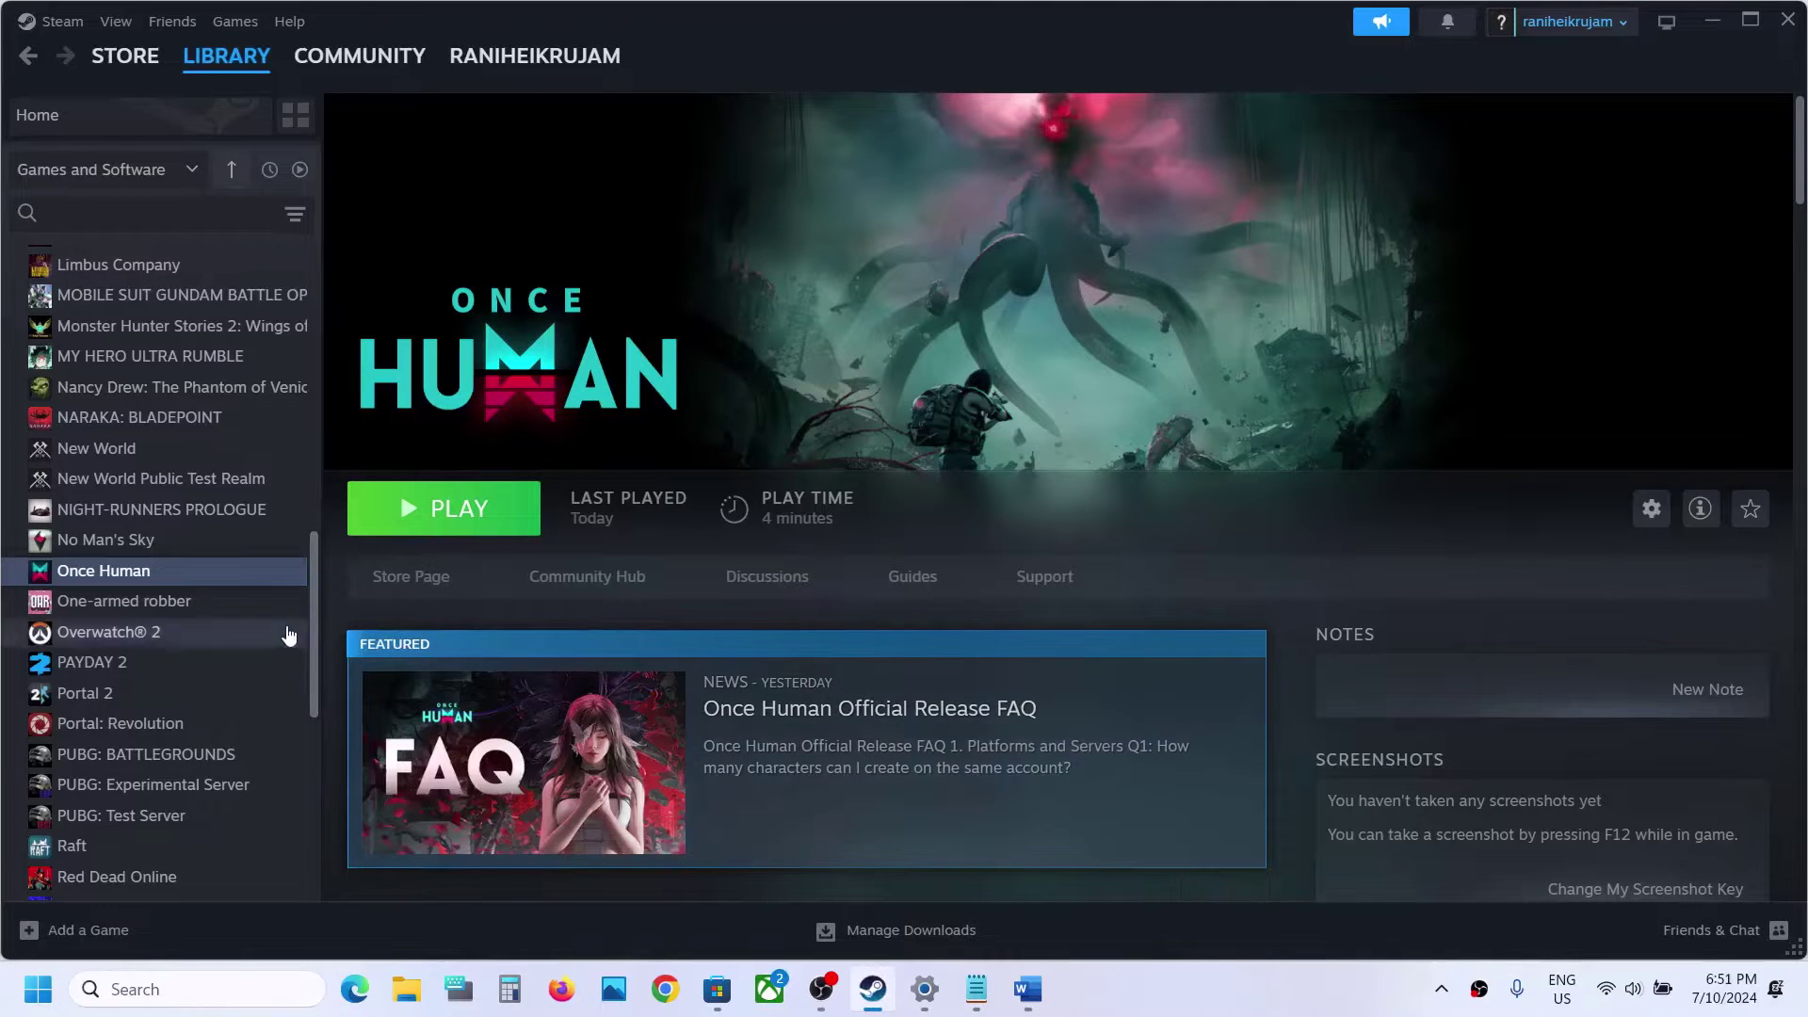
{"action": "right_click", "coordinate": [247, 576]}
{"action": "left_click", "coordinate": [325, 756]}
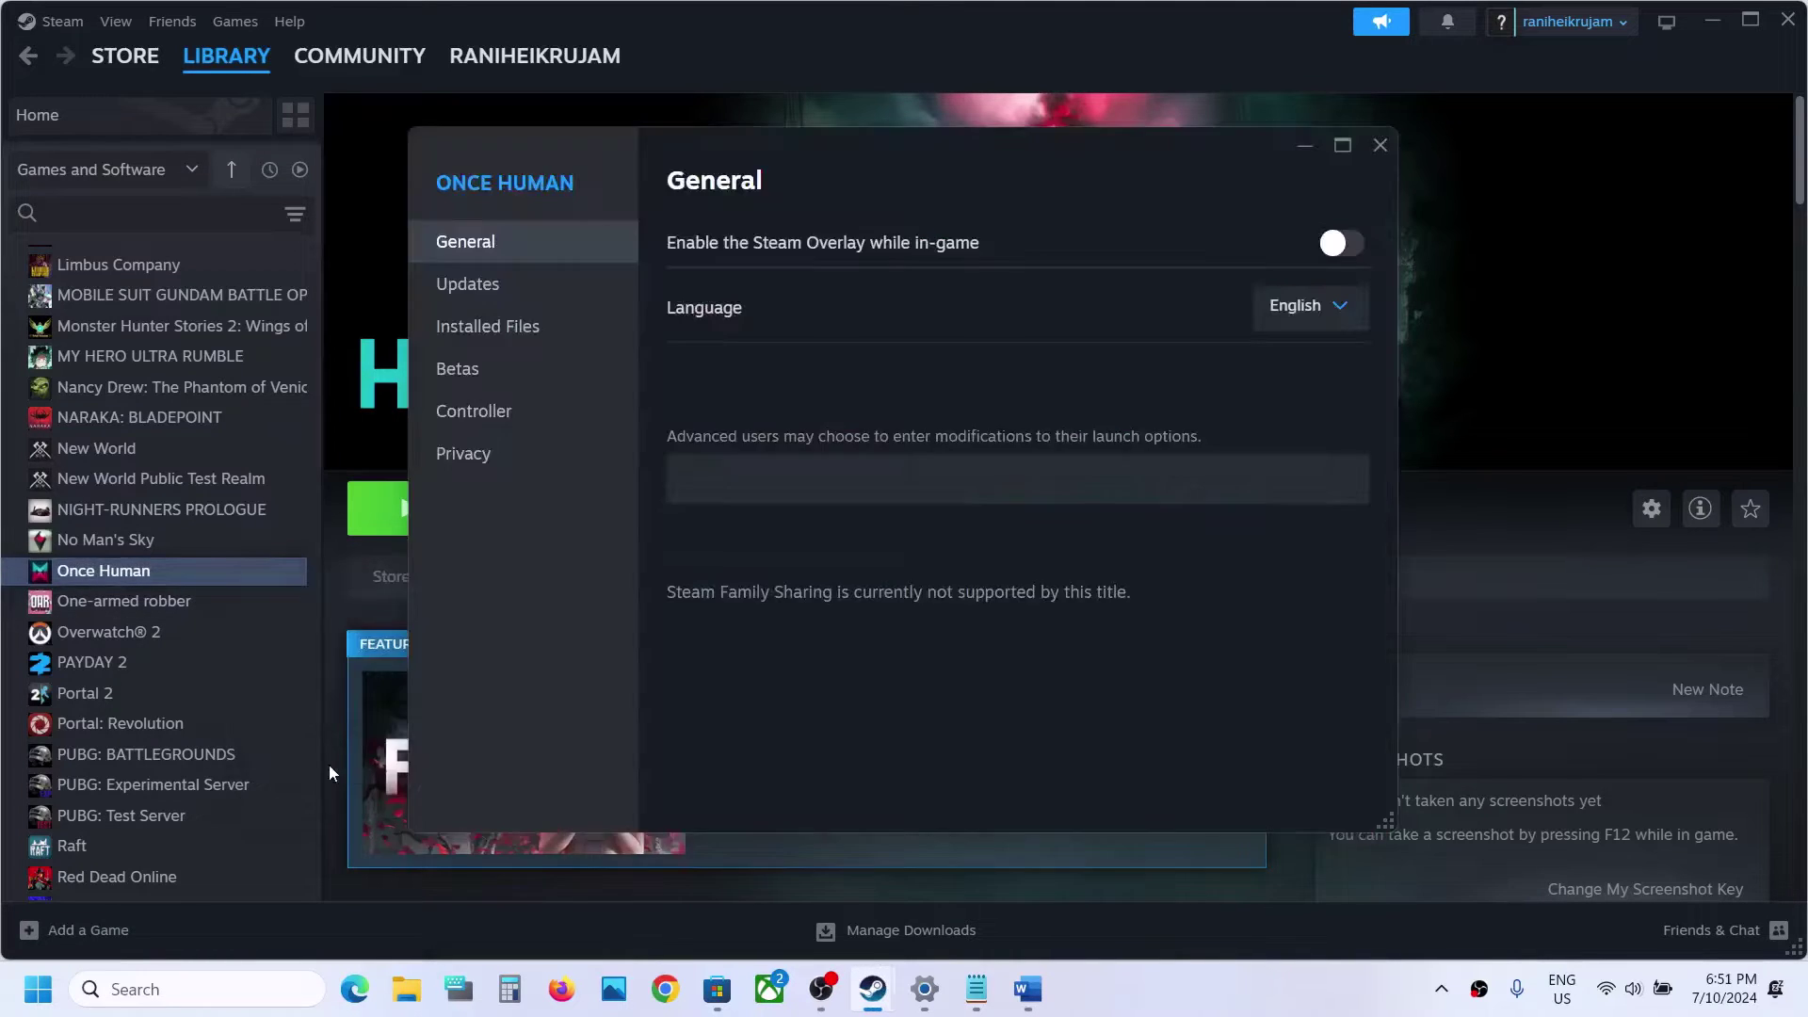
{"action": "left_click_drag", "start_coordinate": [730, 482], "coordinate": [565, 504]}
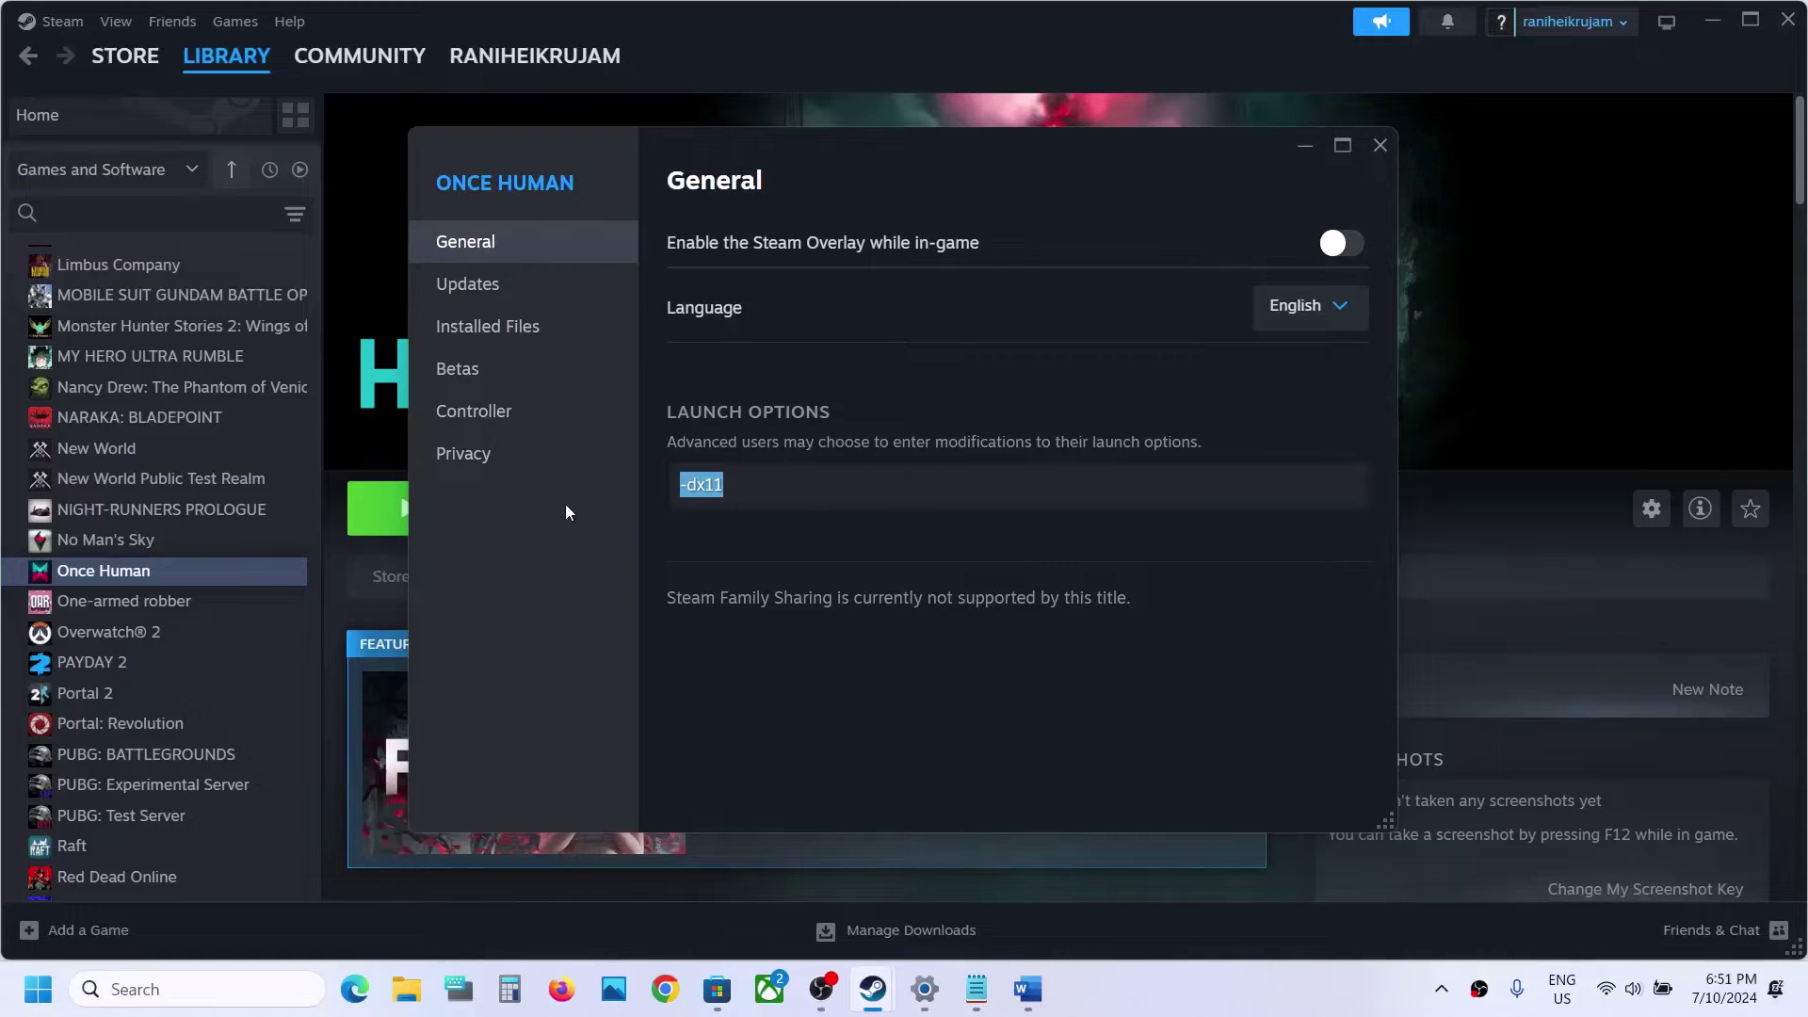
{"action": "type", "text": "-dx11"}
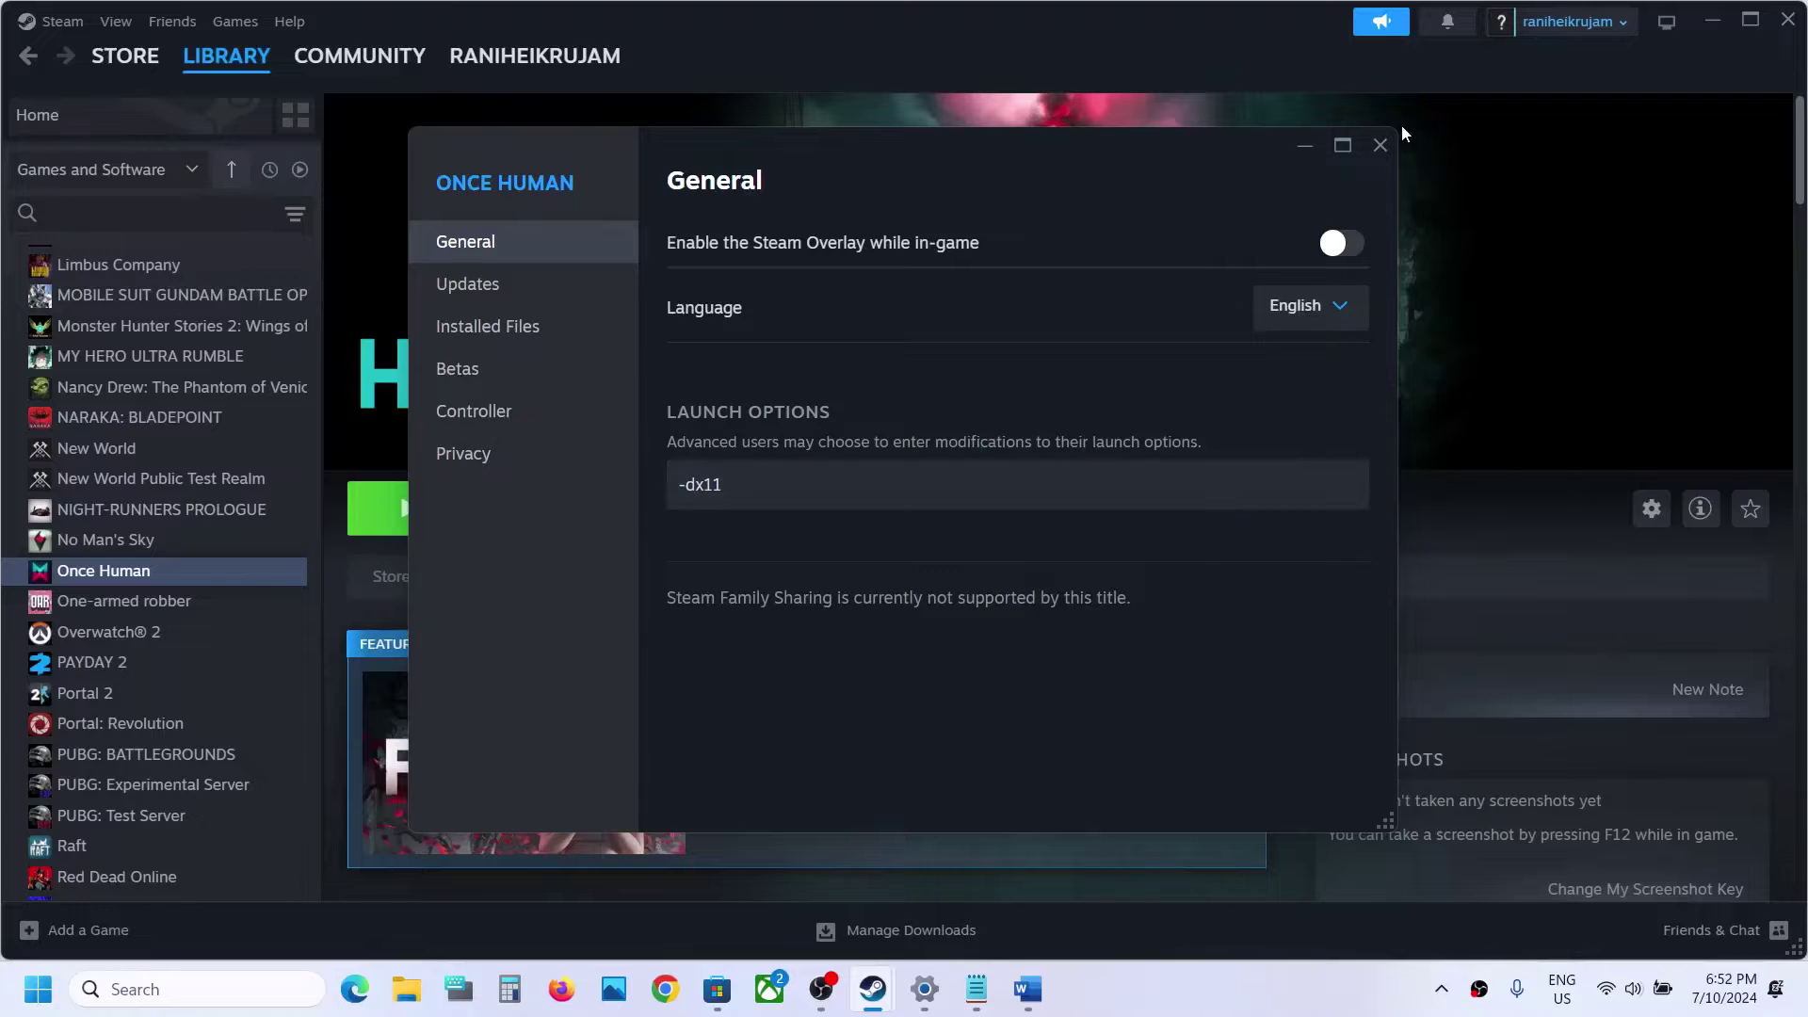
{"action": "left_click", "coordinate": [1383, 146]}
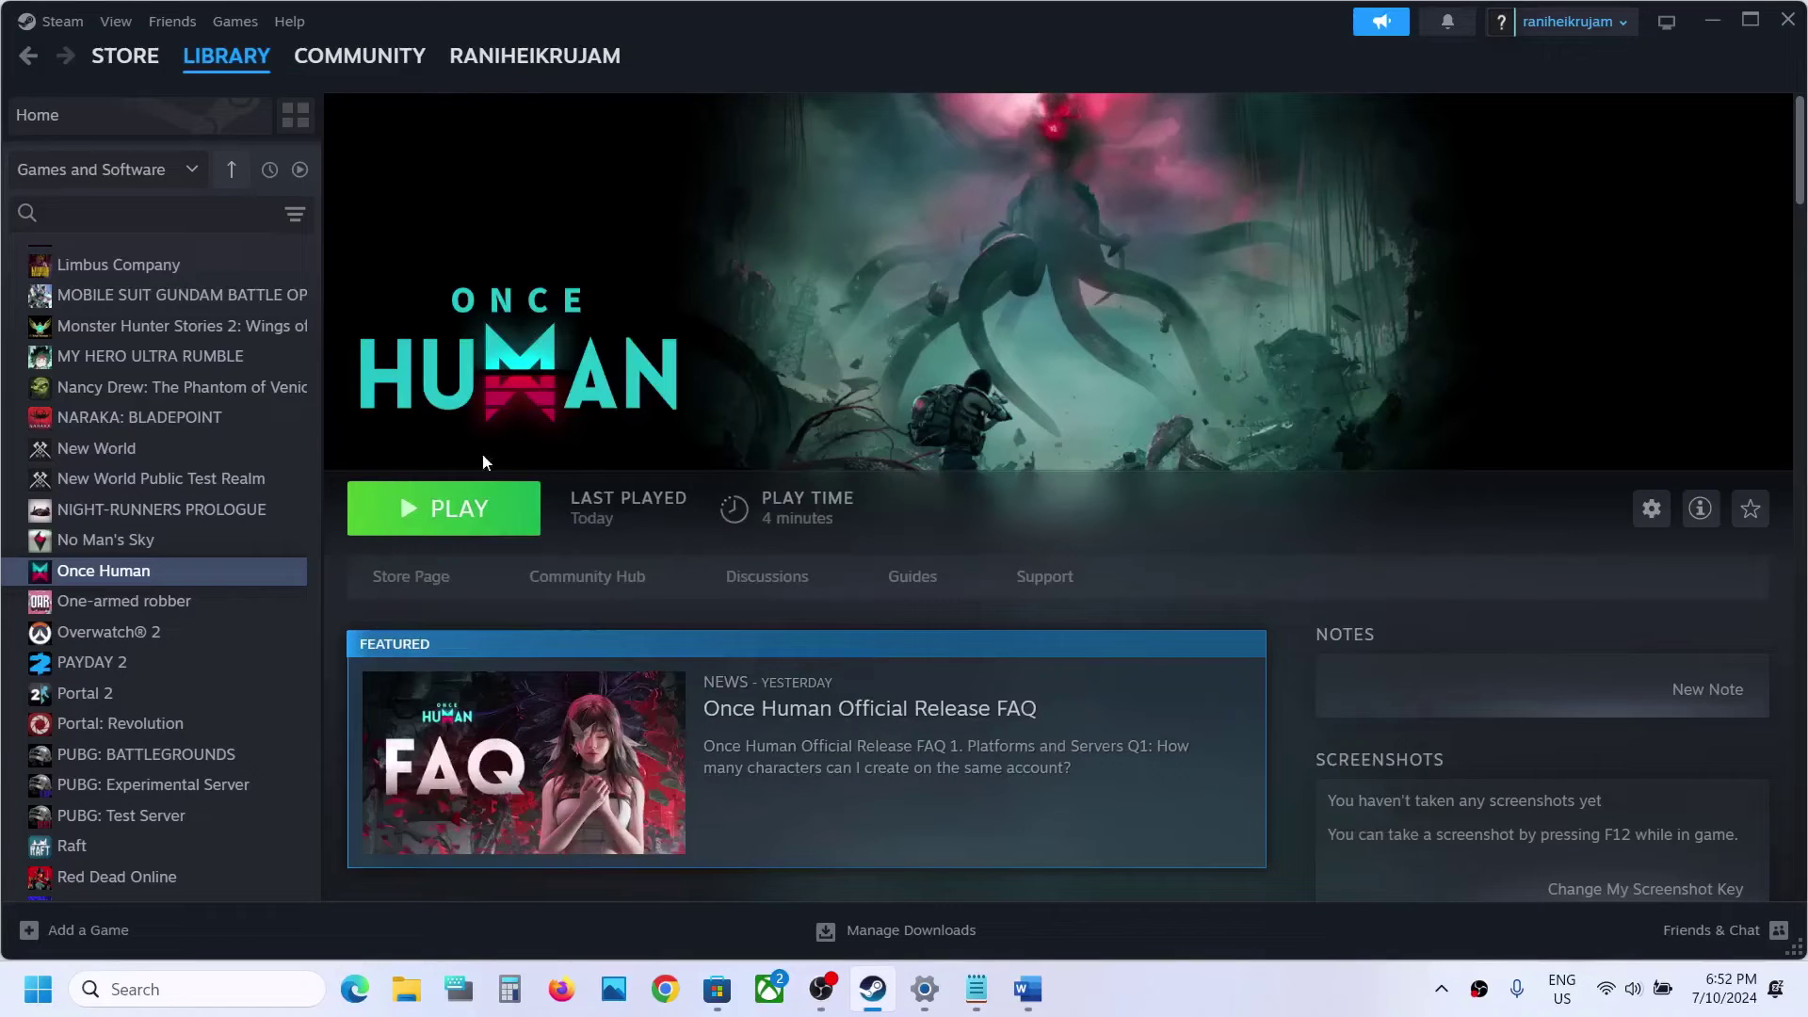
Change Once Human's launch options to -dx12
{"action": "right_click", "coordinate": [217, 570]}
{"action": "left_click", "coordinate": [269, 744]}
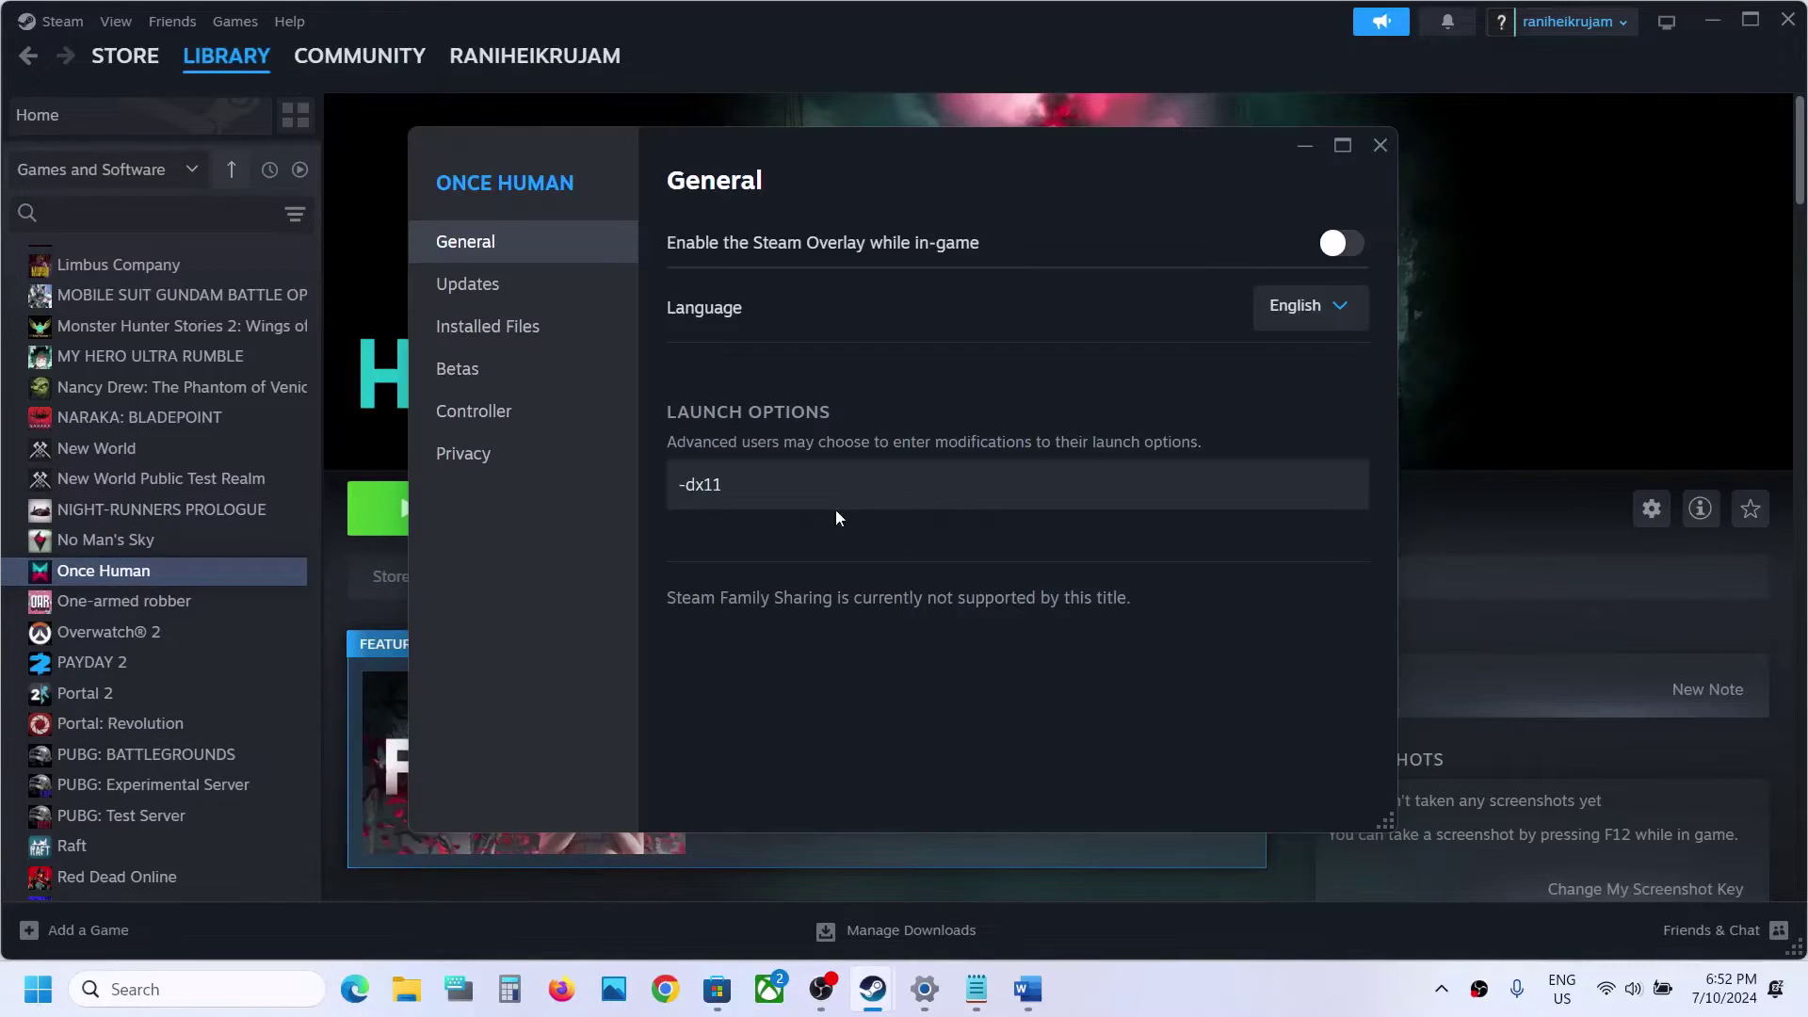
{"action": "left_click_drag", "start_coordinate": [815, 500], "coordinate": [606, 524]}
{"action": "type", "text": "-d"}
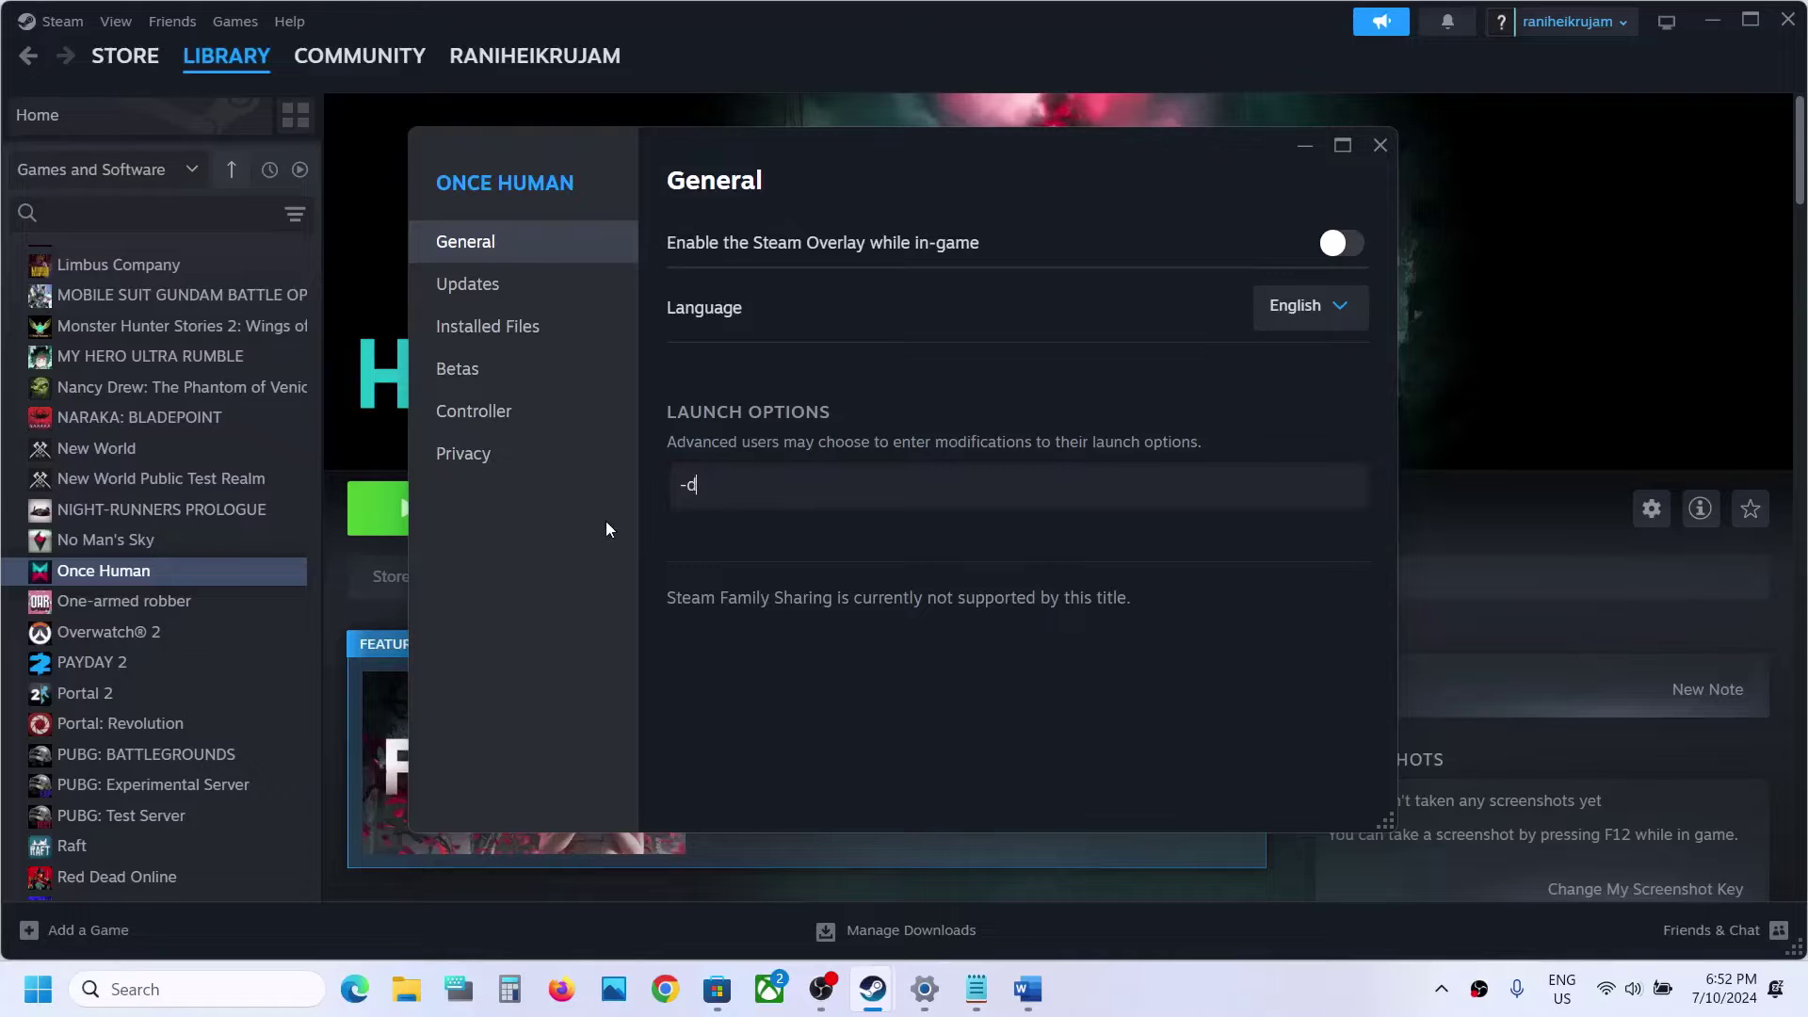
{"action": "type", "text": "x12"}
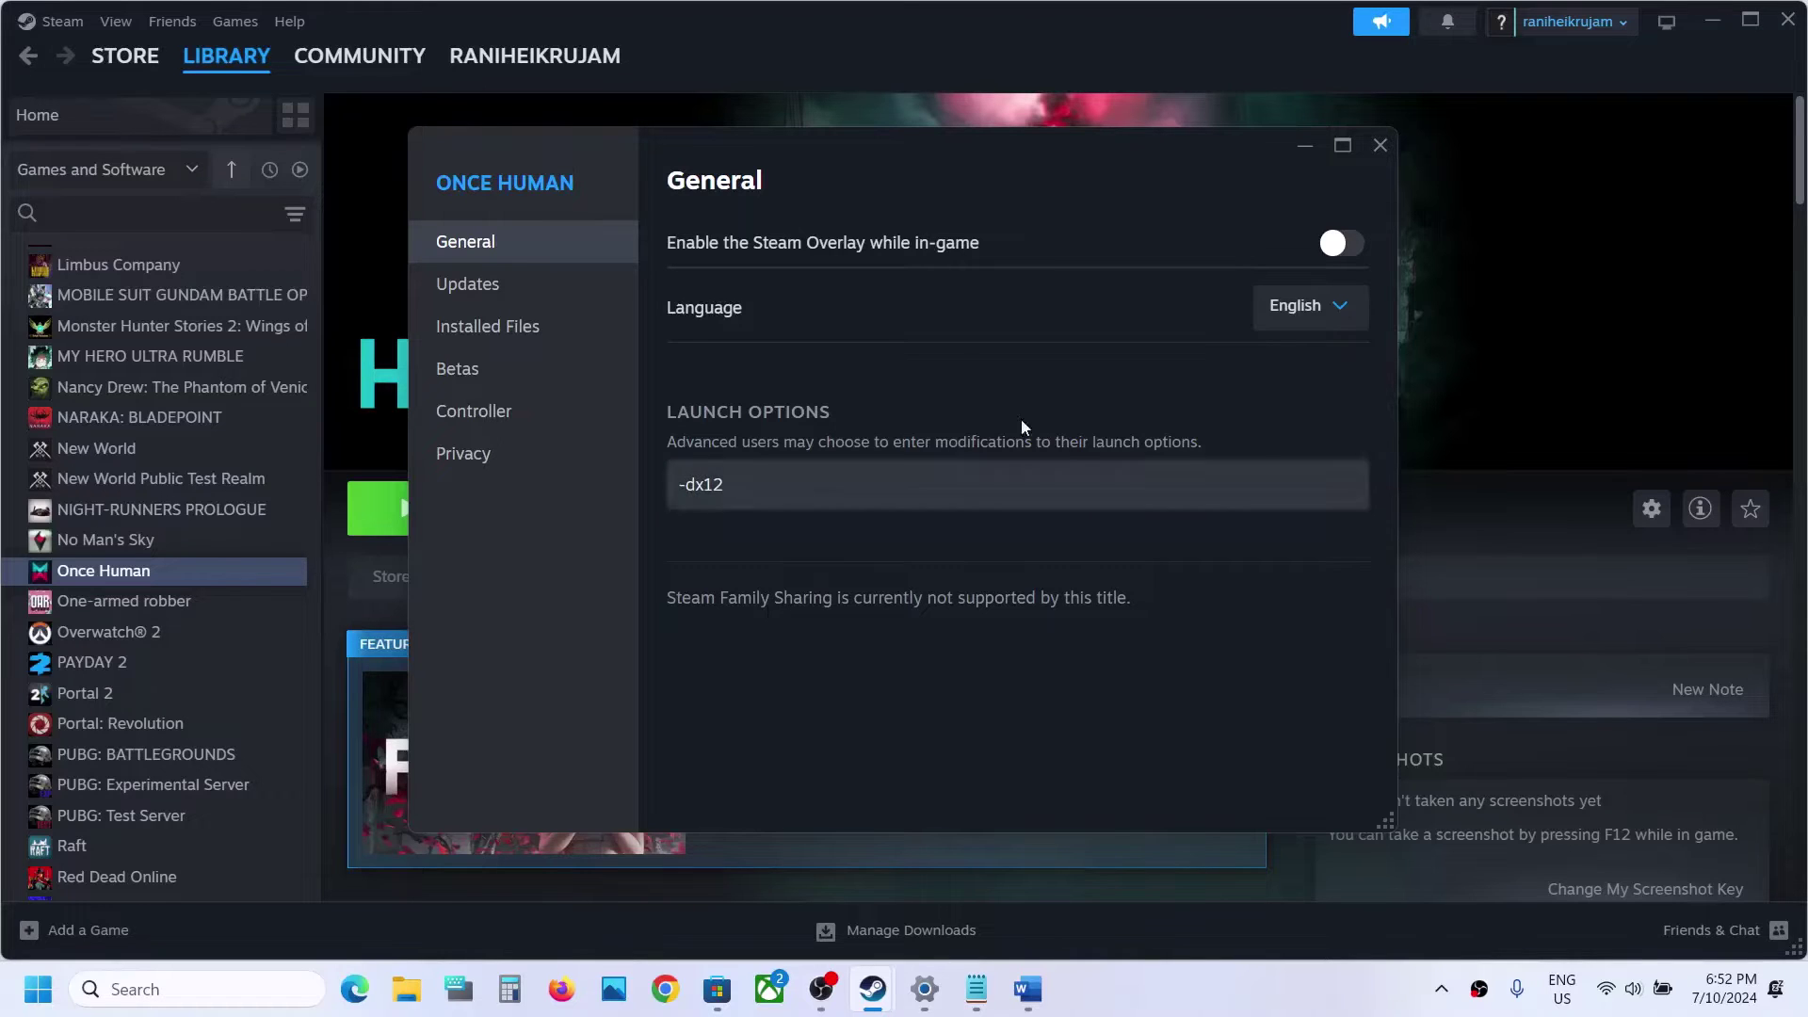
{"action": "left_click", "coordinate": [1378, 149]}
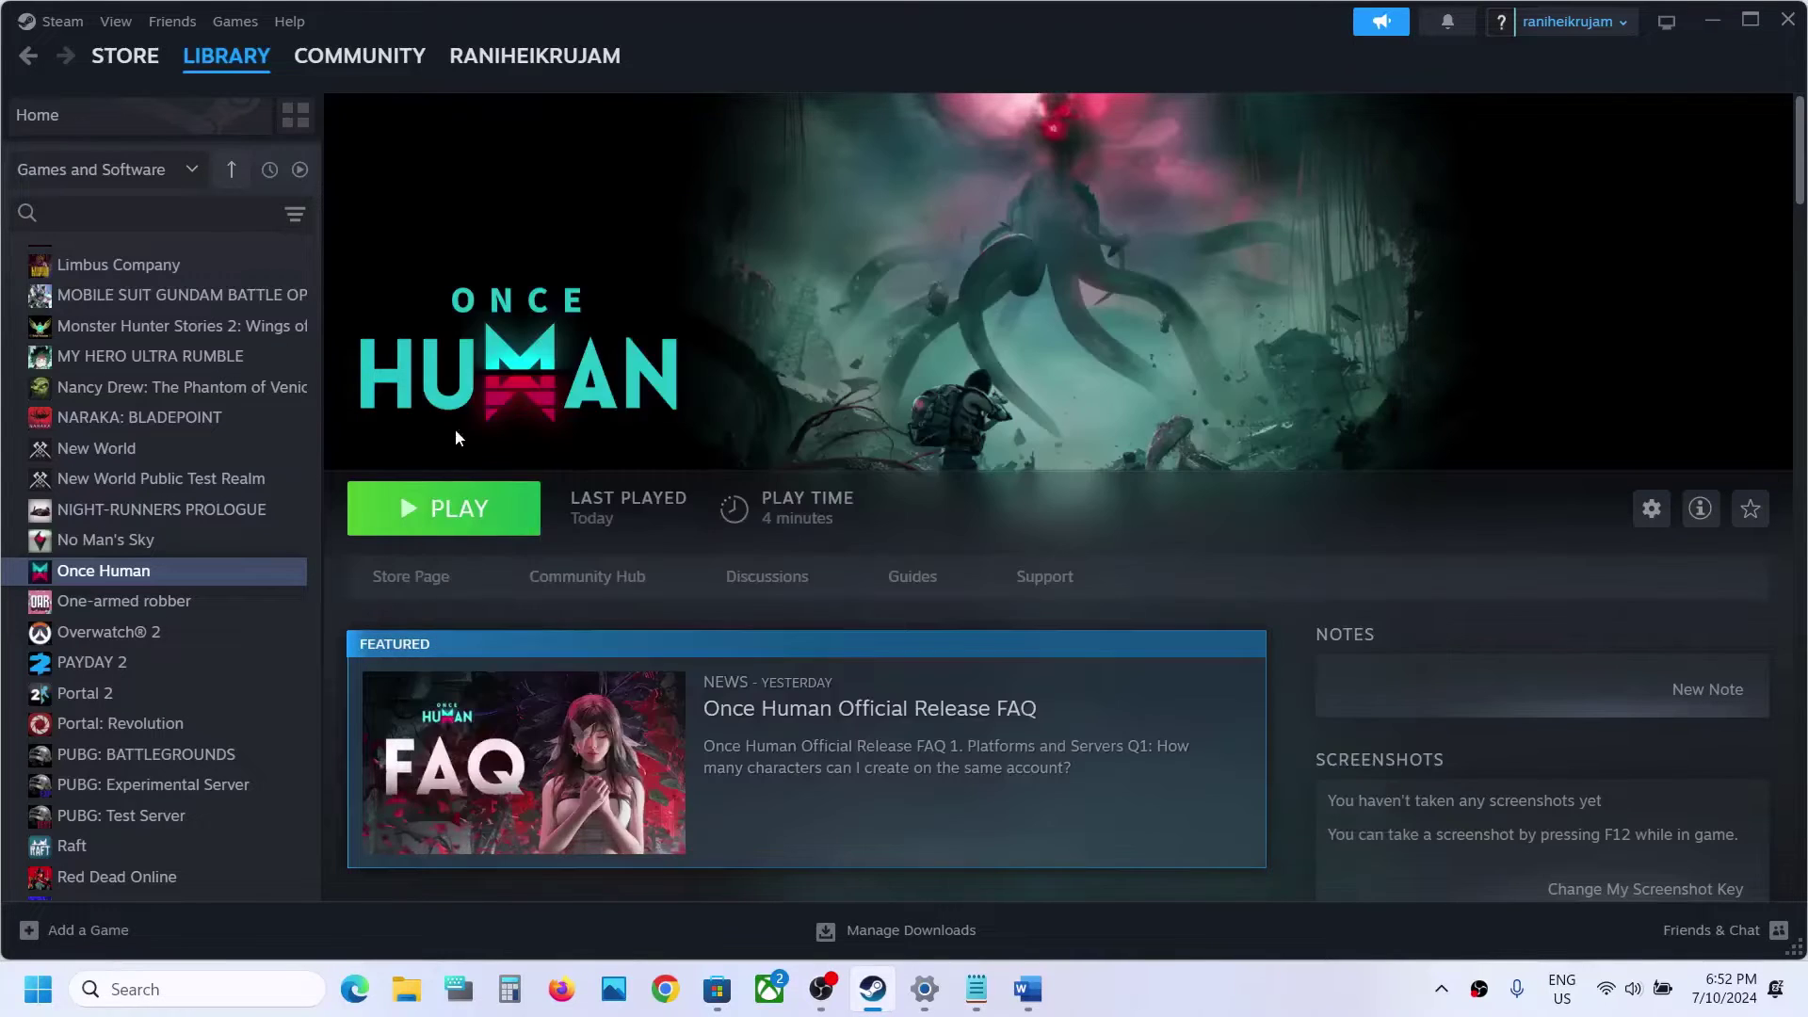
Clear the launch options of Once Human and close its properties
{"action": "right_click", "coordinate": [198, 589]}
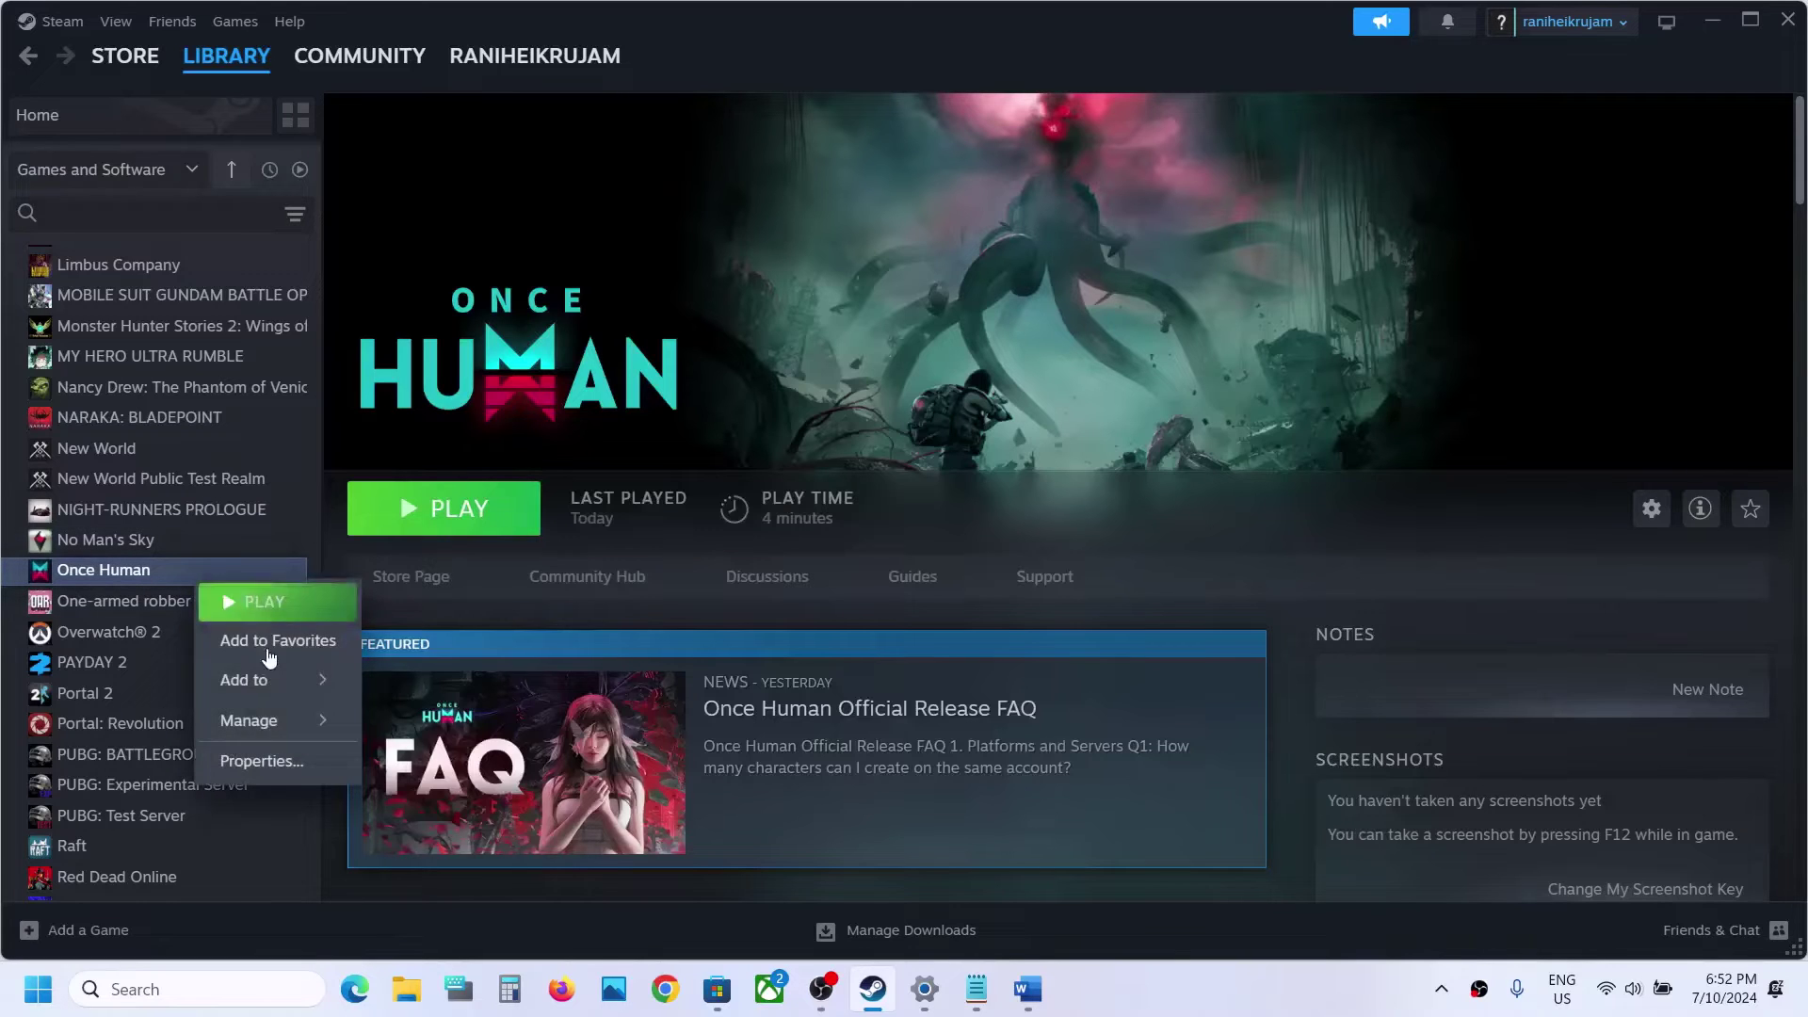
{"action": "left_click", "coordinate": [259, 759]}
{"action": "key", "text": "ctrl+a"}
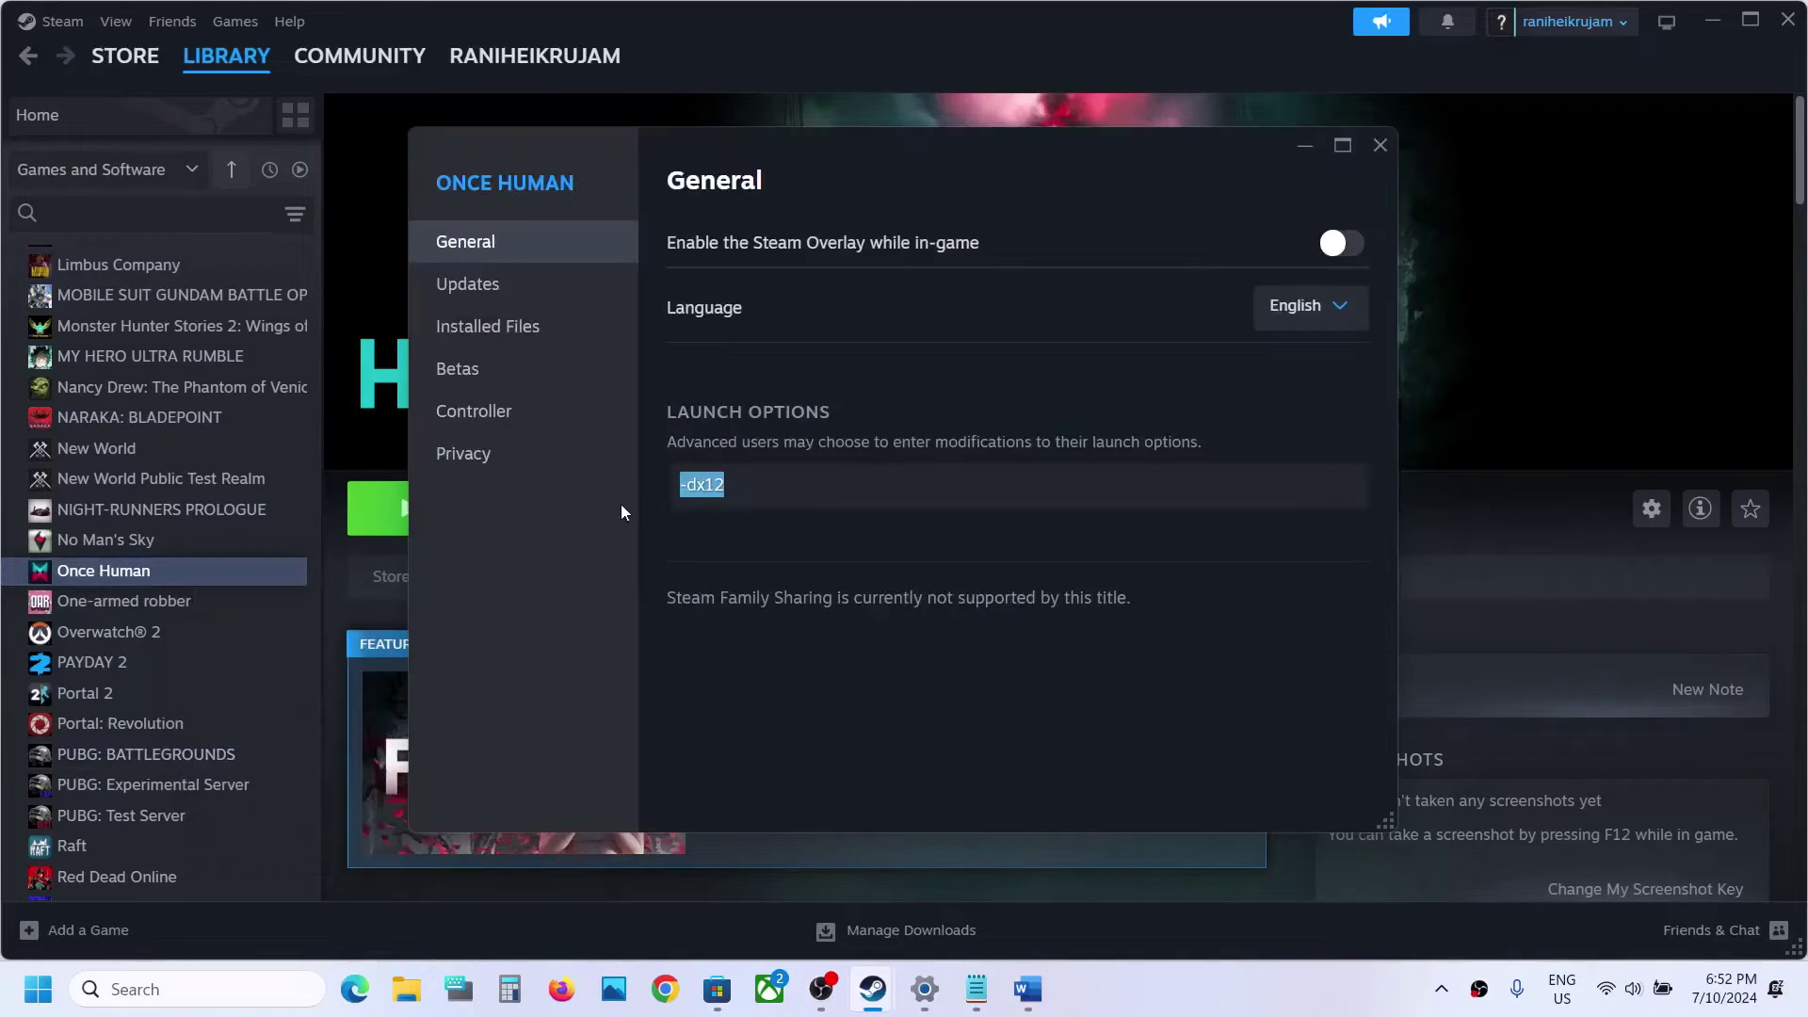
{"action": "key", "text": "BackSpace"}
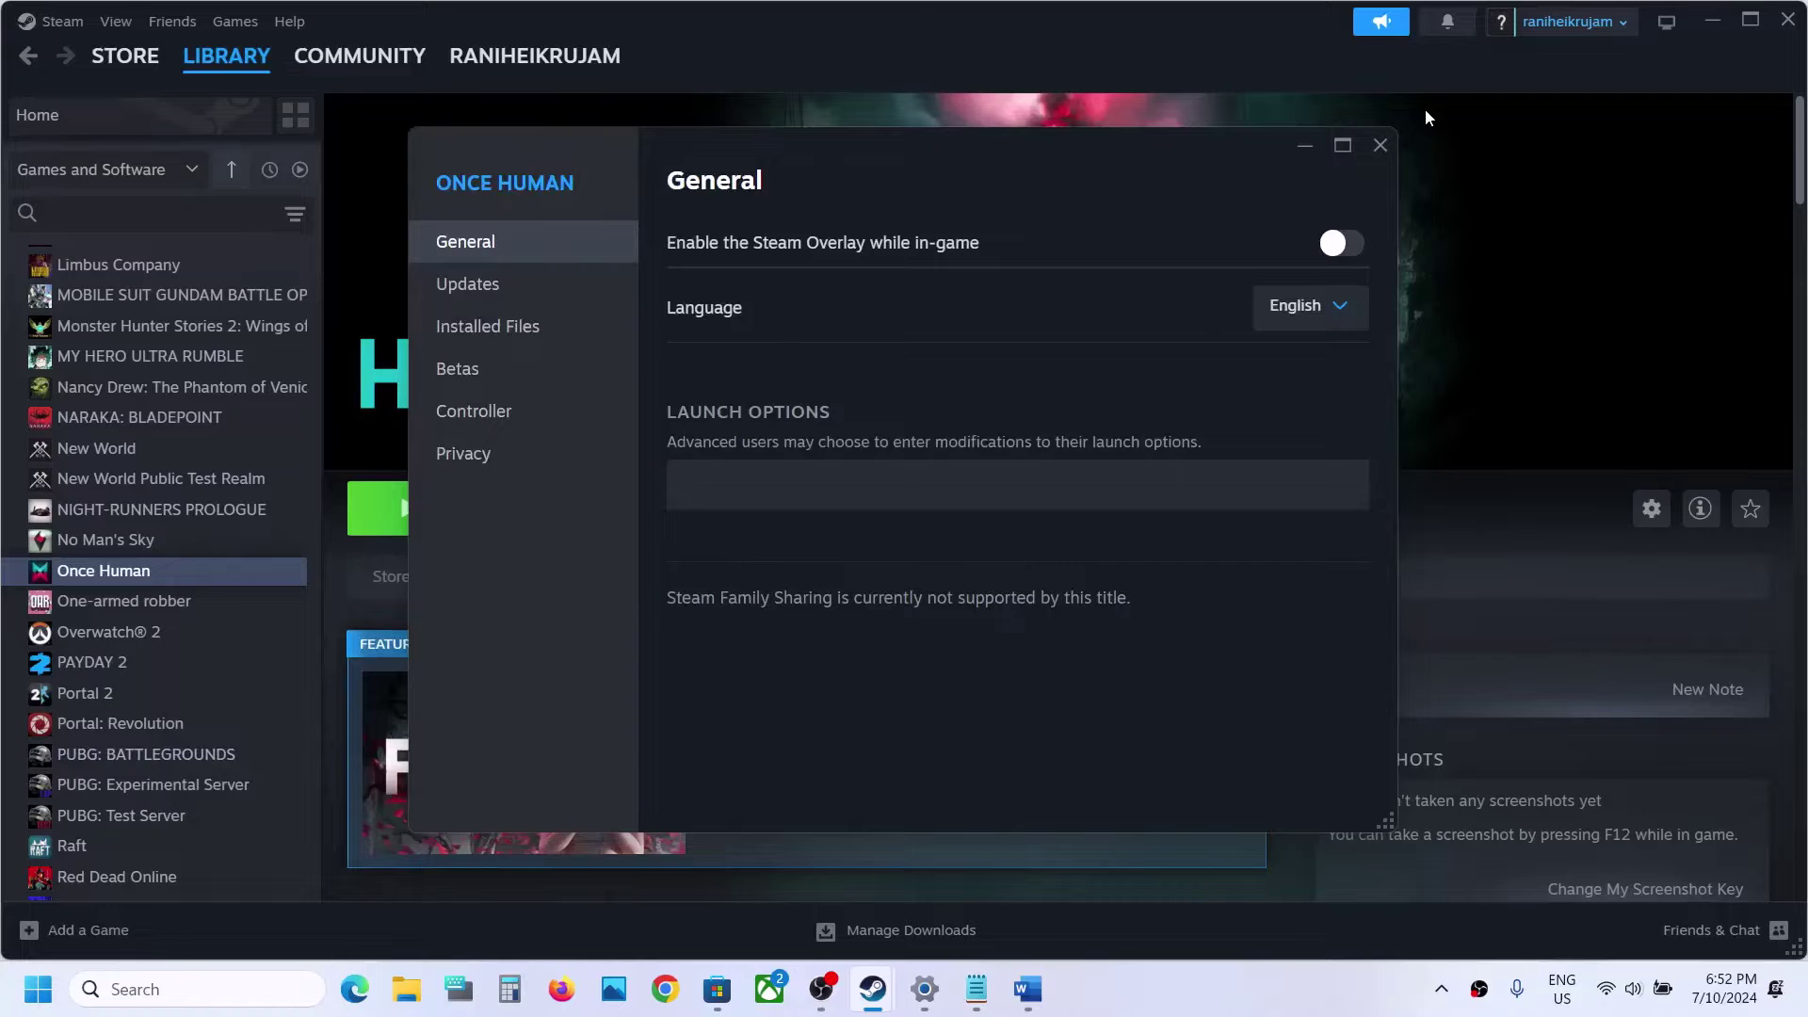
{"action": "left_click", "coordinate": [1376, 160]}
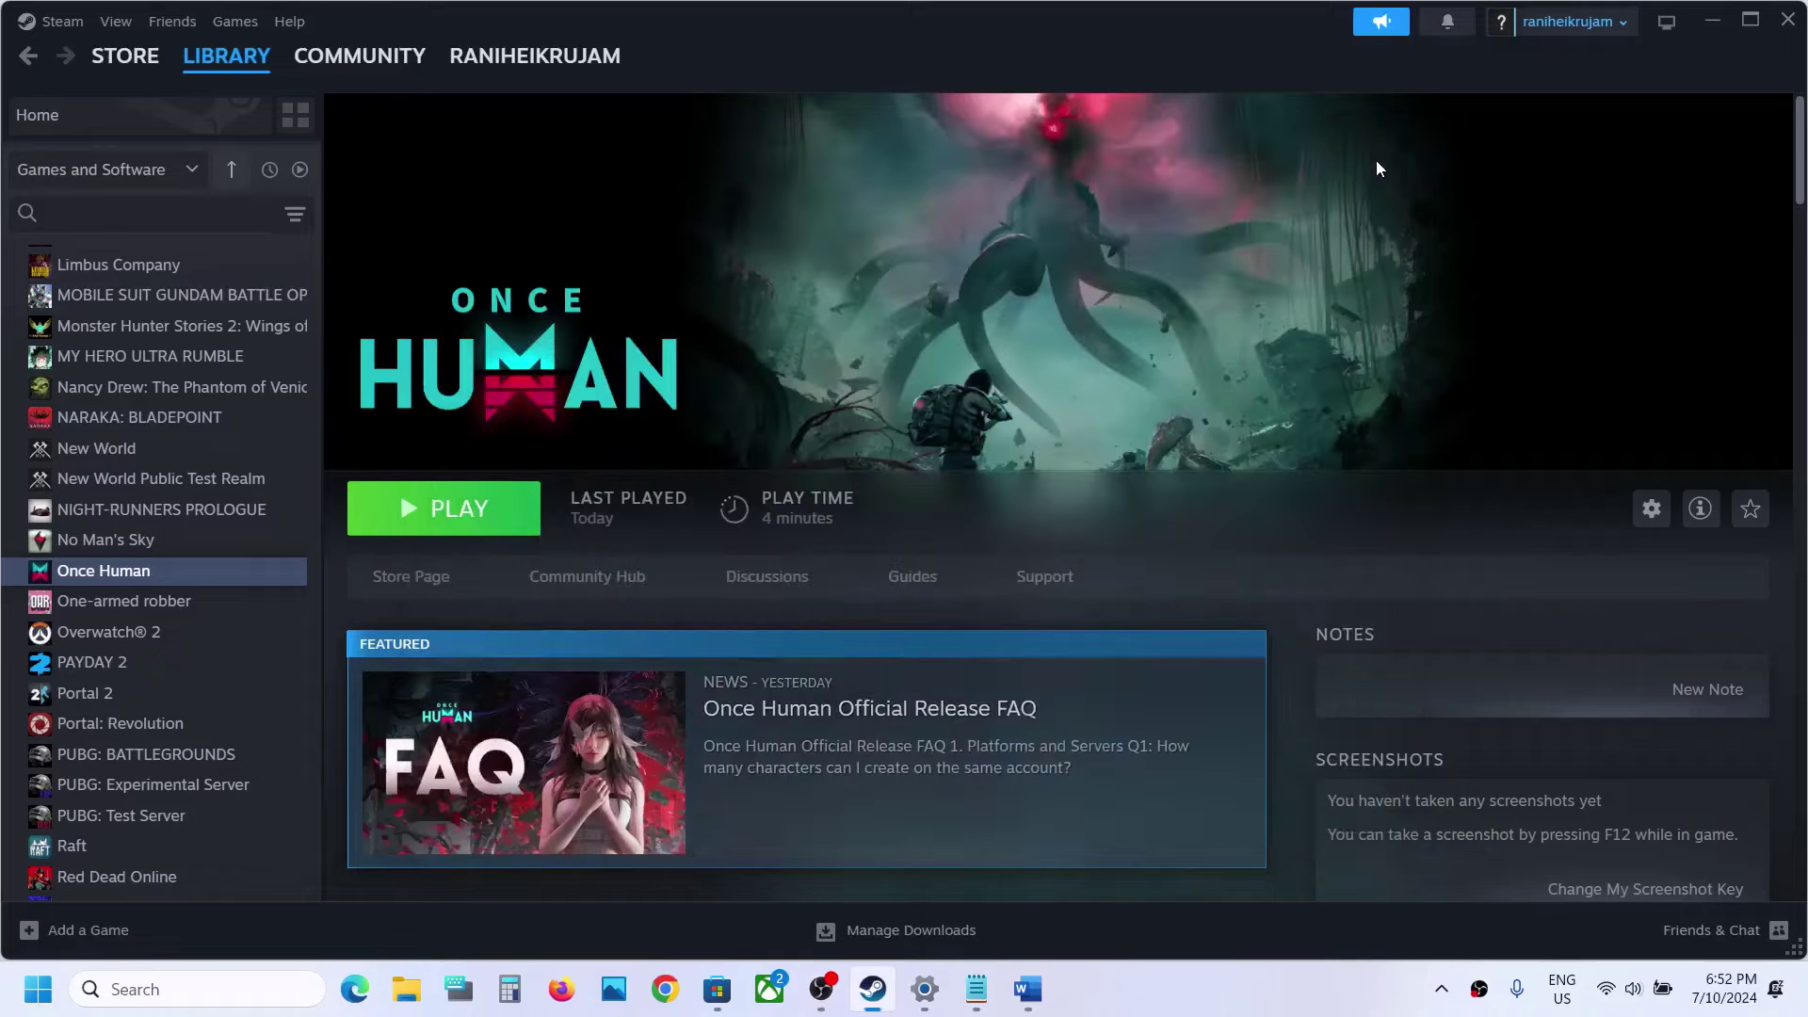
Switch to the Word document and read Step 4 on clean graphics driver installation, including the Nvidia and AMD links
{"action": "left_click", "coordinate": [1039, 993]}
{"action": "scroll", "coordinate": [769, 666], "scroll_direction": "down", "scroll_amount": 5}
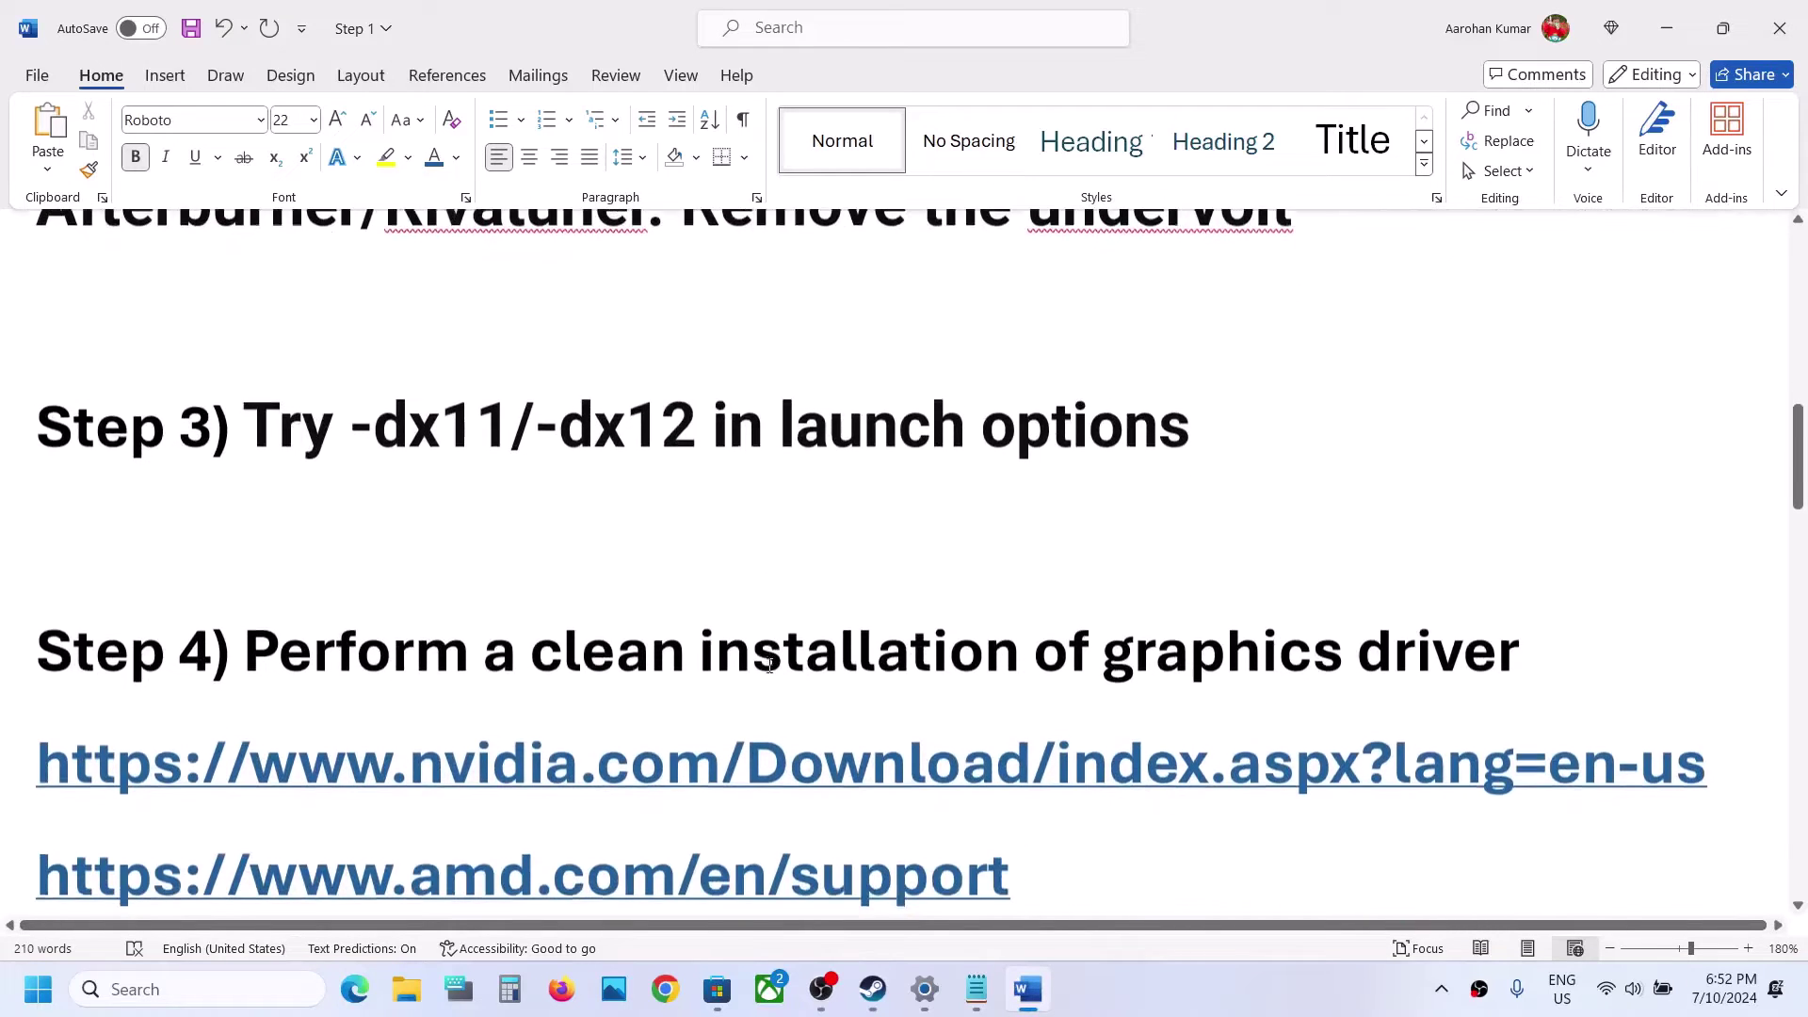
{"action": "left_click_drag", "start_coordinate": [533, 520], "coordinate": [1331, 477]}
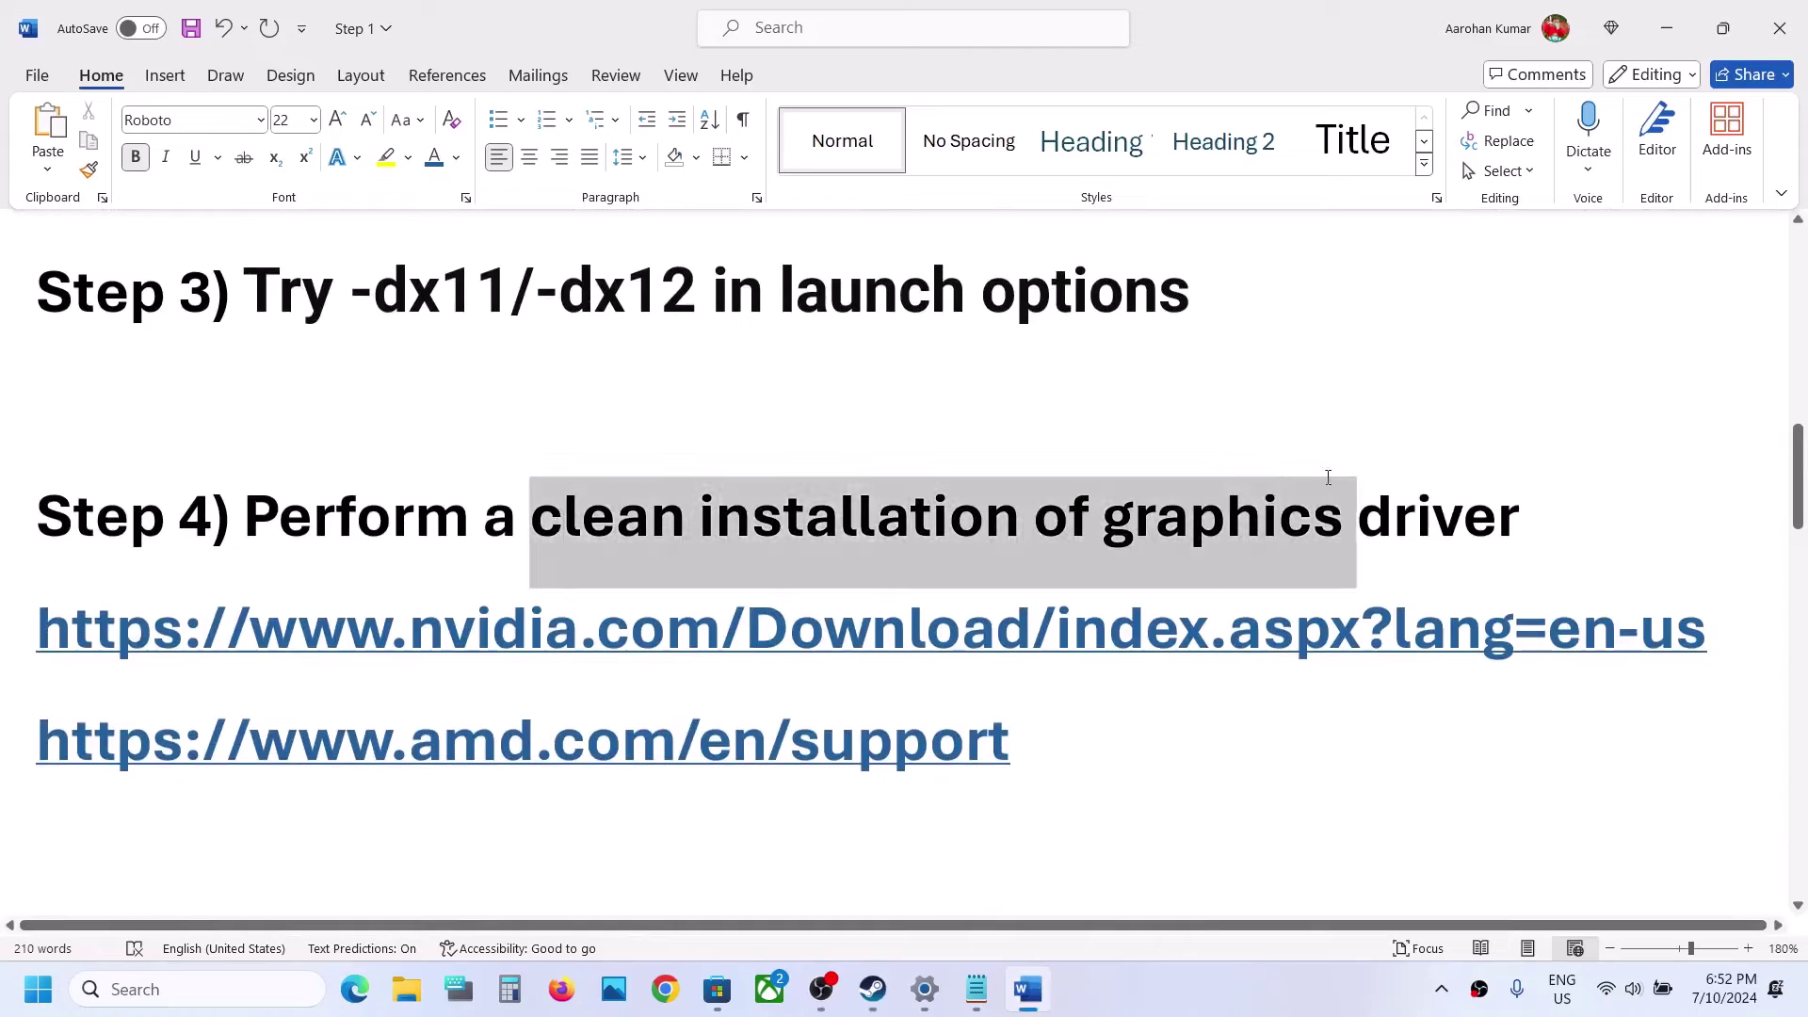
{"action": "left_click_drag", "start_coordinate": [672, 612], "coordinate": [1177, 629]}
{"action": "left_click_drag", "start_coordinate": [585, 744], "coordinate": [890, 744]}
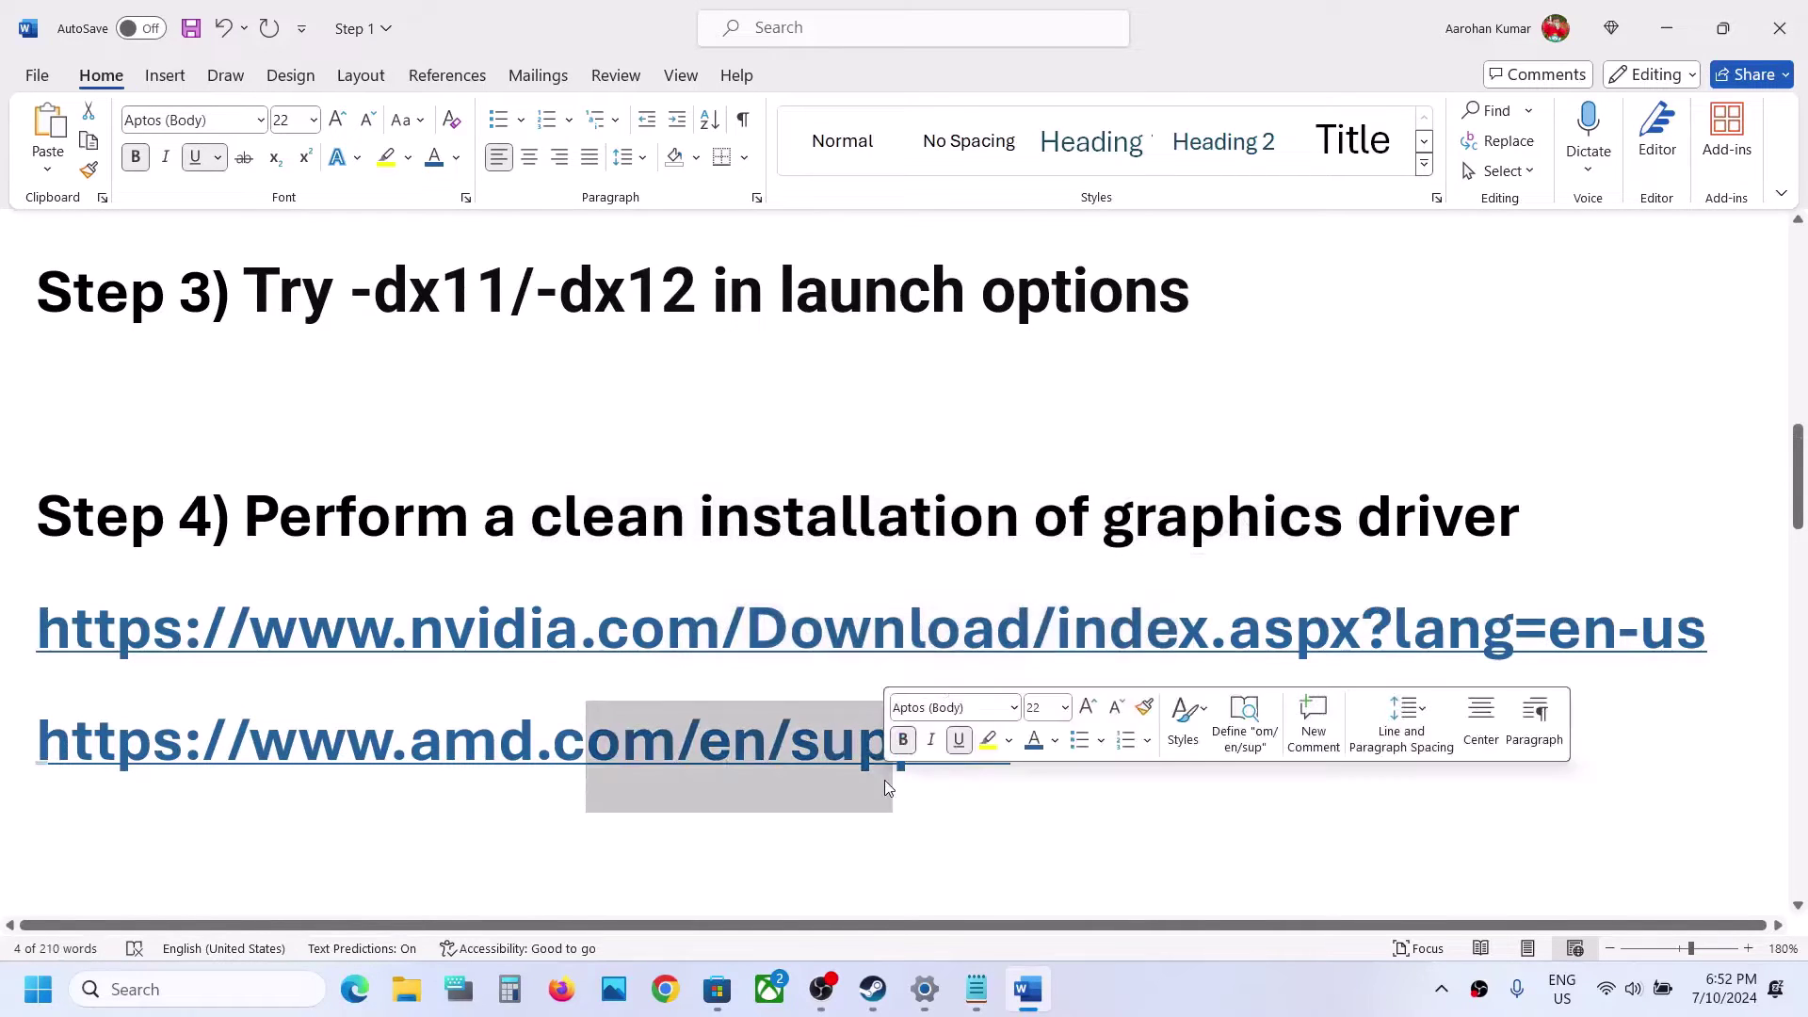
On the NVIDIA driver download page, choose GeForce, GeForce RTX 30 Series (Notebooks) and GeForce RTX 3050 Laptop GPU as the product
{"action": "left_click_drag", "start_coordinate": [545, 629], "coordinate": [744, 629]}
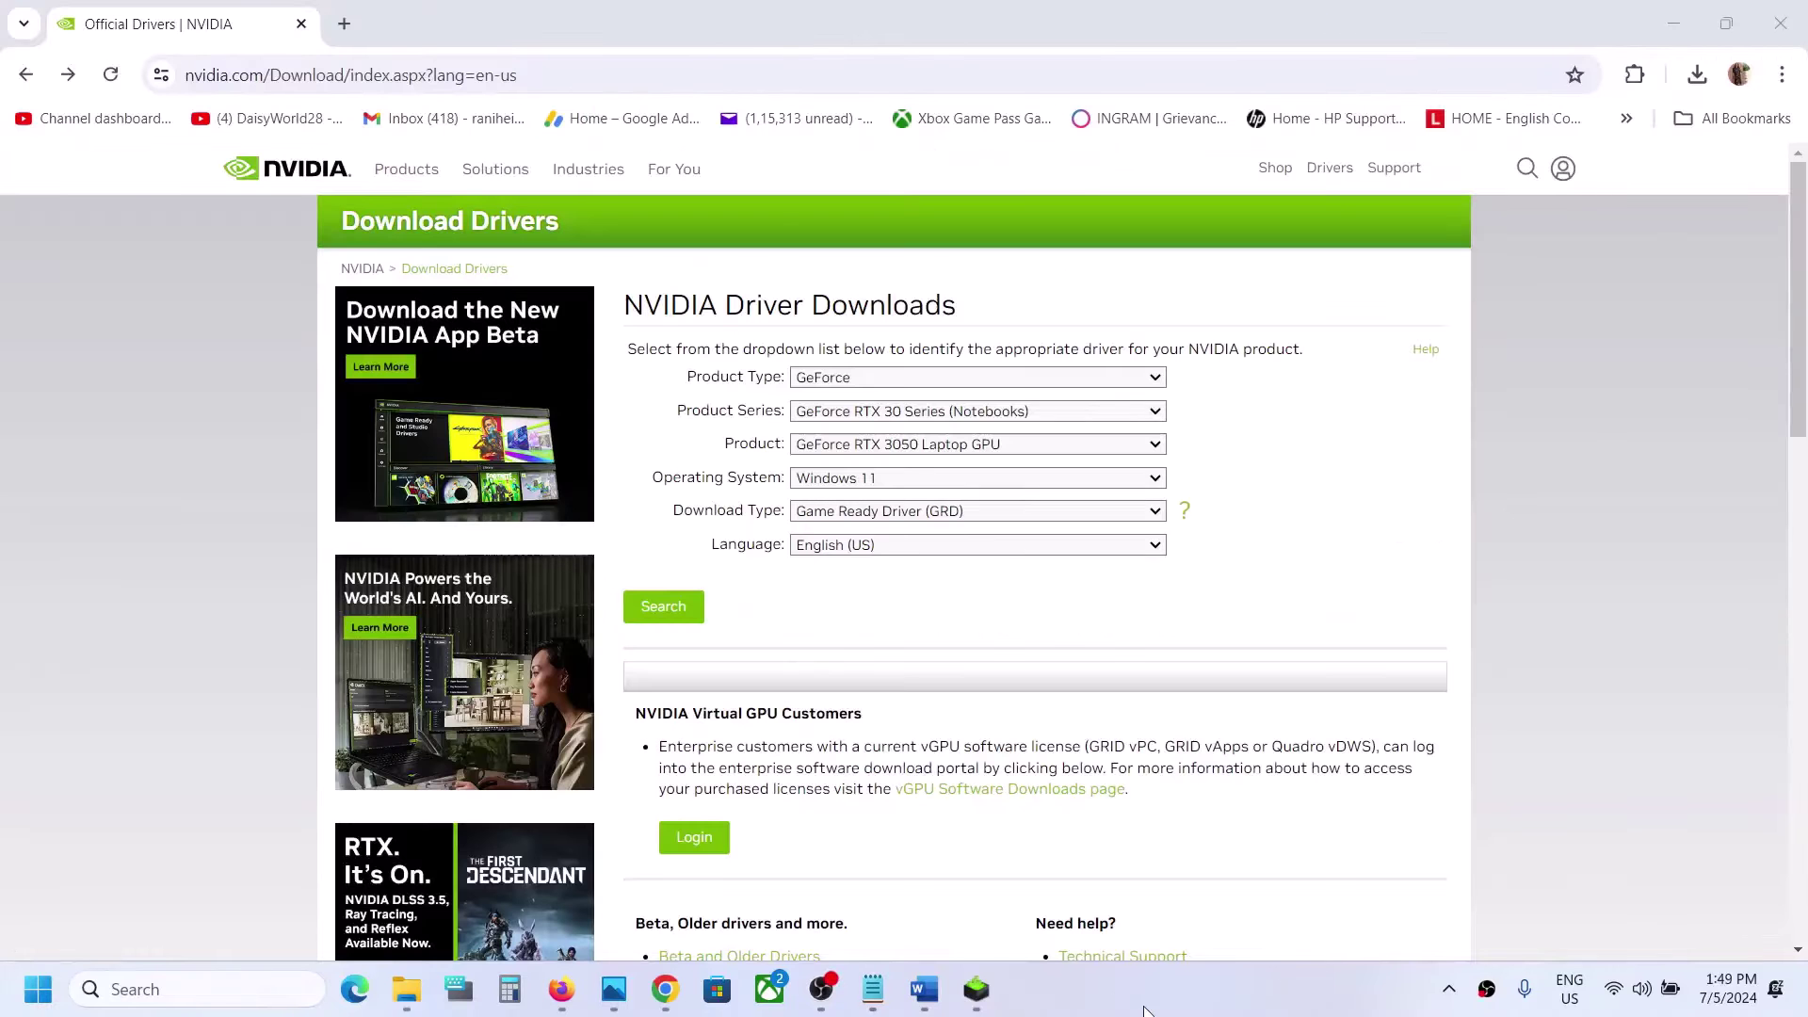
{"action": "left_click", "coordinate": [905, 376]}
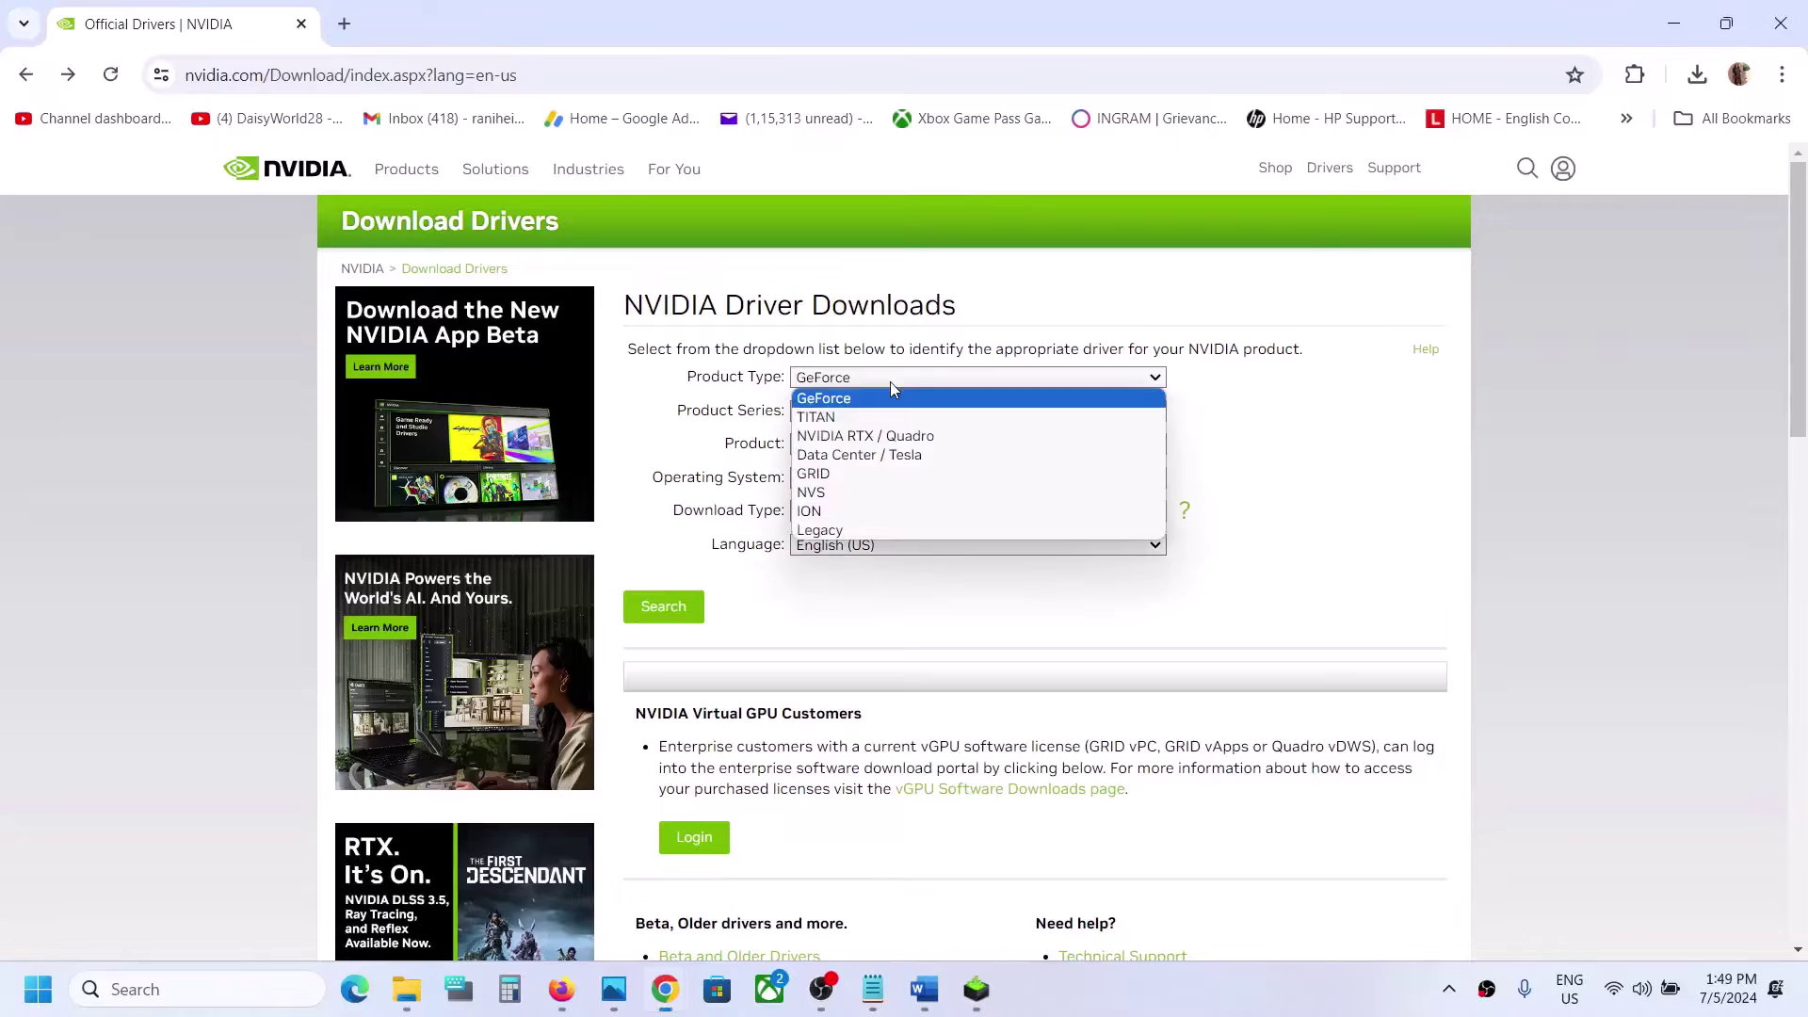
{"action": "left_click", "coordinate": [860, 401]}
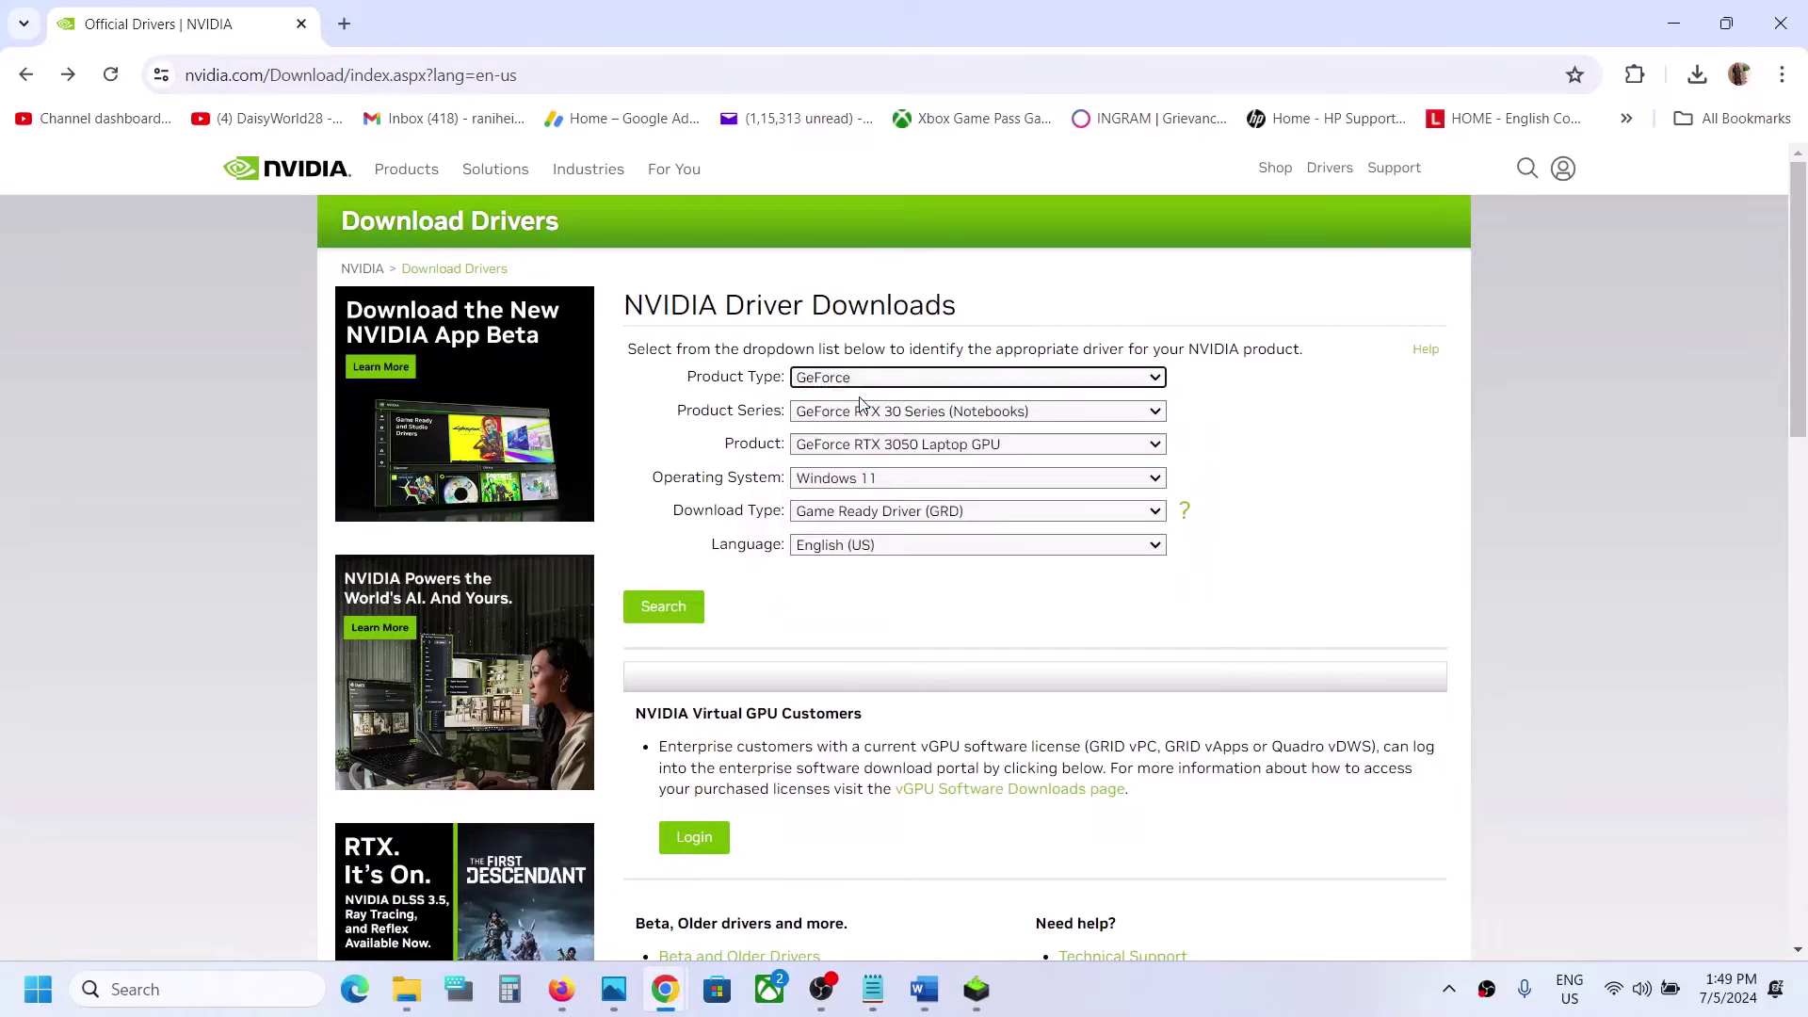
{"action": "left_click", "coordinate": [905, 411]}
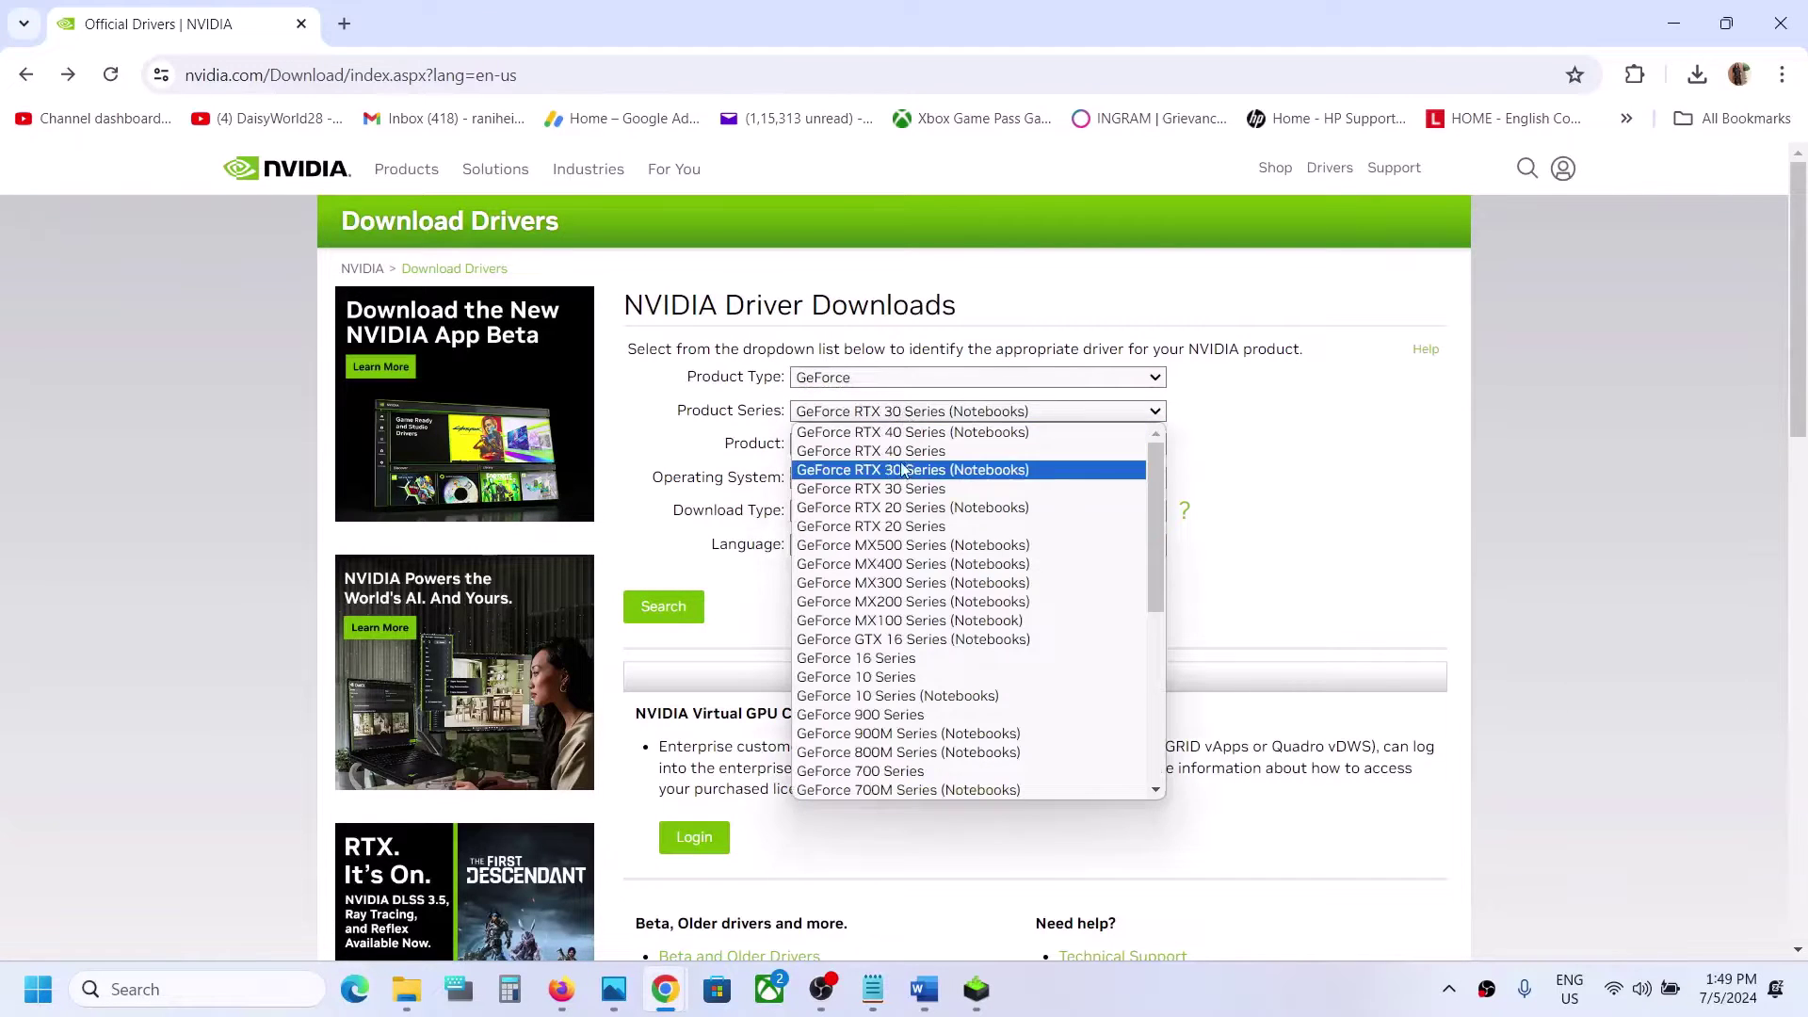
{"action": "left_click", "coordinate": [949, 470]}
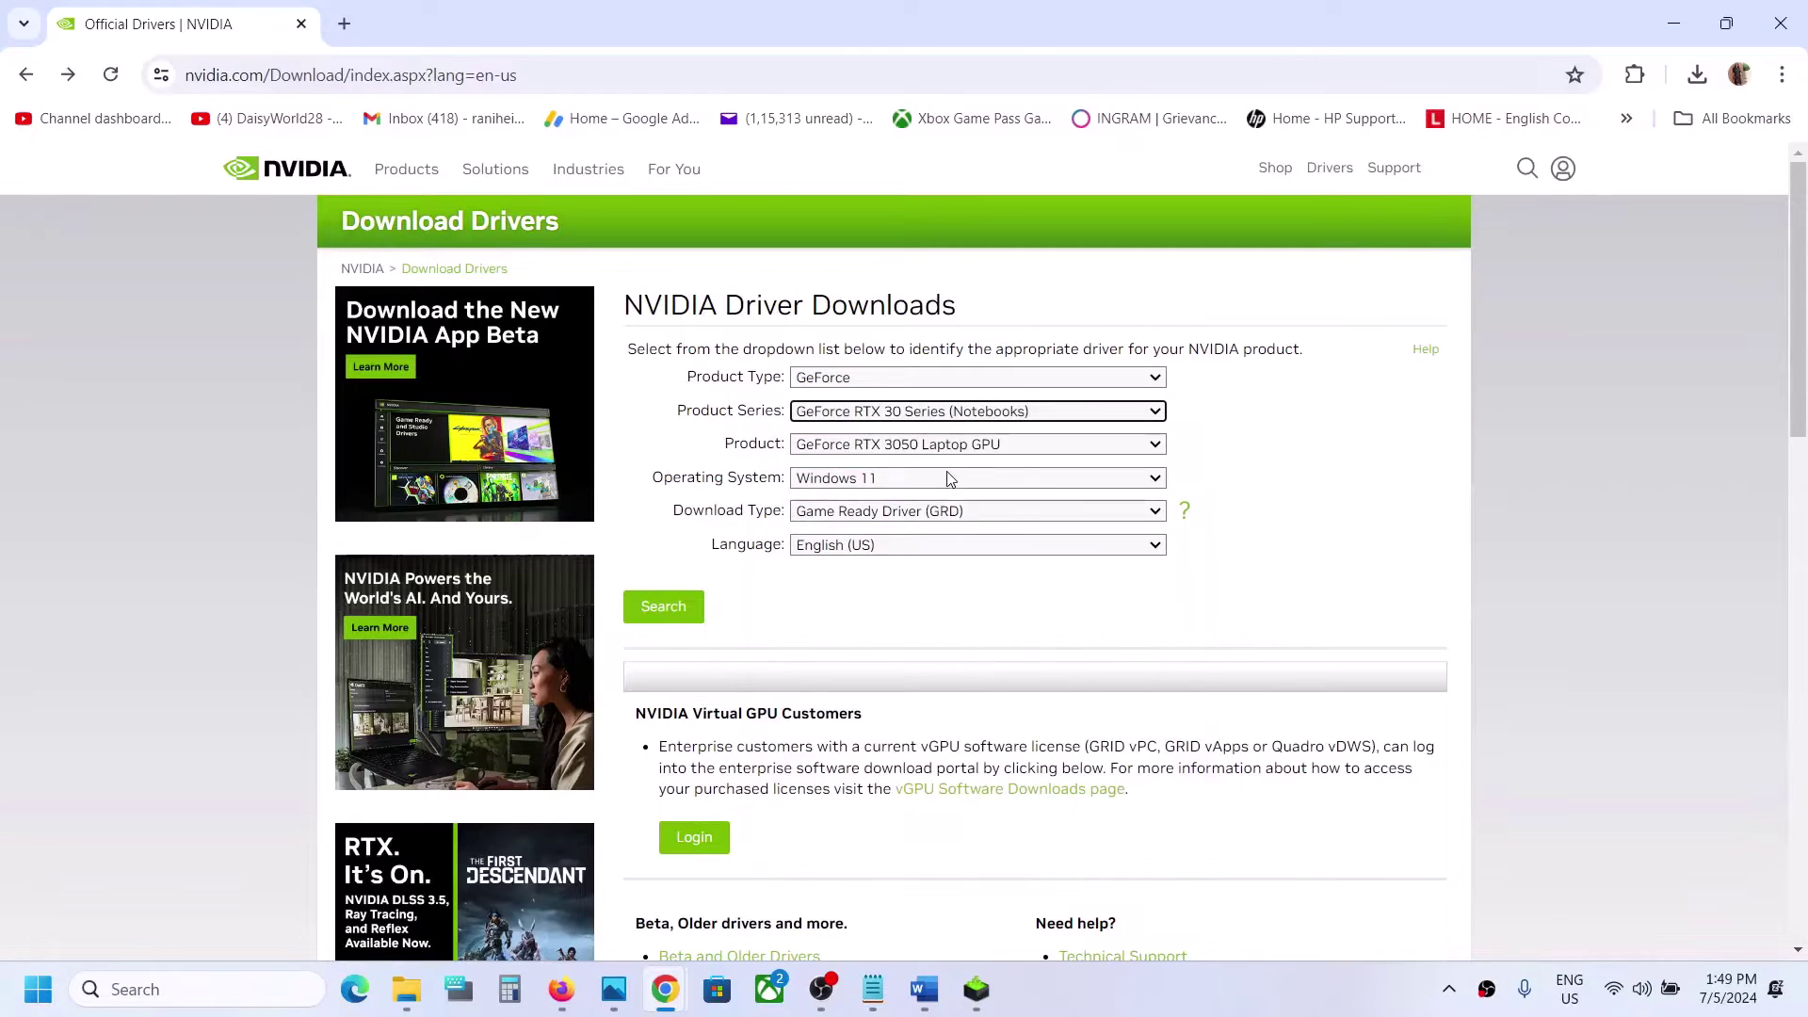
{"action": "left_click", "coordinate": [993, 450]}
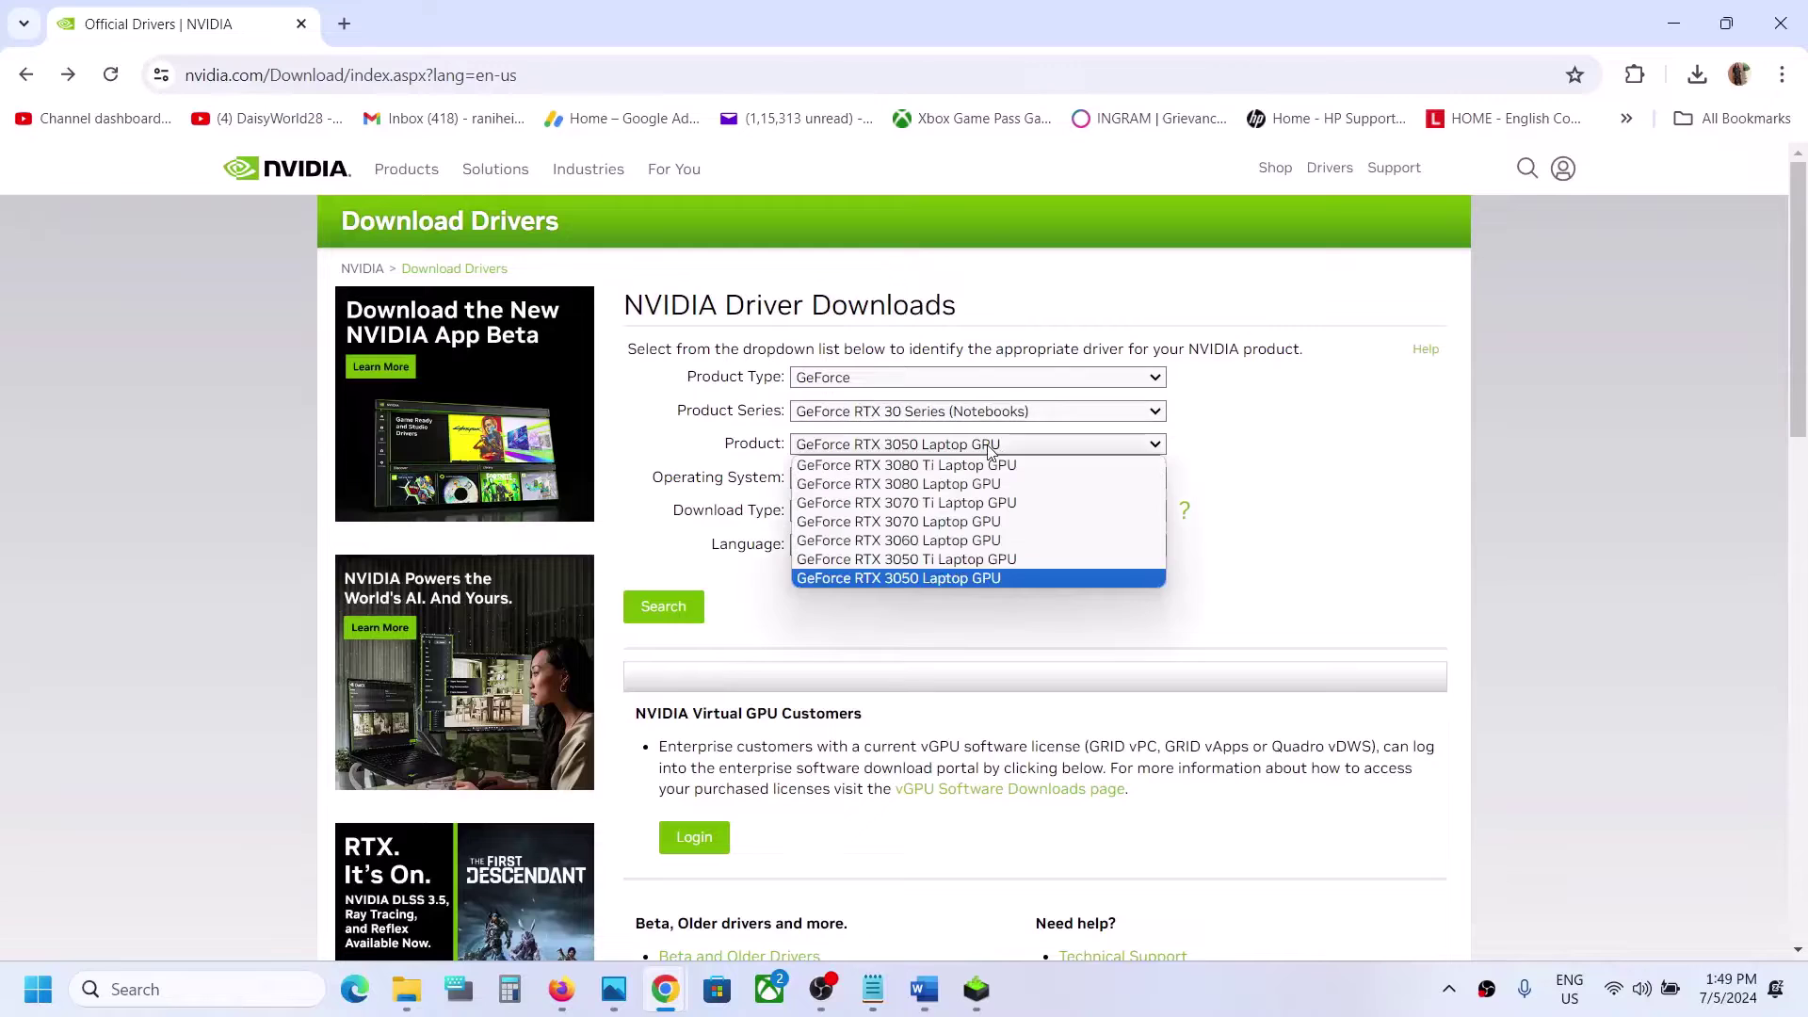
{"action": "left_click", "coordinate": [948, 579]}
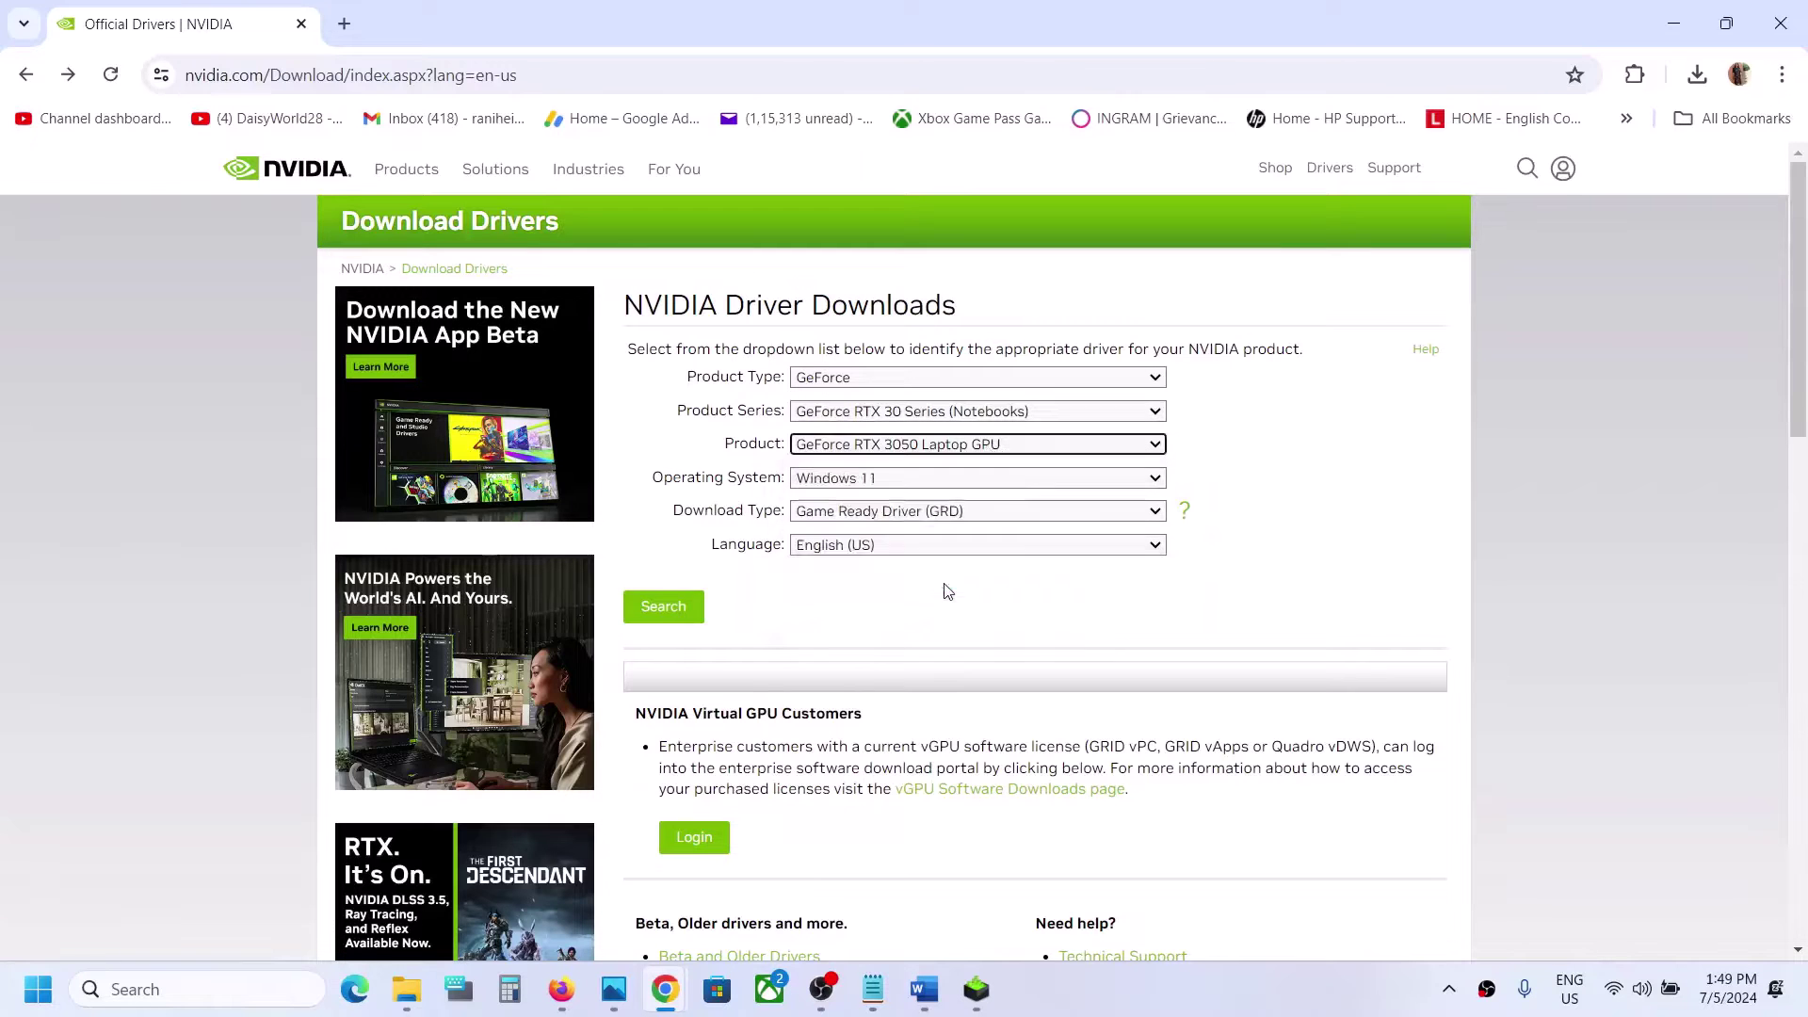
Choose Windows 11 and Game Ready Driver (GRD), and search for the matching driver
{"action": "left_click", "coordinate": [937, 482]}
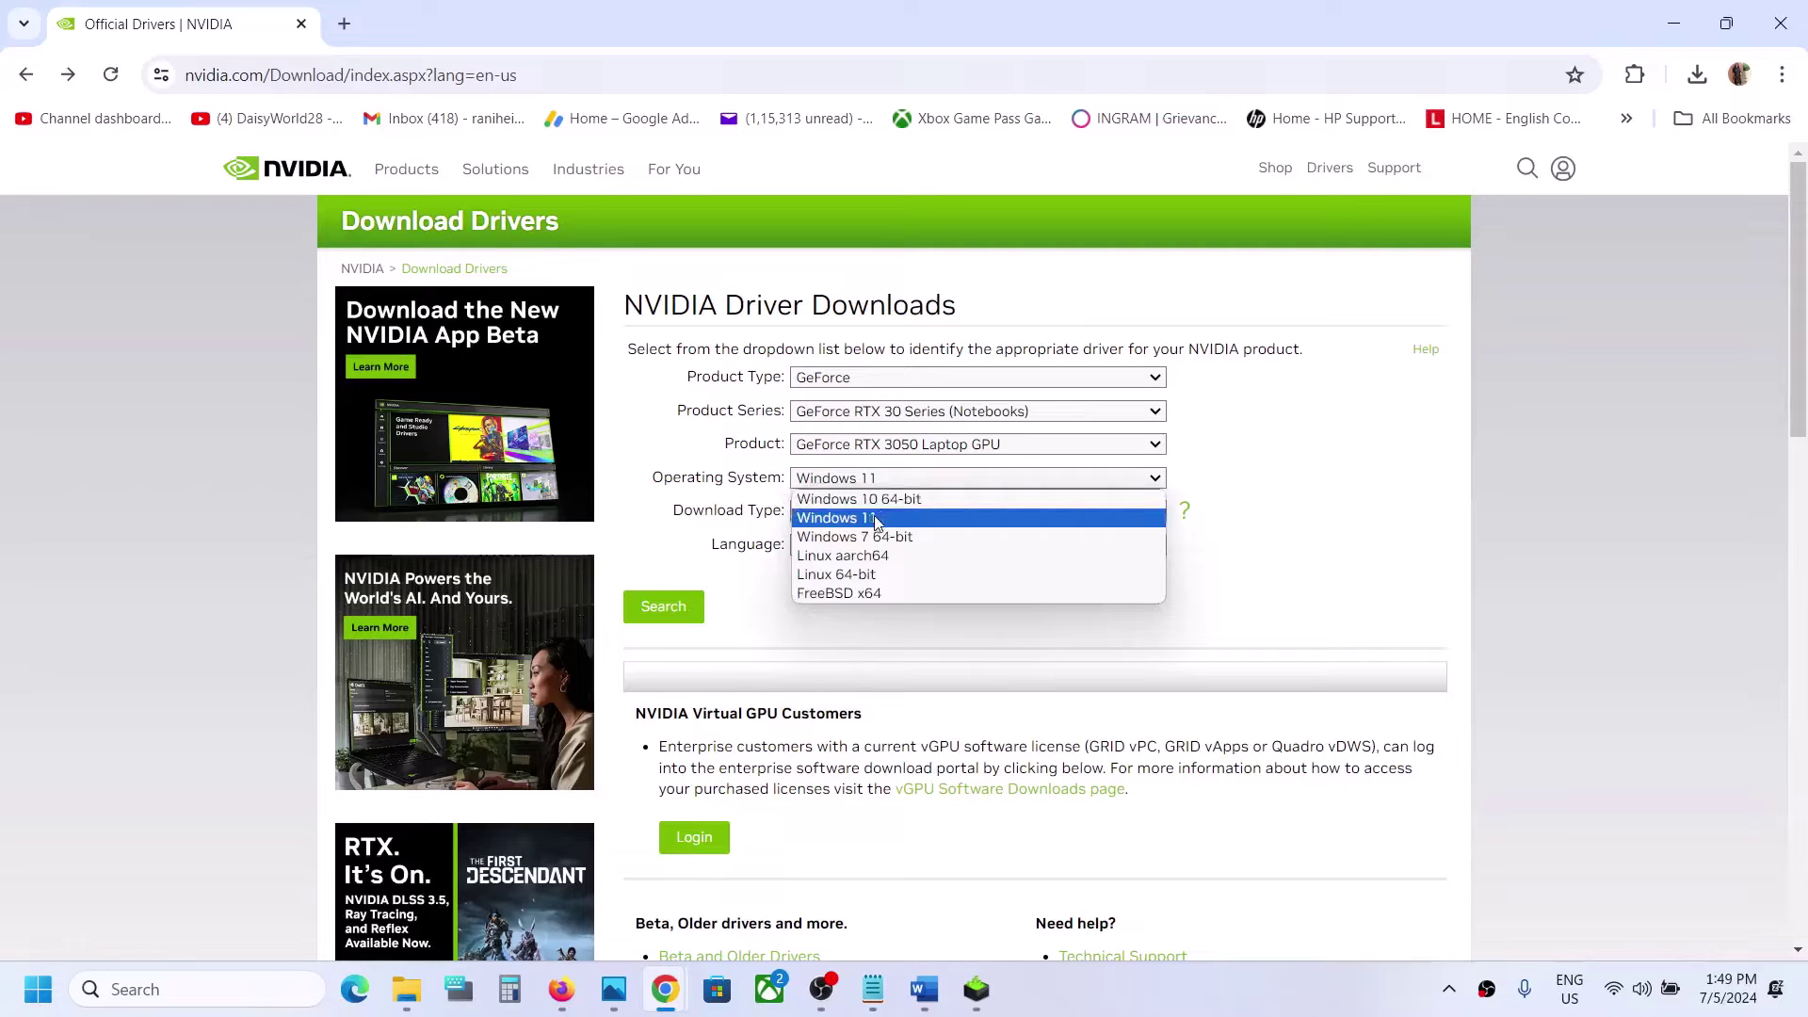
{"action": "left_click", "coordinate": [876, 519]}
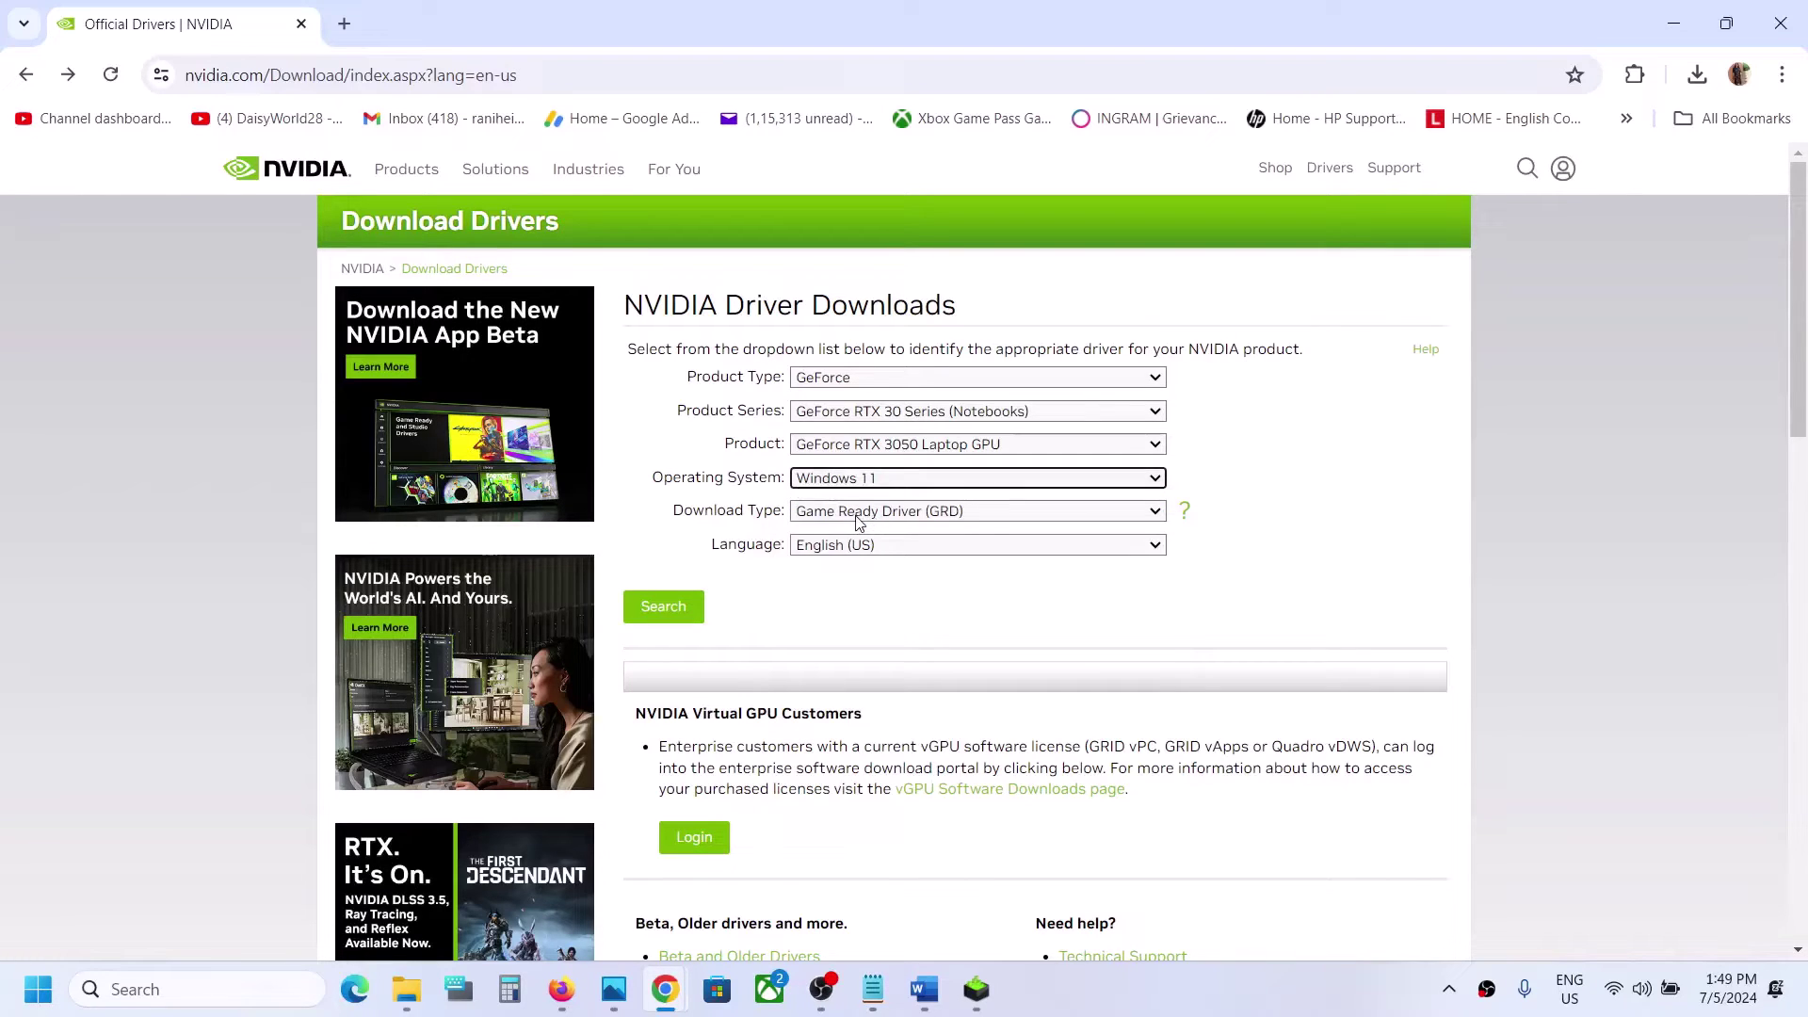
{"action": "left_click", "coordinate": [859, 519]}
{"action": "left_click", "coordinate": [859, 533]}
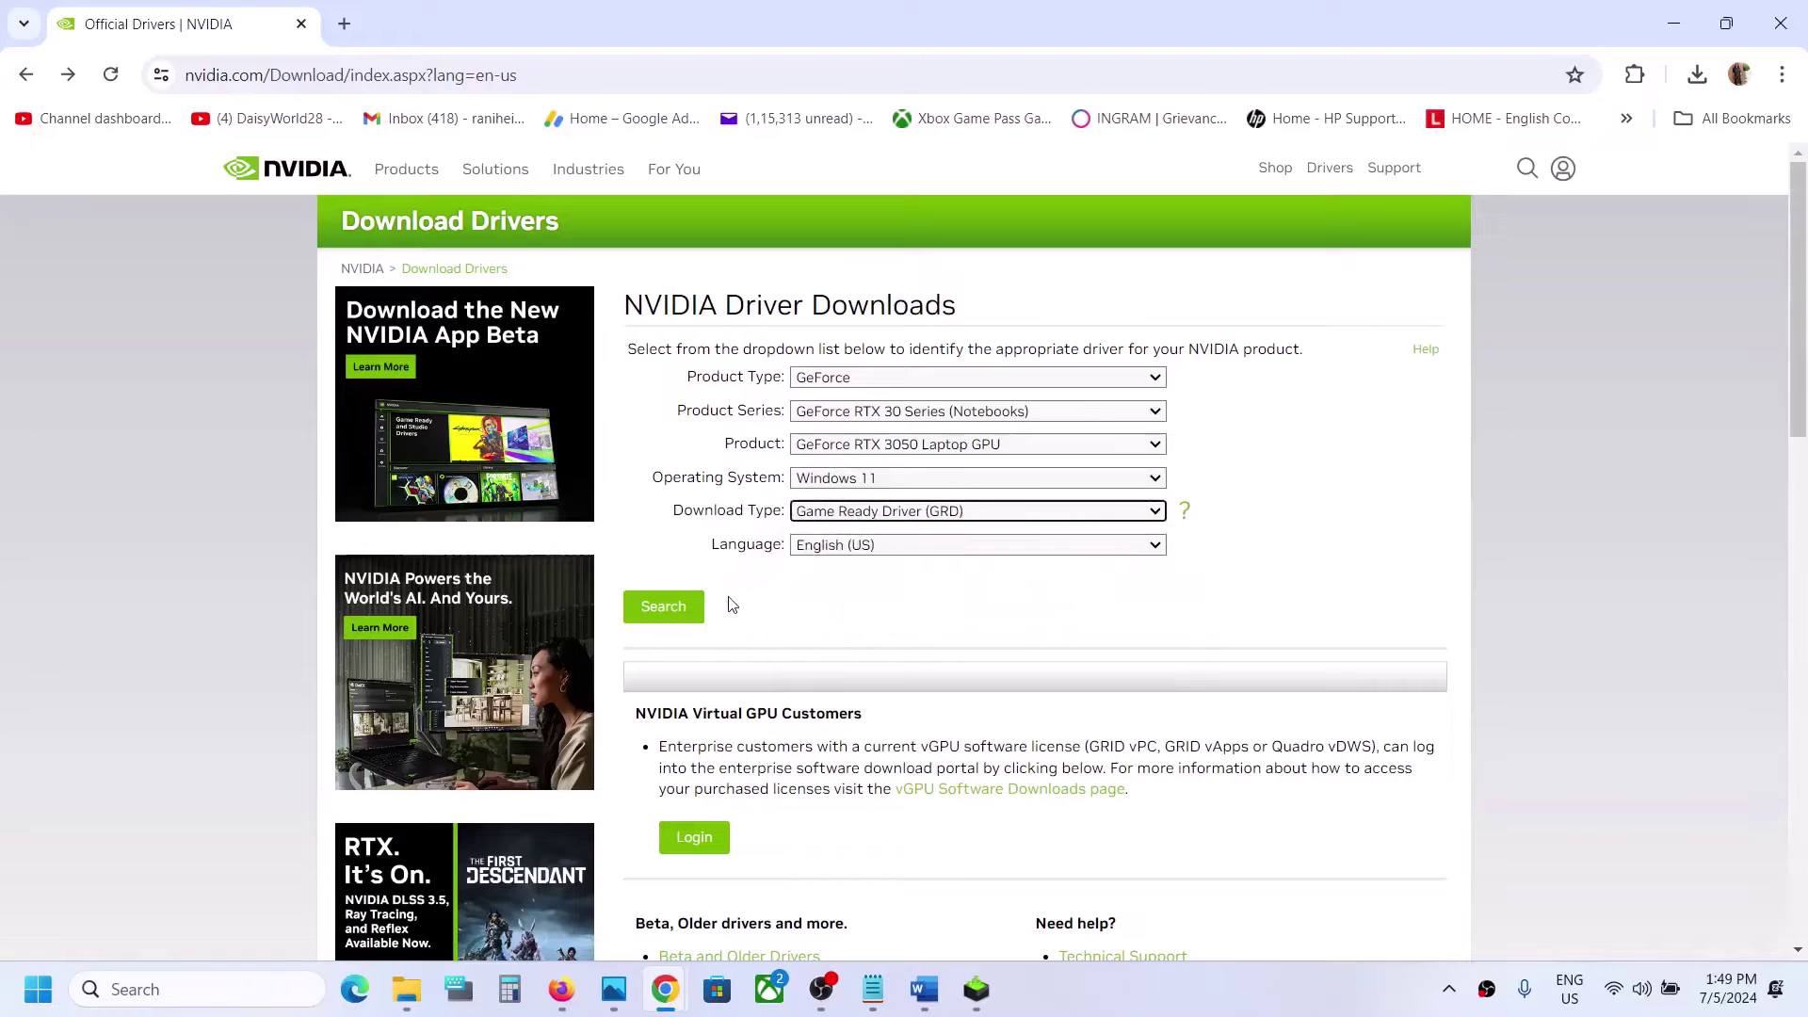
{"action": "left_click", "coordinate": [659, 614]}
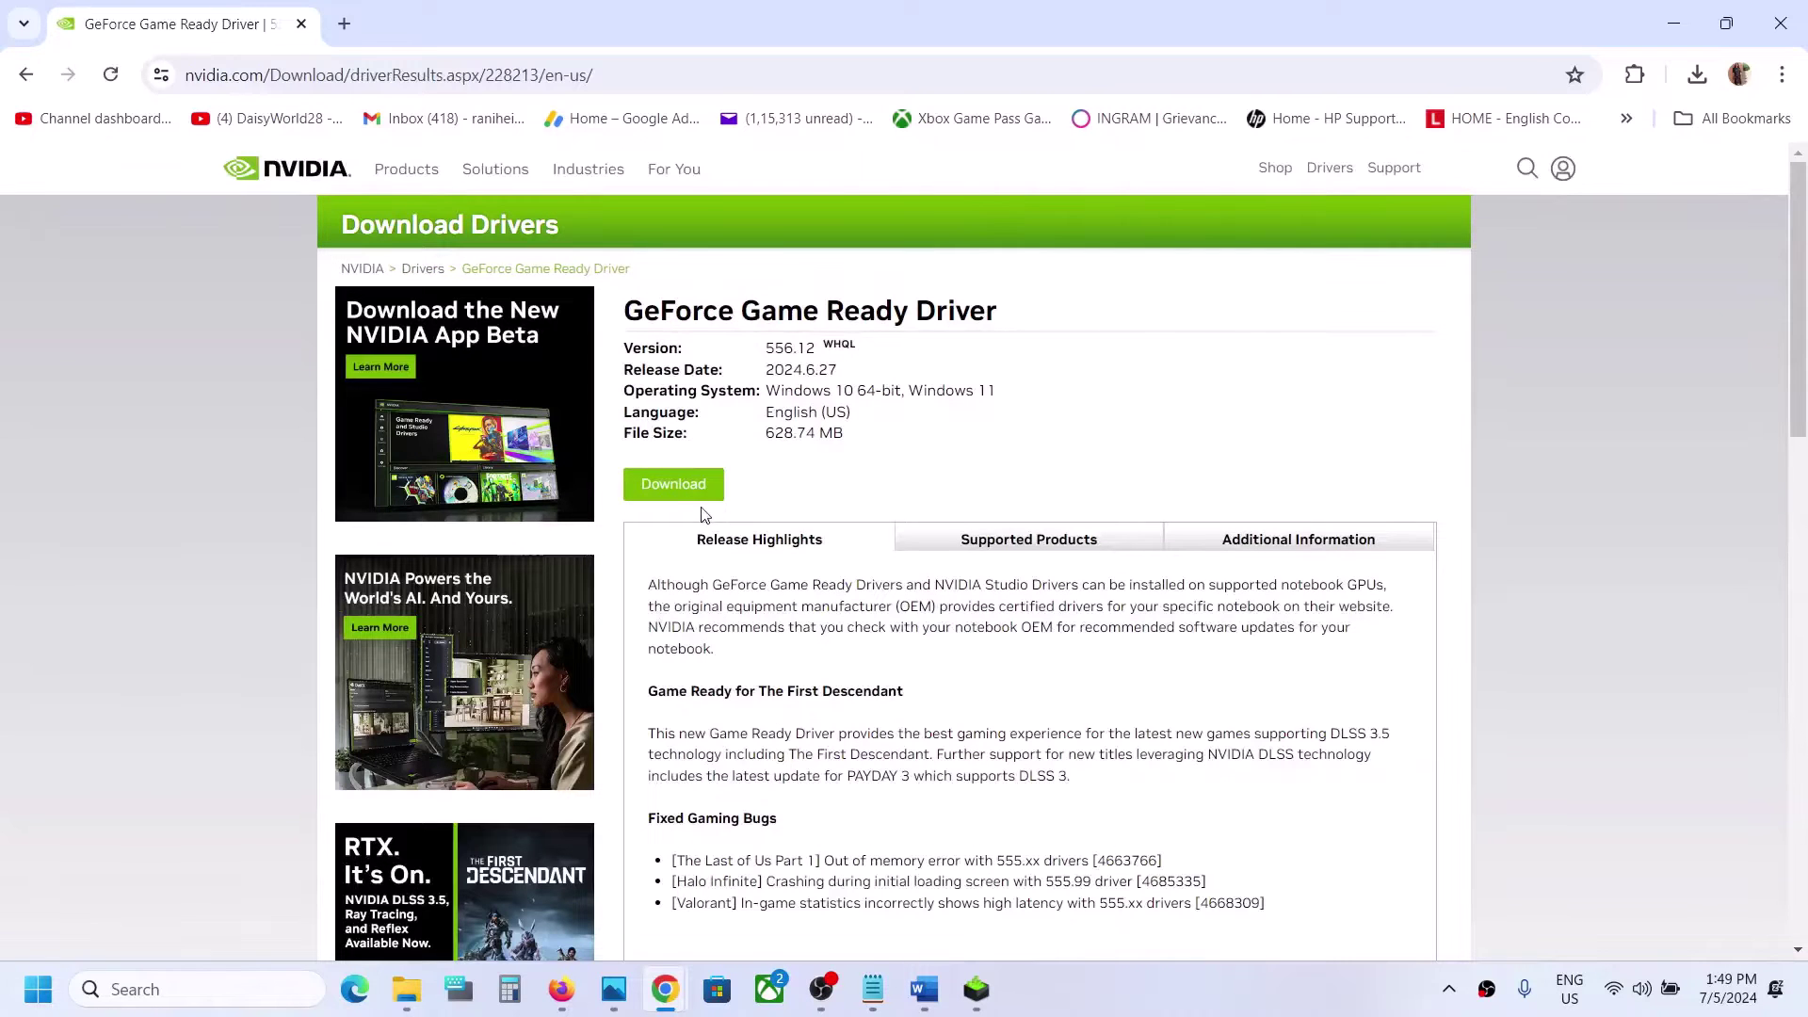
Download the GeForce Game Ready Driver 556.12 and open the browser's download list
{"action": "left_click", "coordinate": [687, 496]}
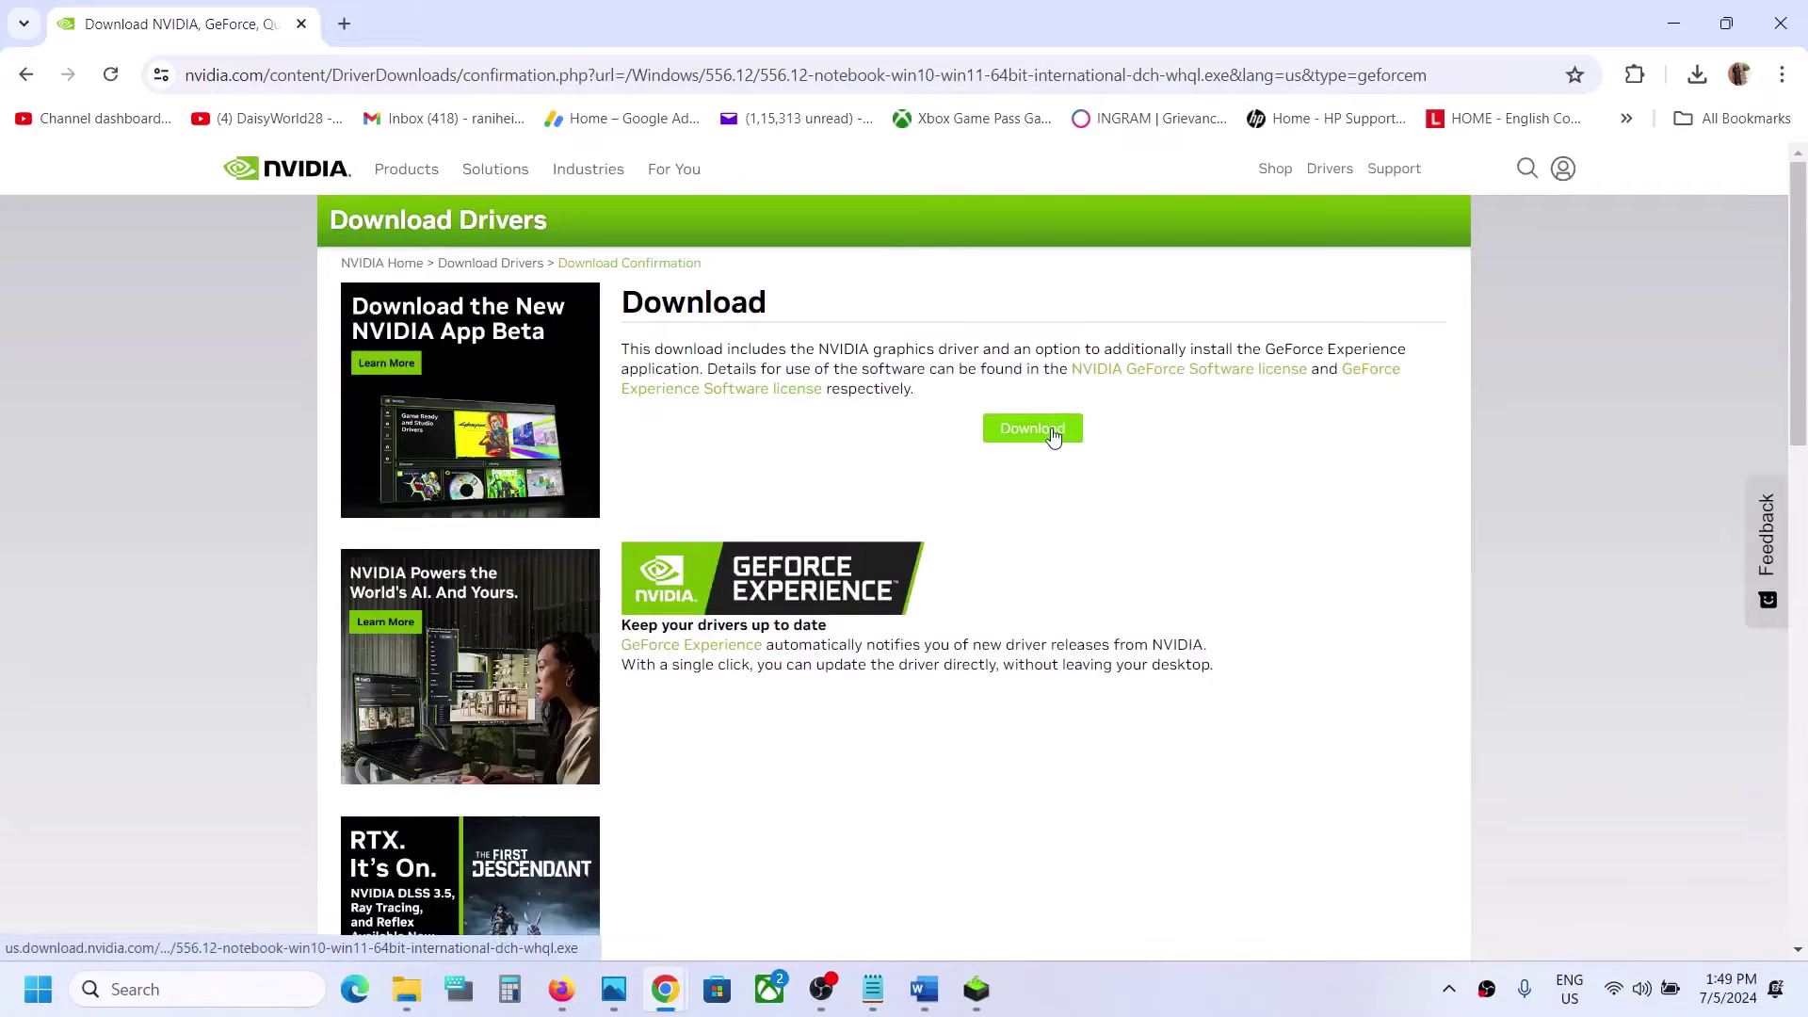
{"action": "left_click", "coordinate": [1052, 435]}
{"action": "left_click", "coordinate": [1696, 75]}
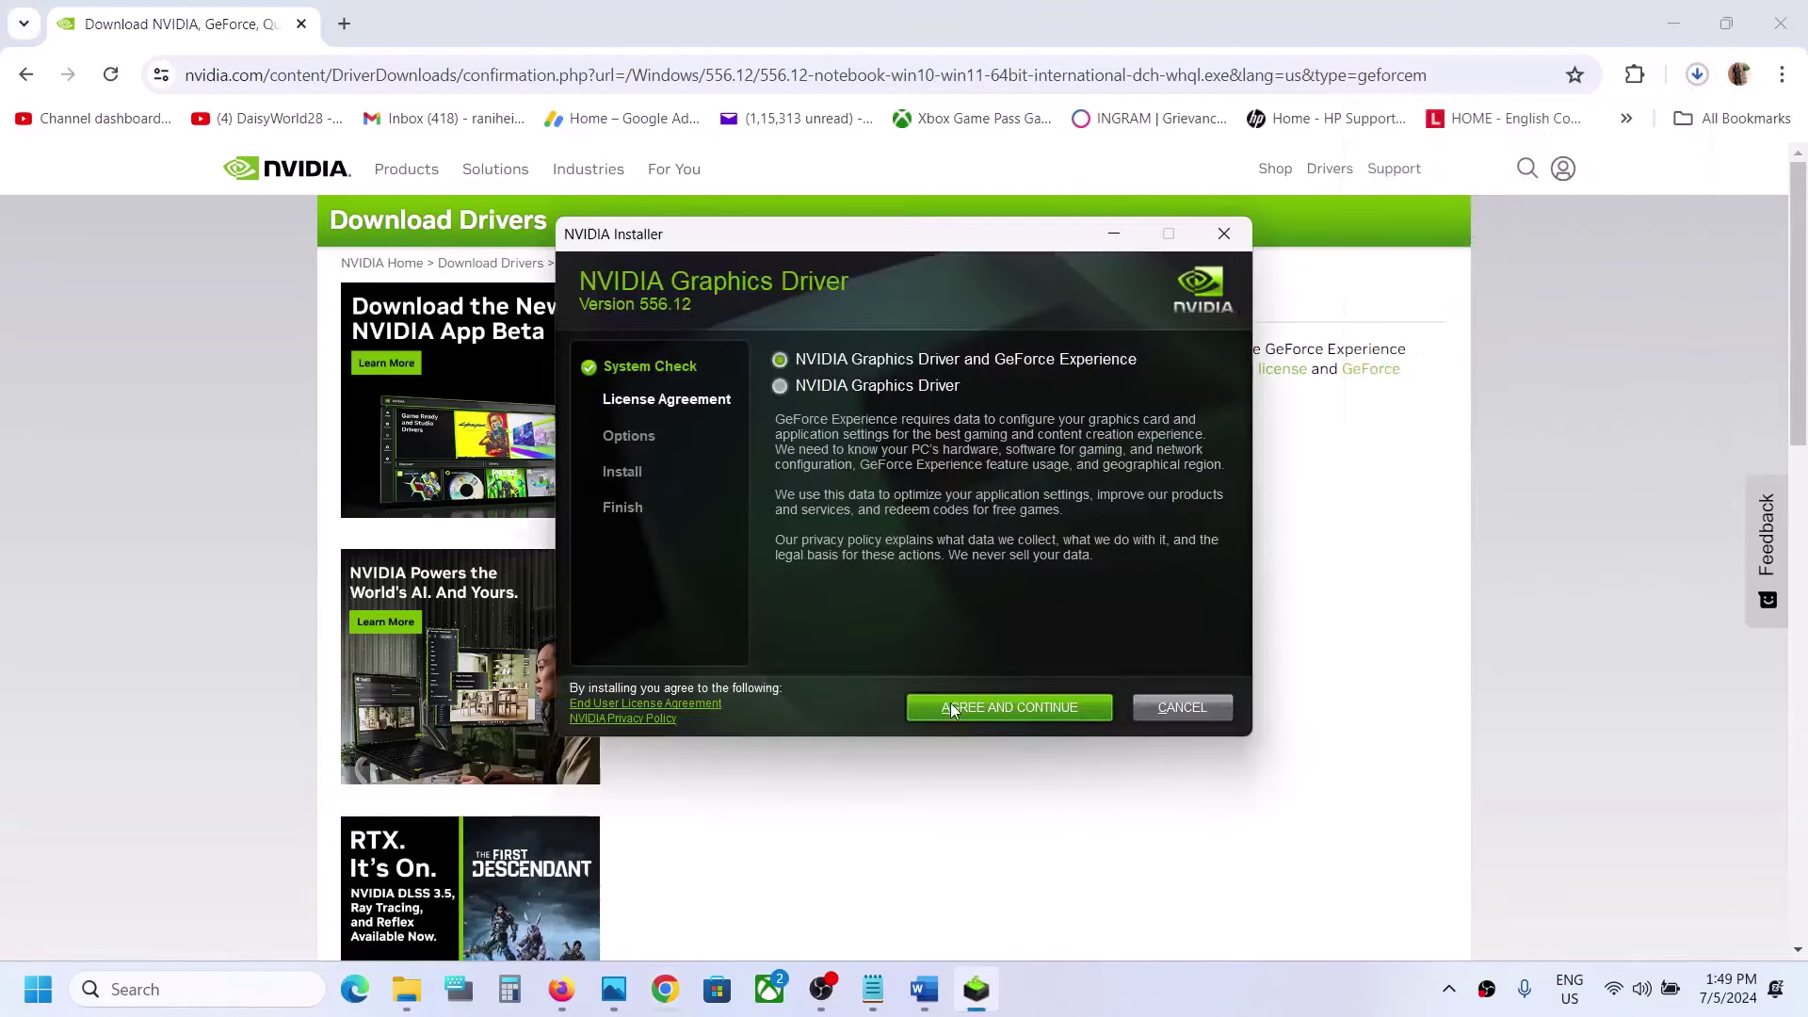
Accept the NVIDIA license and start a Custom (Advanced) driver install with the clean installation option enabled
{"action": "left_click", "coordinate": [988, 708]}
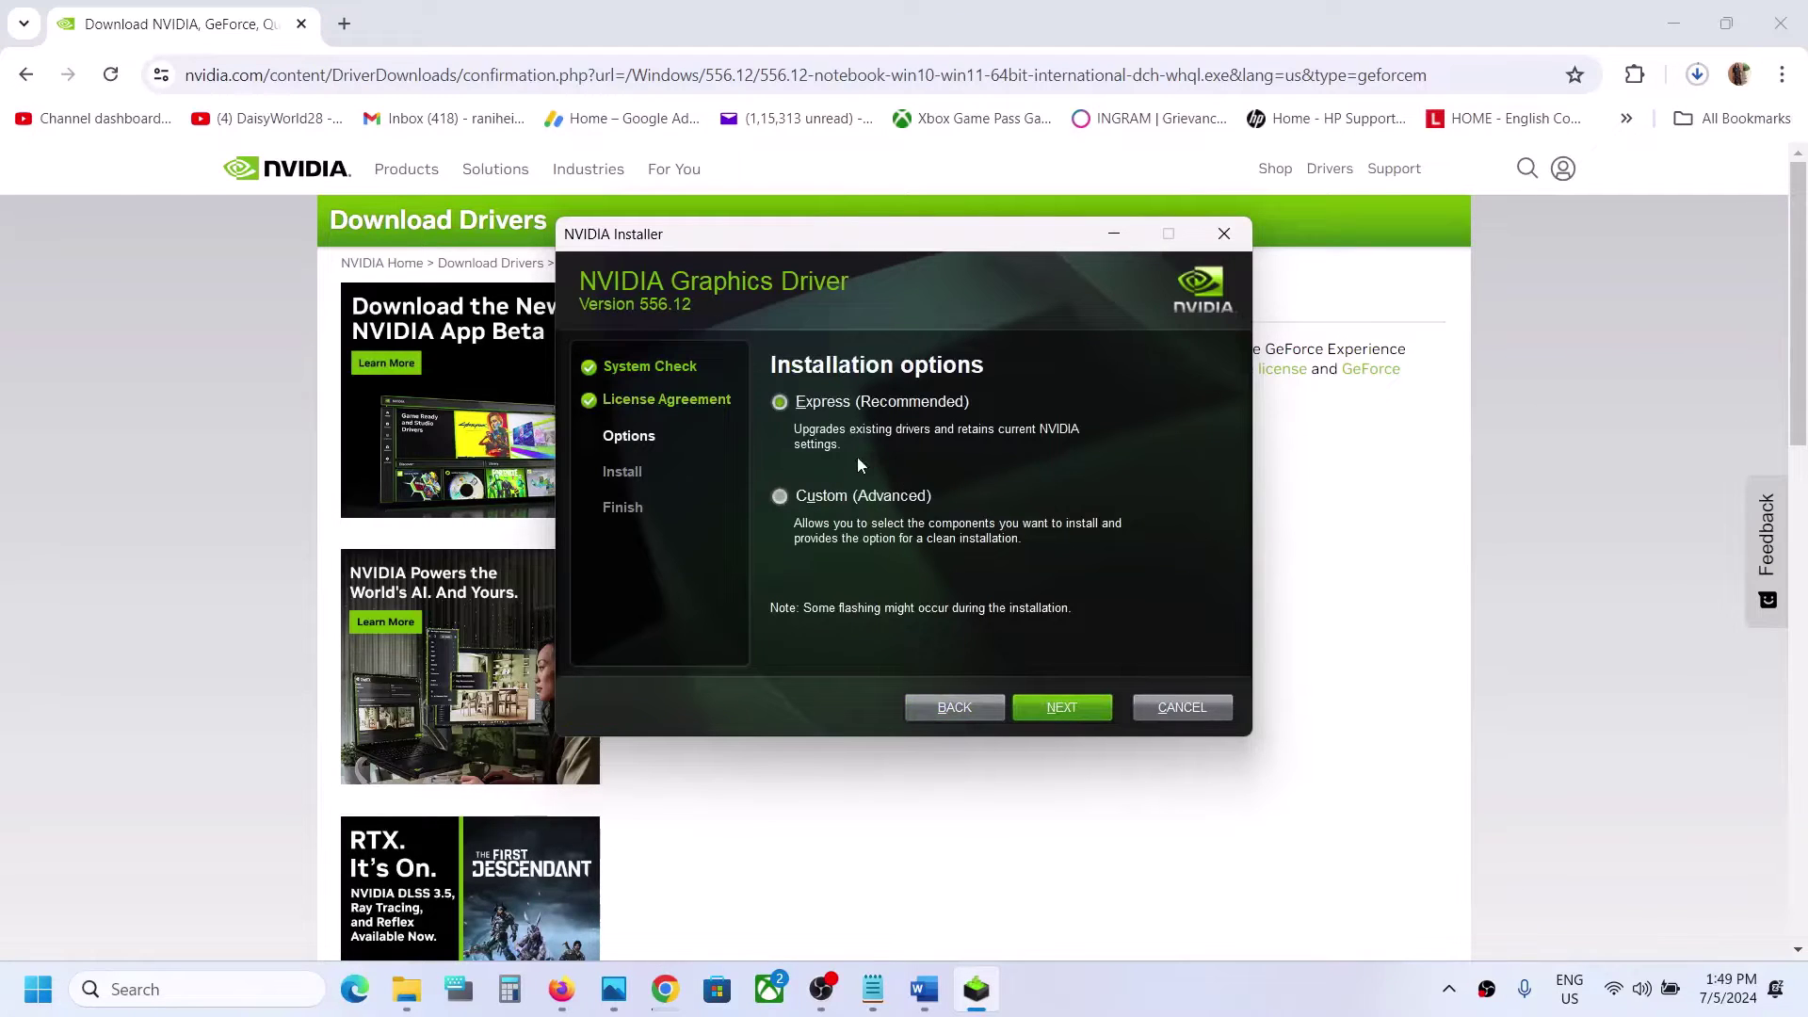
{"action": "left_click", "coordinate": [829, 496]}
{"action": "left_click", "coordinate": [1053, 718]}
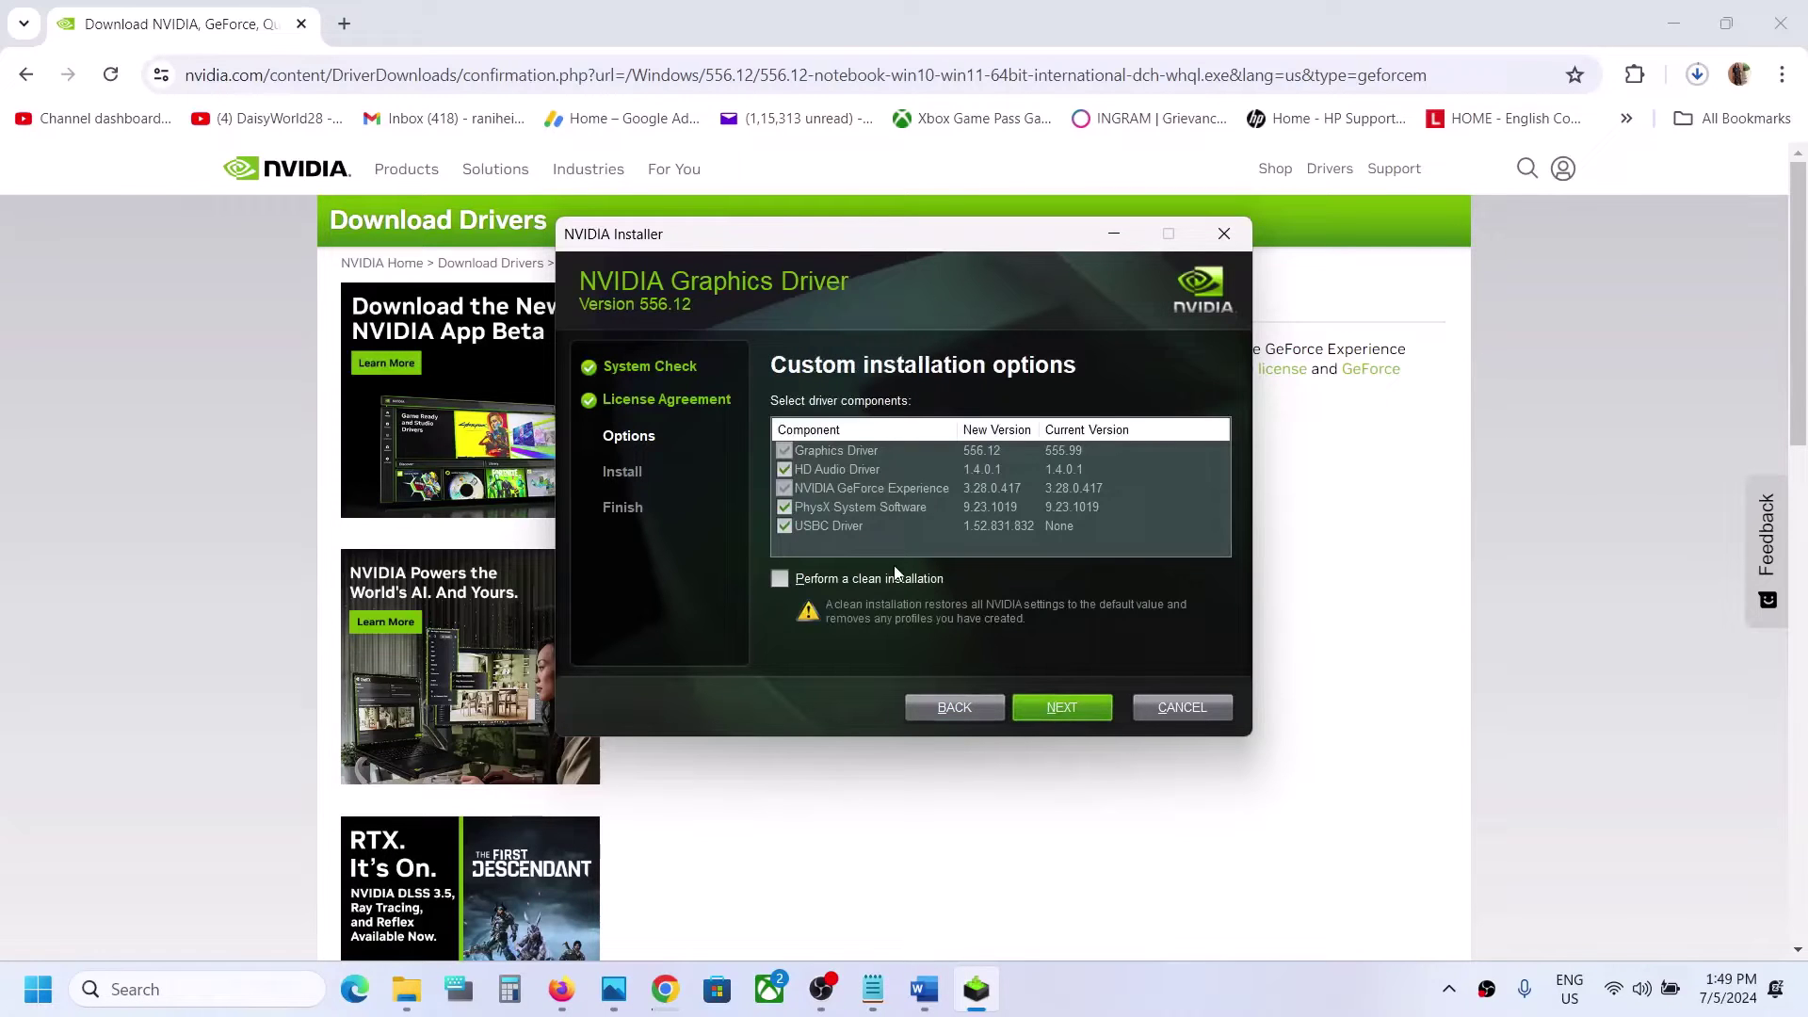
{"action": "left_click", "coordinate": [778, 579]}
{"action": "left_click", "coordinate": [1063, 707]}
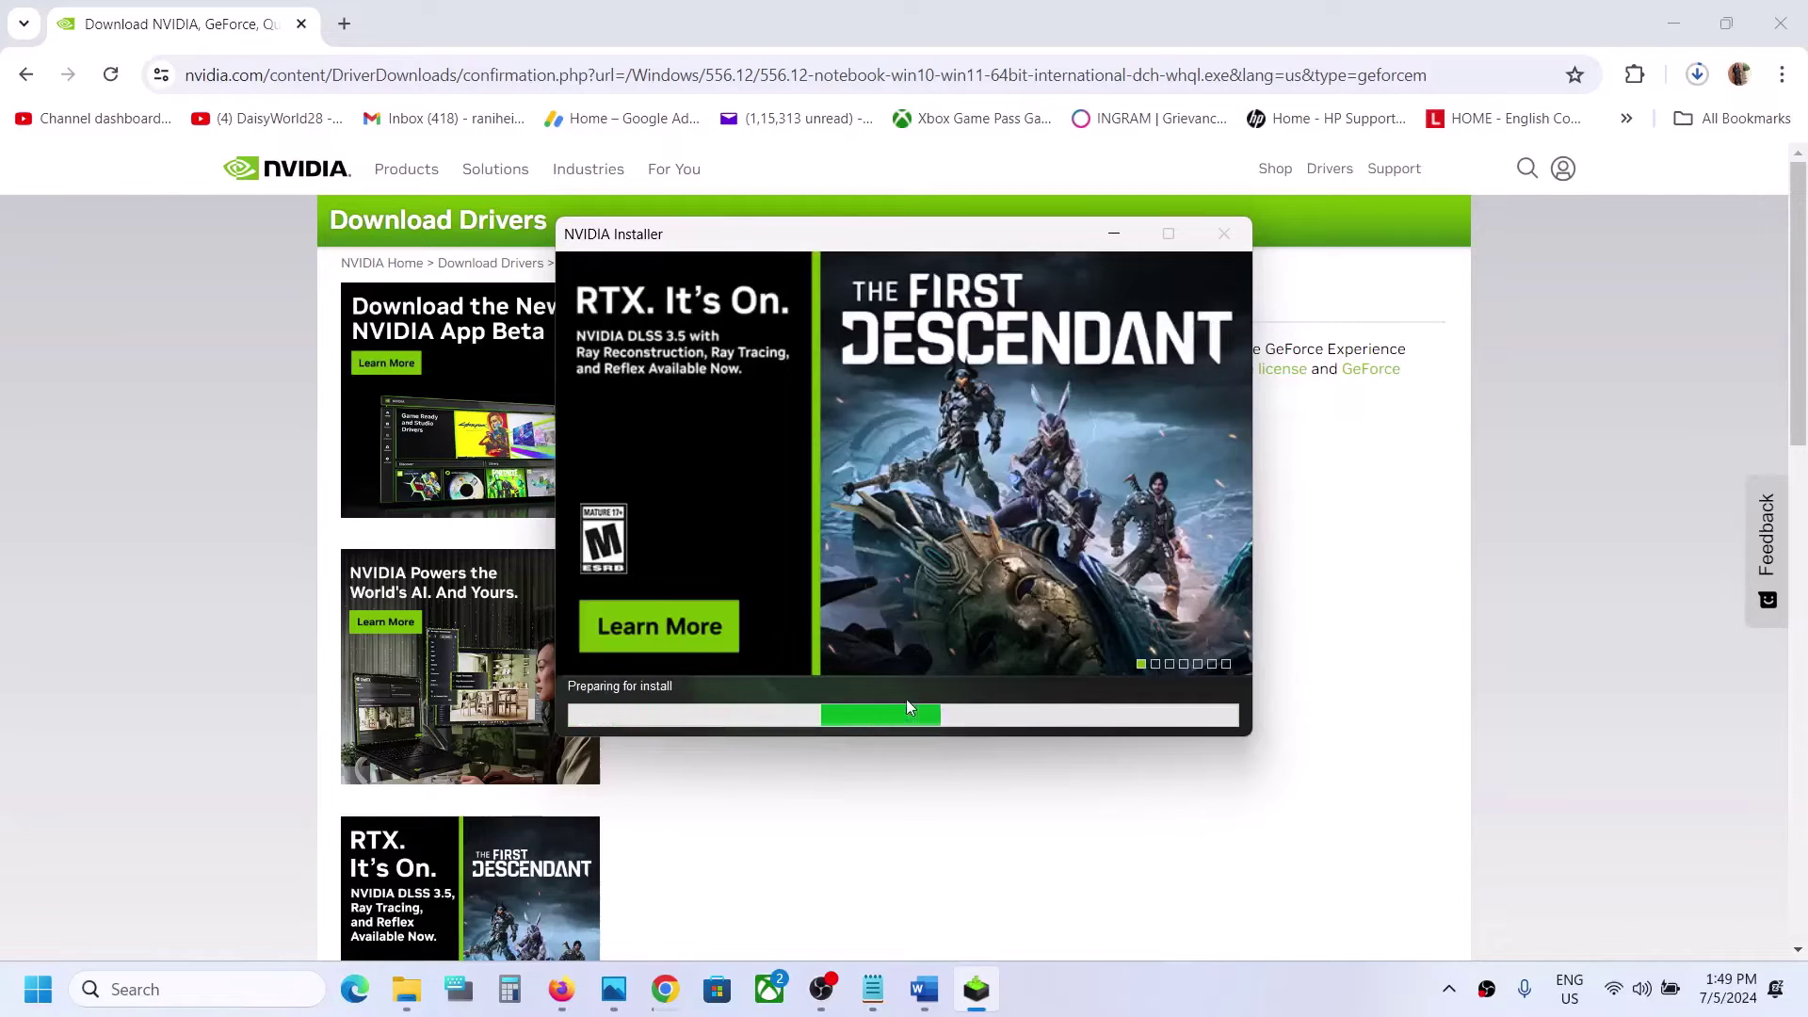
View the Windows power options, including Restart, and dismiss them without restarting
{"action": "key", "text": "super"}
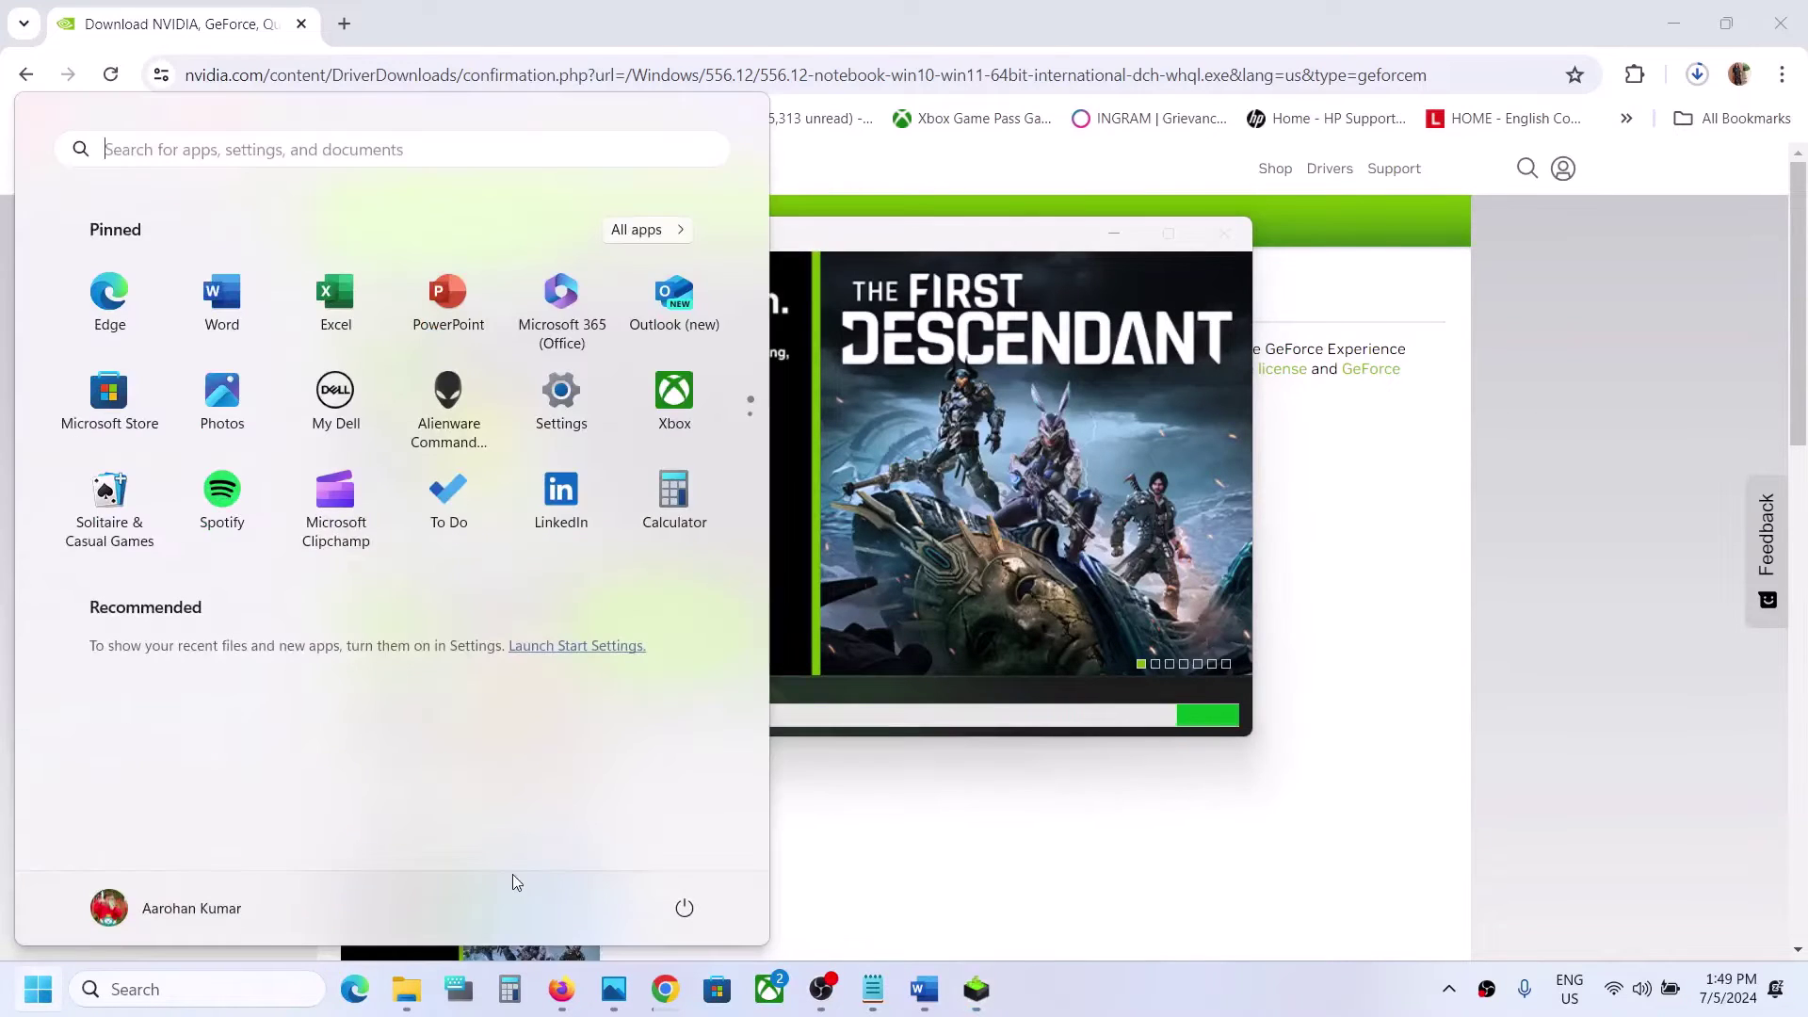
{"action": "left_click", "coordinate": [683, 911]}
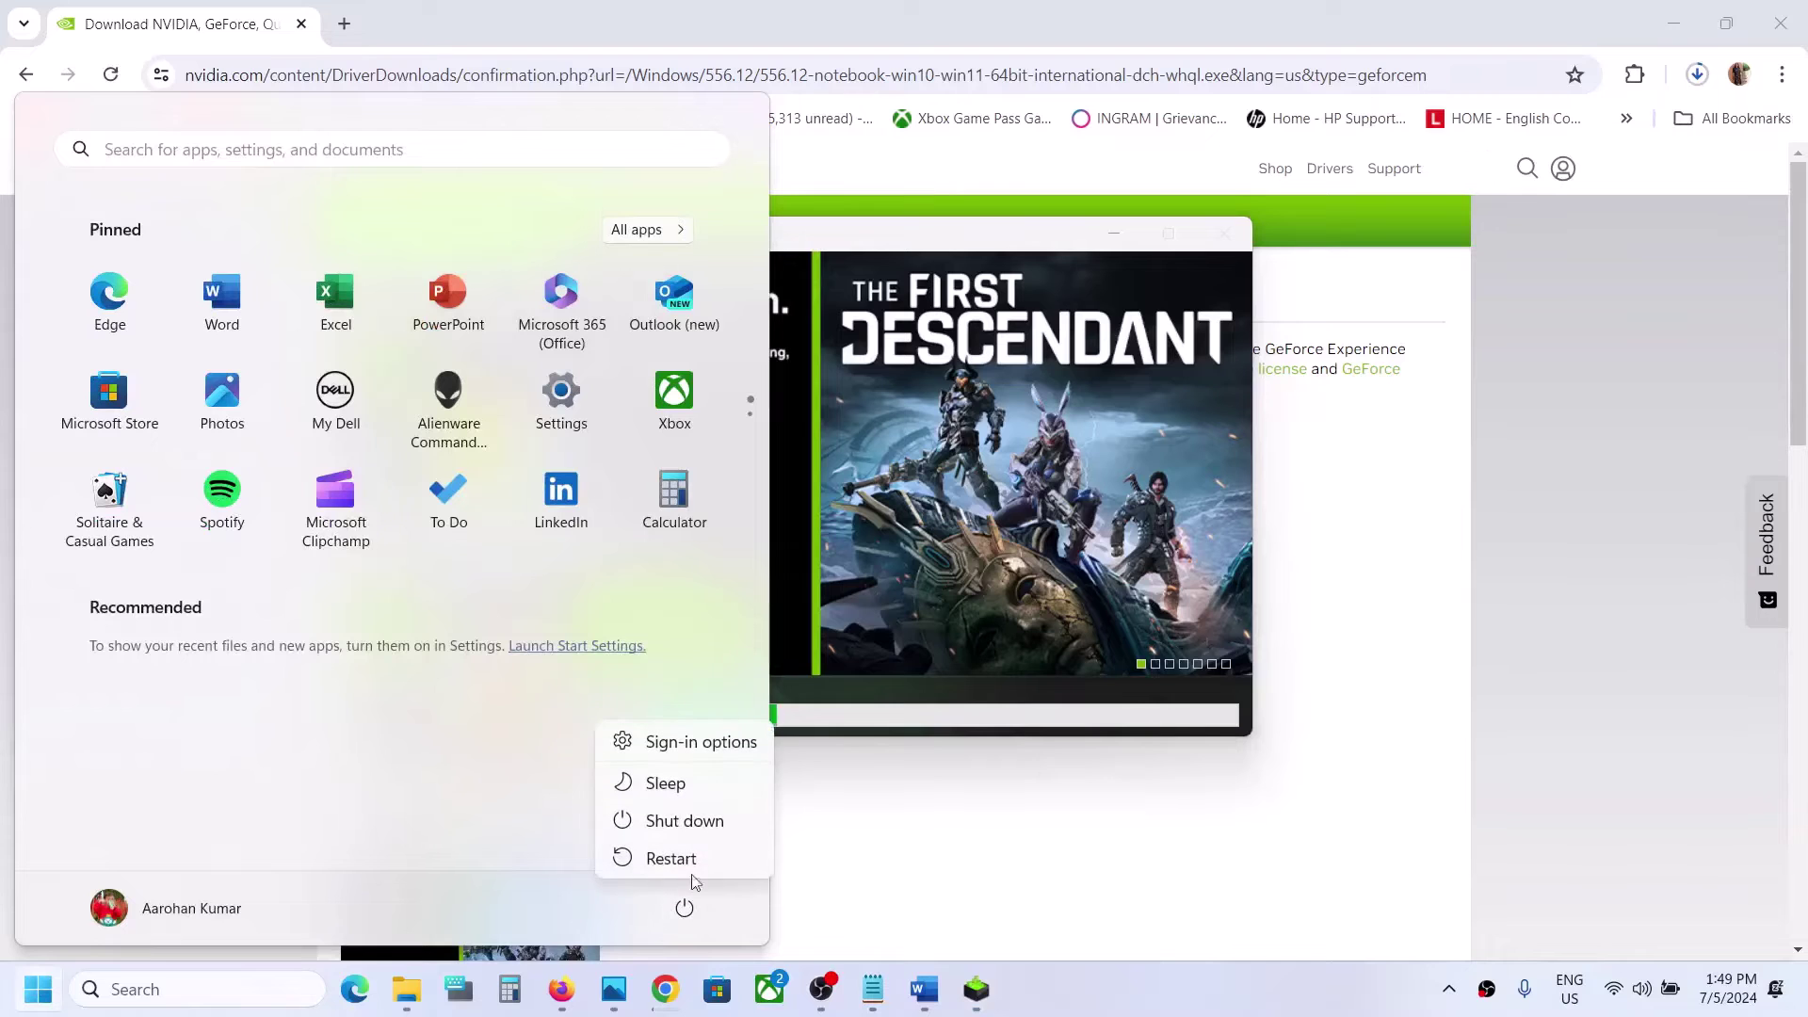
{"action": "left_click", "coordinate": [1021, 651]}
{"action": "left_click", "coordinate": [1020, 652]}
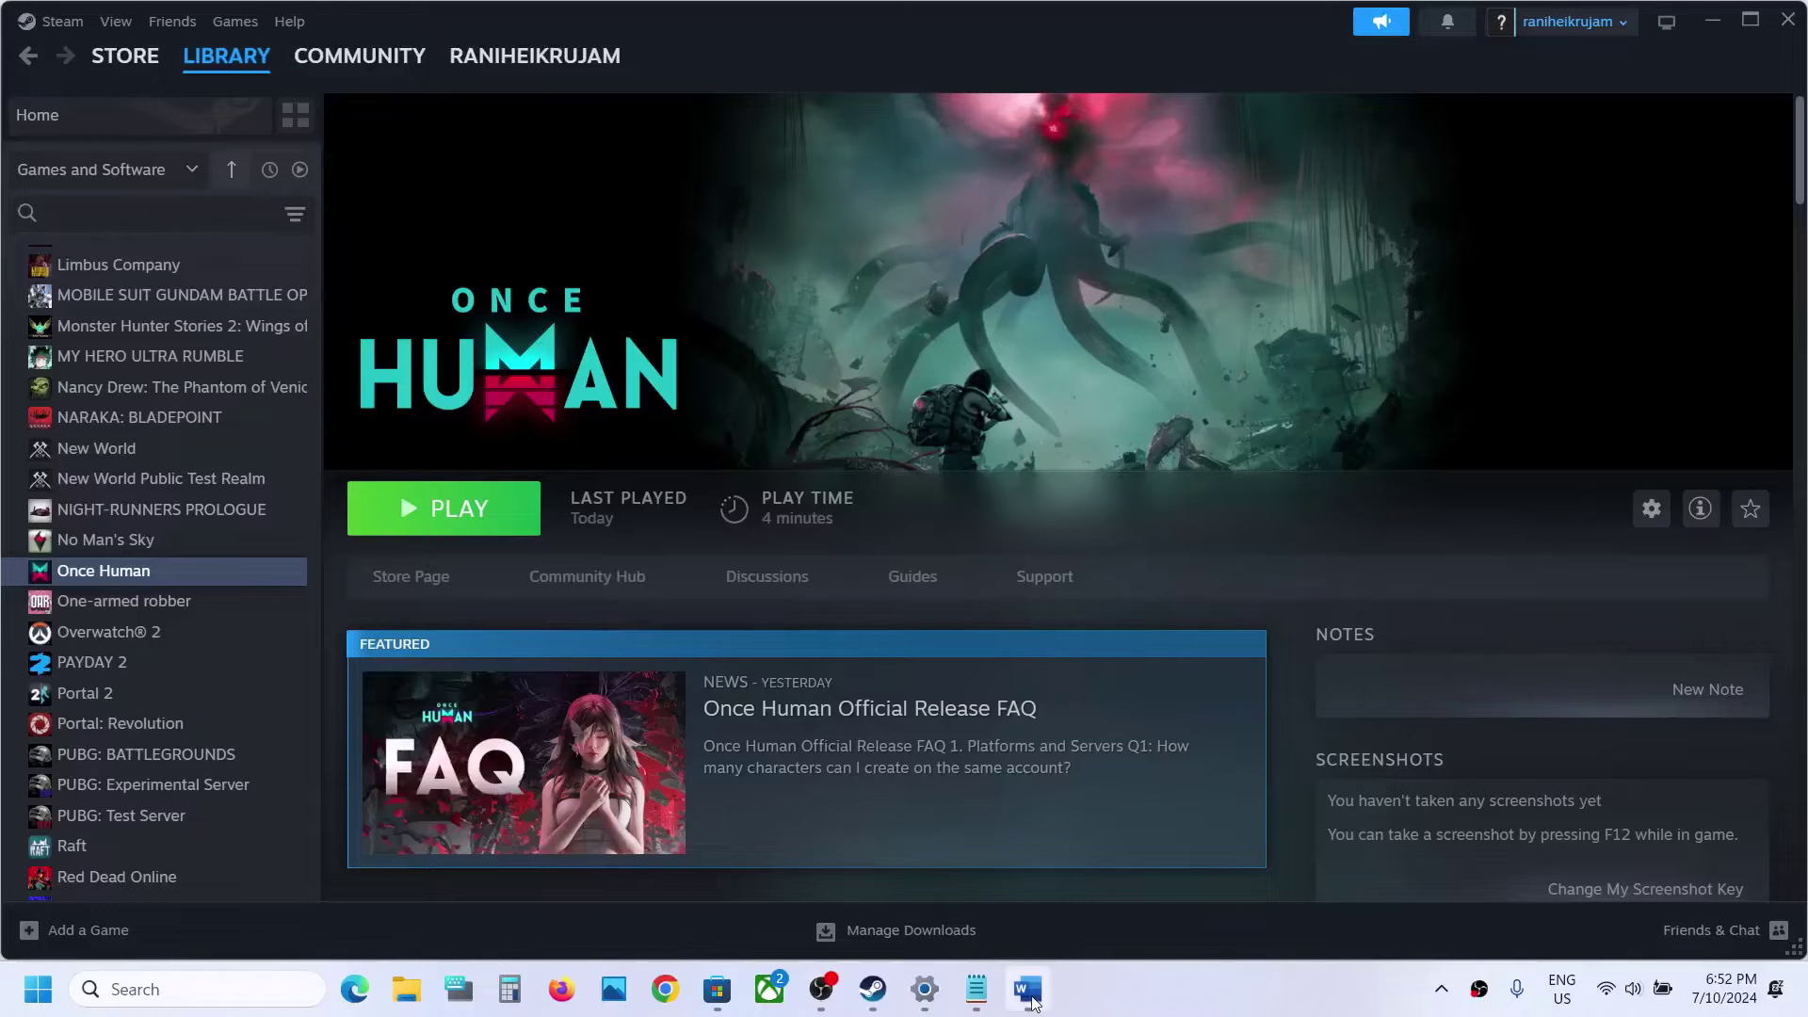
Switch to the Word document and read Step 5 on running the game on the dedicated graphics card
{"action": "left_click", "coordinate": [1028, 989]}
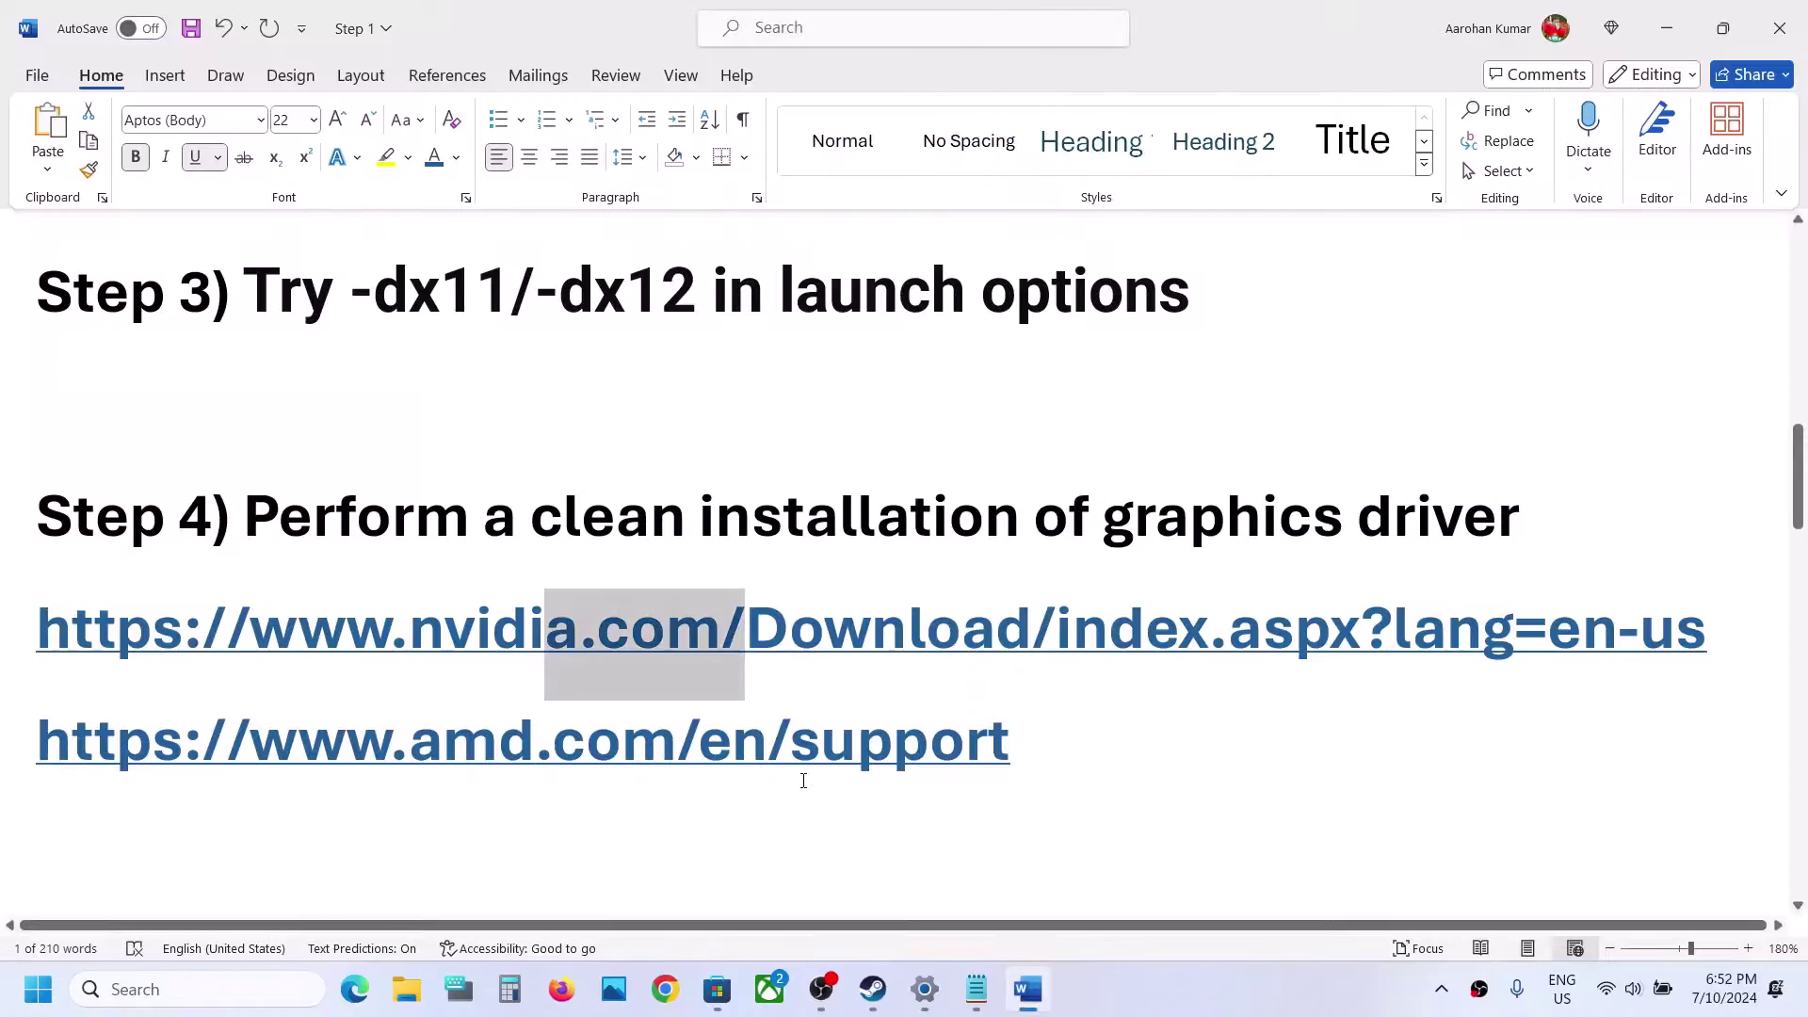
{"action": "scroll", "coordinate": [805, 780], "scroll_direction": "down", "scroll_amount": 3}
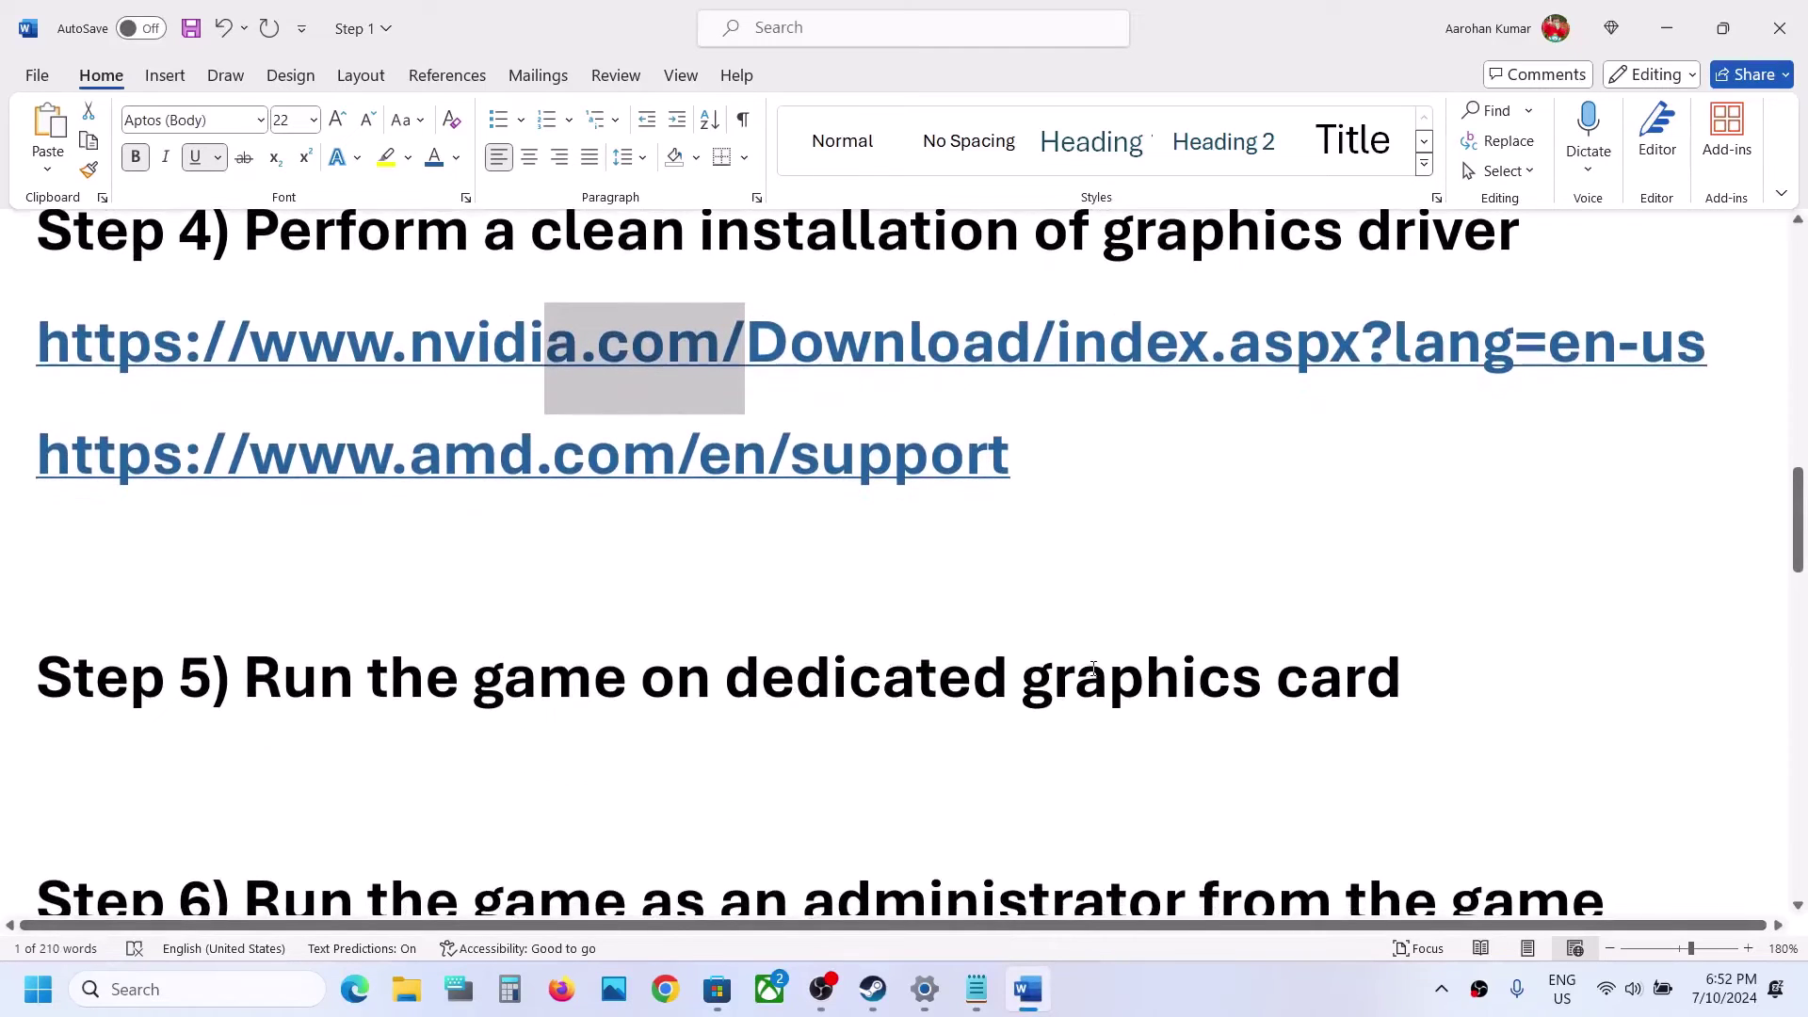
{"action": "double_click", "coordinate": [1093, 668]}
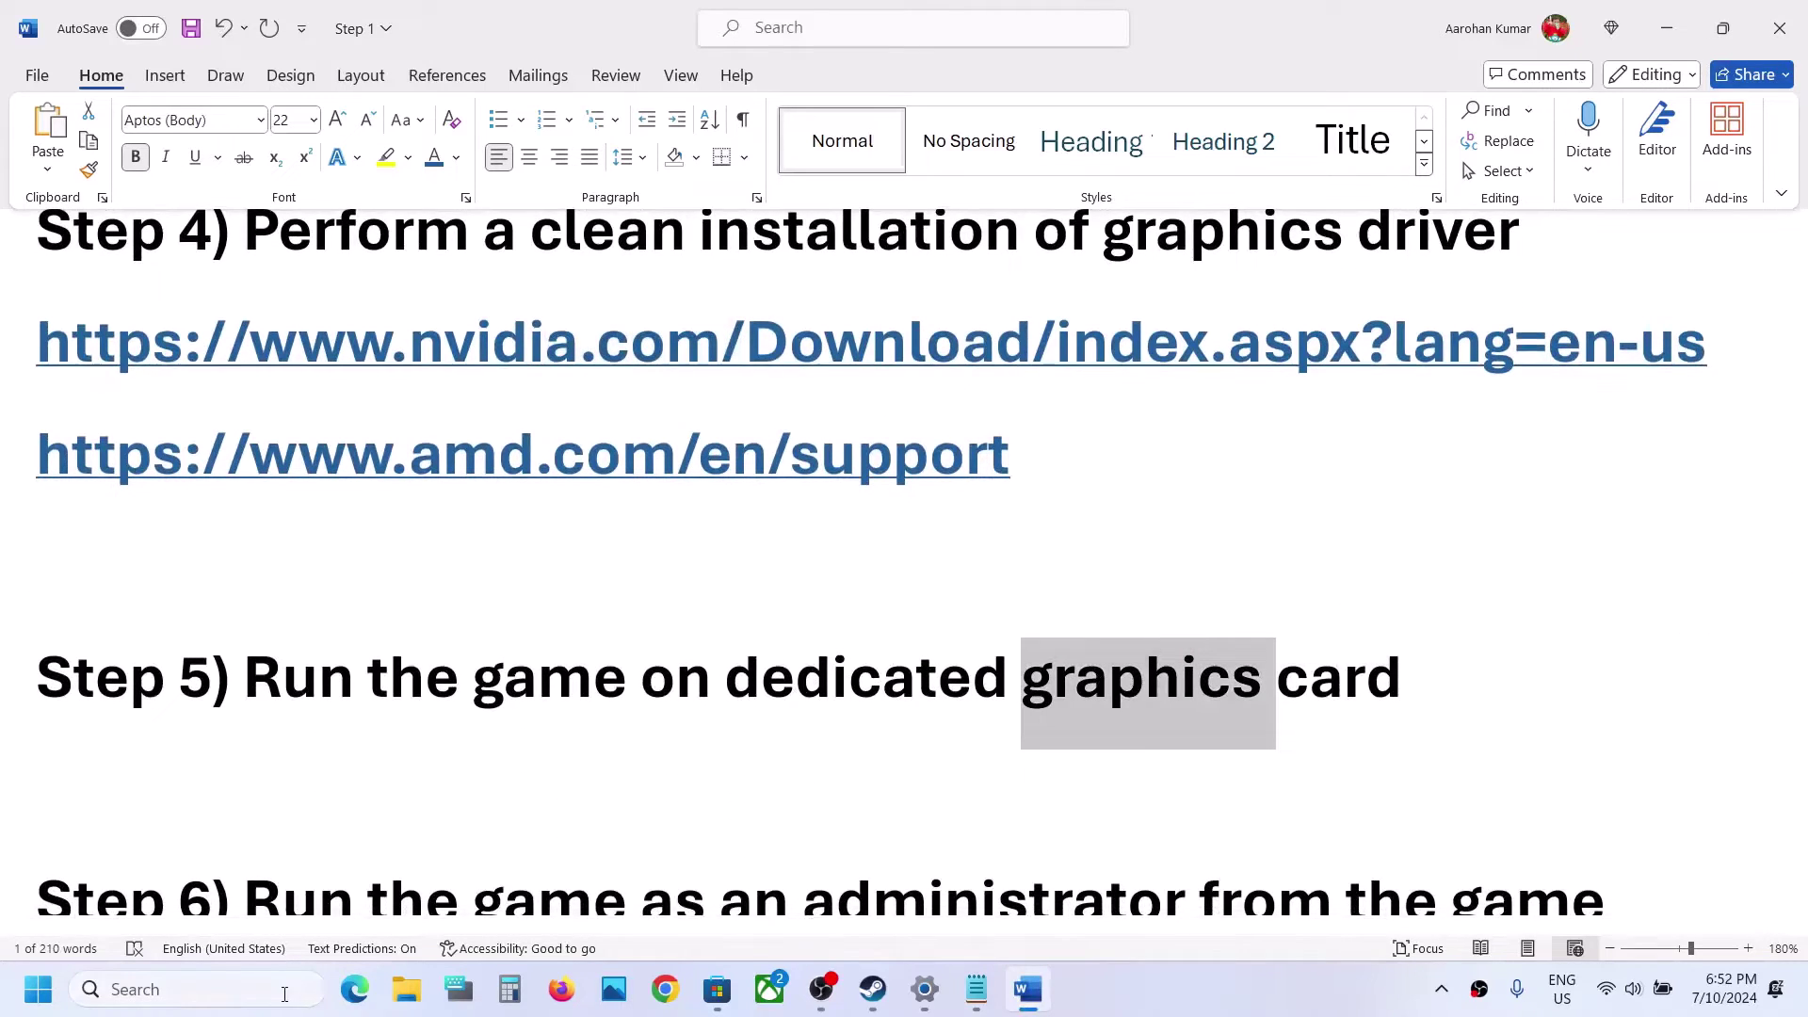
Search Windows for graphics settings, open the Graphics page and start browsing for a desktop app to add
{"action": "left_click", "coordinate": [284, 994]}
{"action": "type", "text": "graphics settings"}
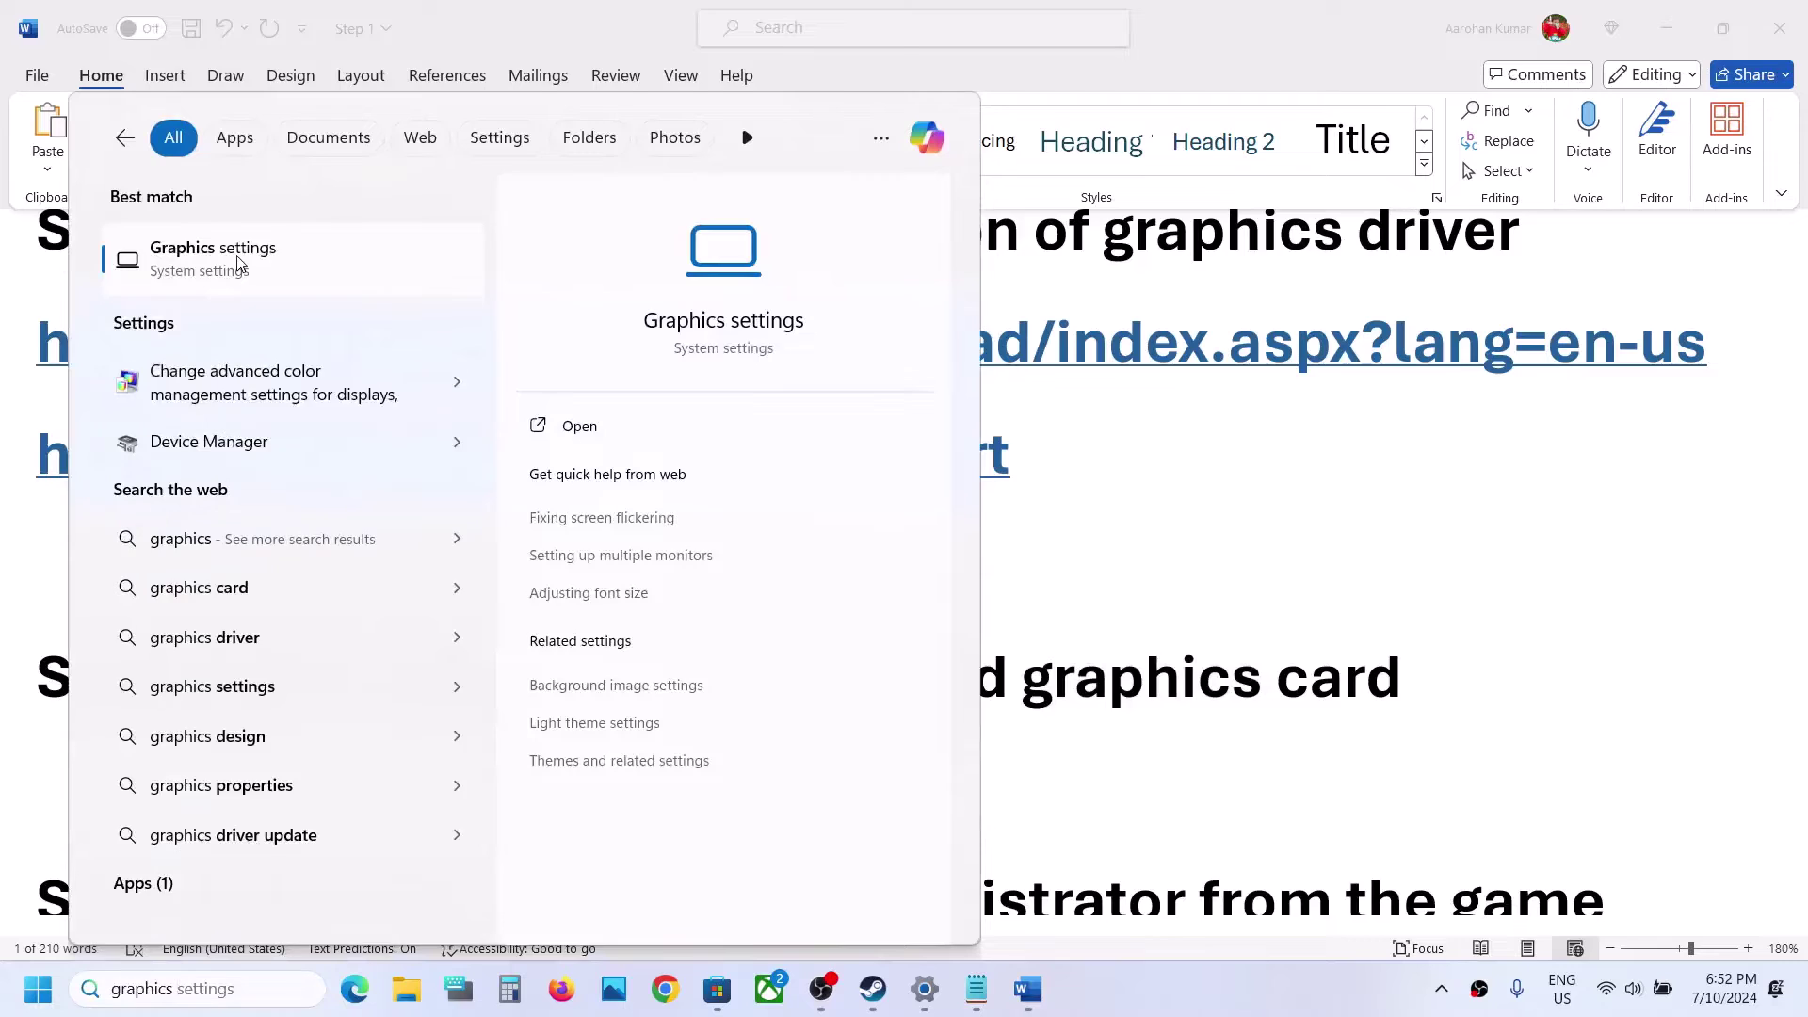
{"action": "left_click", "coordinate": [238, 264]}
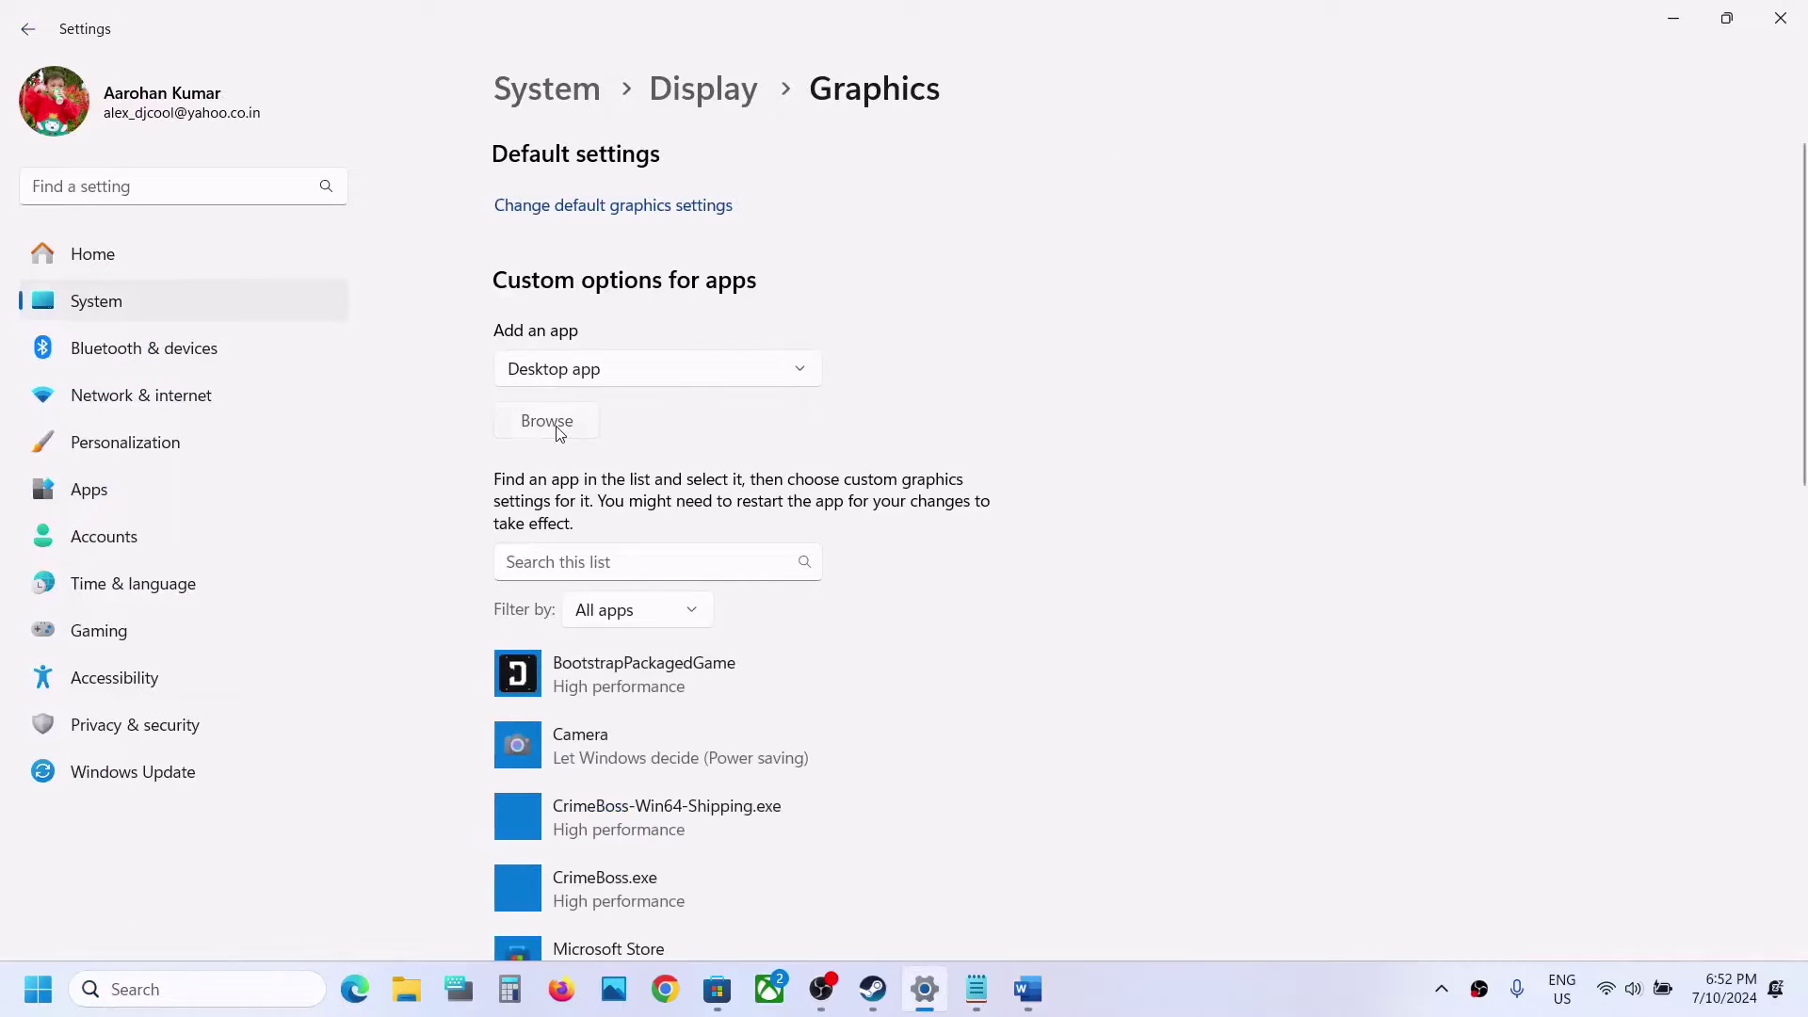
{"action": "left_click", "coordinate": [559, 432]}
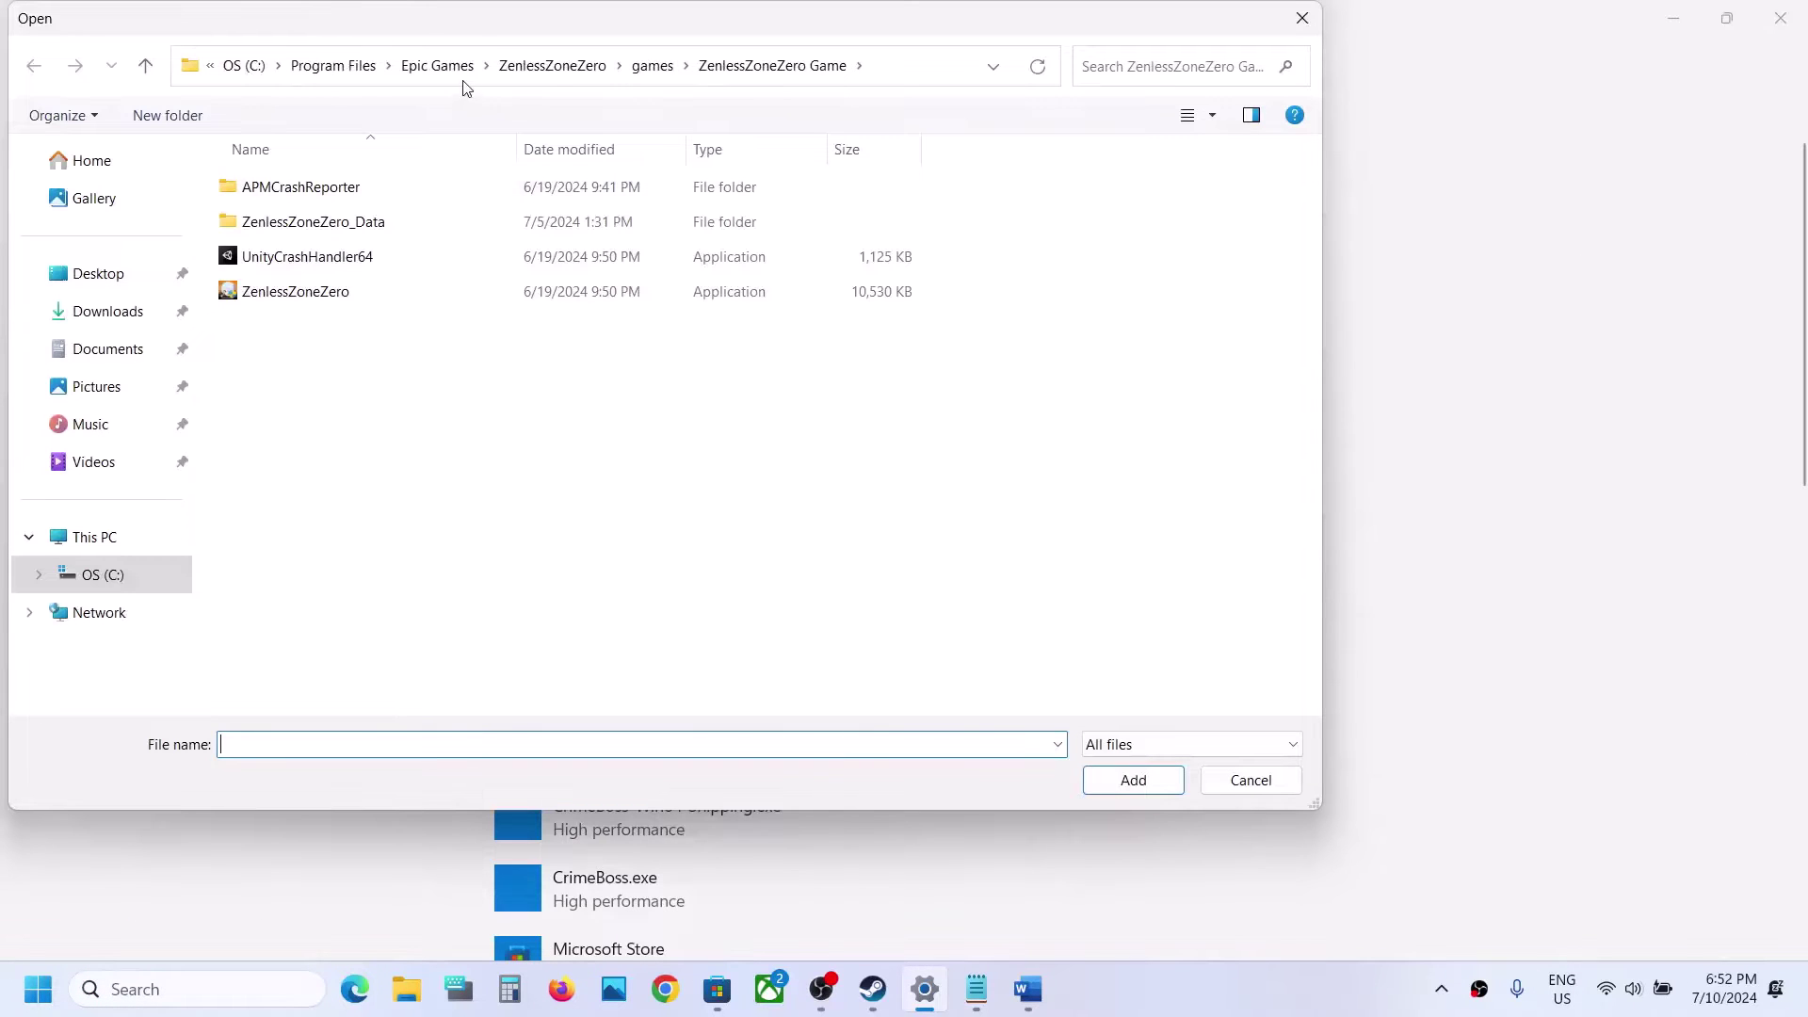
Add the ONCE_HUMAN application from C:\Program Files (x86)\Steam\steamapps\common\Once Human to the custom graphics app list
{"action": "left_click", "coordinate": [102, 546]}
{"action": "double_click", "coordinate": [350, 218]}
{"action": "scroll", "coordinate": [380, 375], "scroll_direction": "down", "scroll_amount": 1}
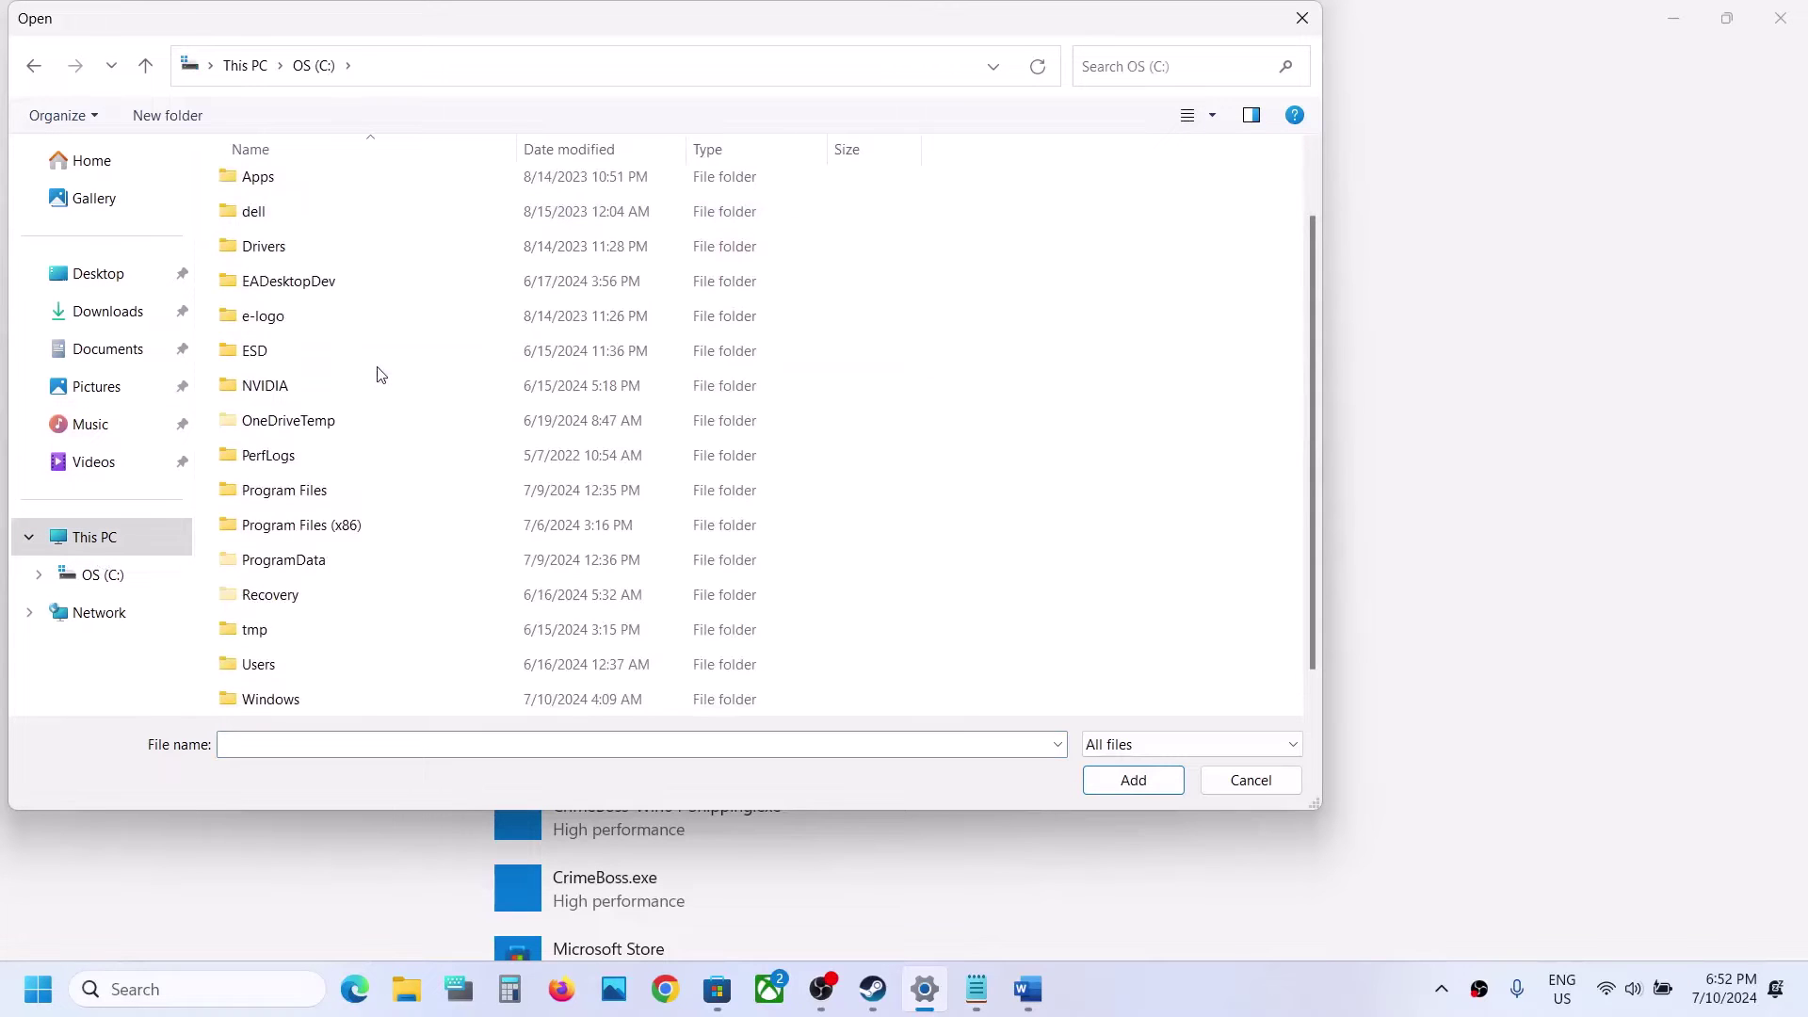
{"action": "double_click", "coordinate": [323, 525]}
{"action": "scroll", "coordinate": [323, 535], "scroll_direction": "down", "scroll_amount": 5}
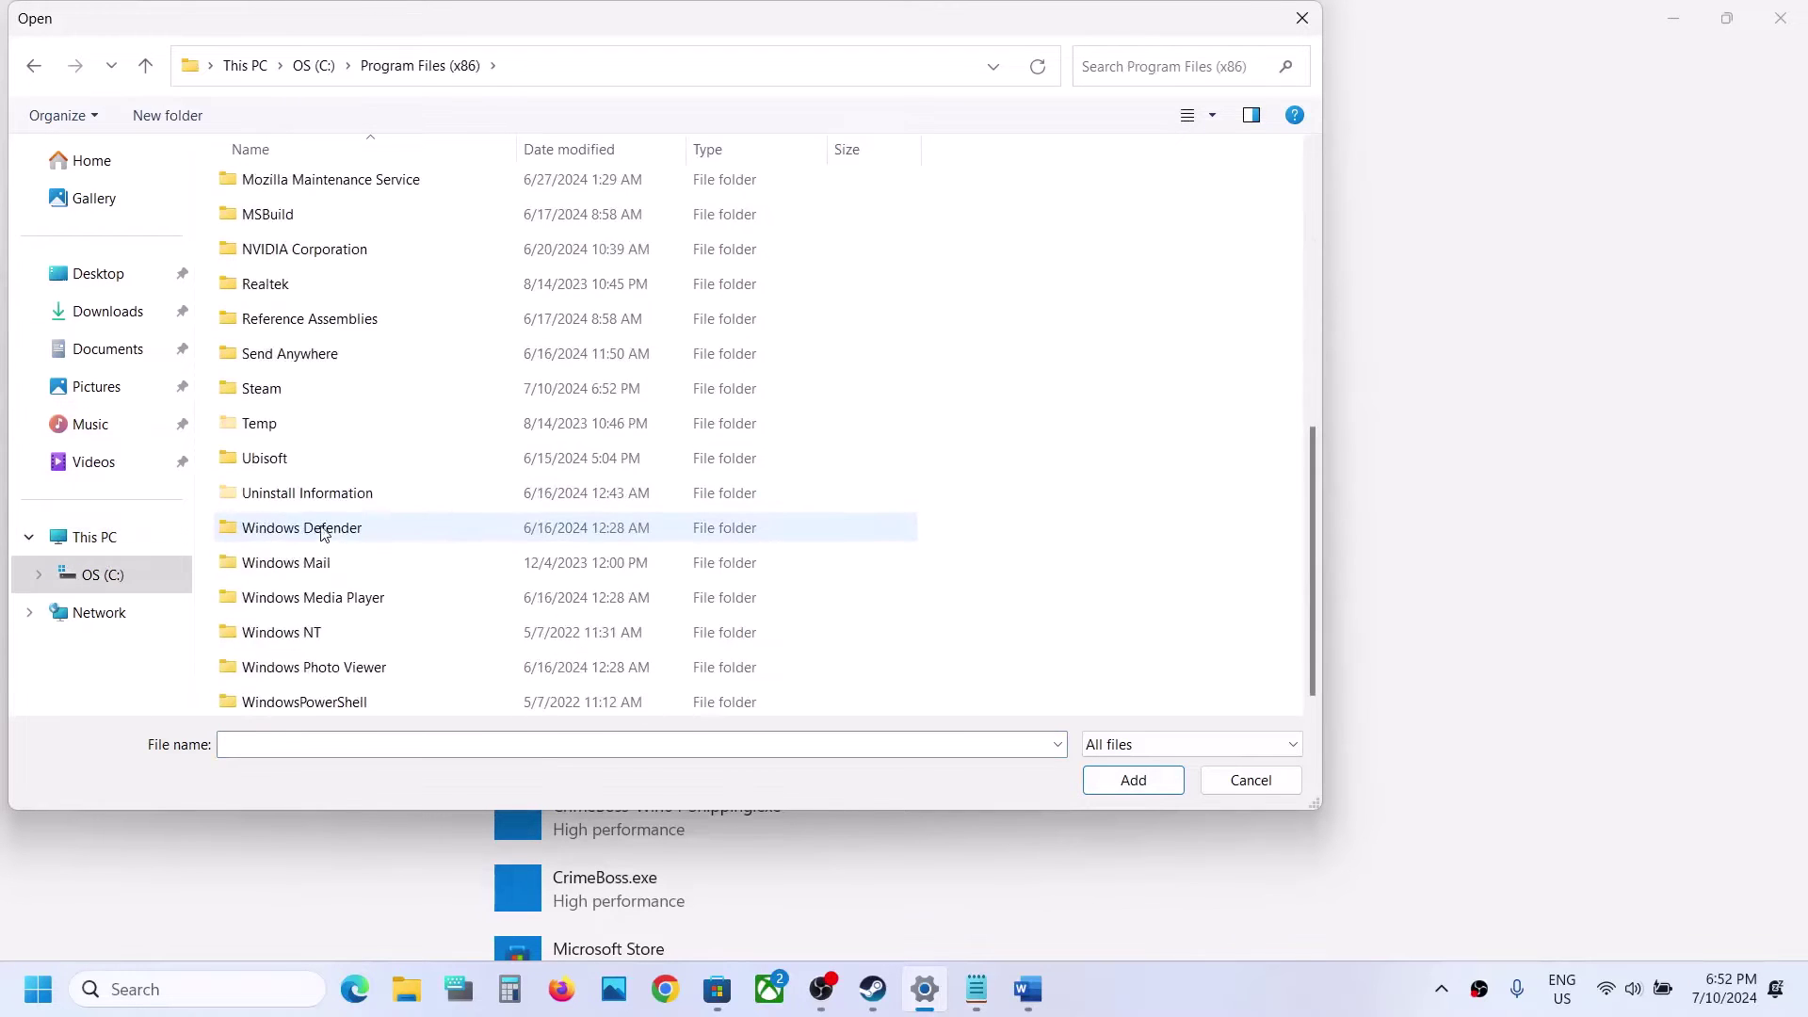
{"action": "double_click", "coordinate": [275, 393]}
{"action": "scroll", "coordinate": [276, 405], "scroll_direction": "down", "scroll_amount": 3}
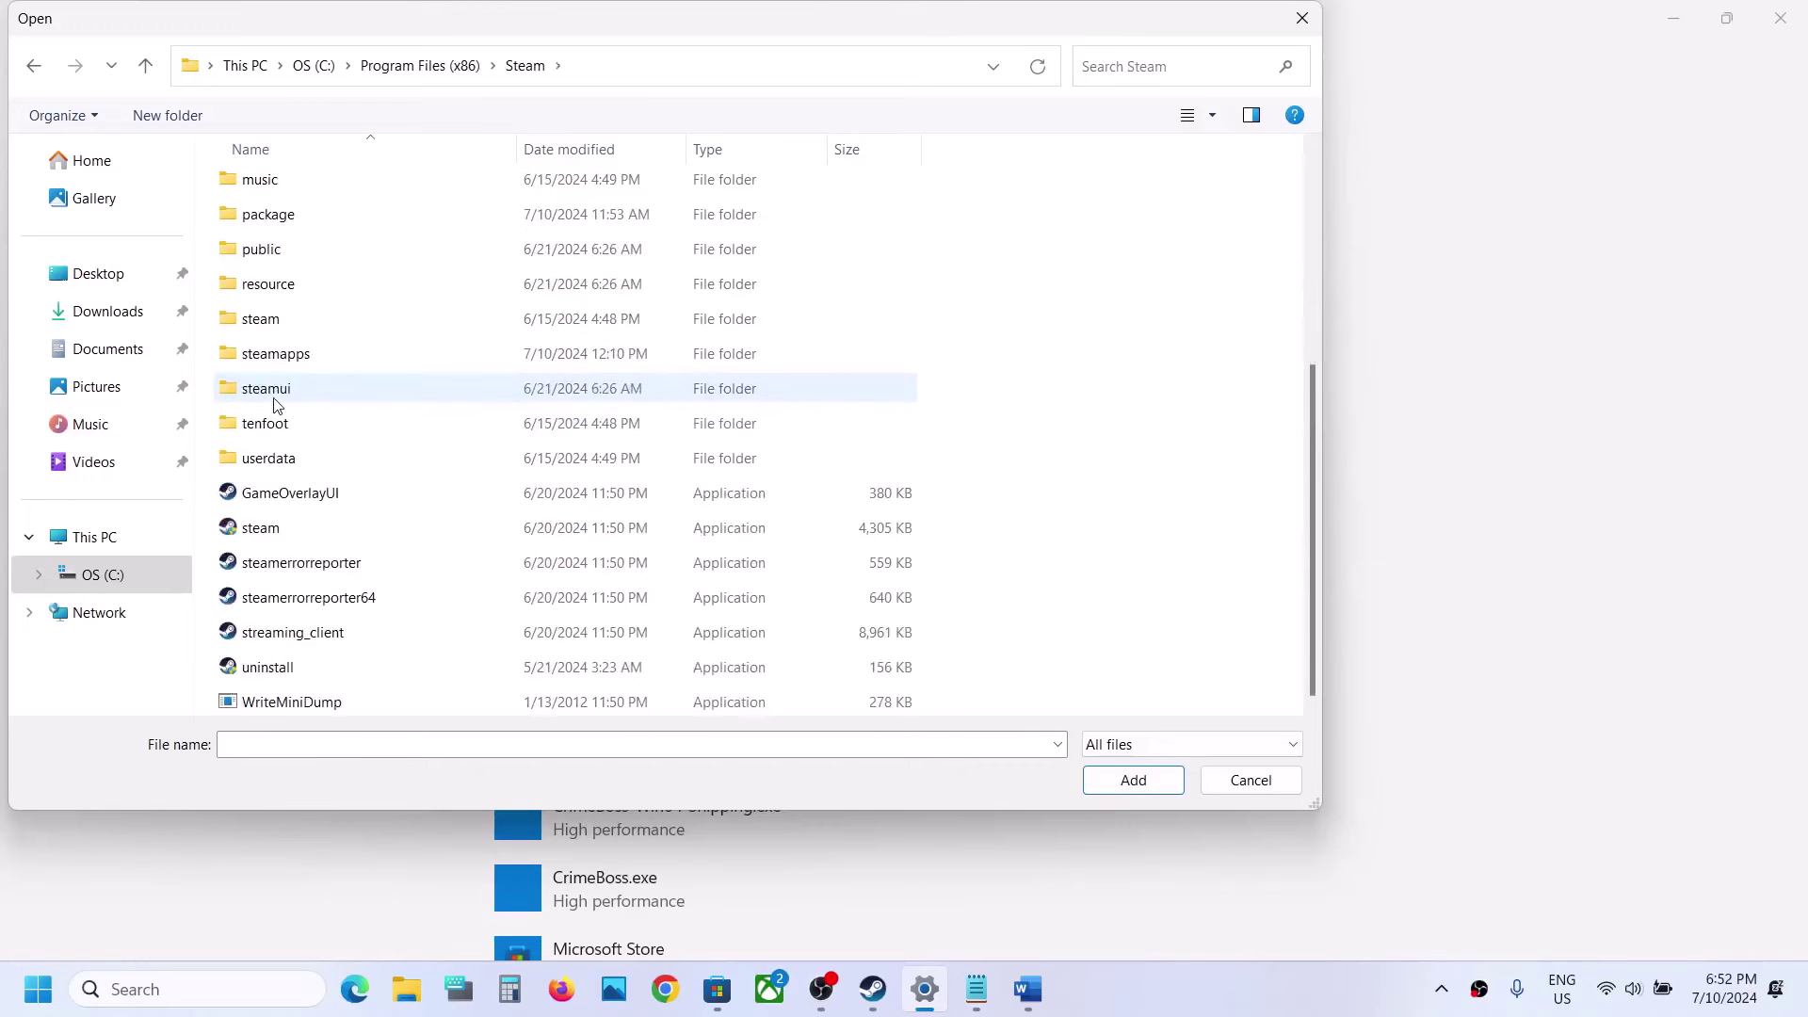
{"action": "double_click", "coordinate": [293, 355]}
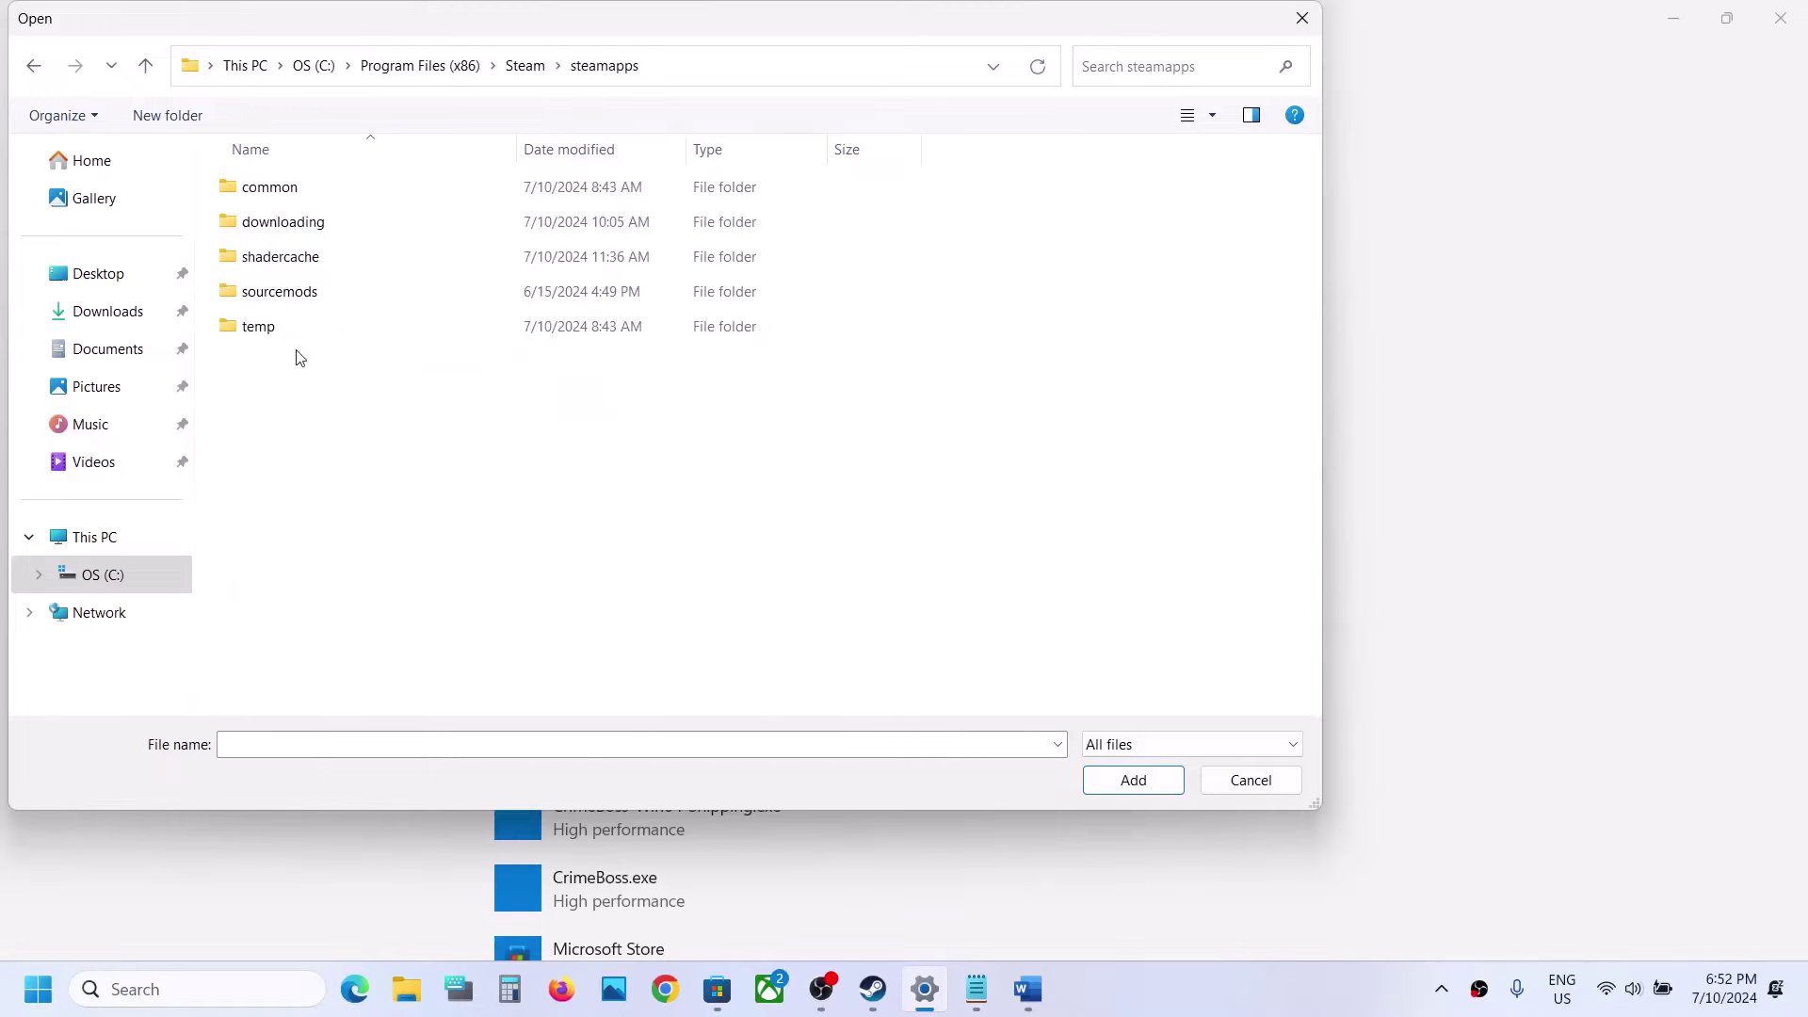
{"action": "double_click", "coordinate": [302, 192]}
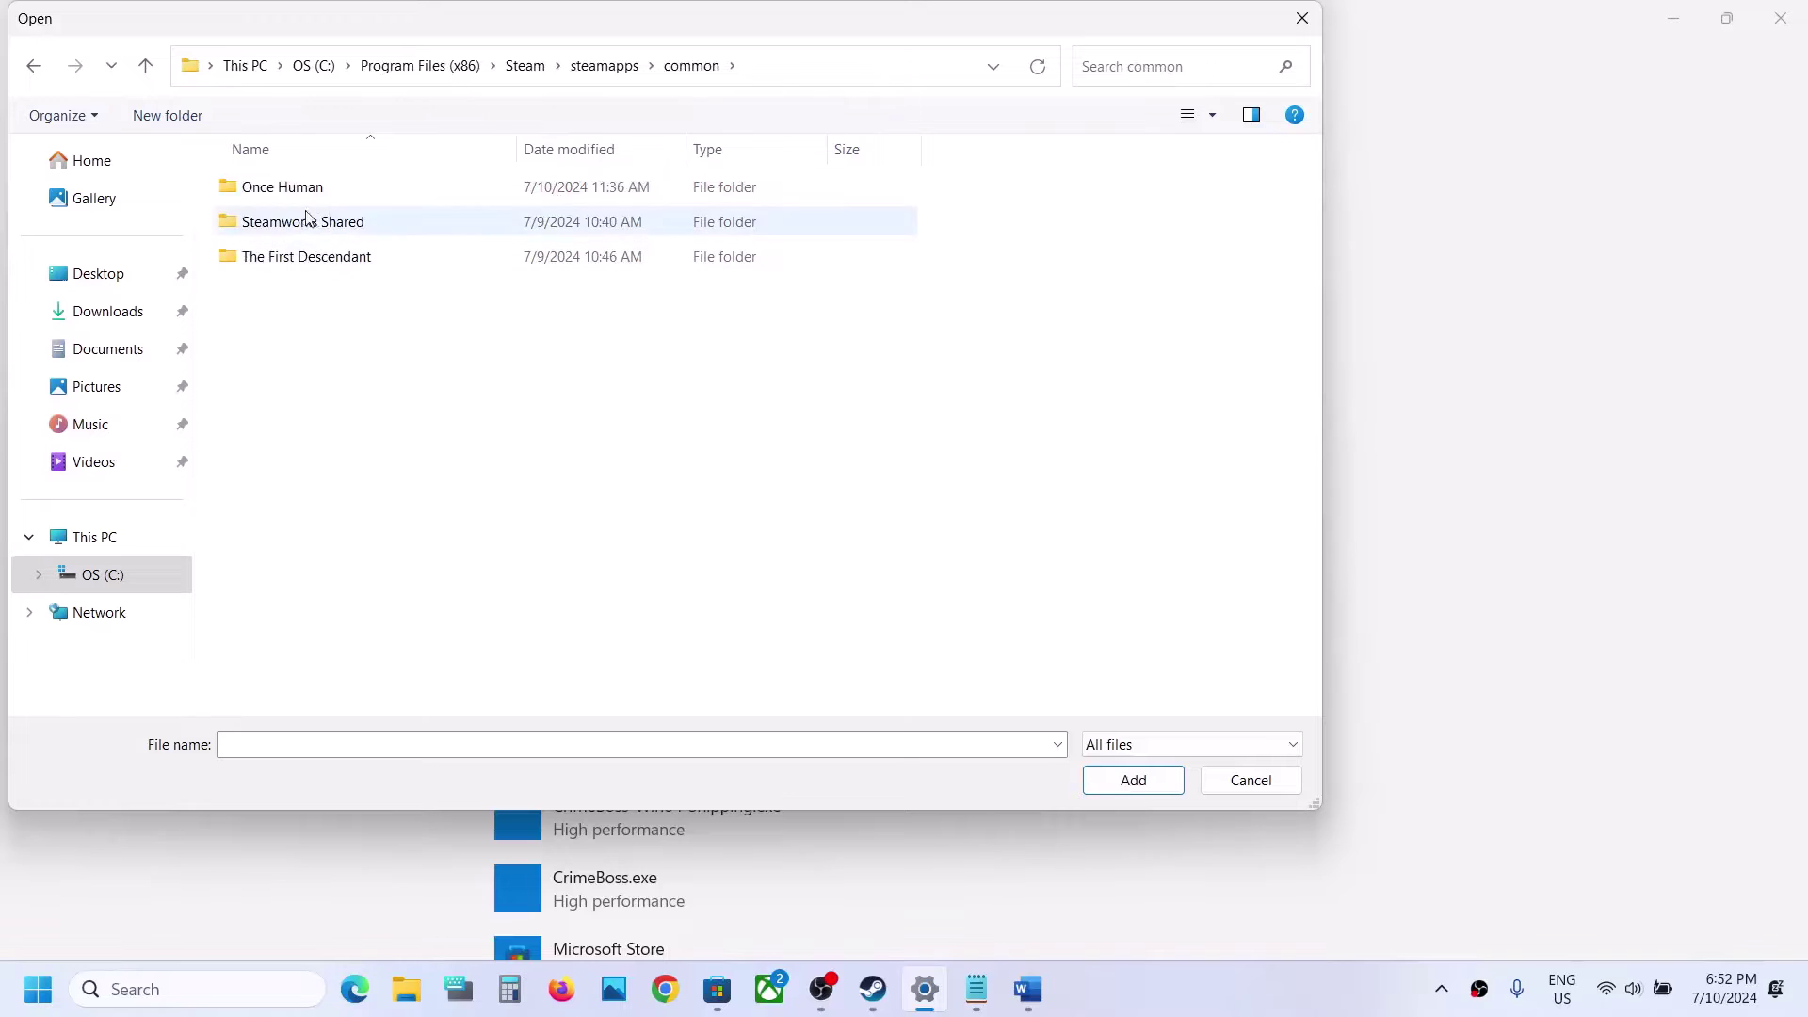
{"action": "double_click", "coordinate": [298, 190]}
{"action": "left_click", "coordinate": [269, 471]}
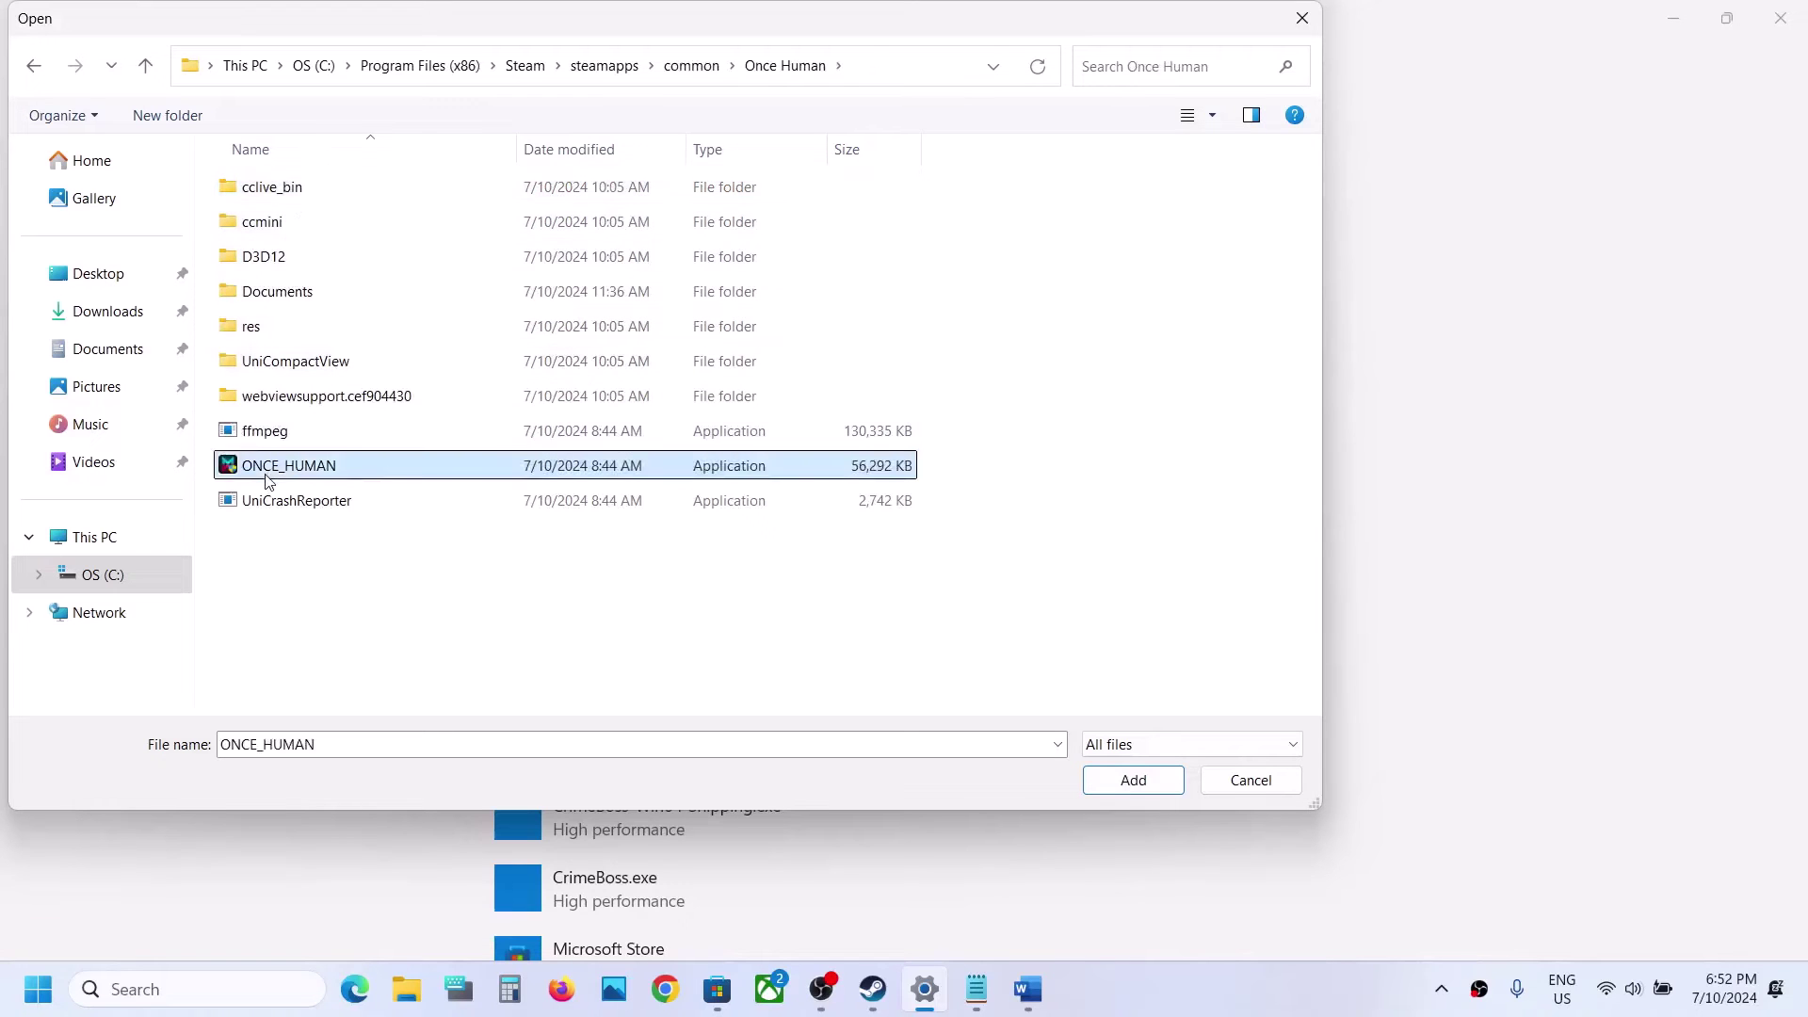
{"action": "left_click", "coordinate": [1130, 780]}
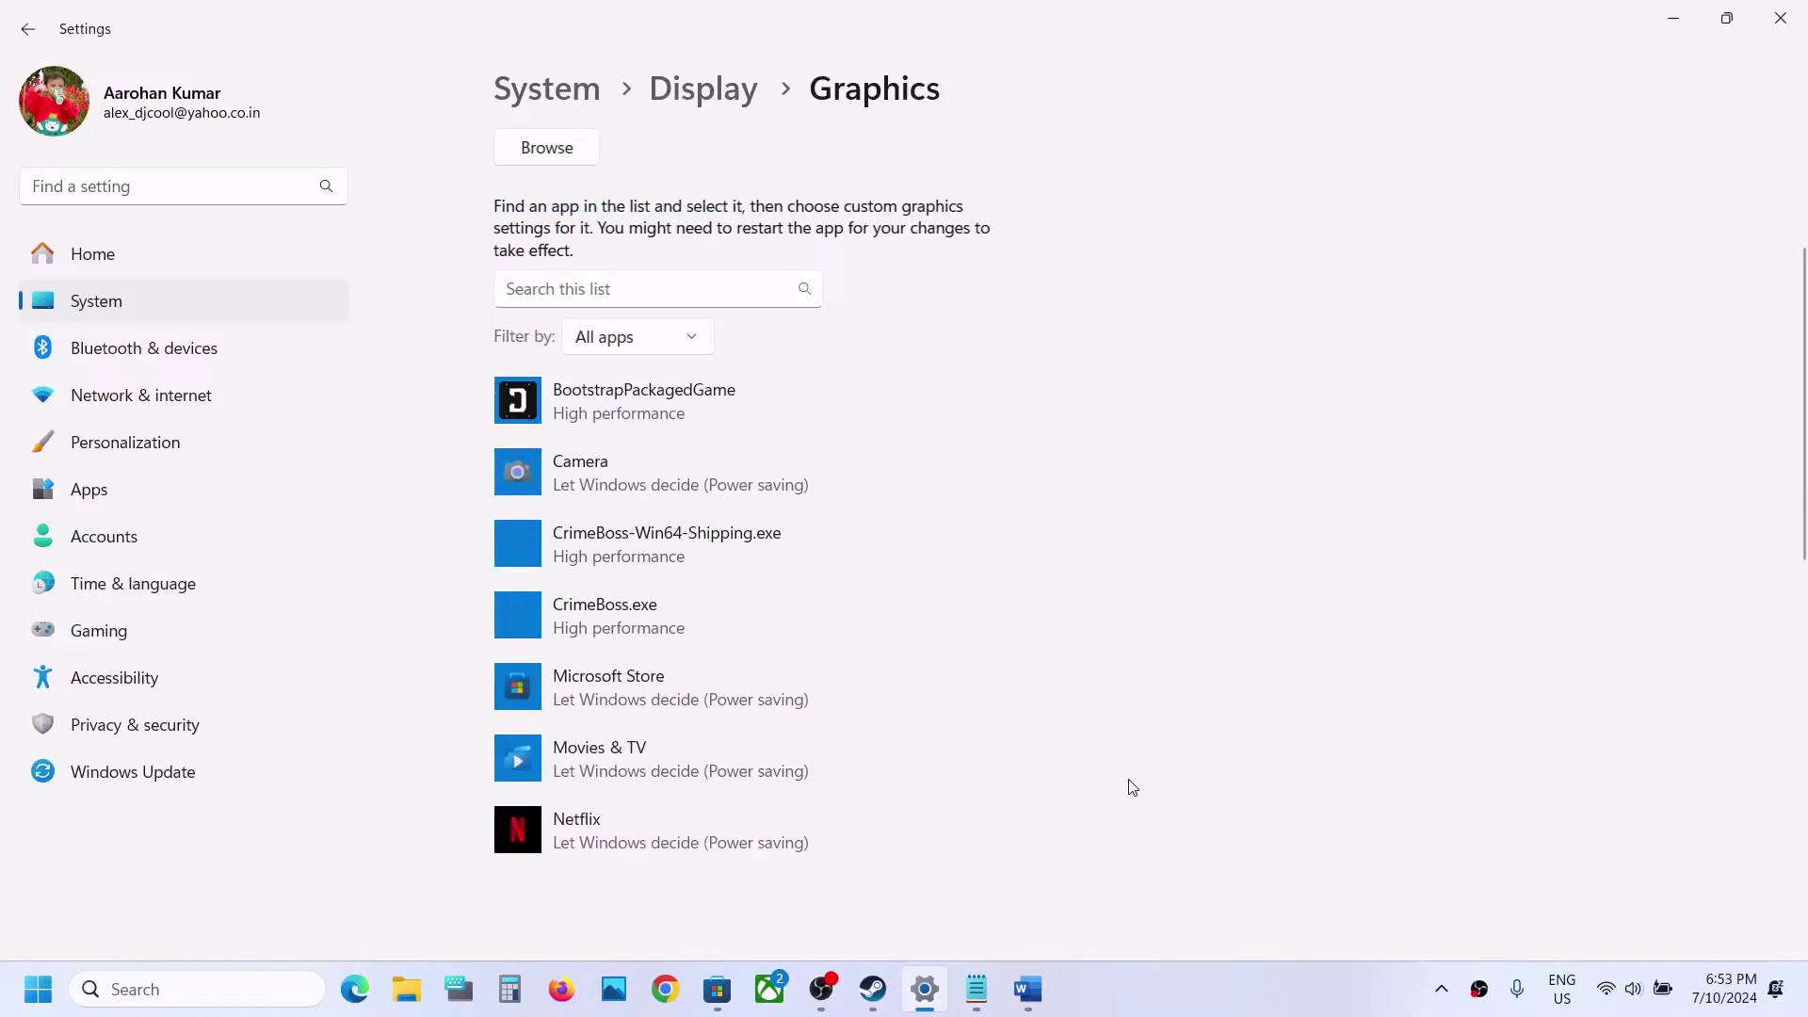
Set the graphics preference of ONCE_HUMAN.exe to High performance and save it
{"action": "left_click", "coordinate": [824, 691]}
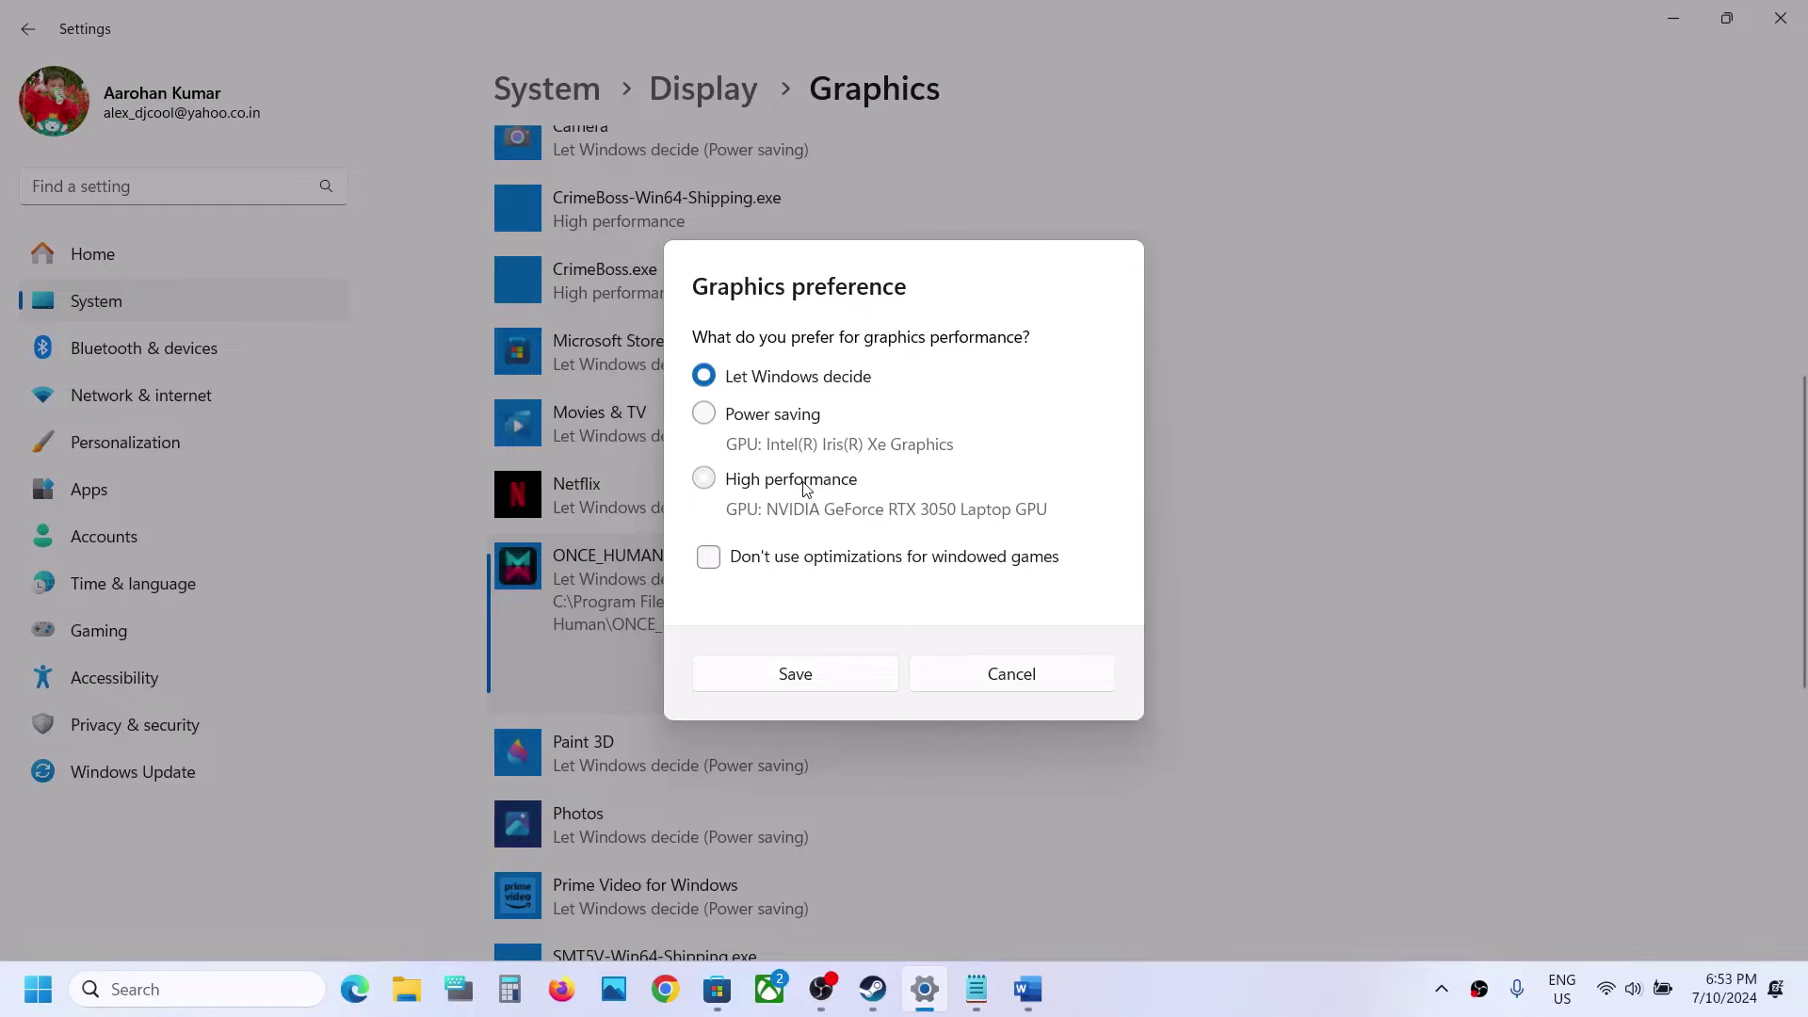
{"action": "left_click", "coordinate": [805, 488]}
{"action": "left_click", "coordinate": [829, 685]}
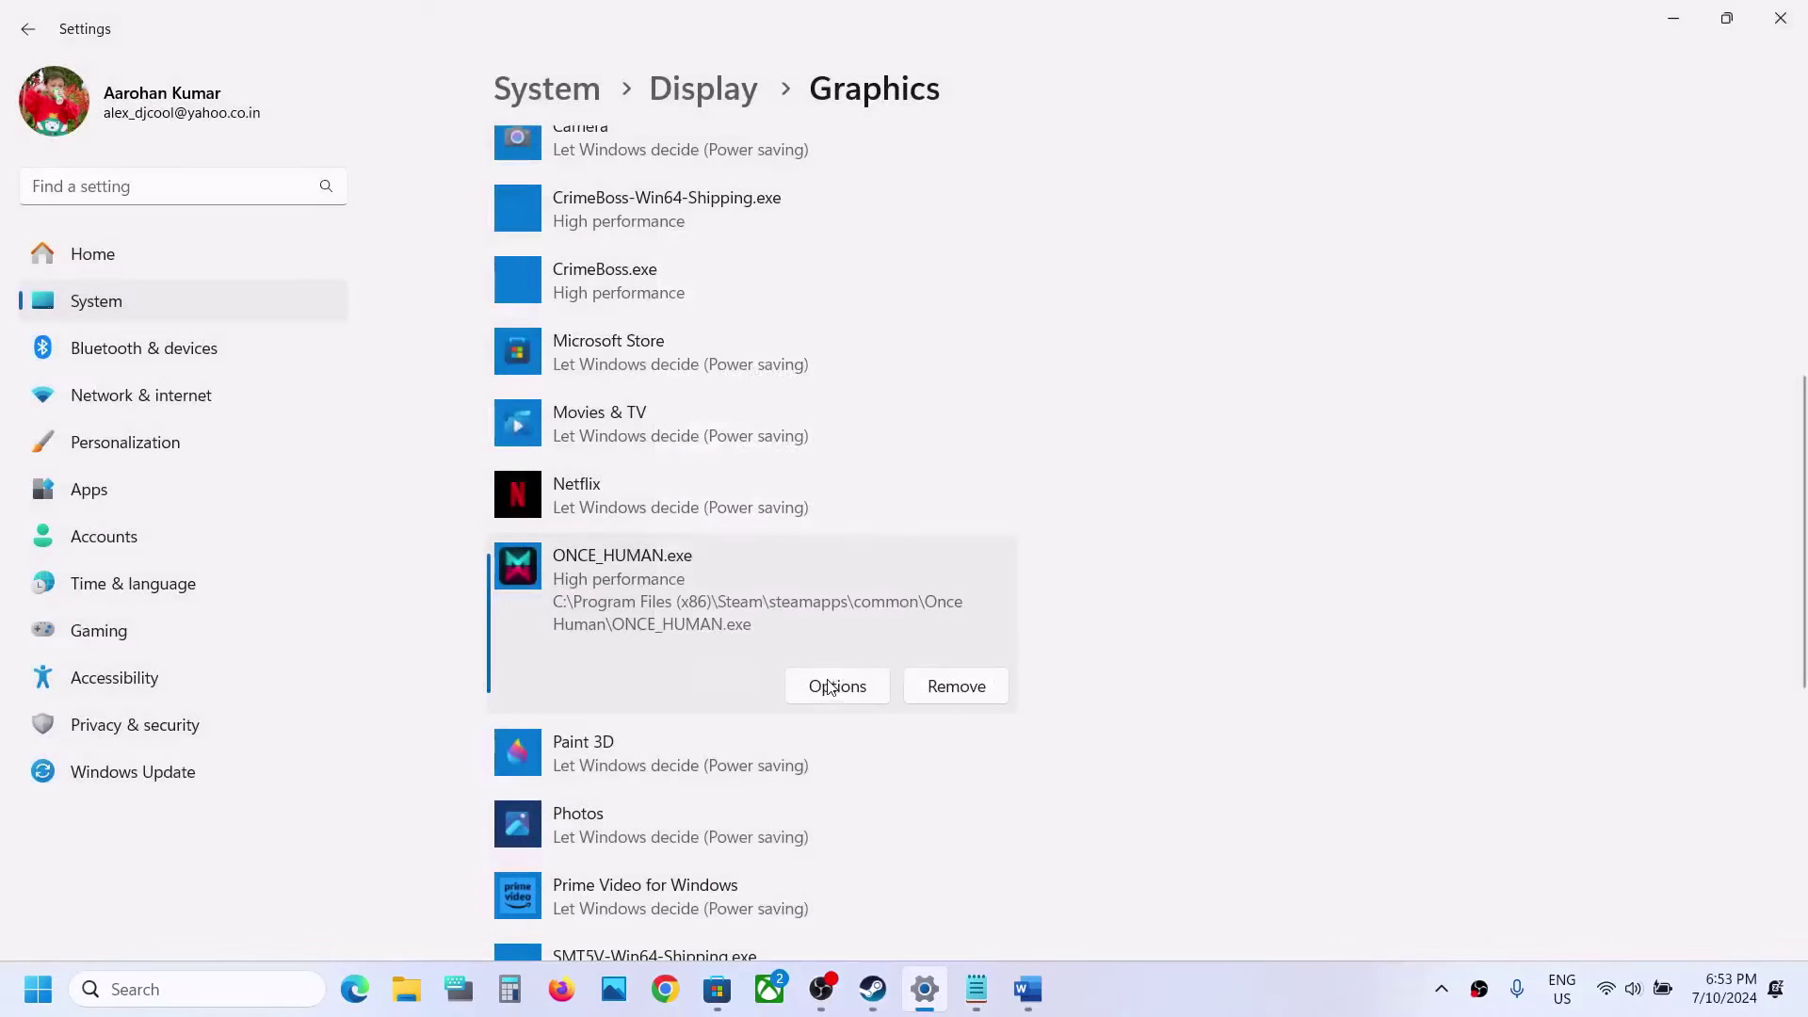
Close Settings and read Step 6 in the Word document on running the game as an administrator
{"action": "left_click", "coordinate": [1780, 18]}
{"action": "scroll", "coordinate": [973, 457], "scroll_direction": "down", "scroll_amount": 3}
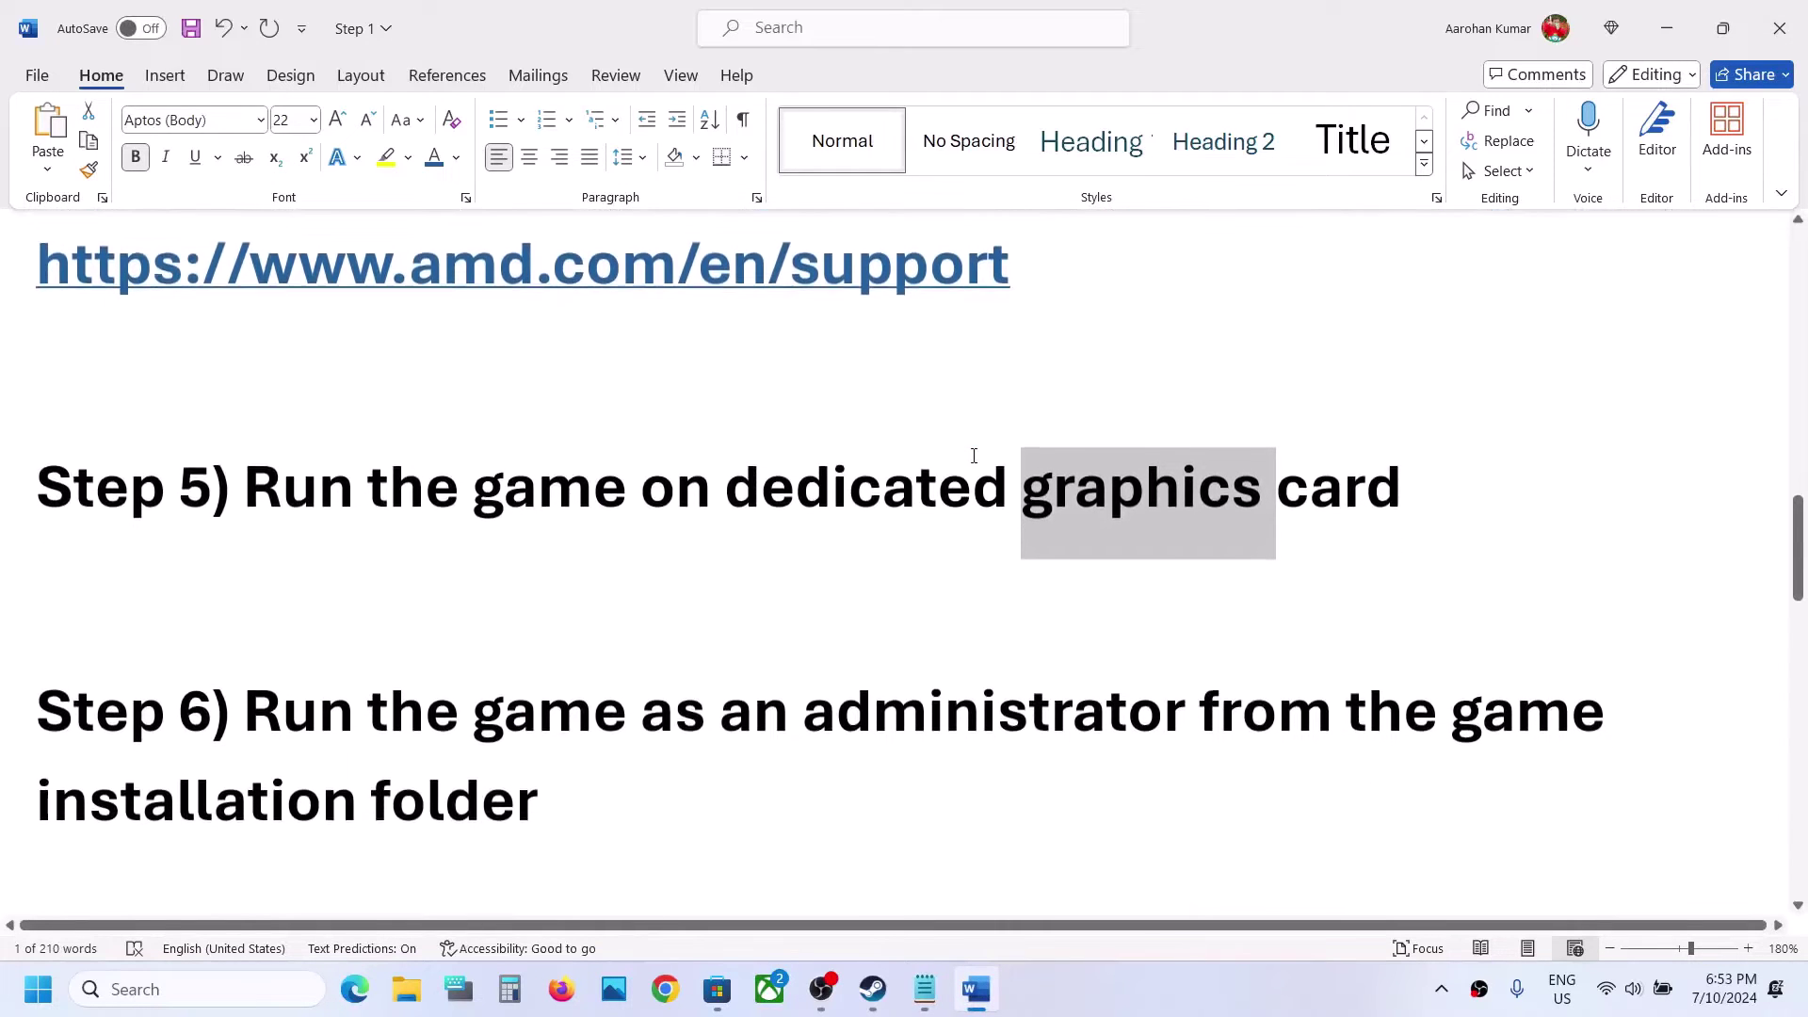
Highlight the Step 6 text, then switch to Steam and browse the local files of Once Human
{"action": "left_click_drag", "start_coordinate": [435, 642], "coordinate": [852, 744]}
{"action": "left_click", "coordinate": [872, 989]}
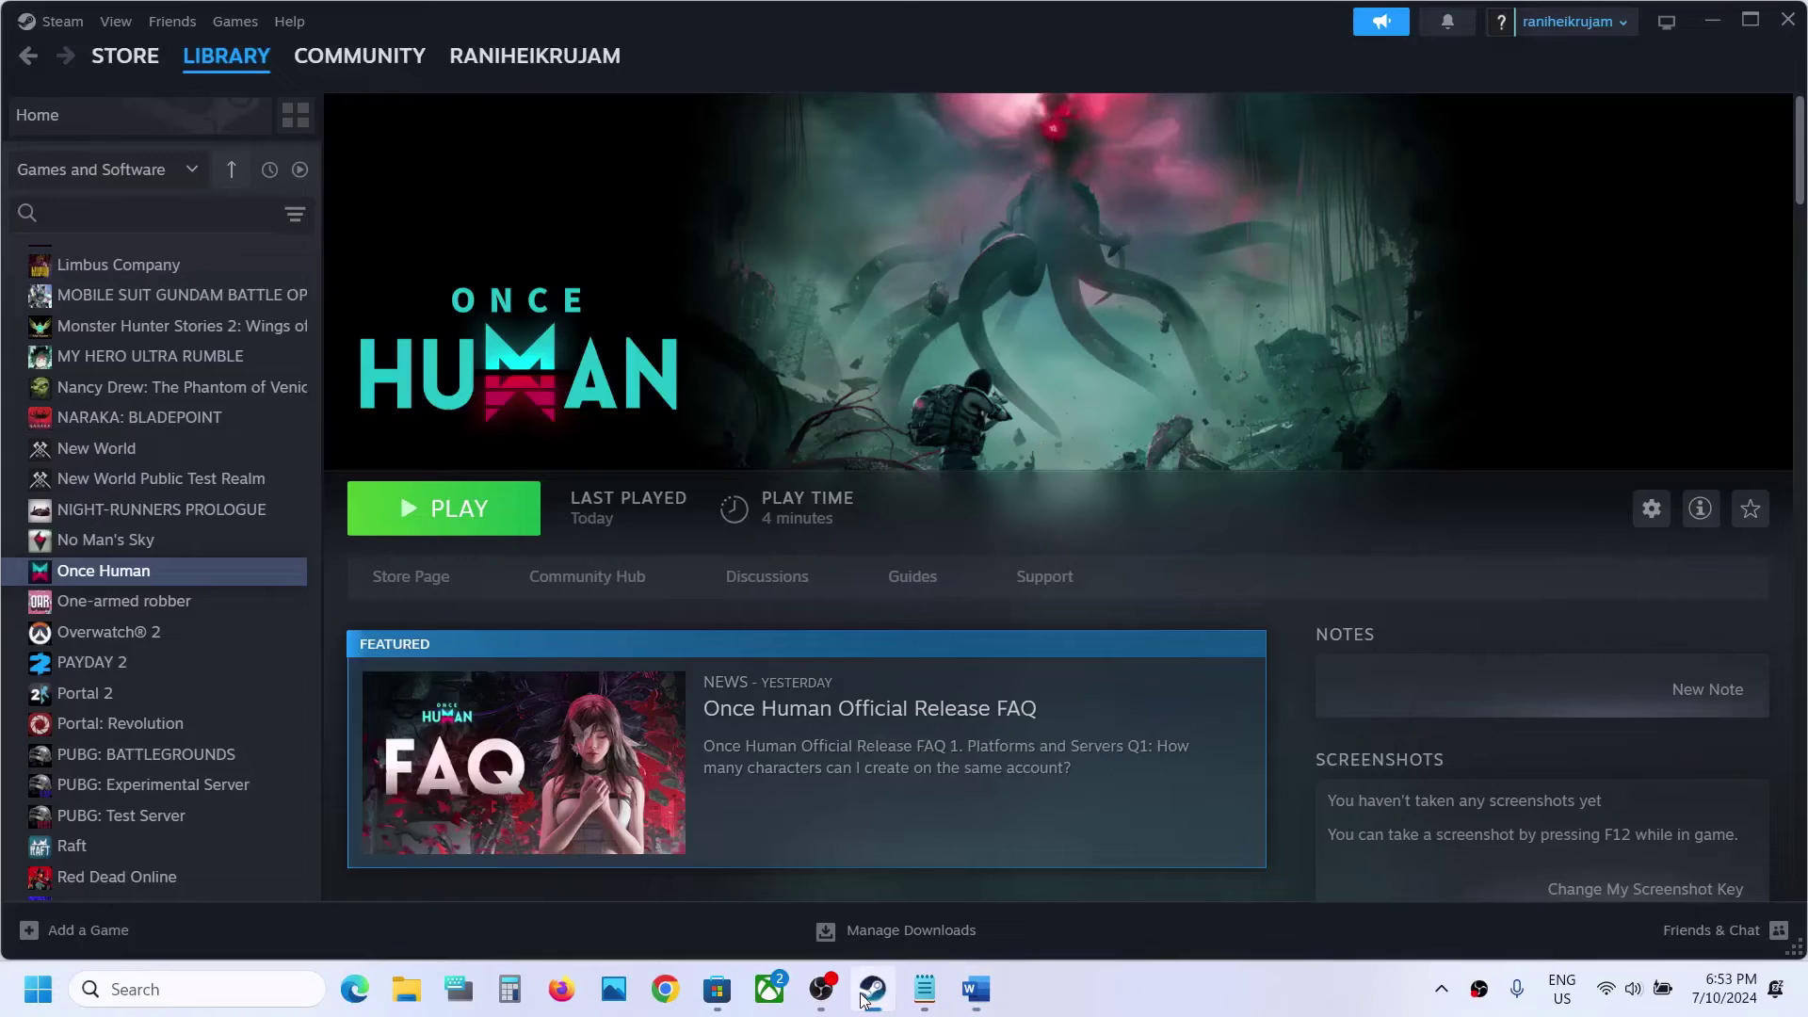
{"action": "right_click", "coordinate": [217, 584]}
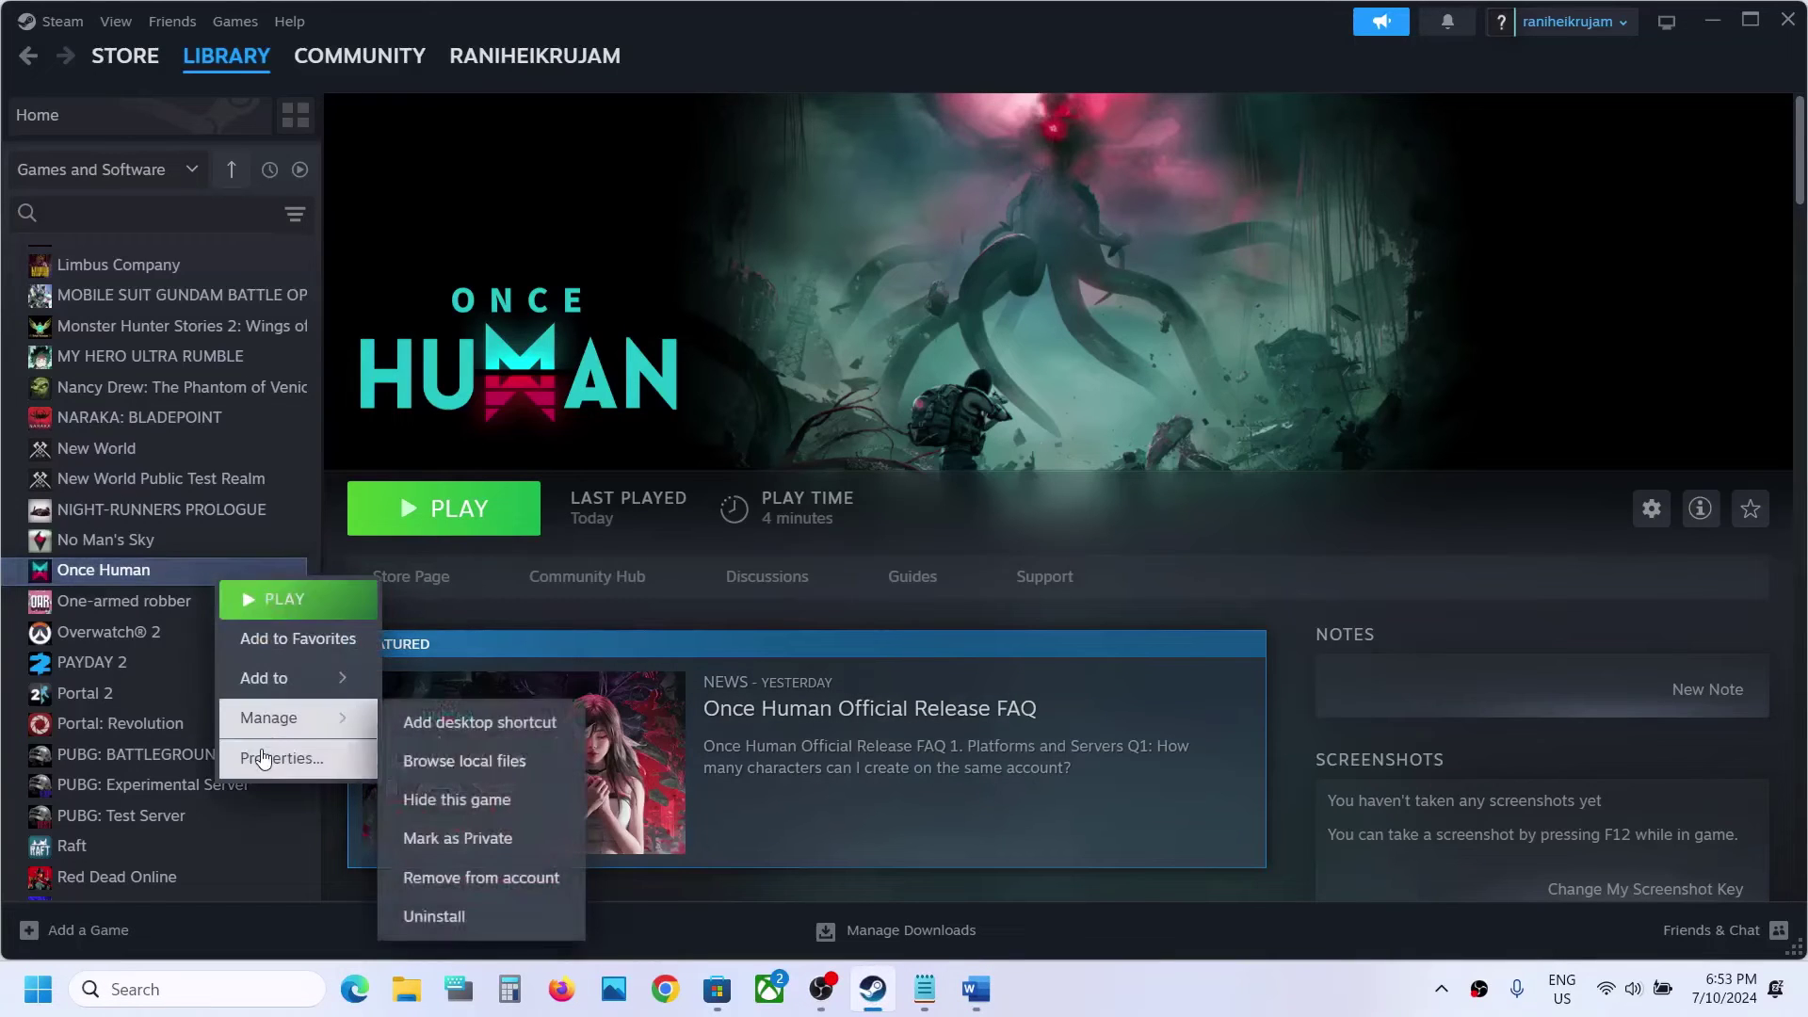
{"action": "mouse_move", "coordinate": [283, 718]}
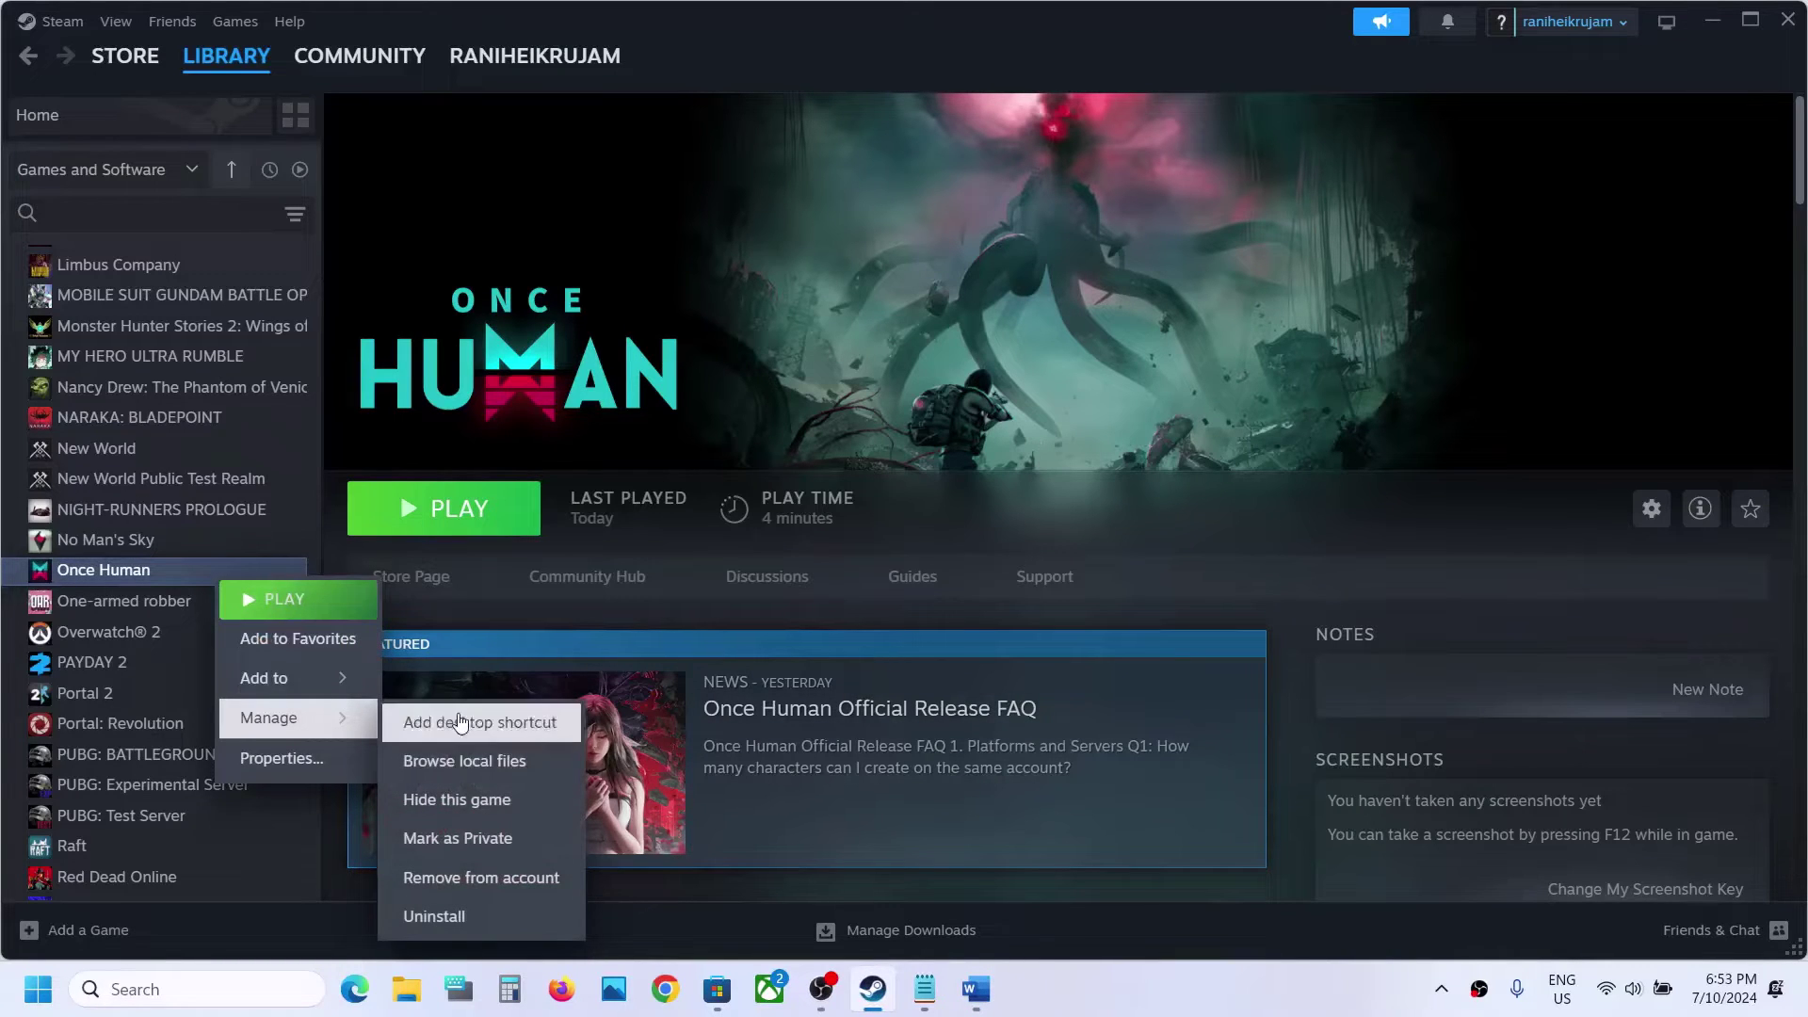
{"action": "left_click", "coordinate": [504, 759]}
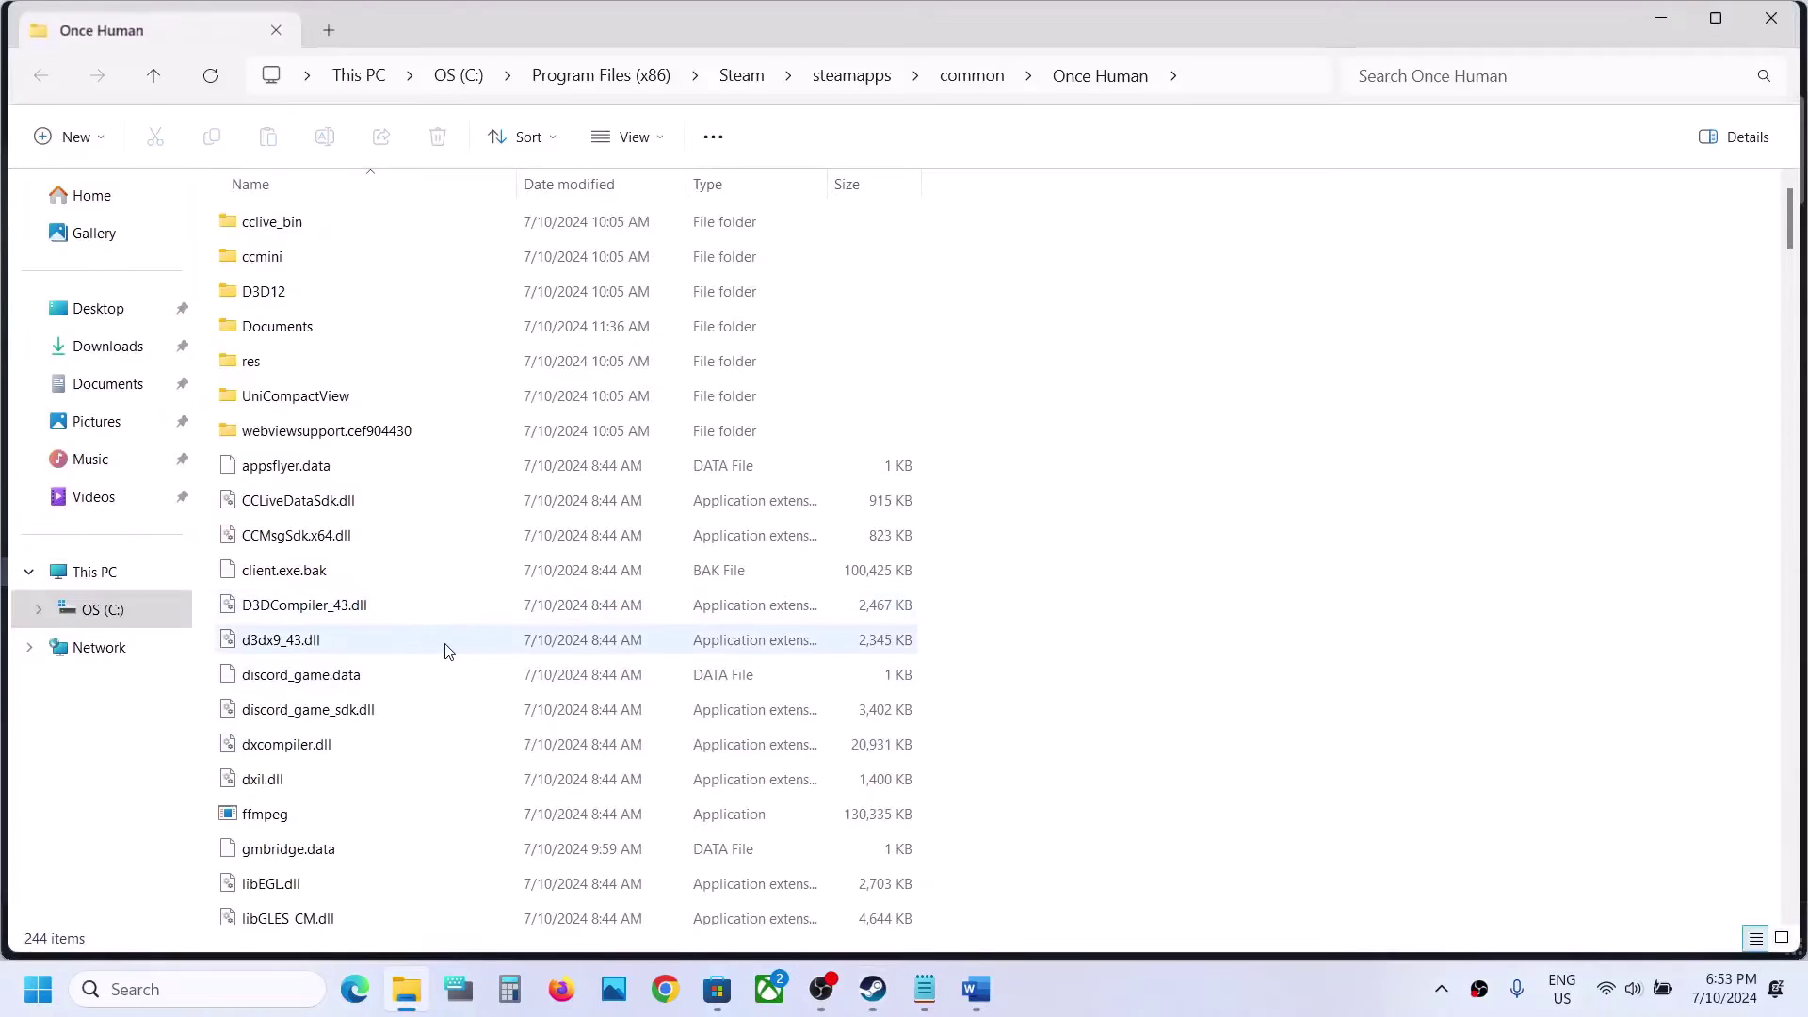
Open the compatibility settings in the properties of the ONCE_HUMAN application in the game folder
{"action": "scroll", "coordinate": [443, 646], "scroll_direction": "down", "scroll_amount": 10}
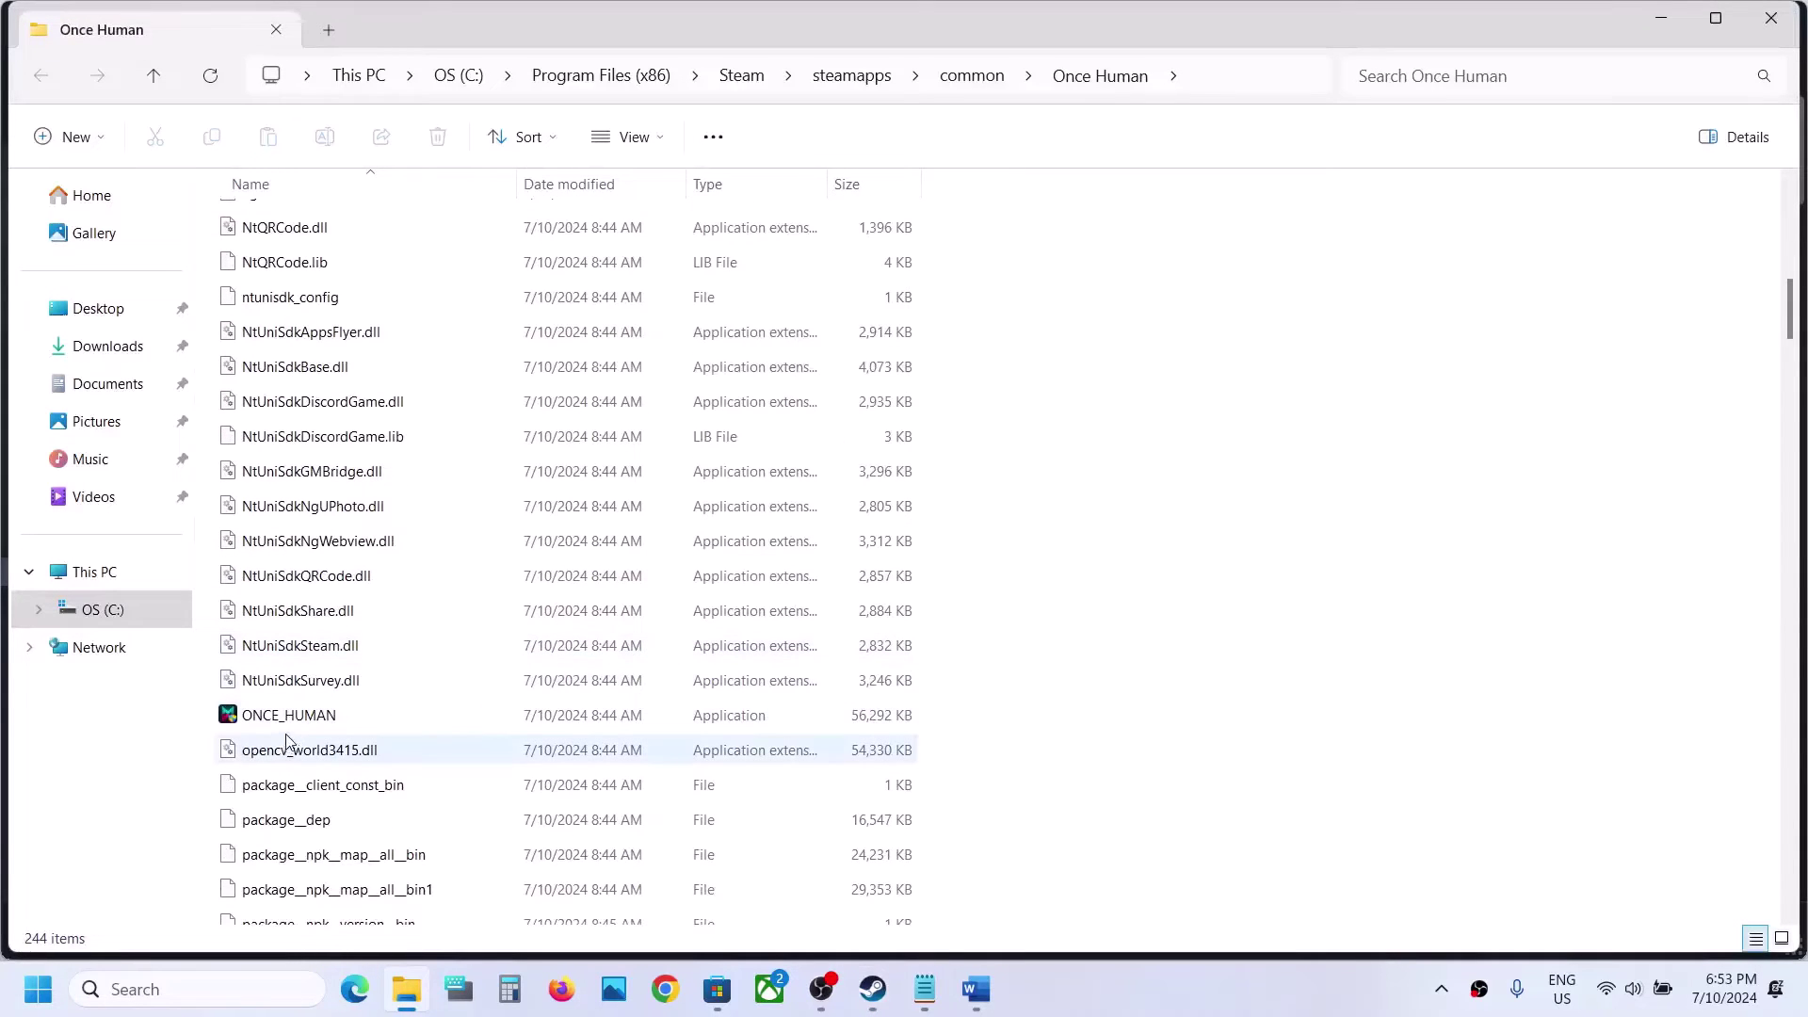
{"action": "right_click", "coordinate": [291, 716]}
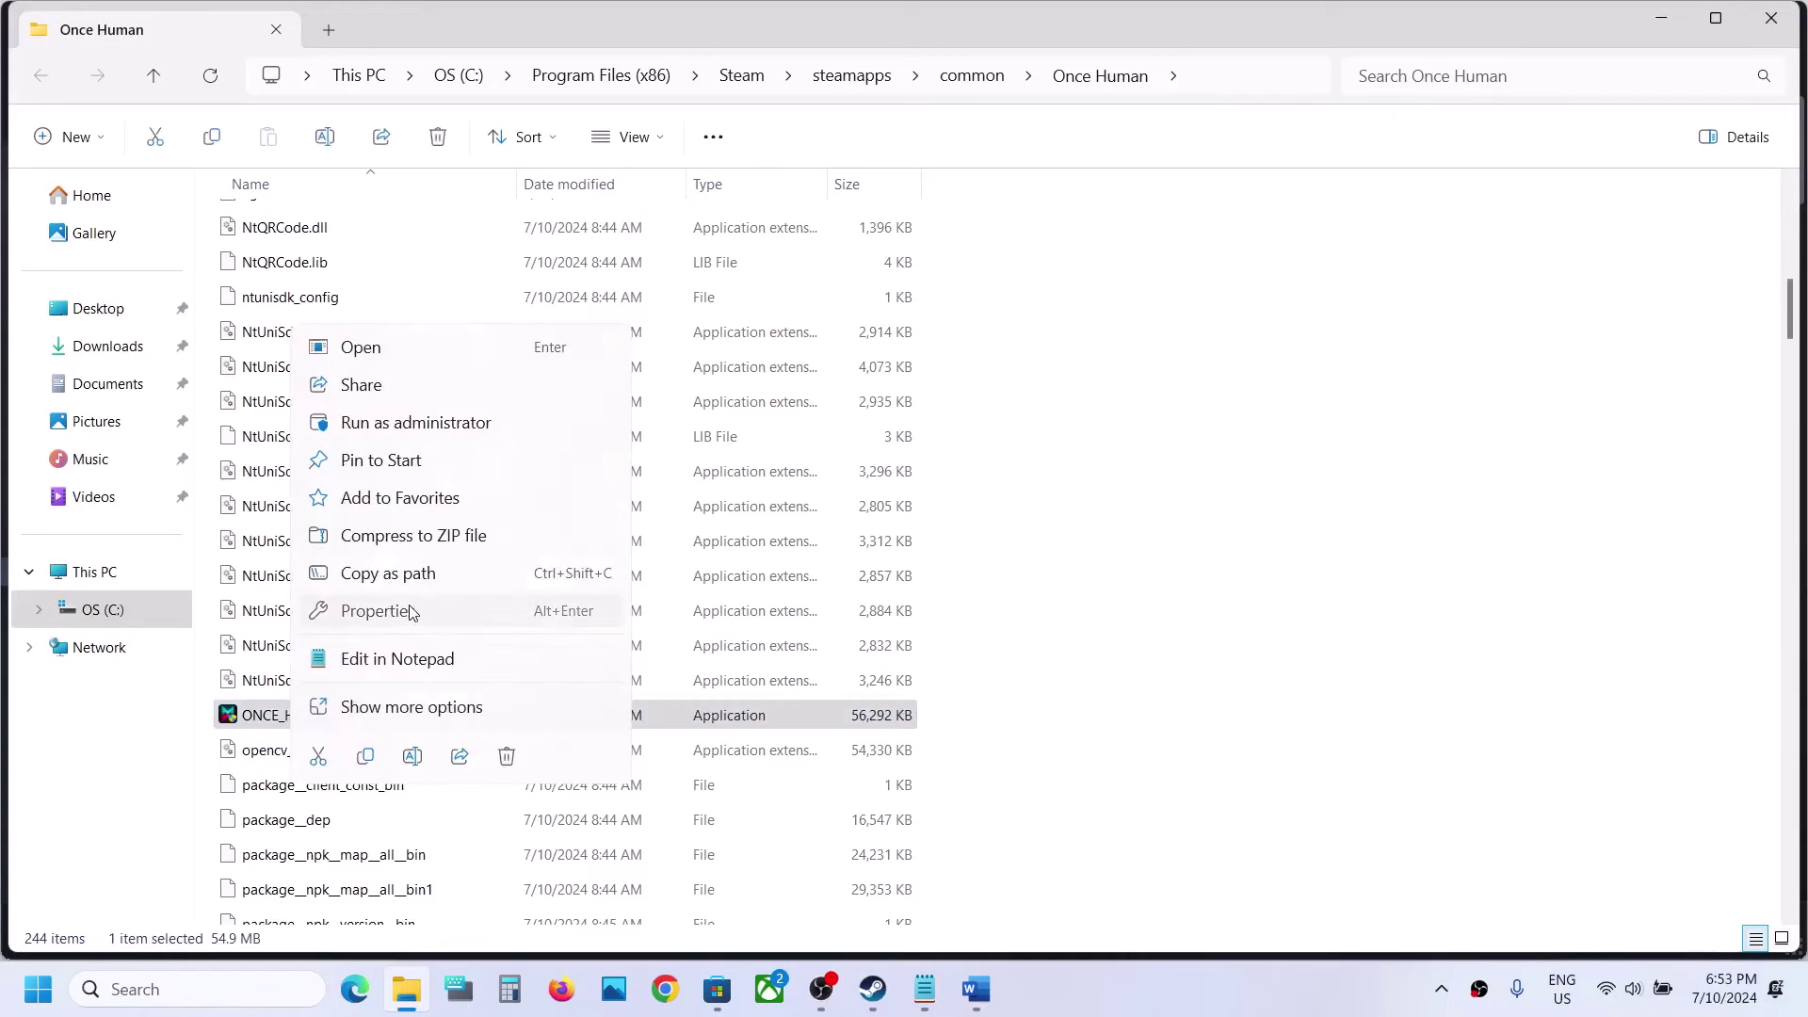
{"action": "left_click", "coordinate": [423, 612]}
{"action": "left_click", "coordinate": [509, 374]}
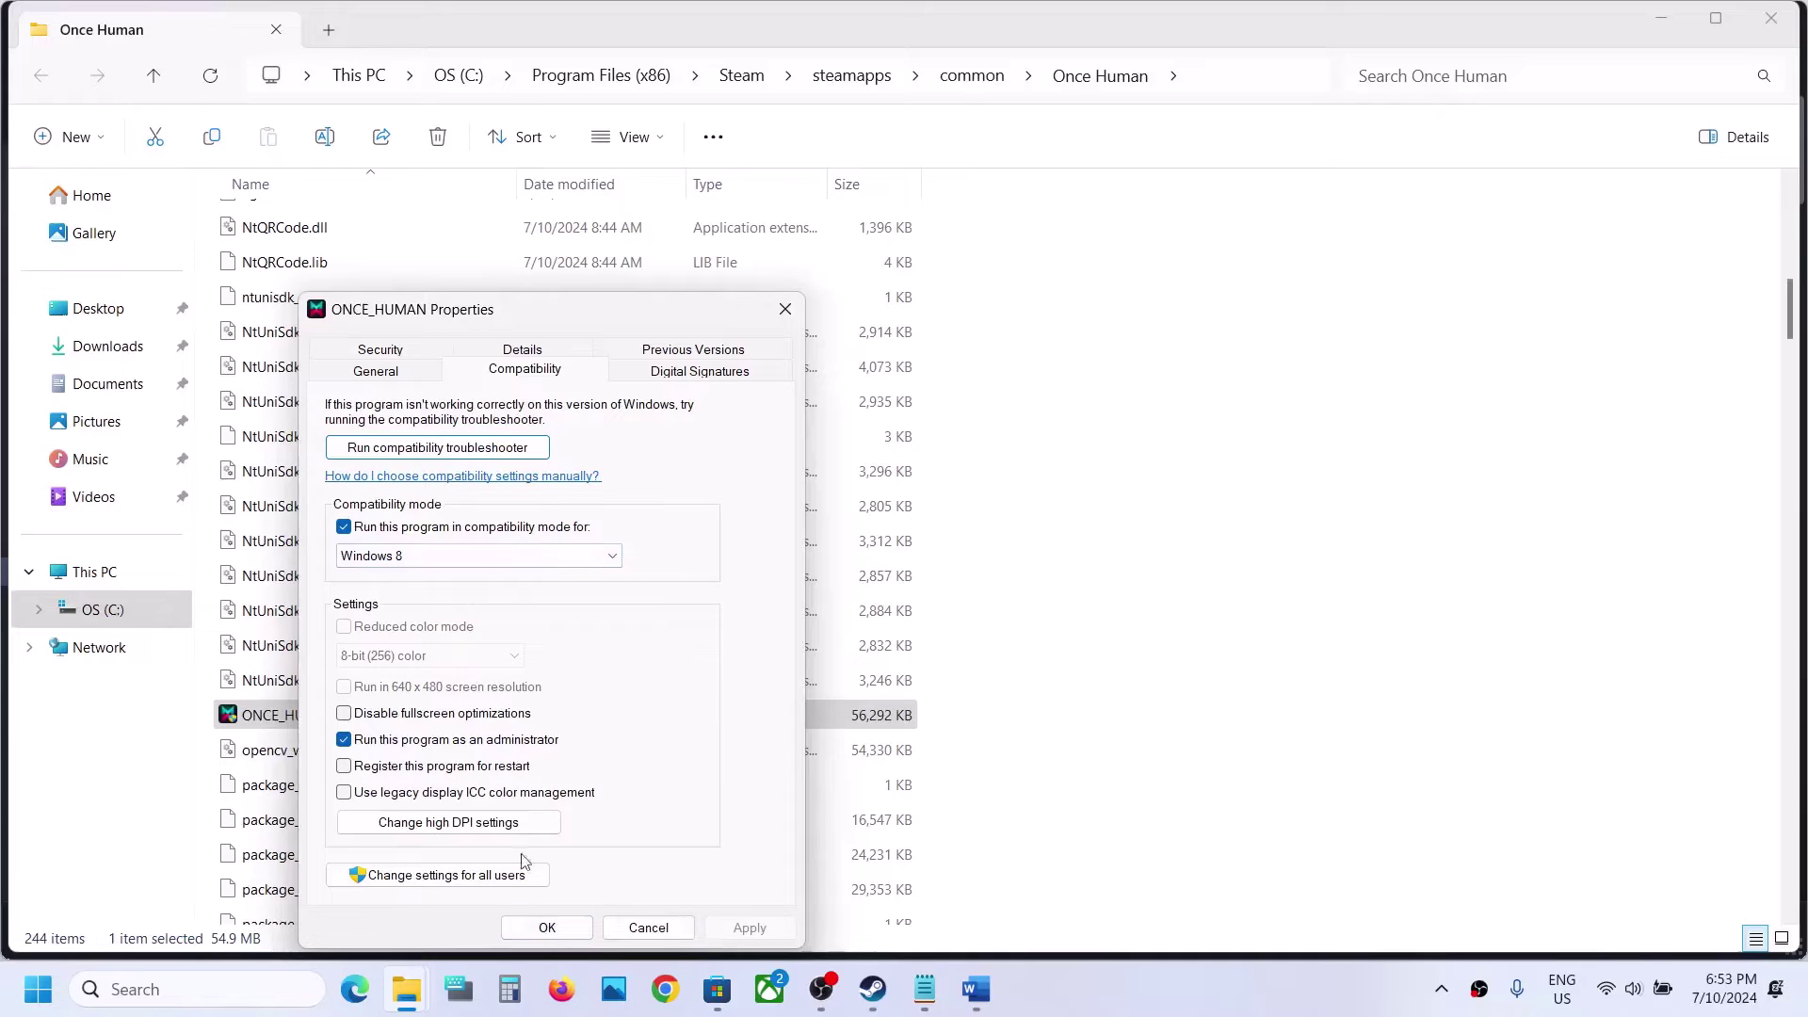
Set the compatibility mode of ONCE_HUMAN to Windows 7 and apply it
{"action": "left_click", "coordinate": [435, 565]}
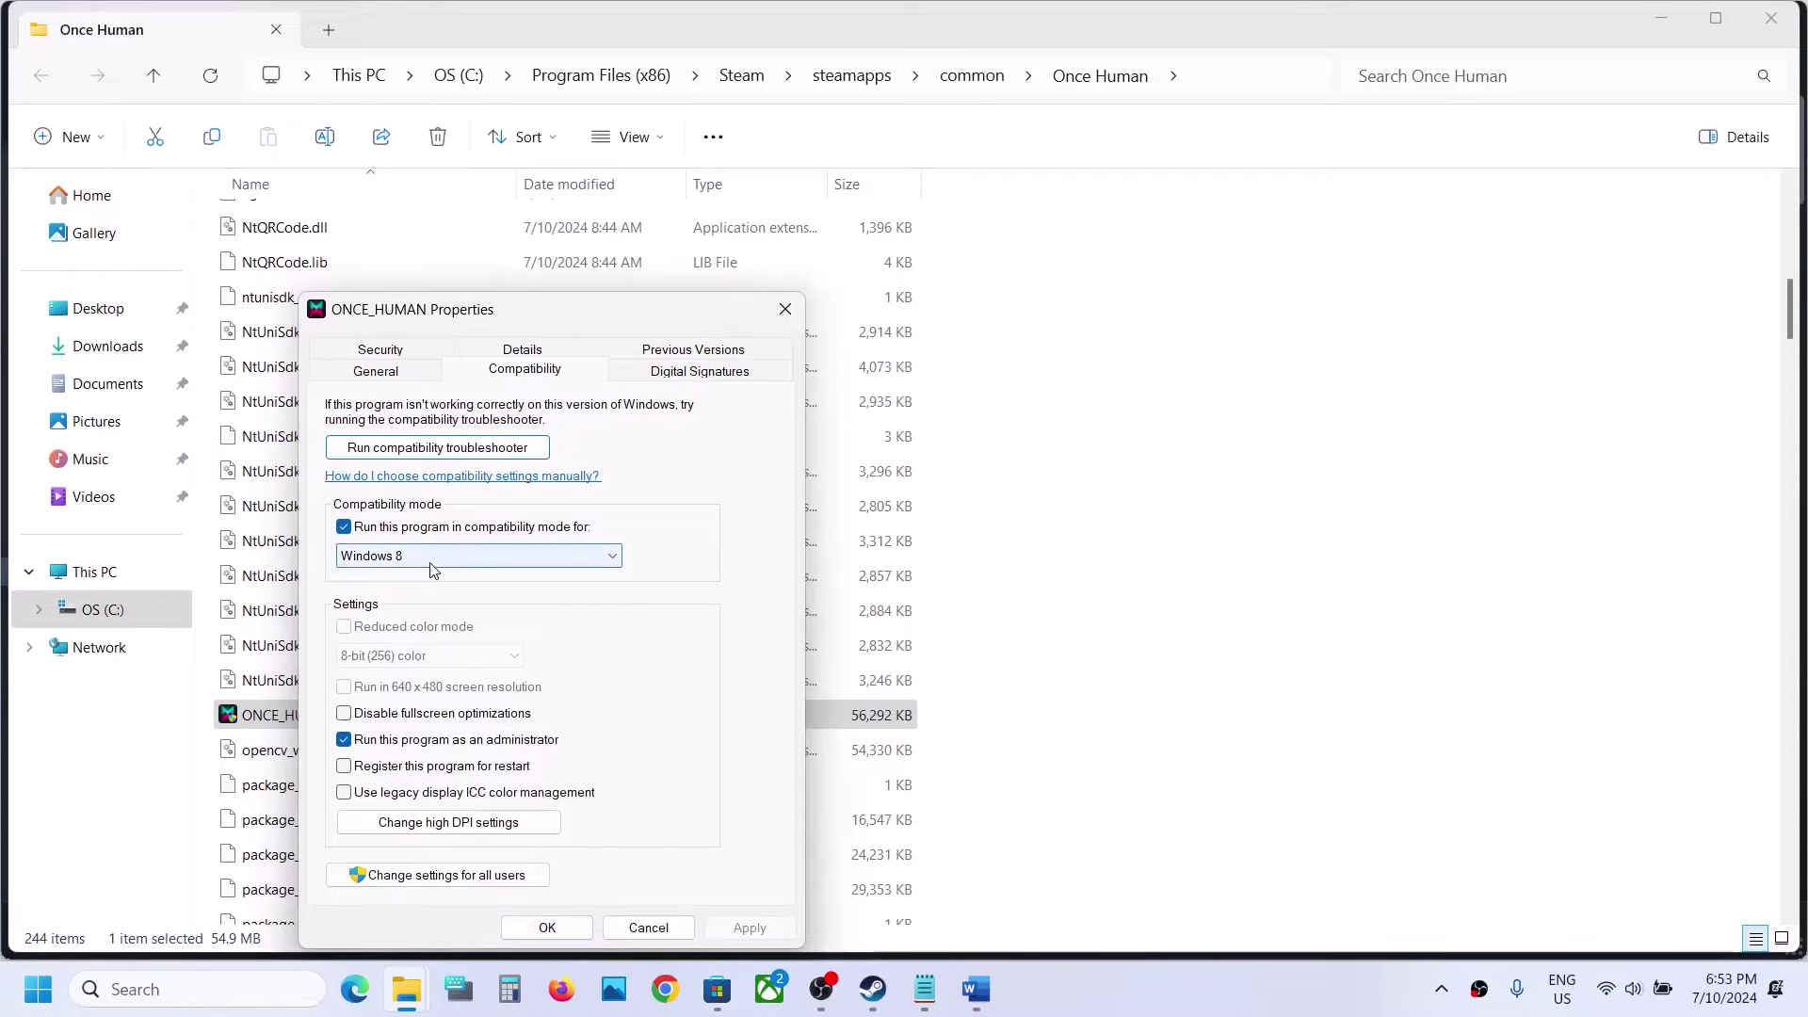
{"action": "left_click", "coordinate": [417, 625]}
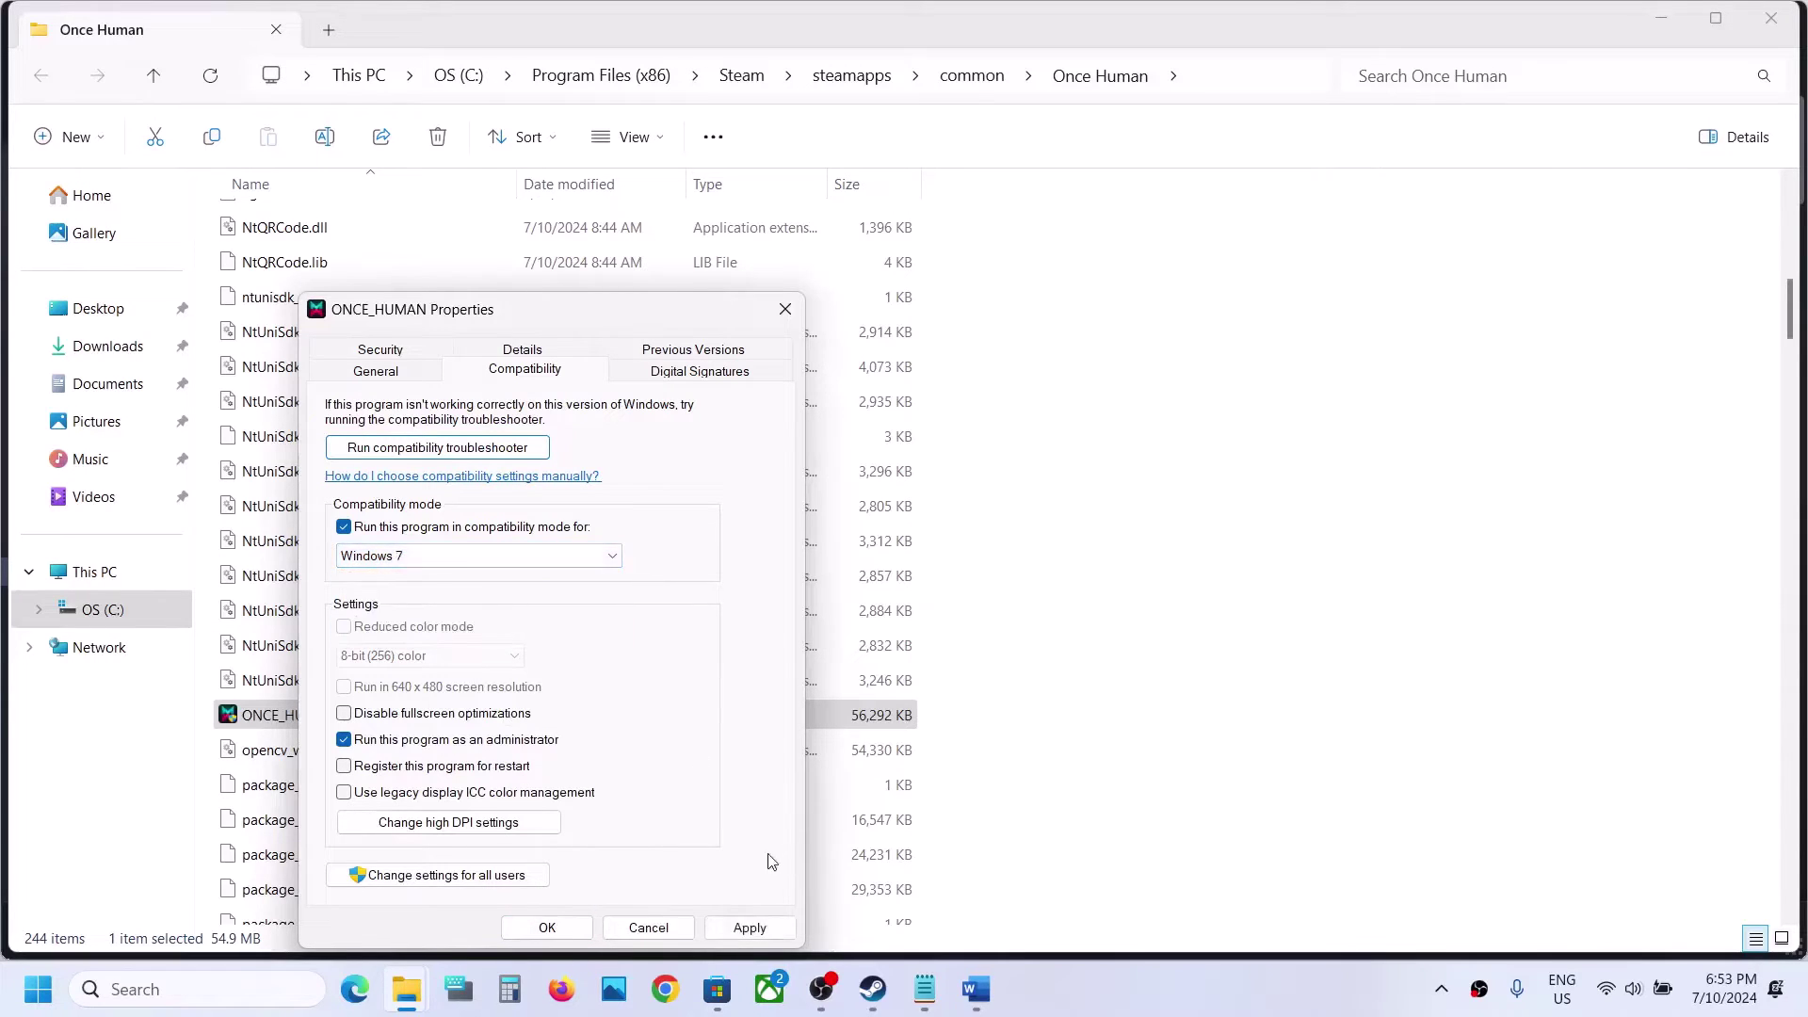
{"action": "left_click", "coordinate": [750, 928]}
Turn off compatibility mode and running as an administrator for ONCE_HUMAN, apply the changes and close its properties
{"action": "left_click", "coordinate": [344, 527]}
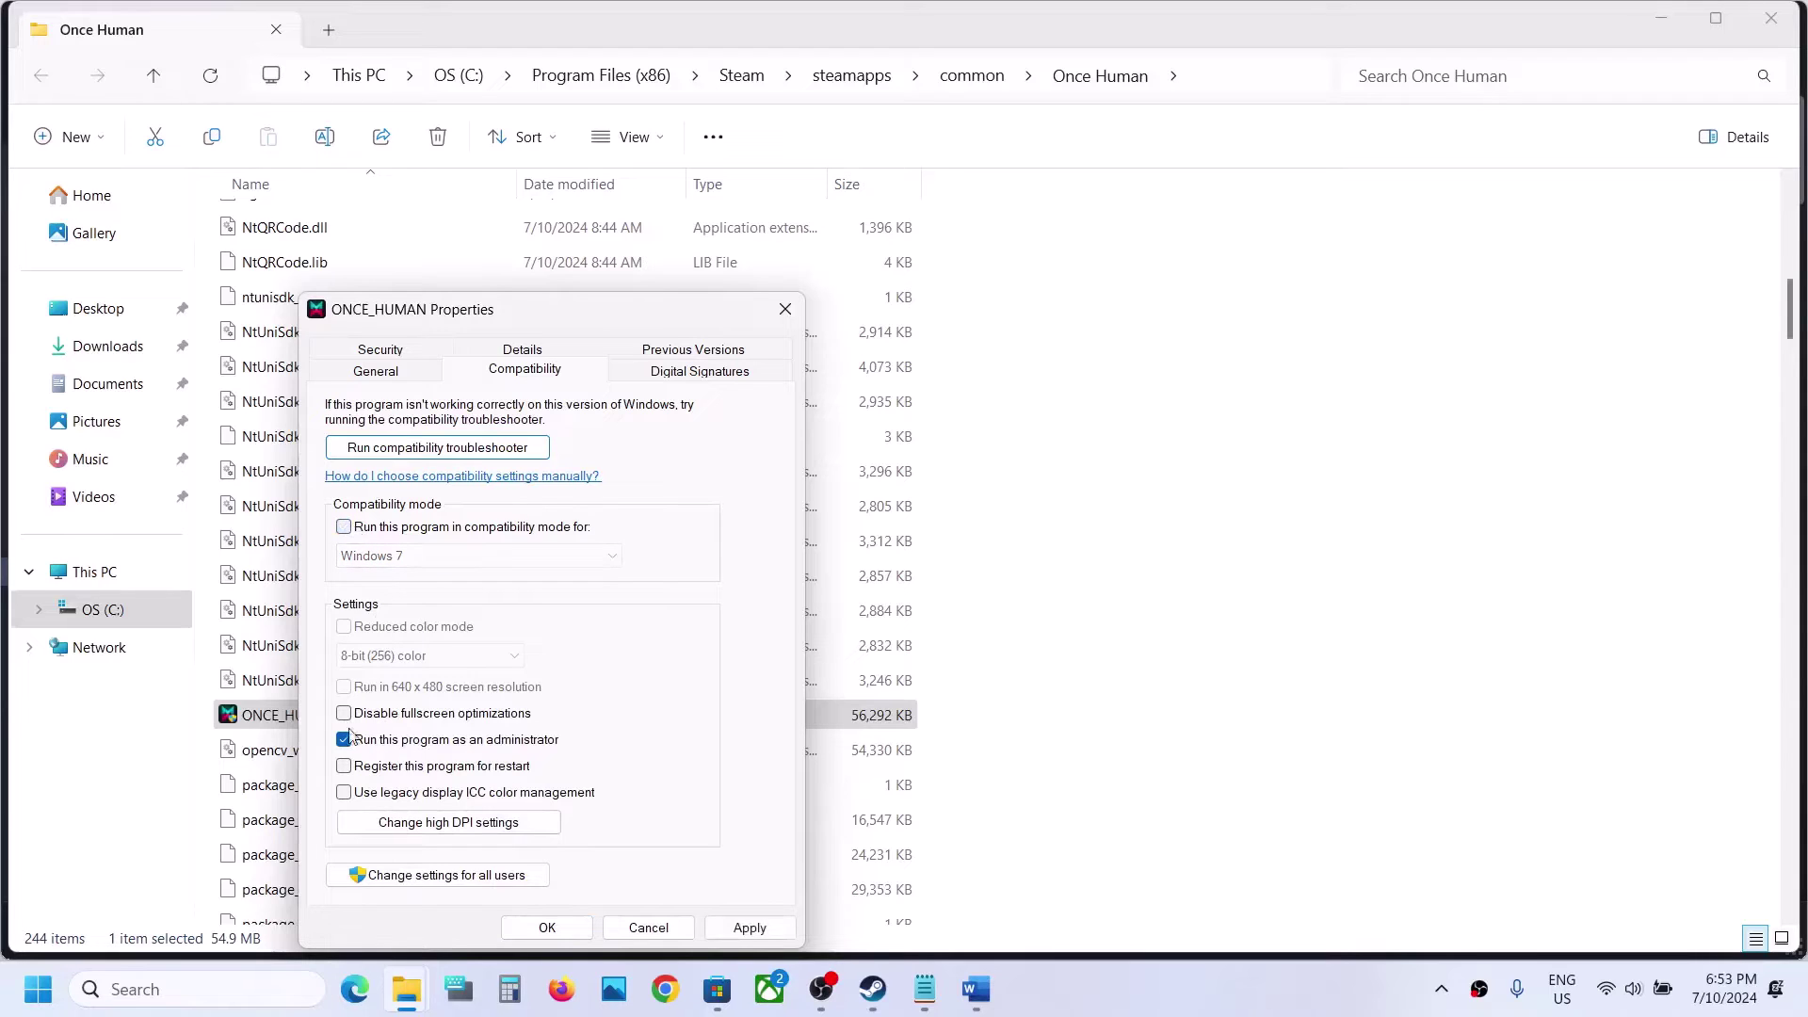
{"action": "left_click", "coordinate": [345, 740]}
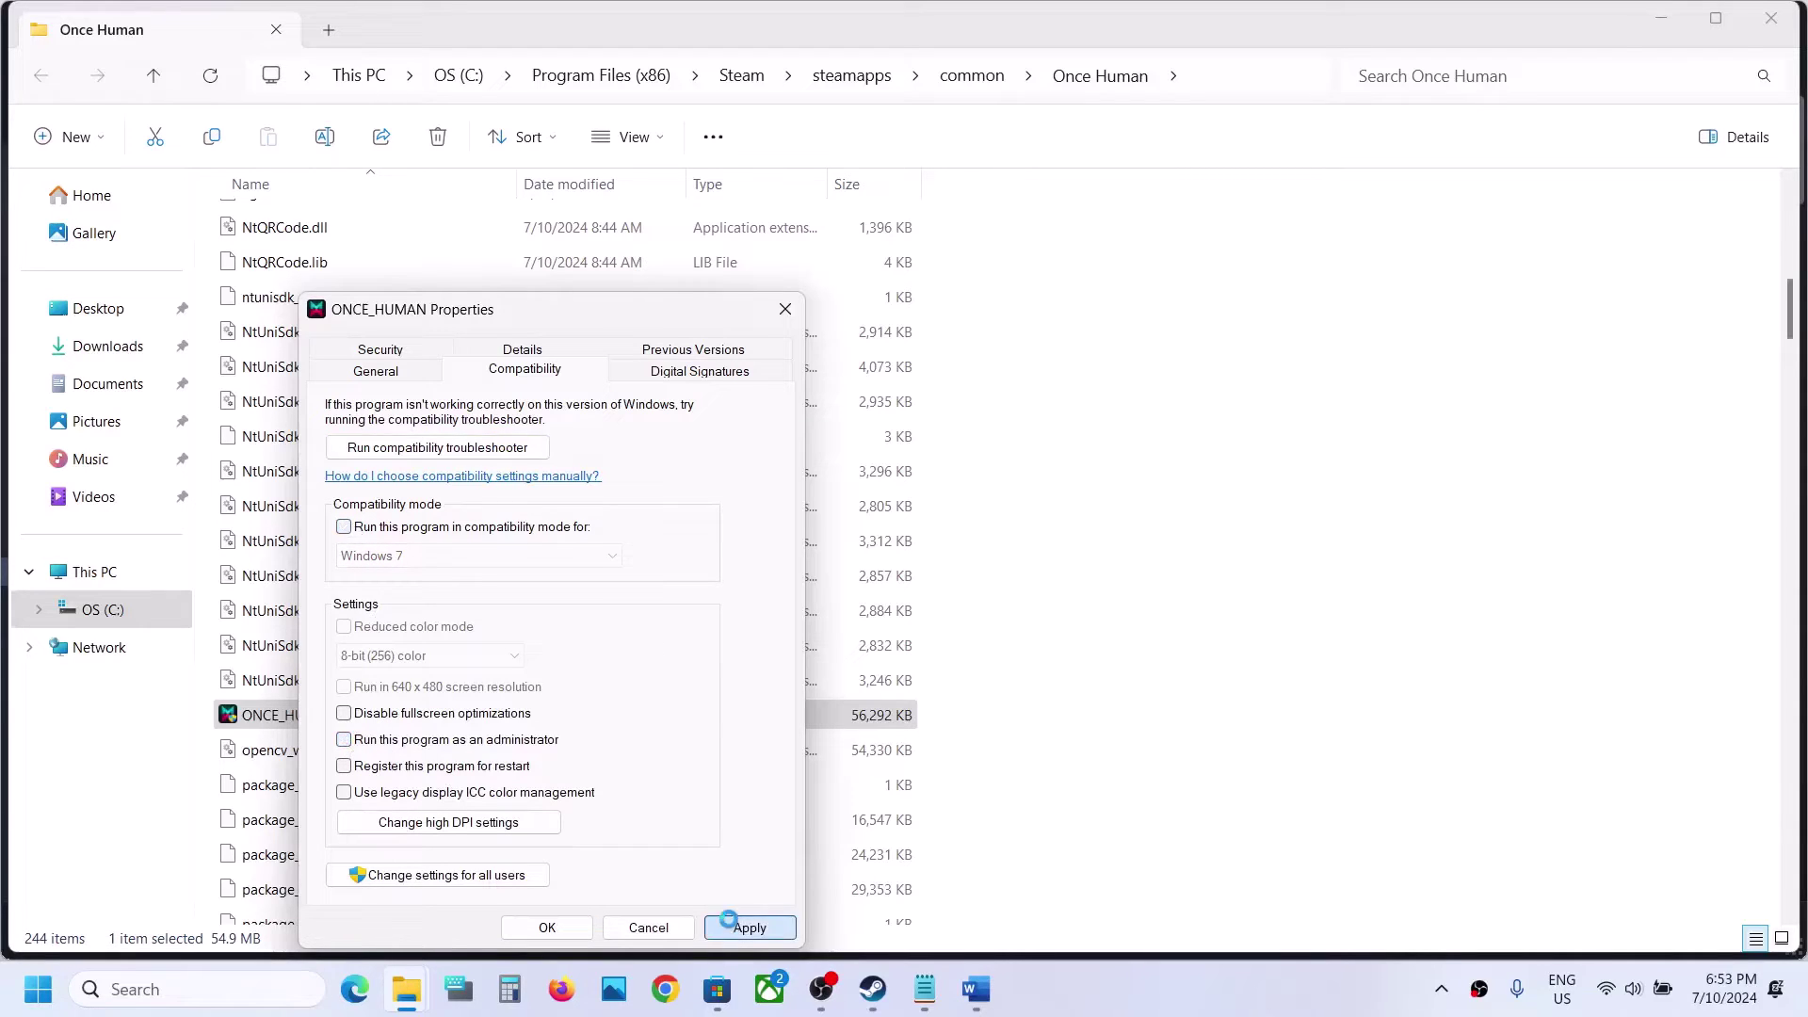
{"action": "left_click", "coordinate": [739, 925]}
{"action": "left_click", "coordinate": [550, 930]}
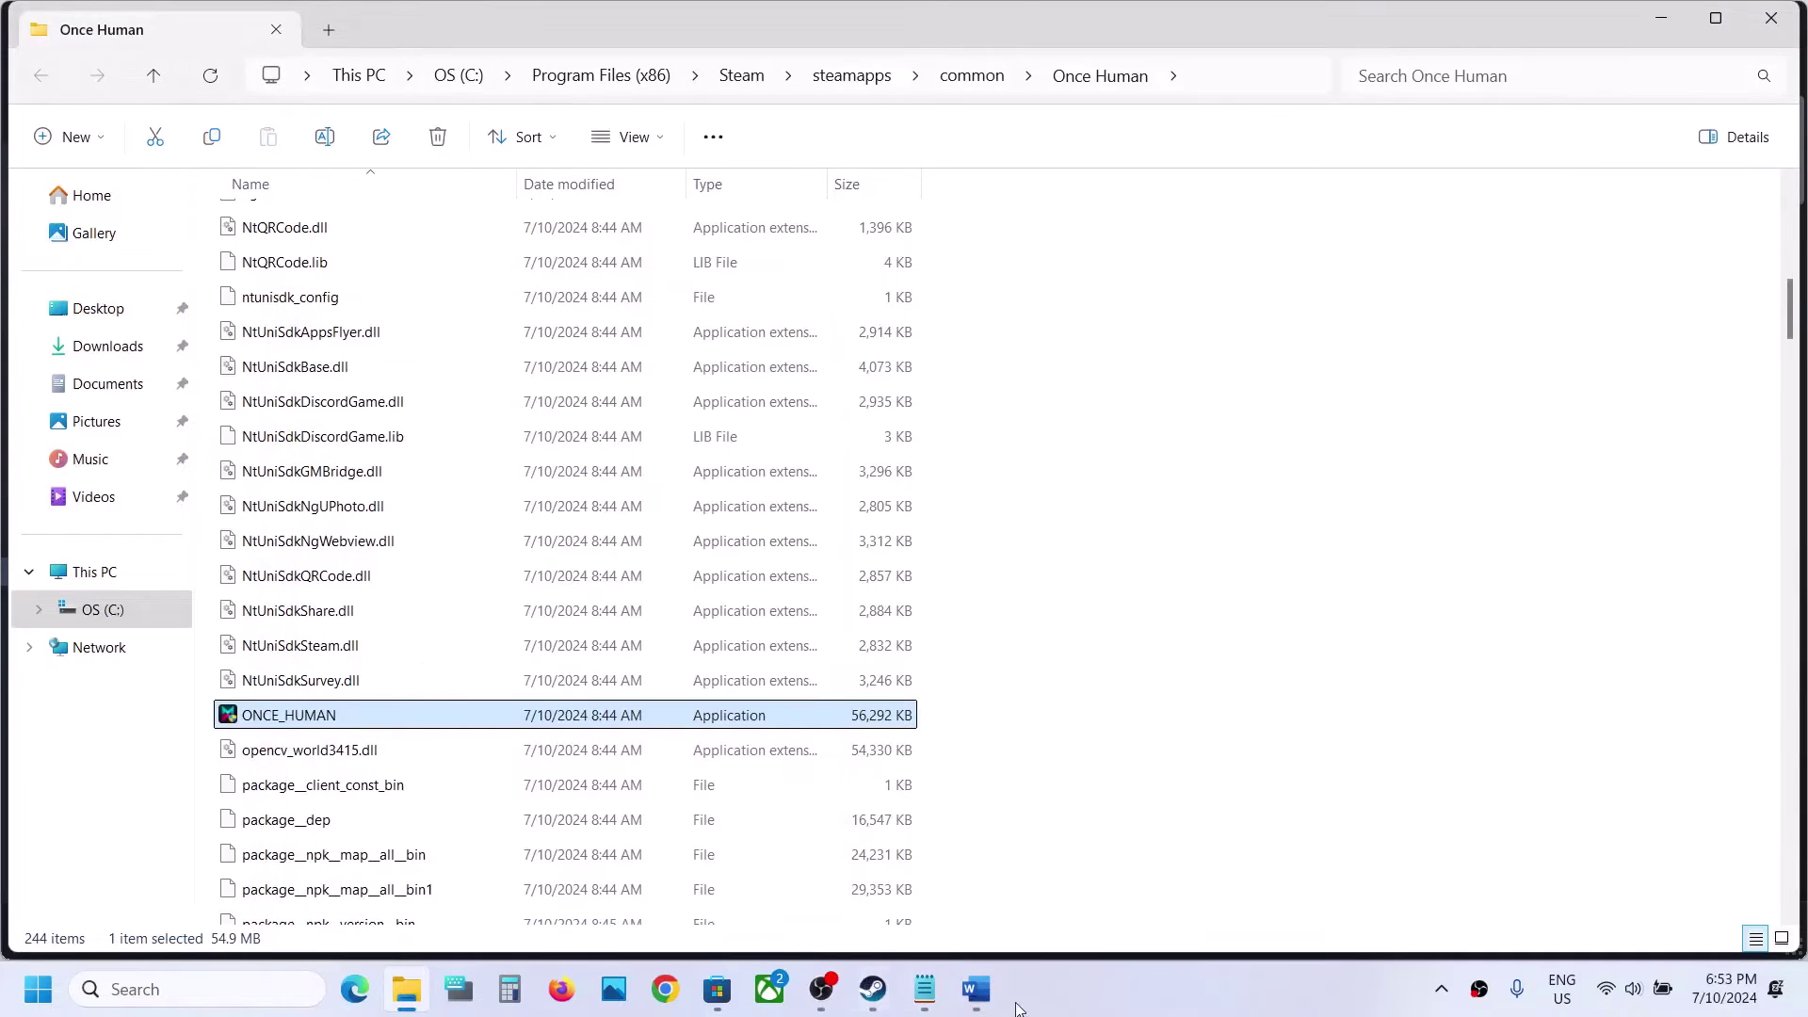
Read Step 7 in the Word document, then view the file verification option among Once Human's Installed Files properties in Steam
{"action": "left_click", "coordinate": [976, 989]}
{"action": "scroll", "coordinate": [789, 749], "scroll_direction": "down", "scroll_amount": 3}
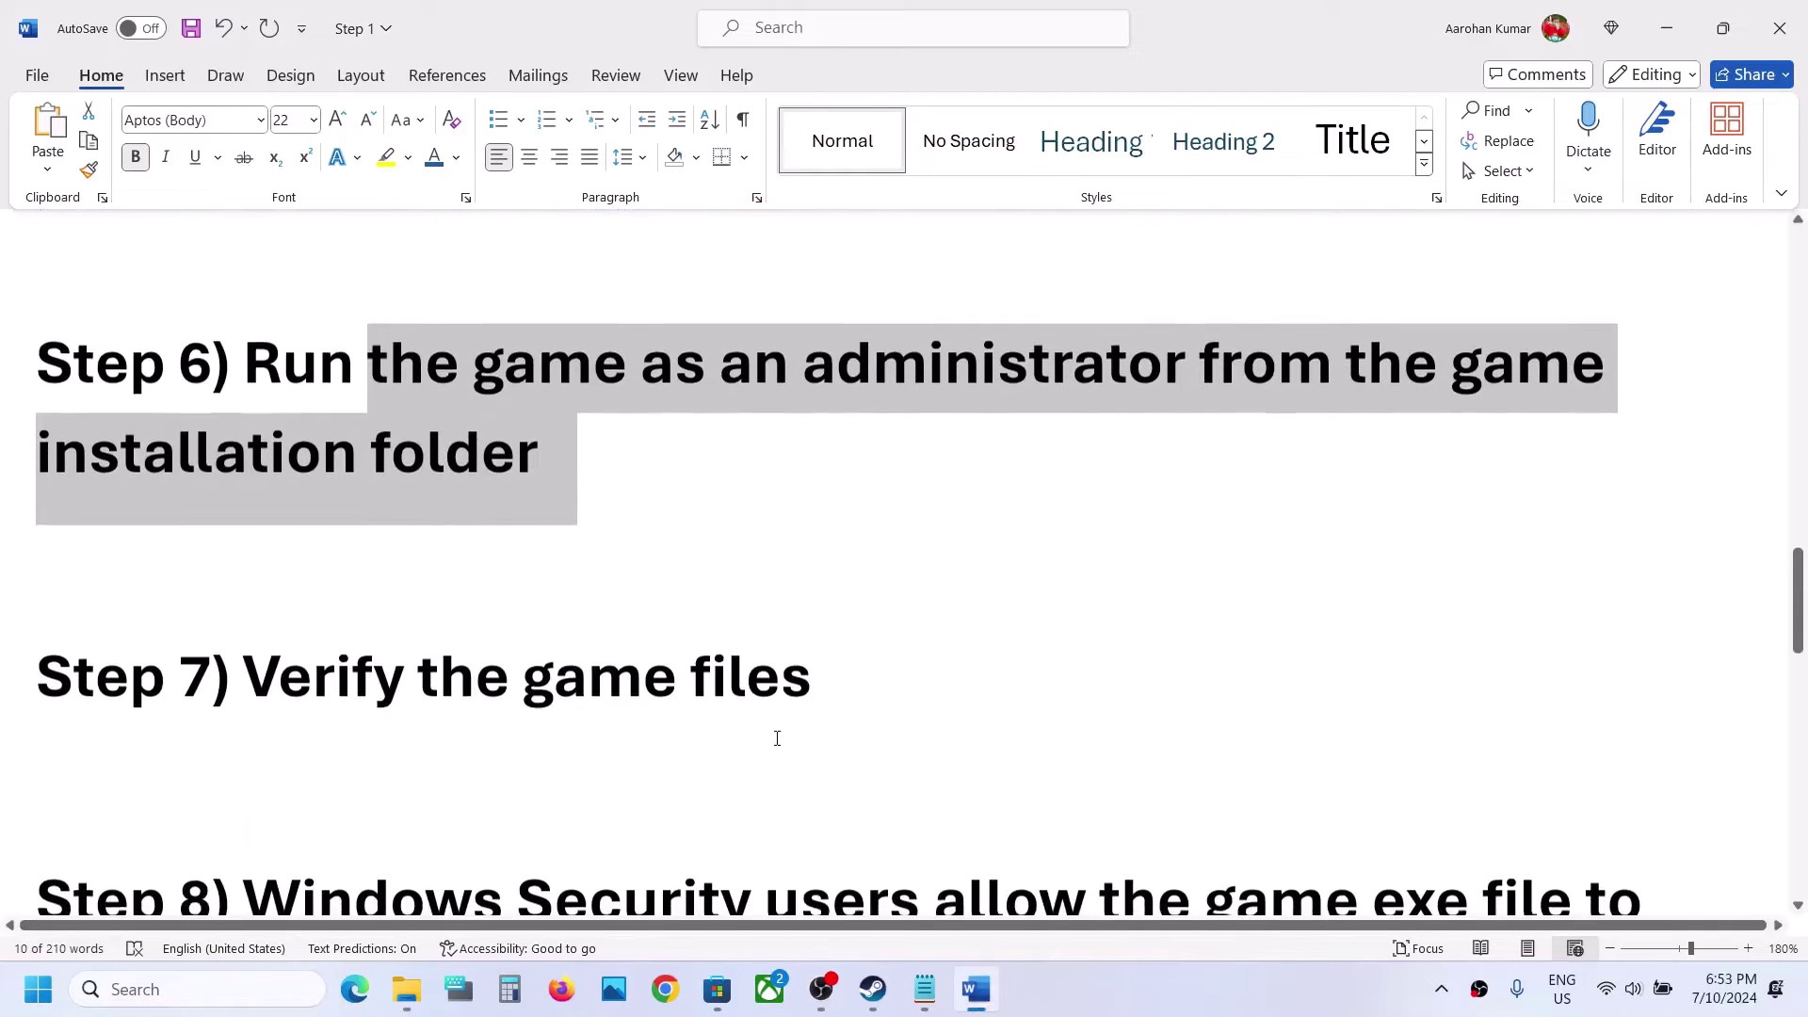
{"action": "left_click", "coordinate": [873, 989]}
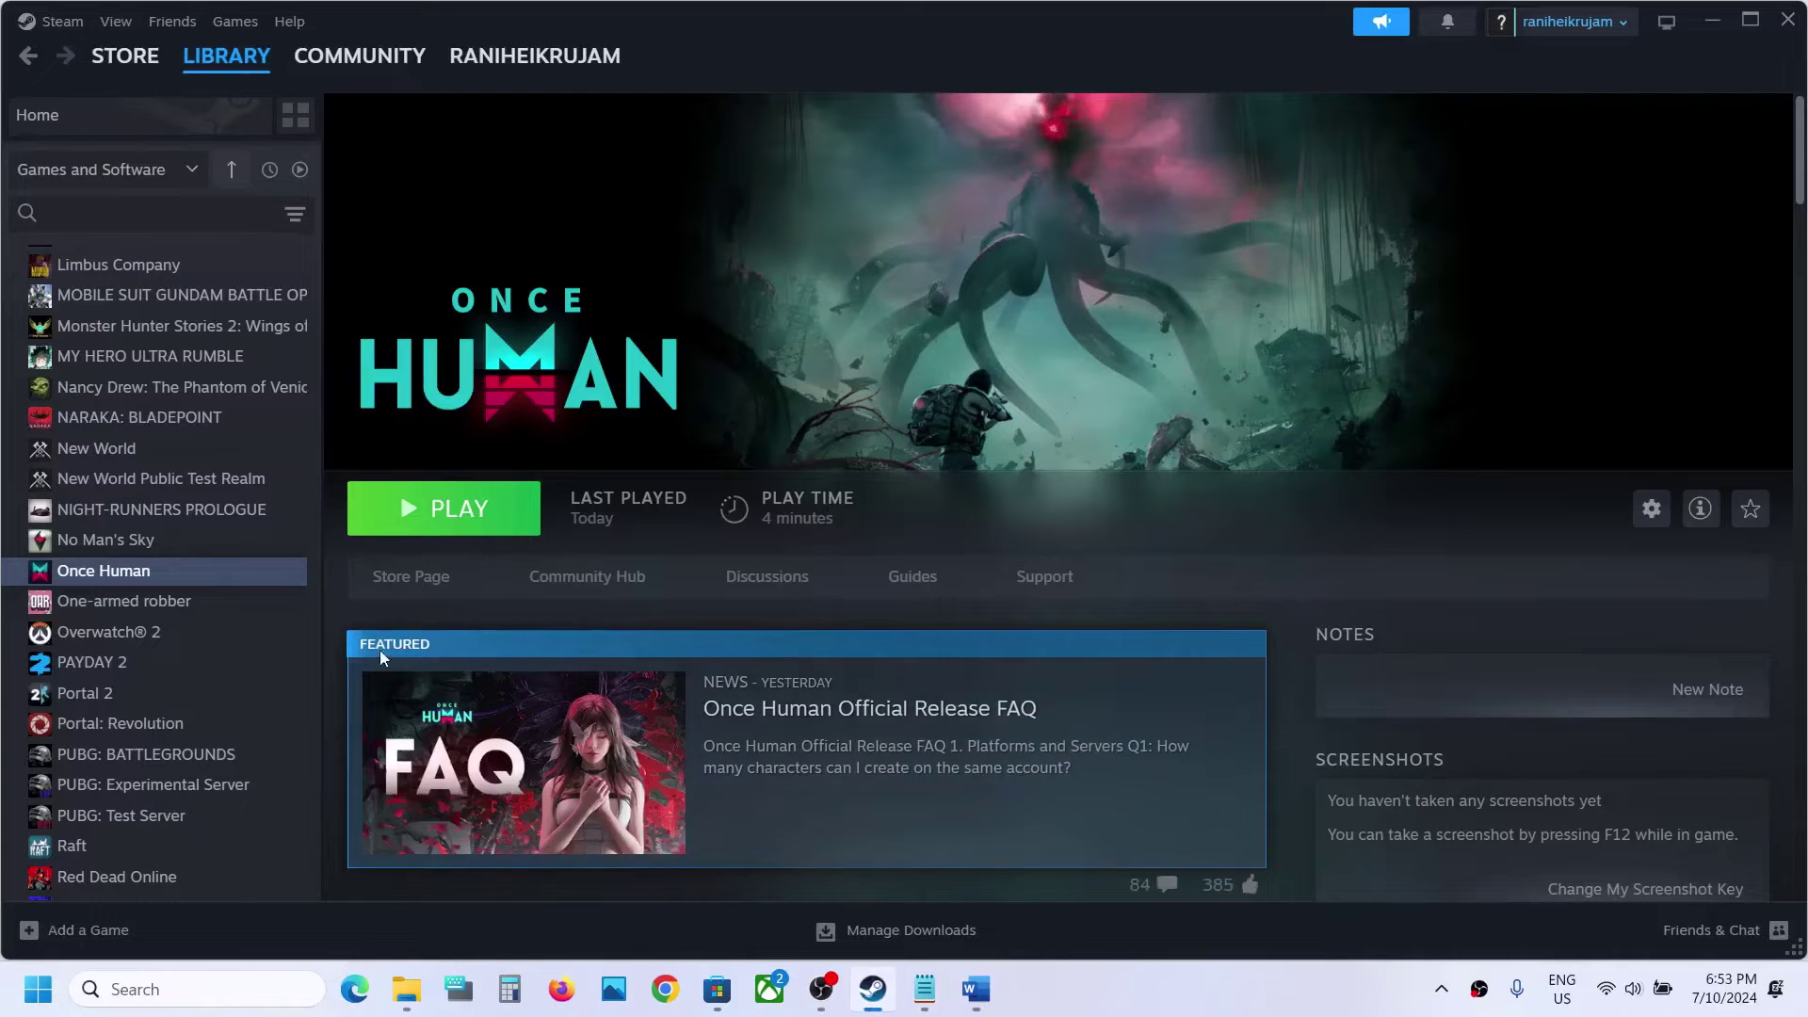
{"action": "right_click", "coordinate": [217, 565]}
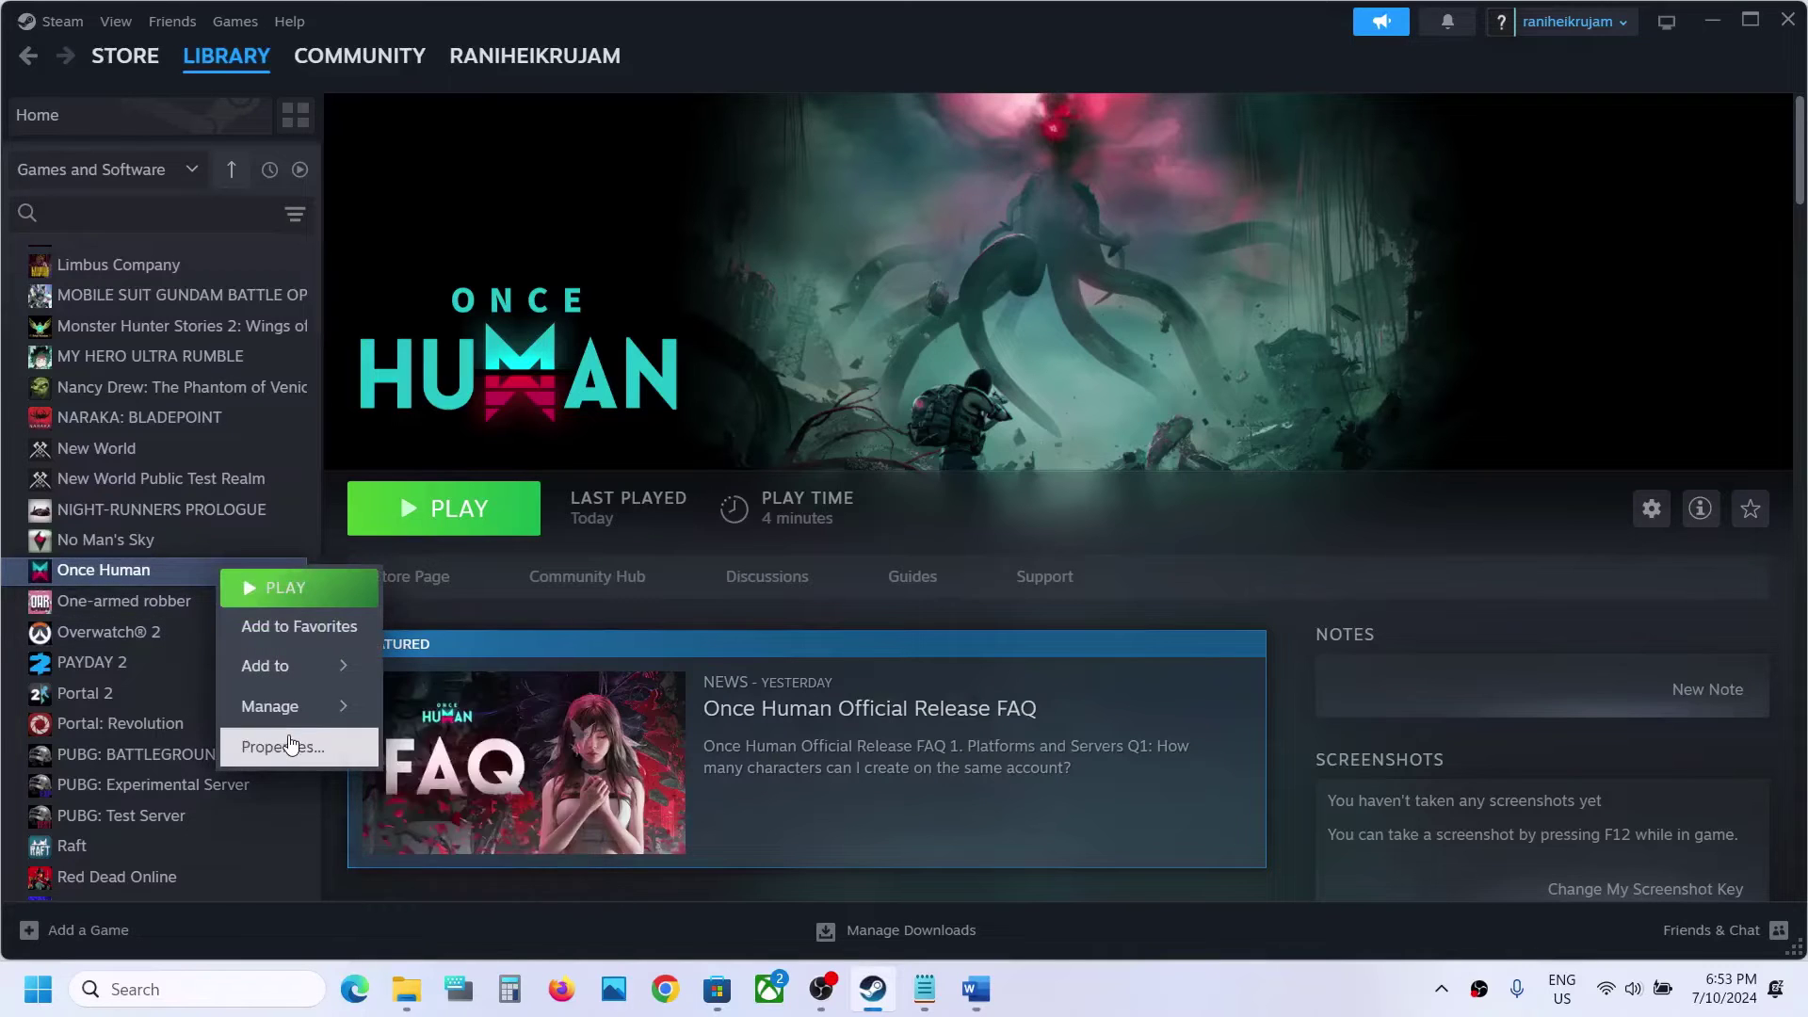
{"action": "left_click", "coordinate": [290, 745]}
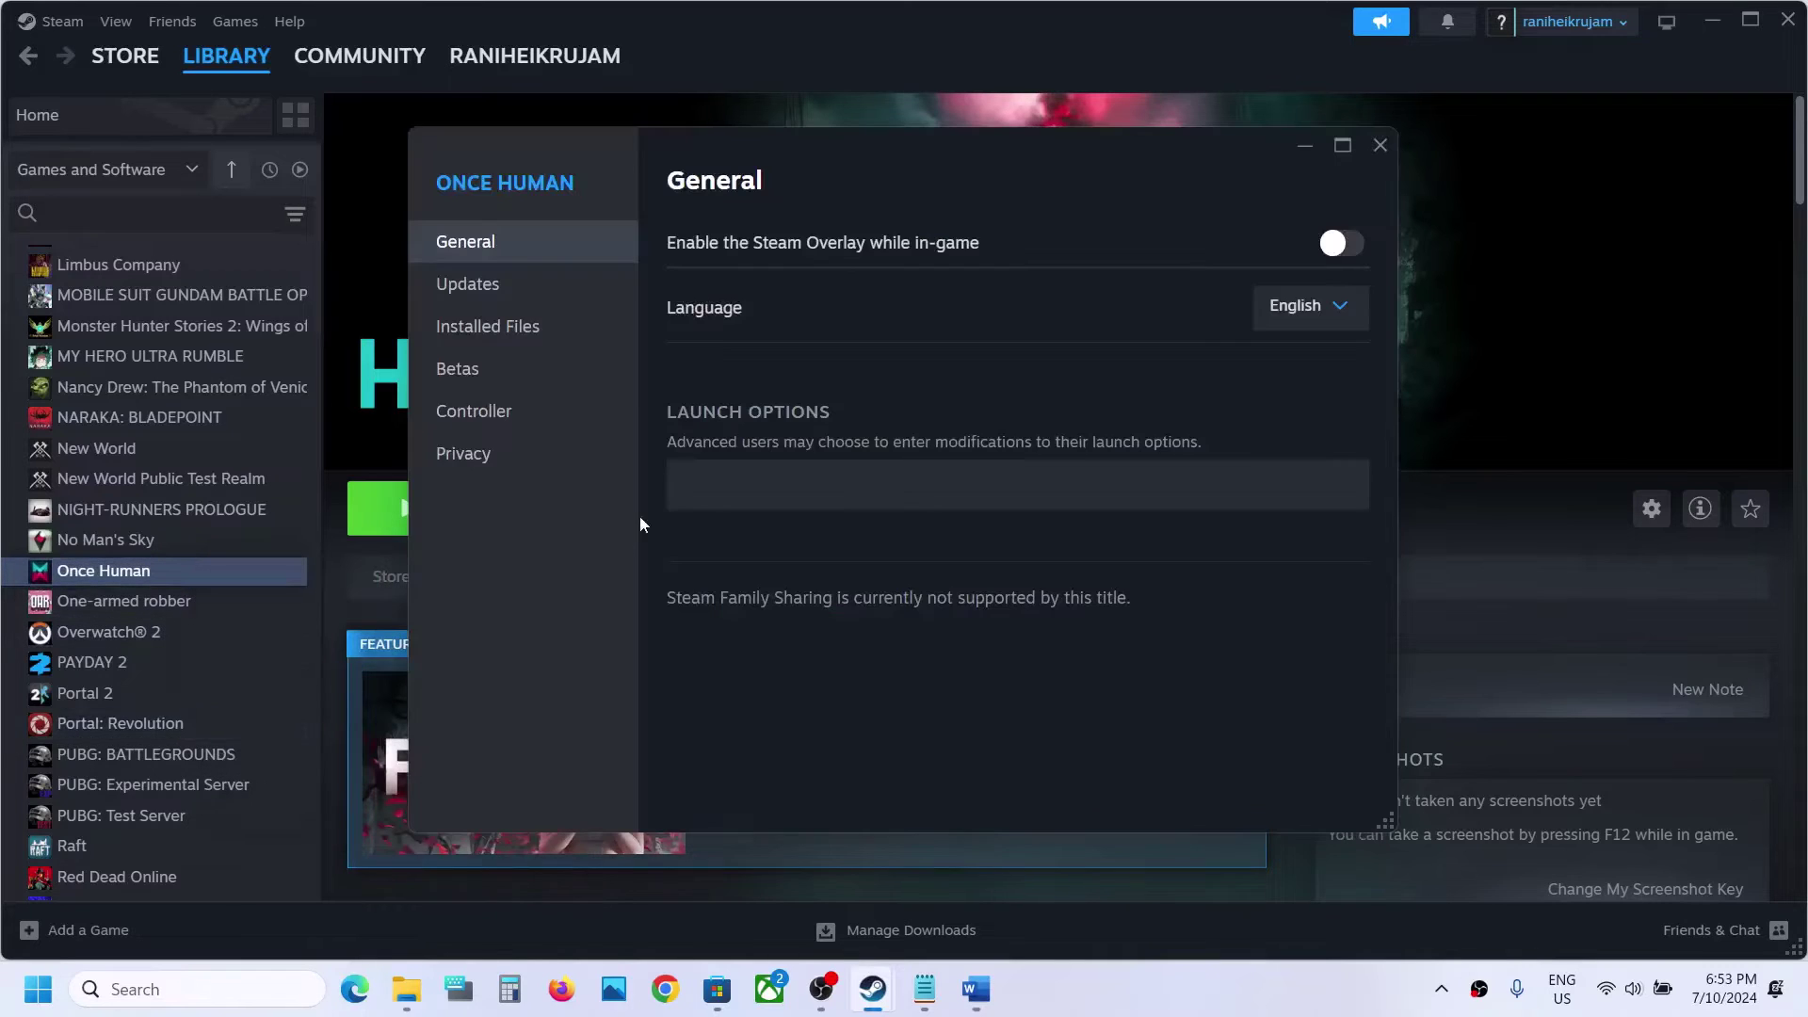
{"action": "left_click", "coordinate": [480, 347]}
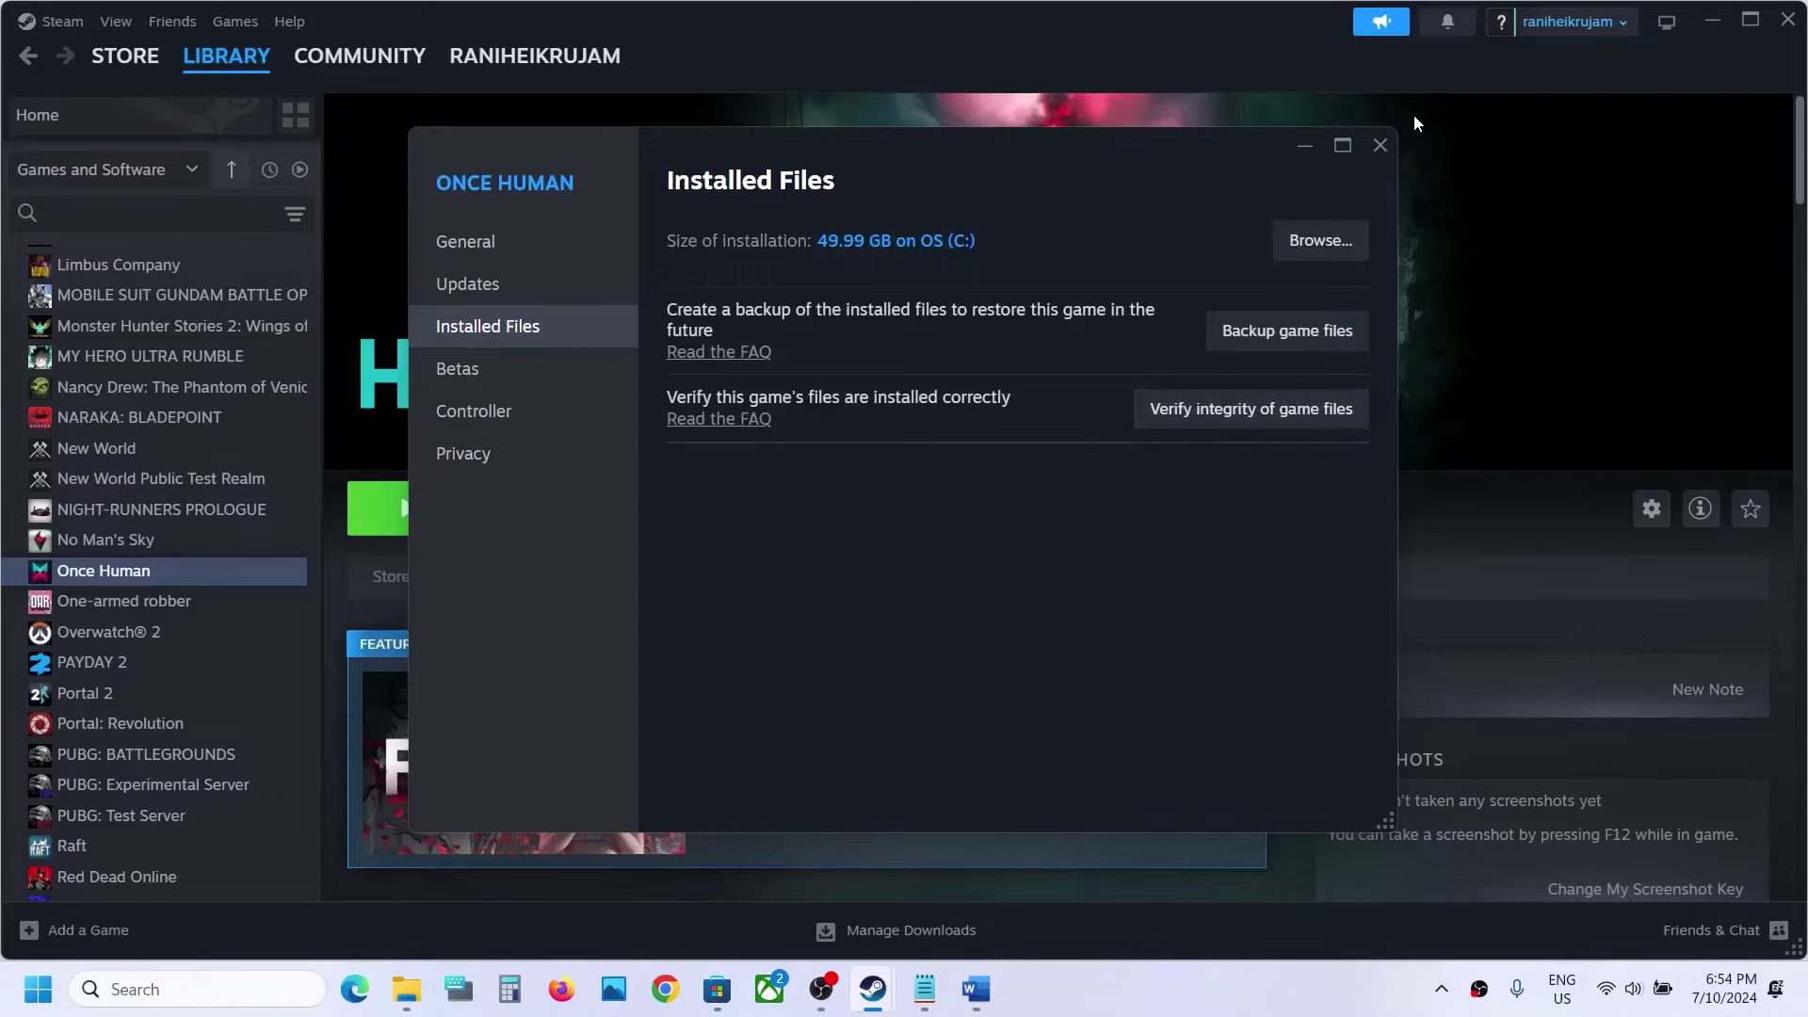
{"action": "left_click", "coordinate": [1380, 145]}
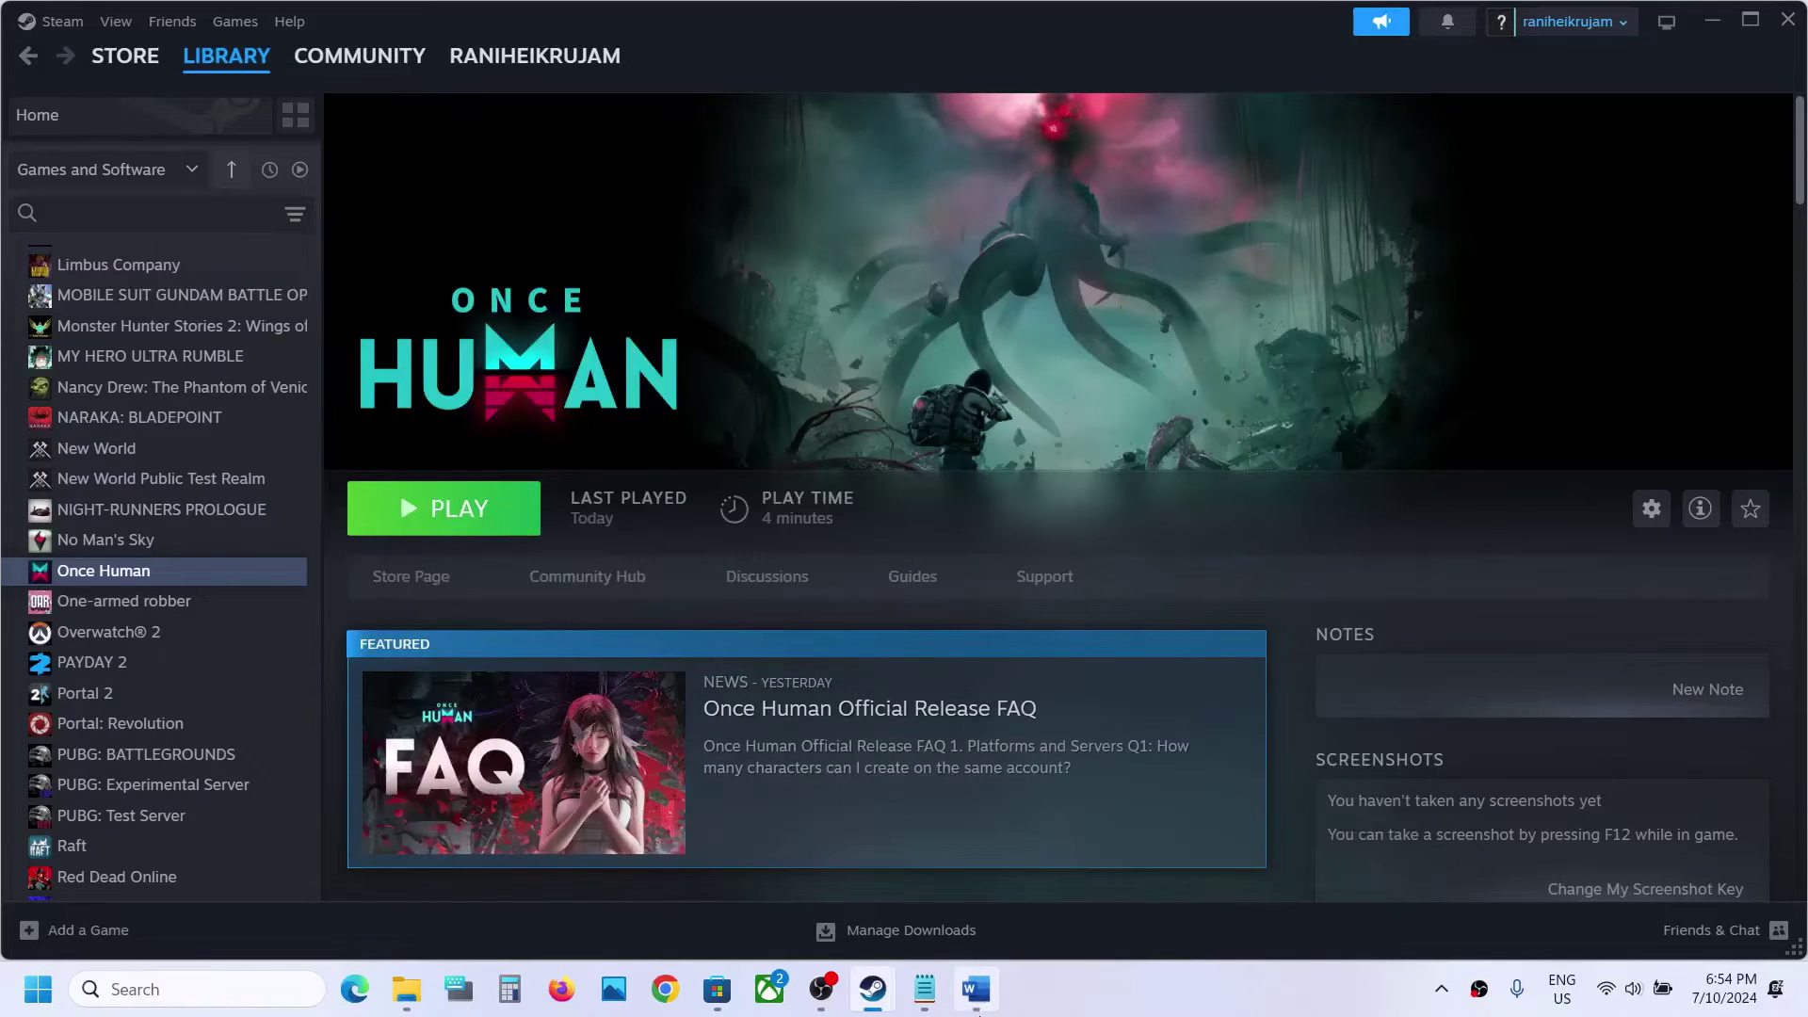
Return to the Word document and read Step 8 on allowing the game exe through controlled folder access, firewall and antivirus programs
{"action": "left_click", "coordinate": [976, 989]}
{"action": "scroll", "coordinate": [753, 691], "scroll_direction": "down", "scroll_amount": 3}
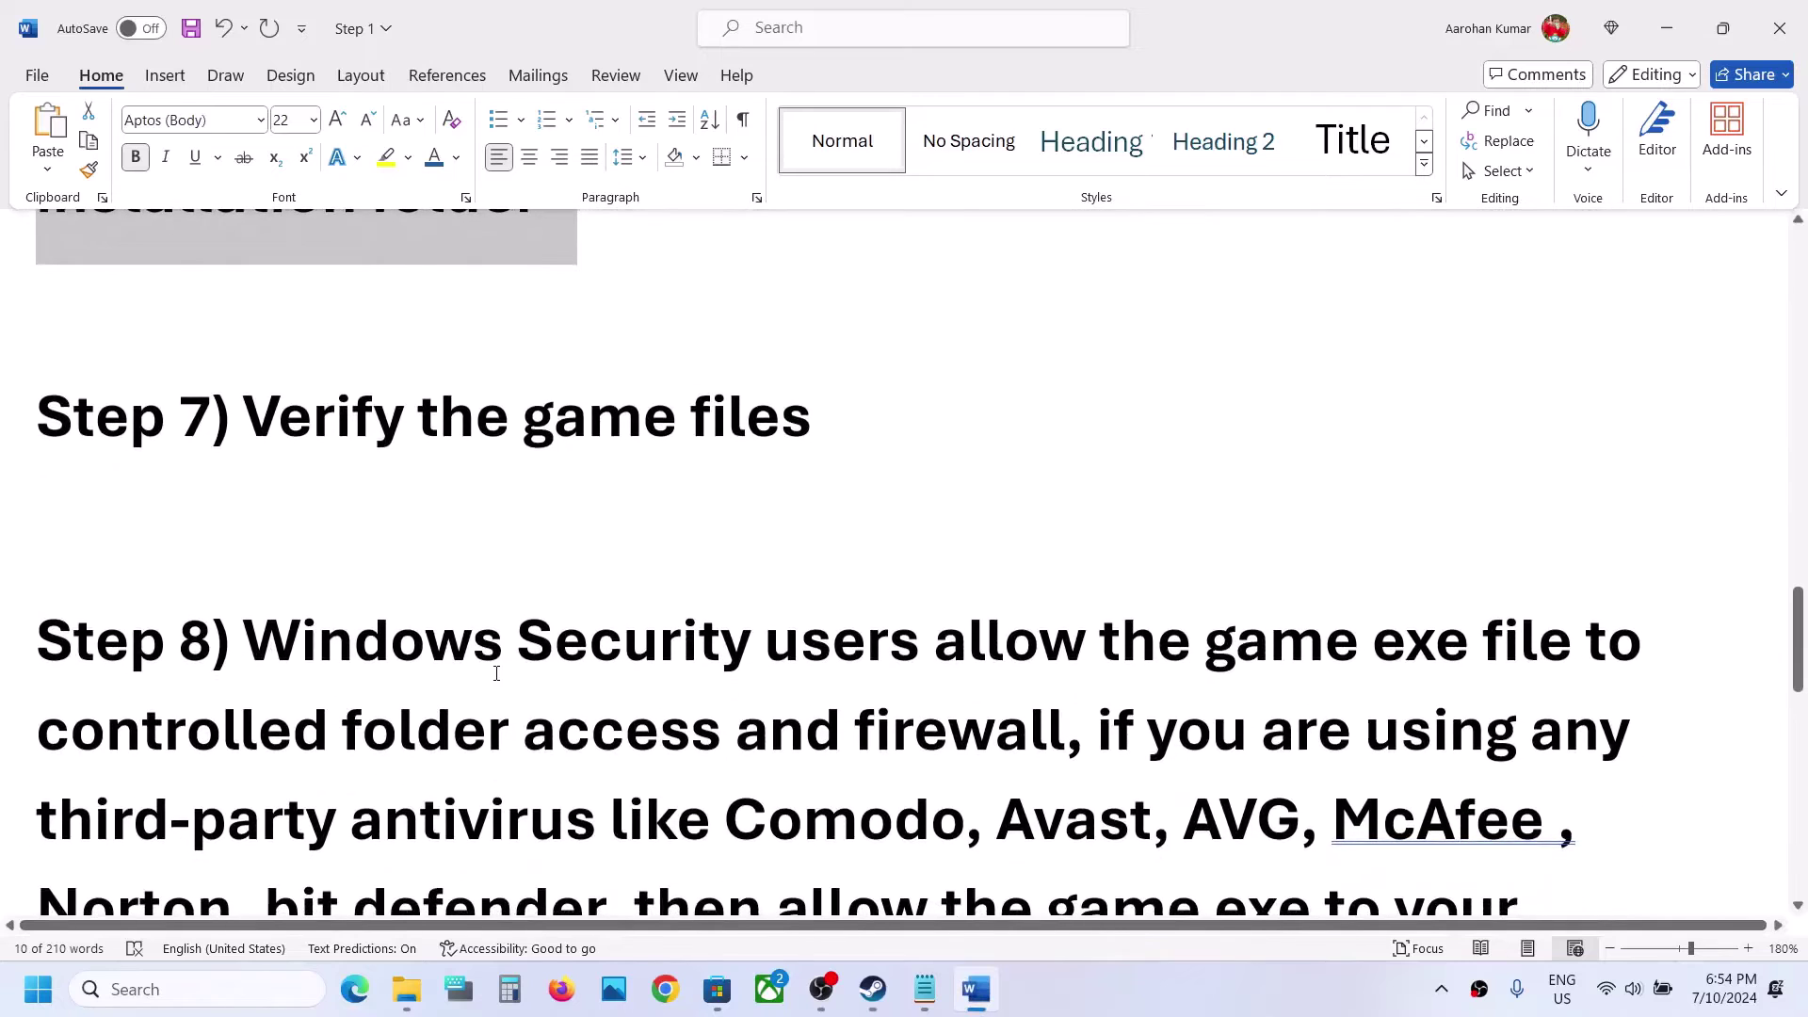
{"action": "scroll", "coordinate": [496, 673], "scroll_direction": "down", "scroll_amount": 1}
{"action": "scroll", "coordinate": [461, 725], "scroll_direction": "down", "scroll_amount": 1}
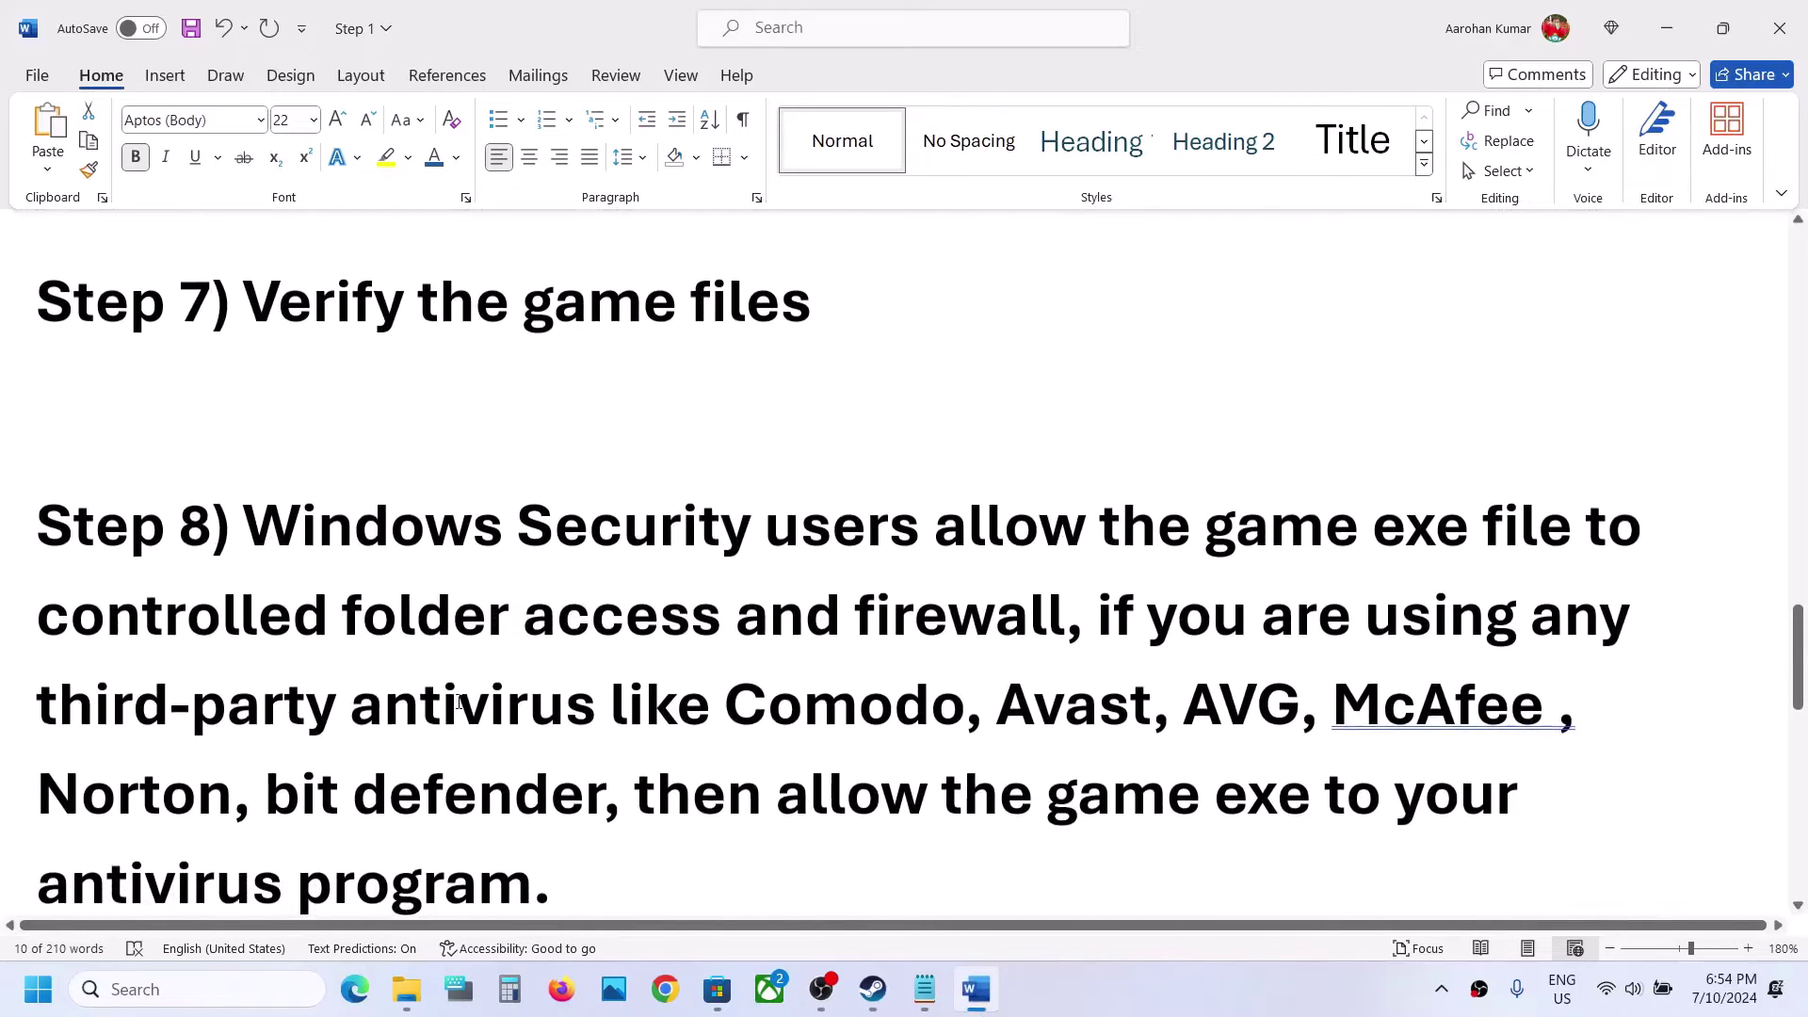
{"action": "left_click_drag", "start_coordinate": [258, 720], "coordinate": [818, 784]}
{"action": "left_click", "coordinate": [817, 785]}
{"action": "scroll", "coordinate": [815, 781], "scroll_direction": "down", "scroll_amount": 2}
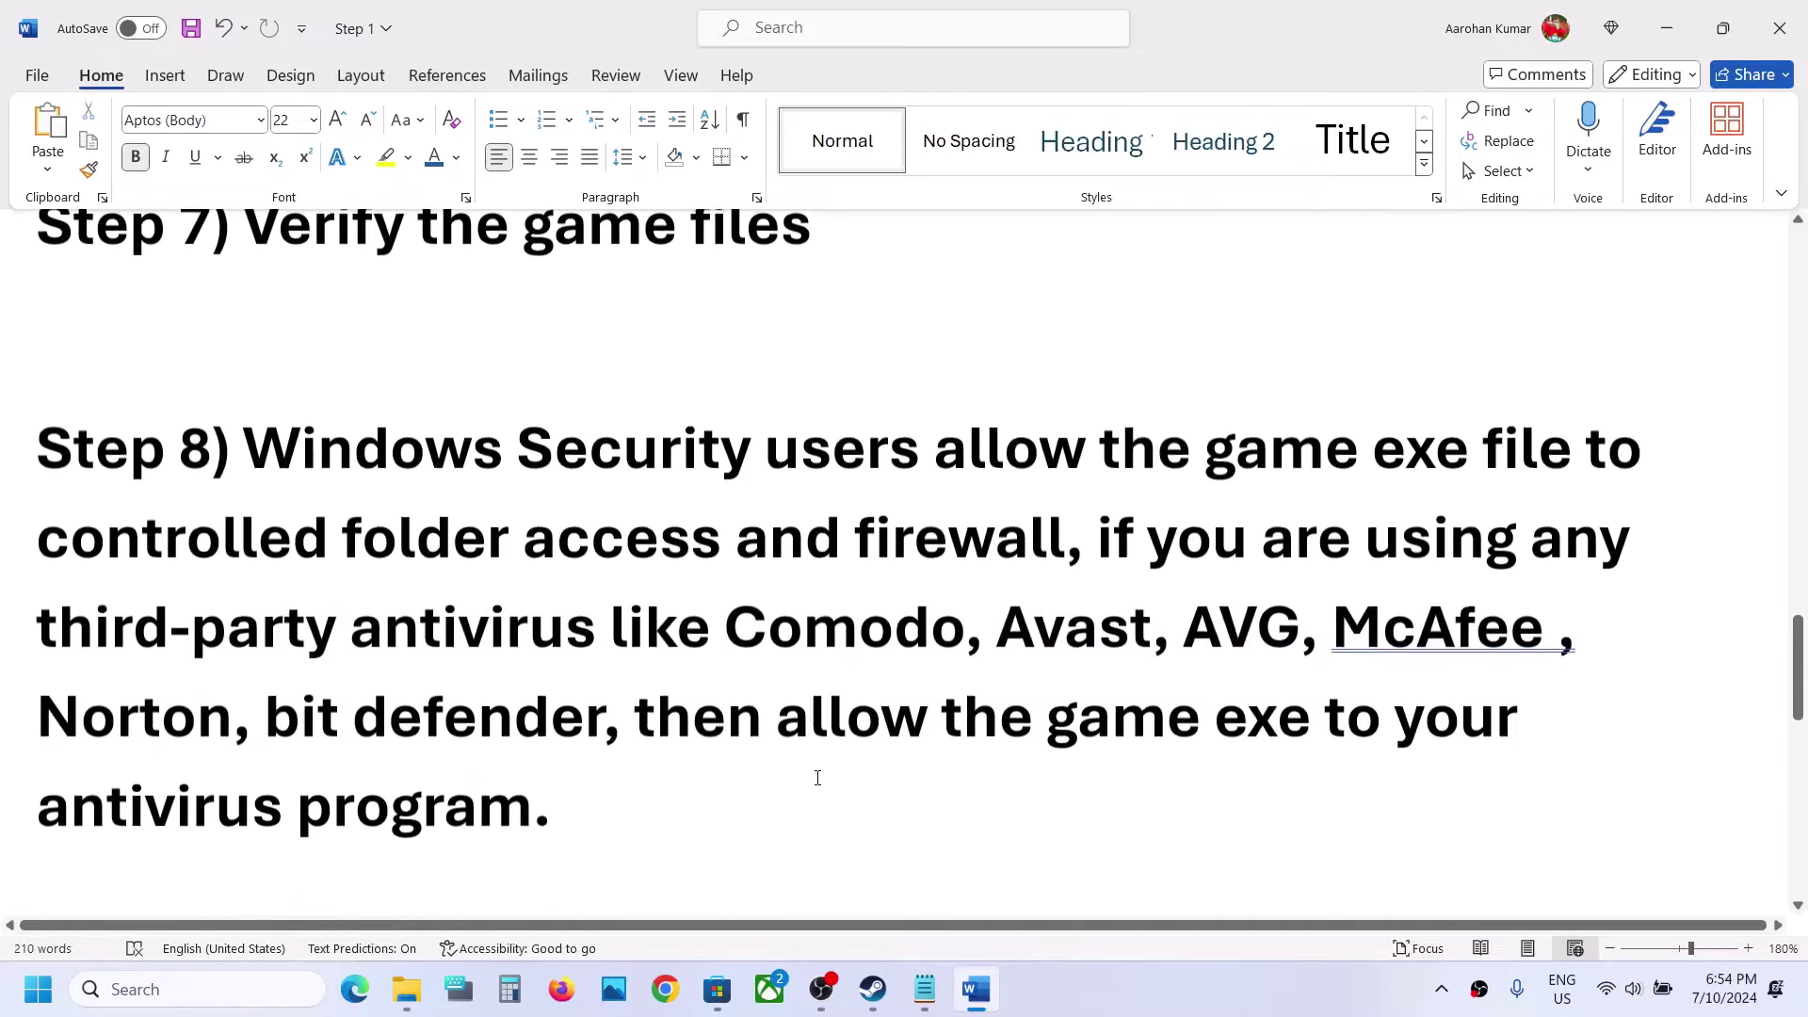
{"action": "left_click_drag", "start_coordinate": [633, 698], "coordinate": [528, 803]}
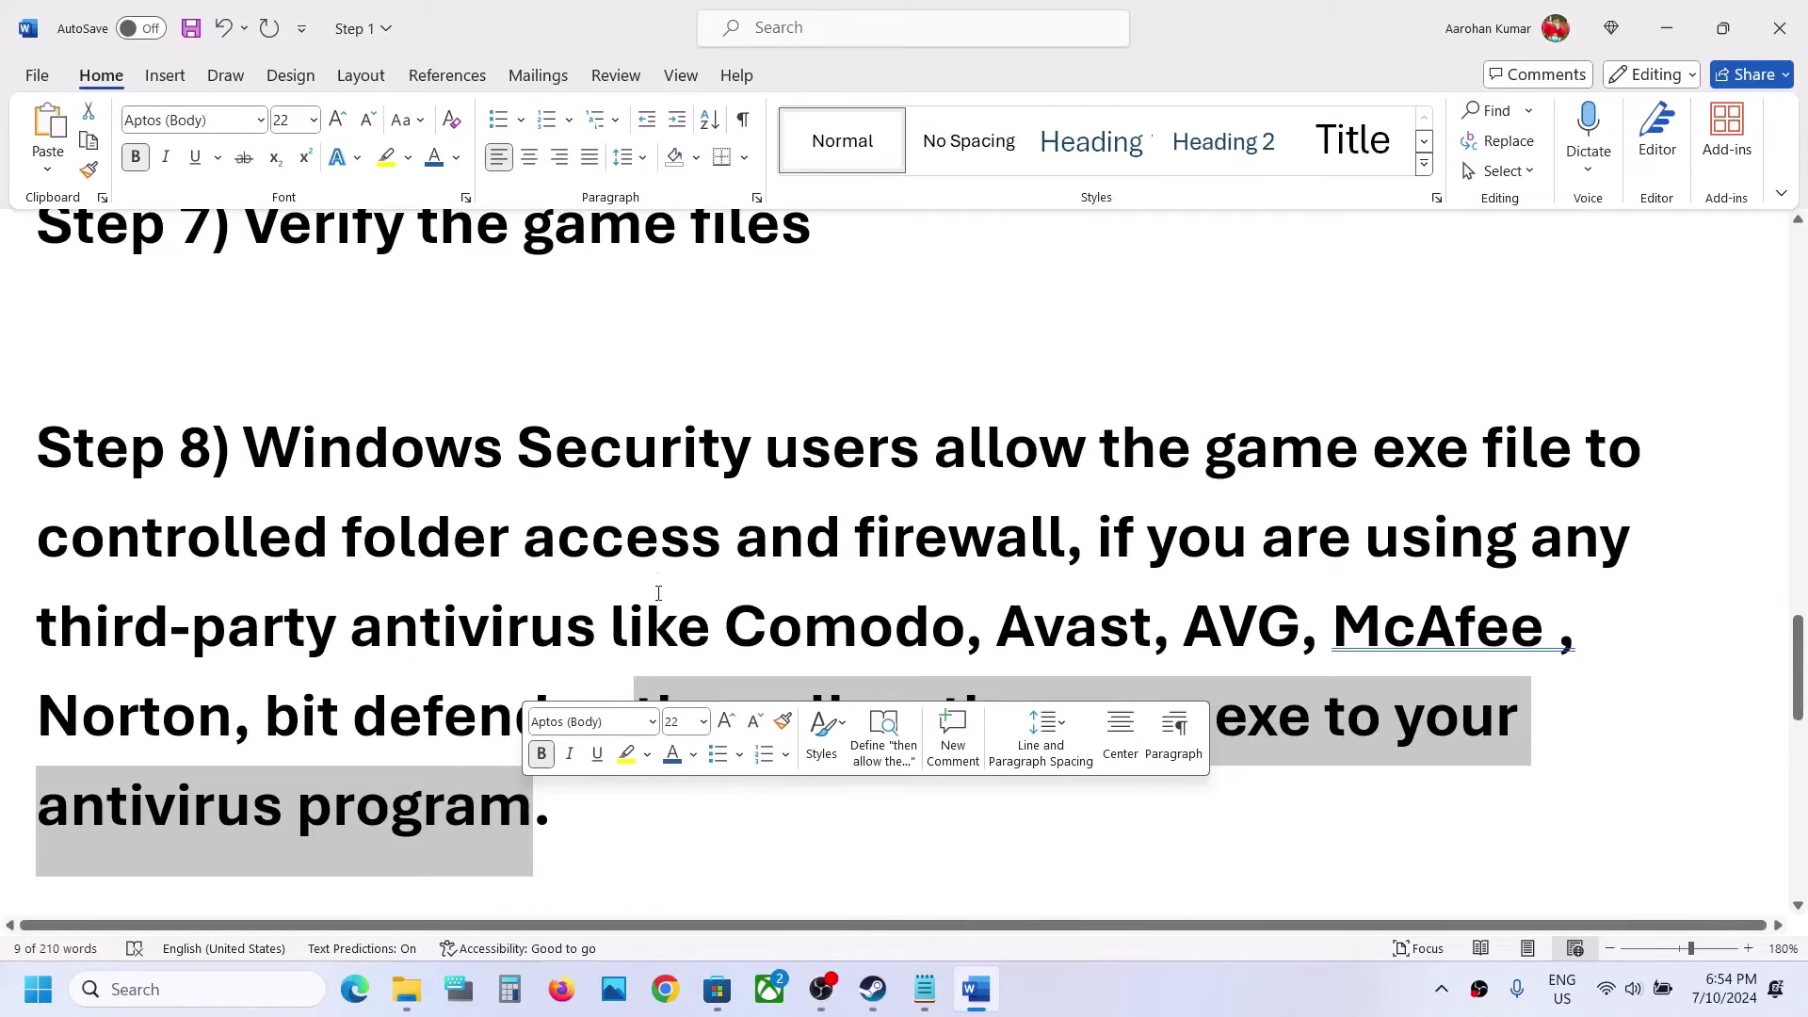
{"action": "left_click_drag", "start_coordinate": [516, 476], "coordinate": [625, 475]}
Open Virus & threat protection from the Windows privacy settings and go to the apps allowed through Controlled folder access
{"action": "key", "text": "super+i"}
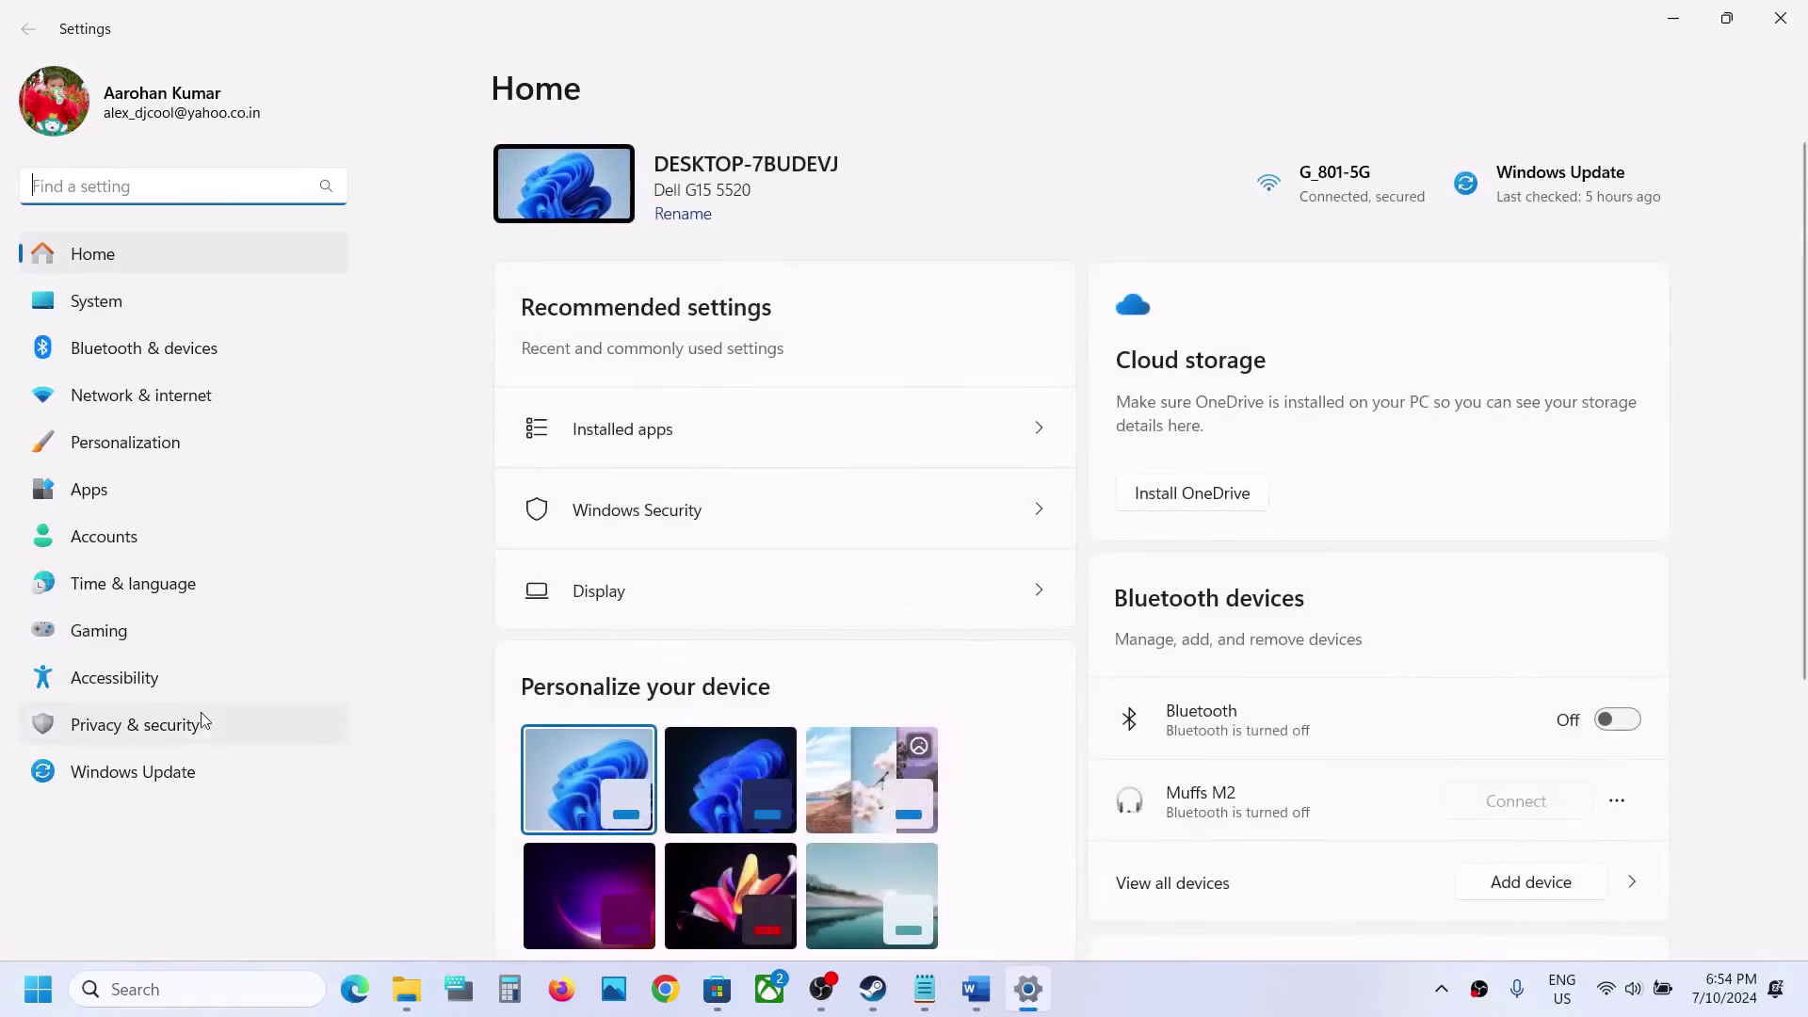
{"action": "left_click", "coordinate": [189, 736]}
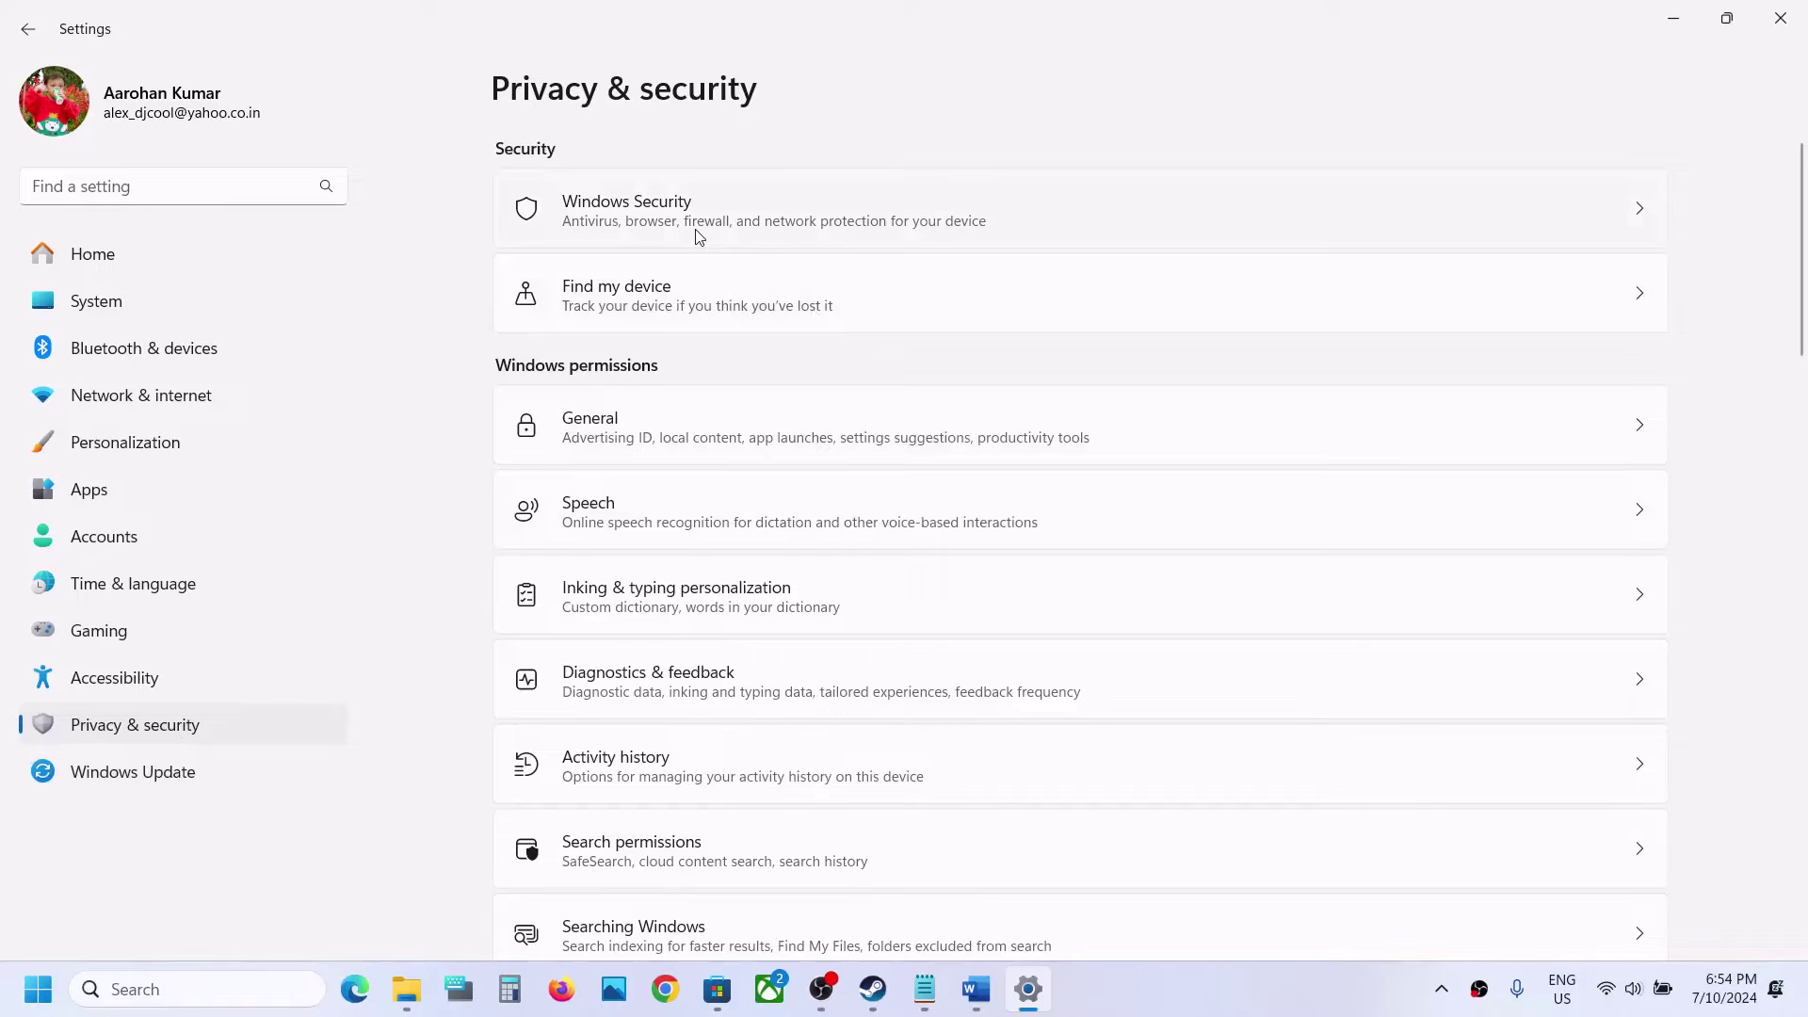
{"action": "left_click", "coordinate": [795, 193]}
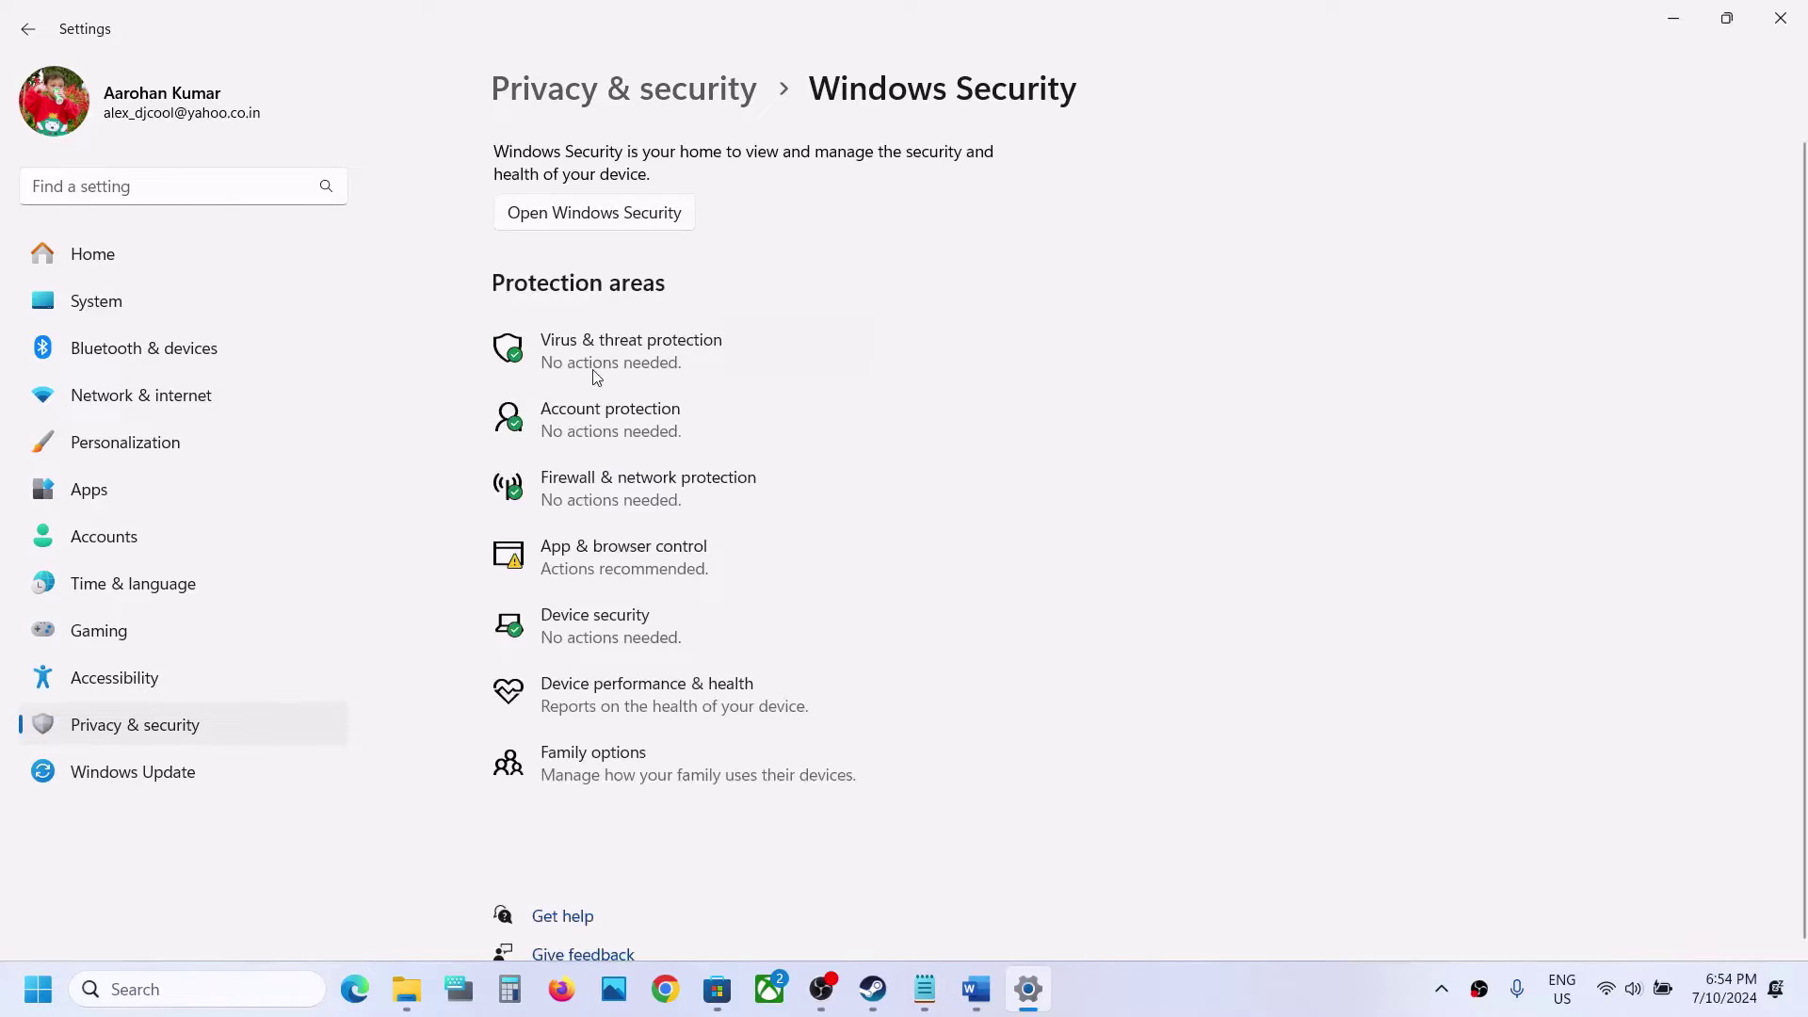
{"action": "left_click", "coordinate": [596, 375]}
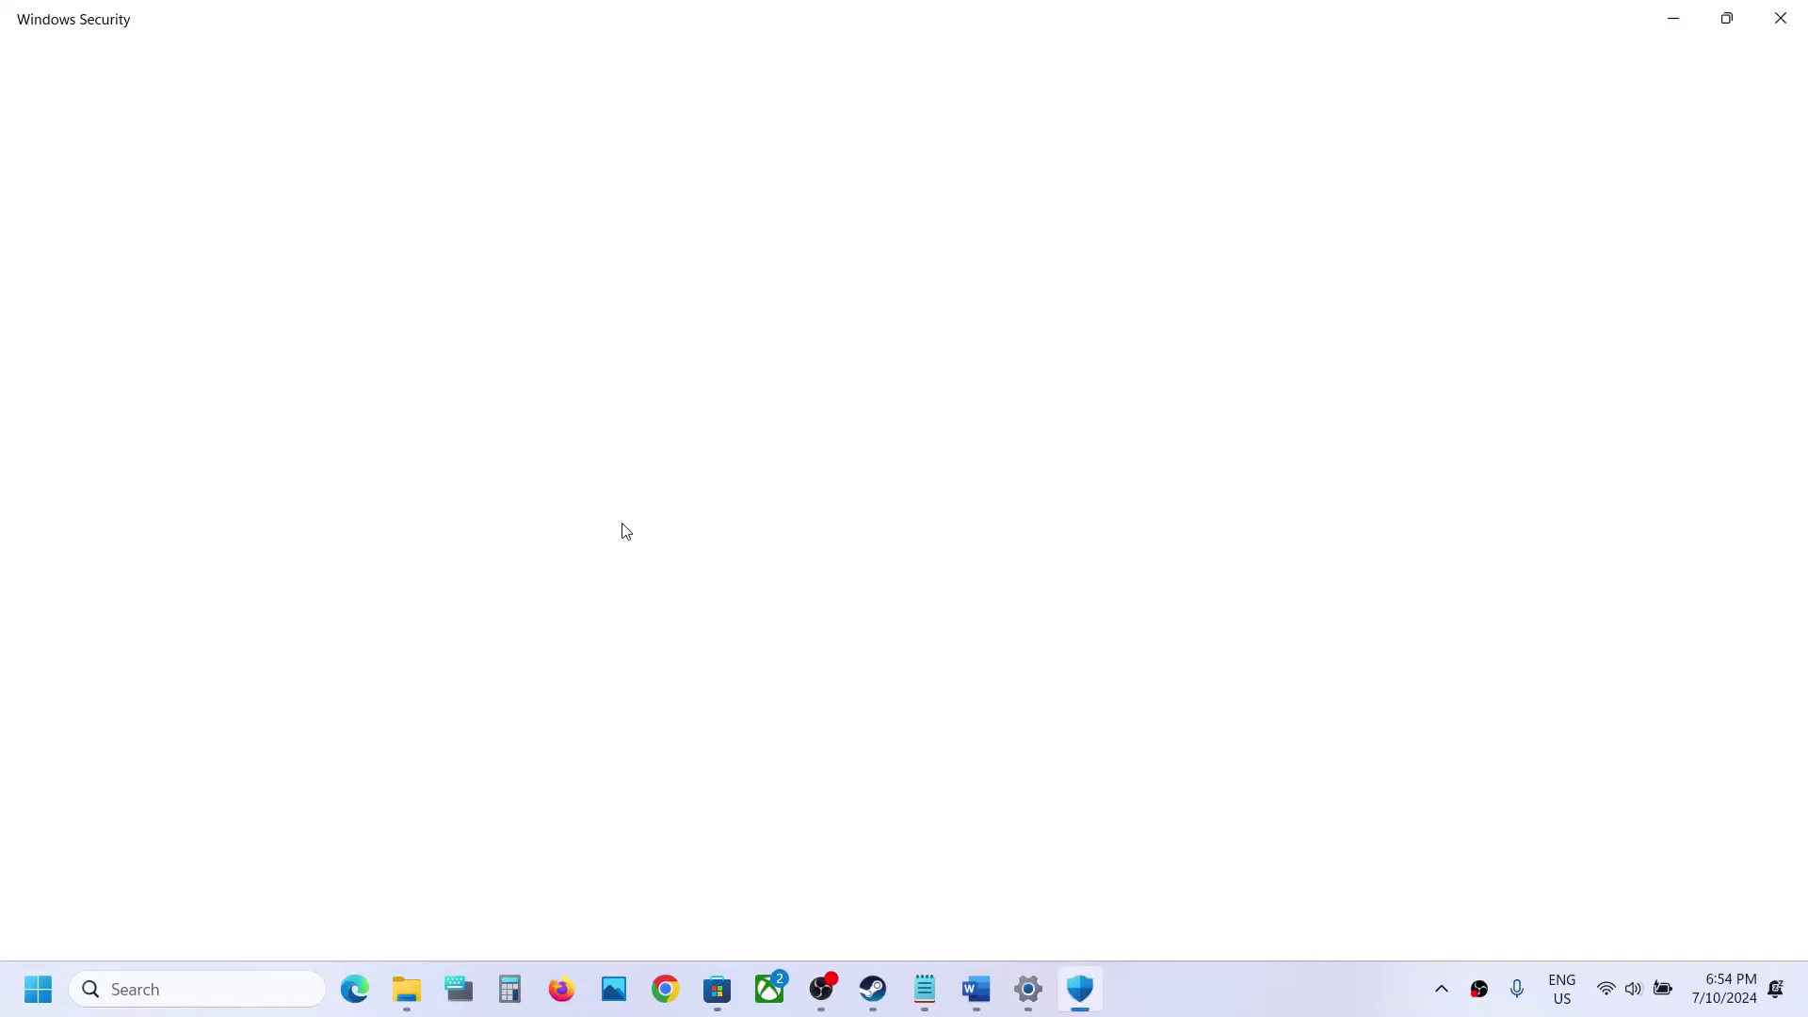
{"action": "scroll", "coordinate": [621, 530], "scroll_direction": "down", "scroll_amount": 3}
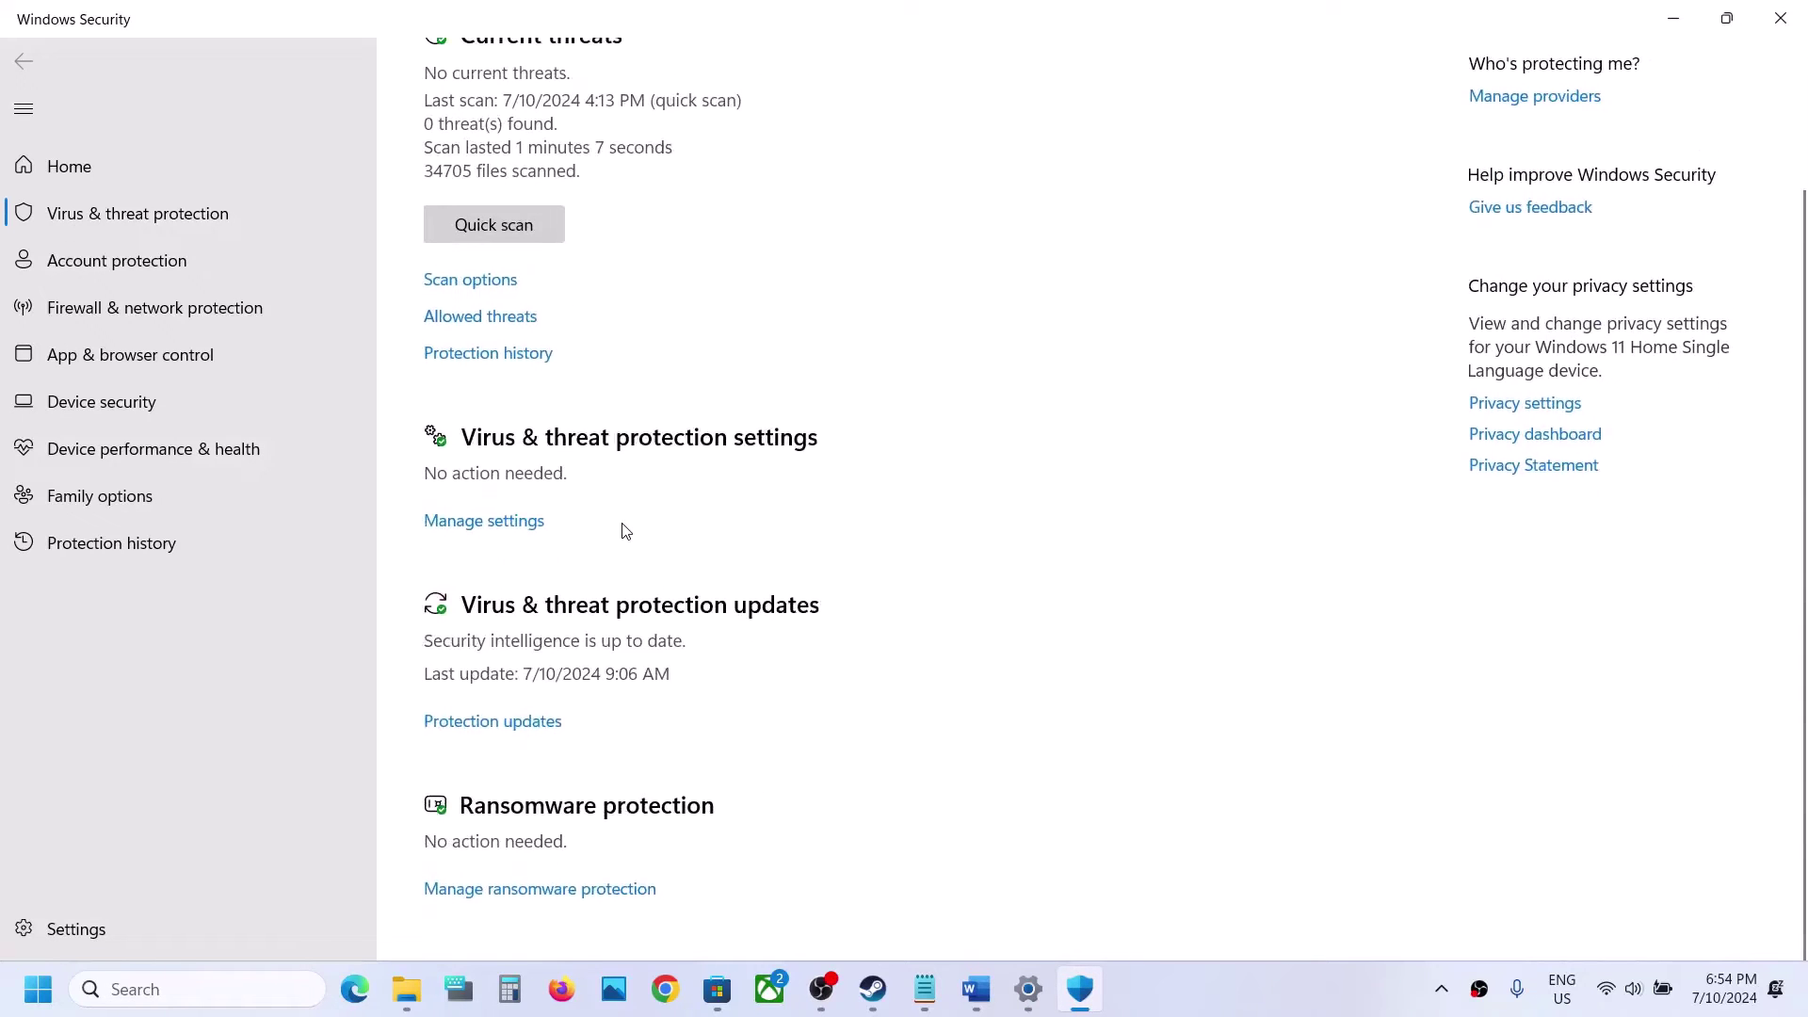
{"action": "left_click", "coordinate": [562, 902]}
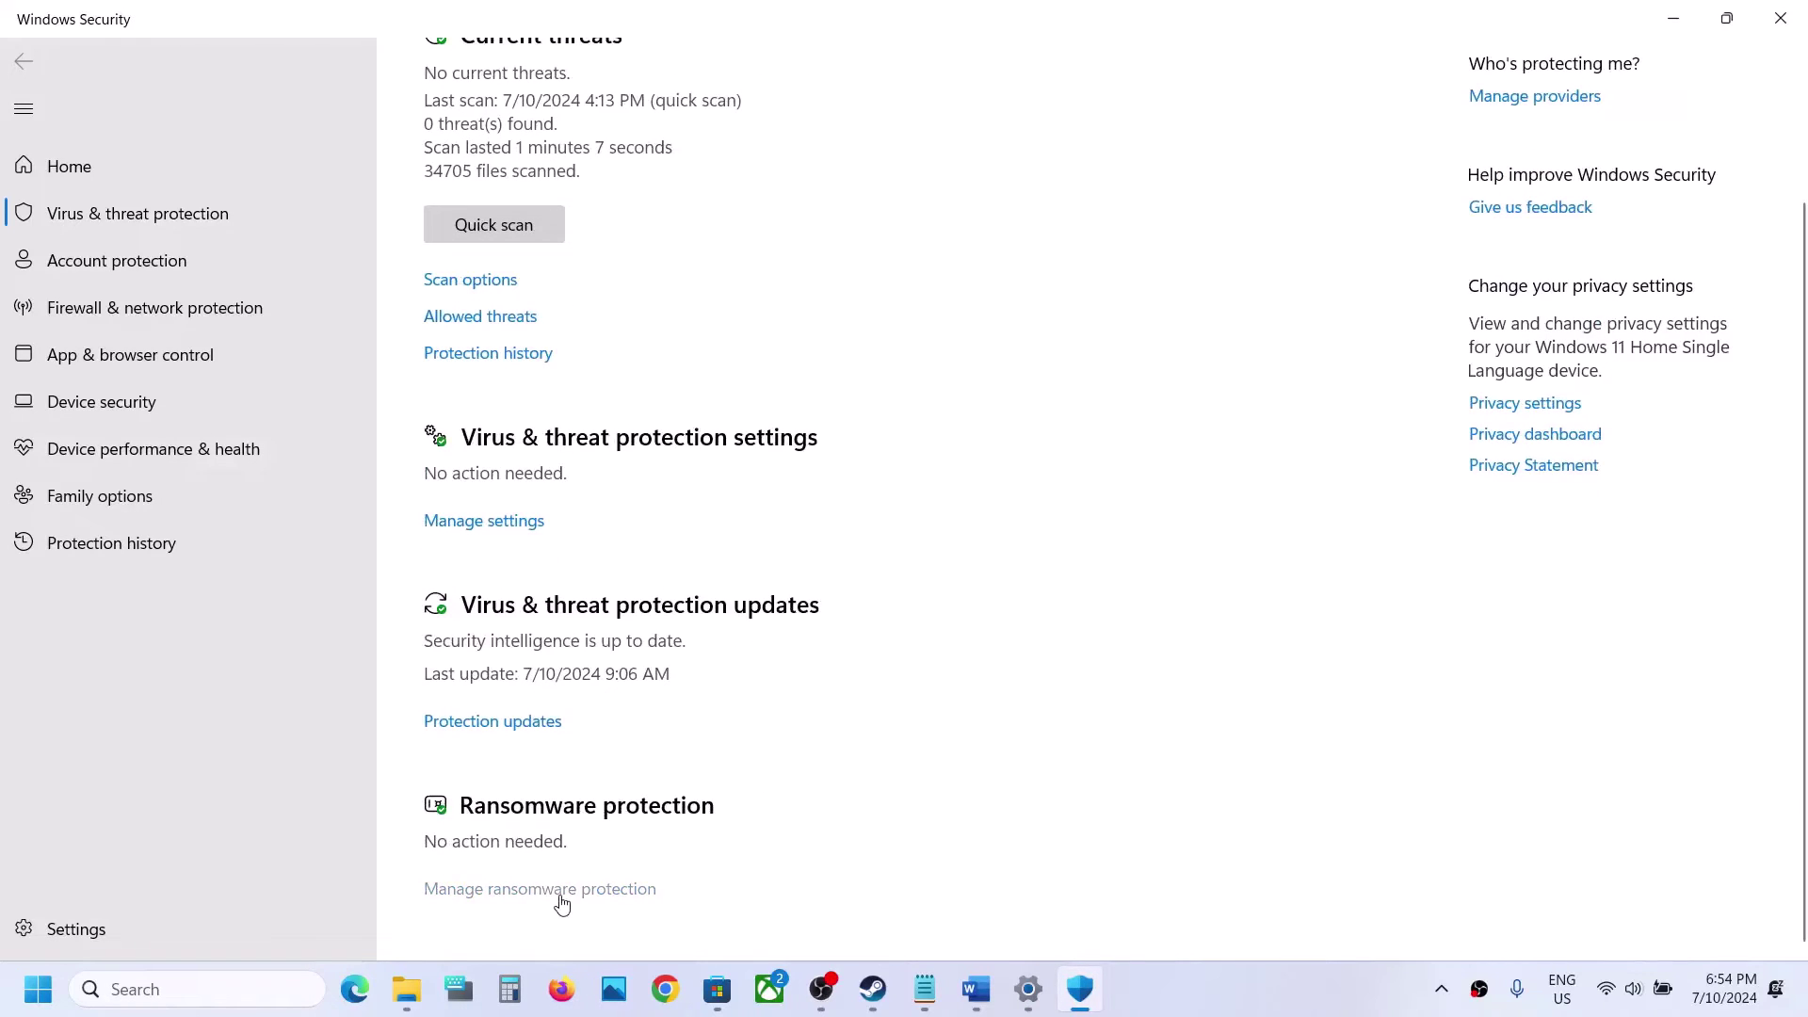
{"action": "left_click", "coordinate": [619, 483]}
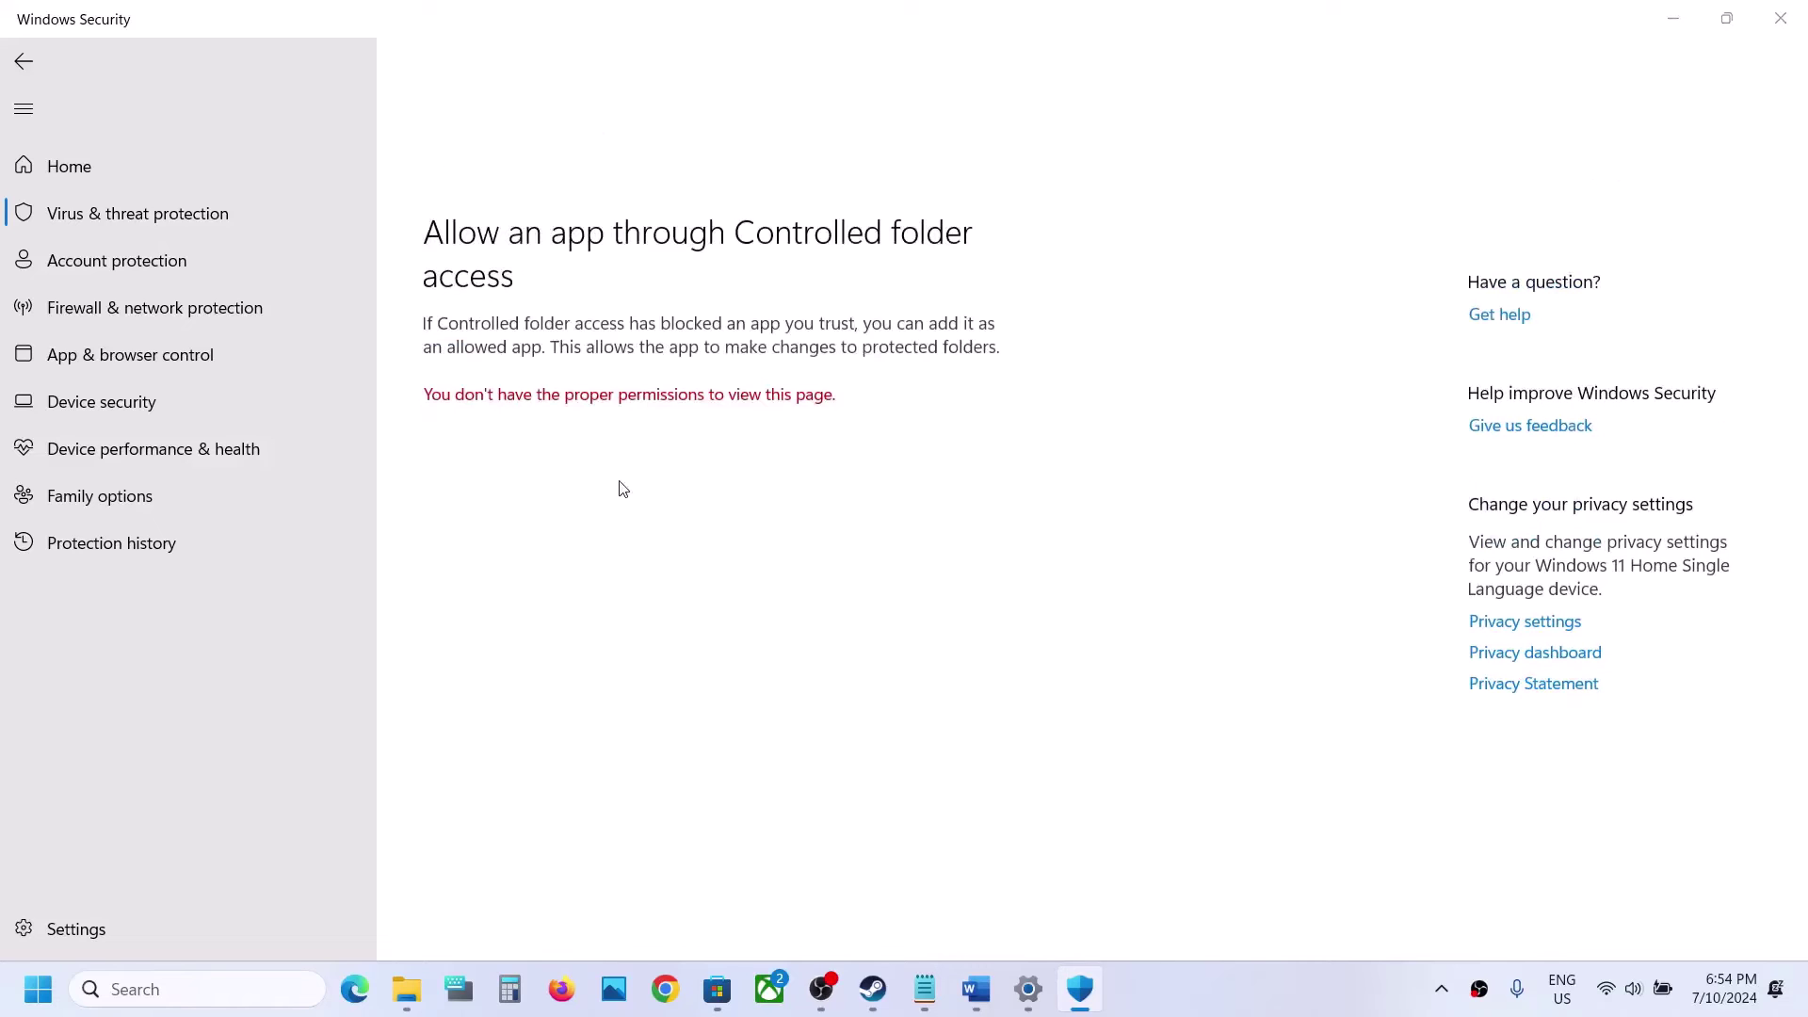
Add the ONCE_HUMAN application from the Once Human game folder as an allowed app for Controlled folder access
{"action": "scroll", "coordinate": [752, 700], "scroll_direction": "down", "scroll_amount": 3}
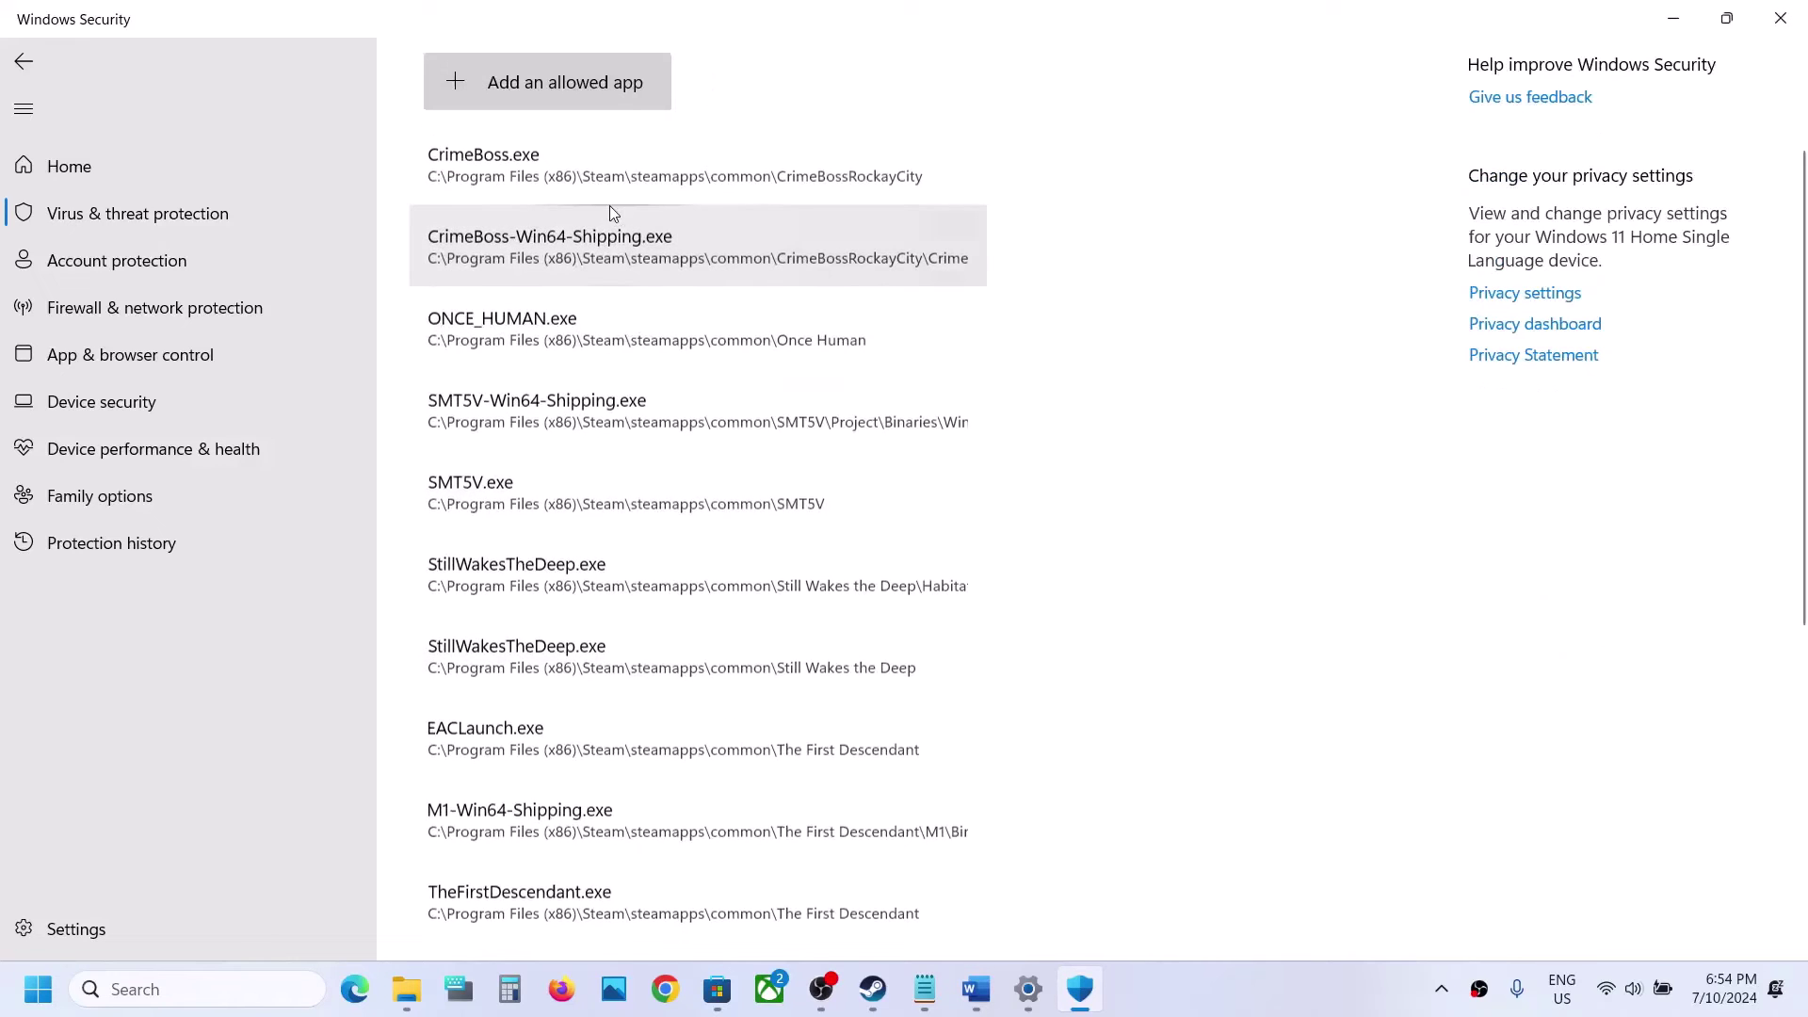
{"action": "left_click", "coordinate": [565, 103]}
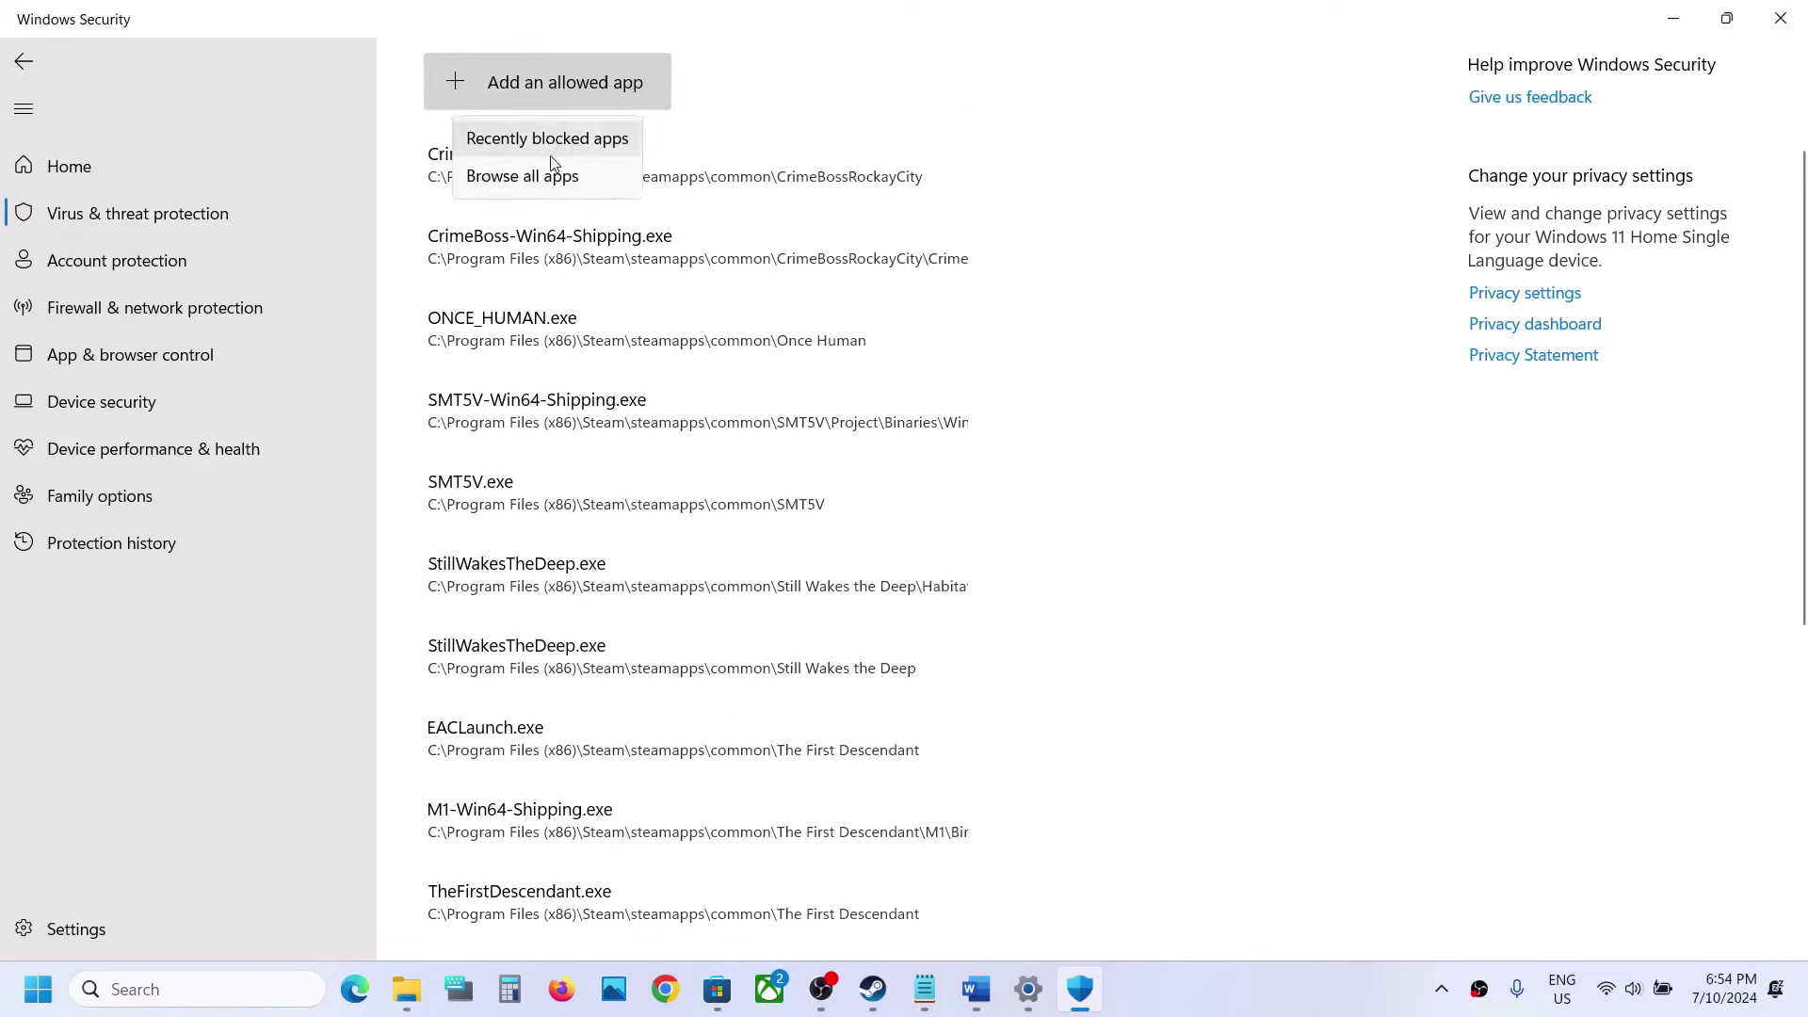
{"action": "left_click", "coordinate": [549, 176]}
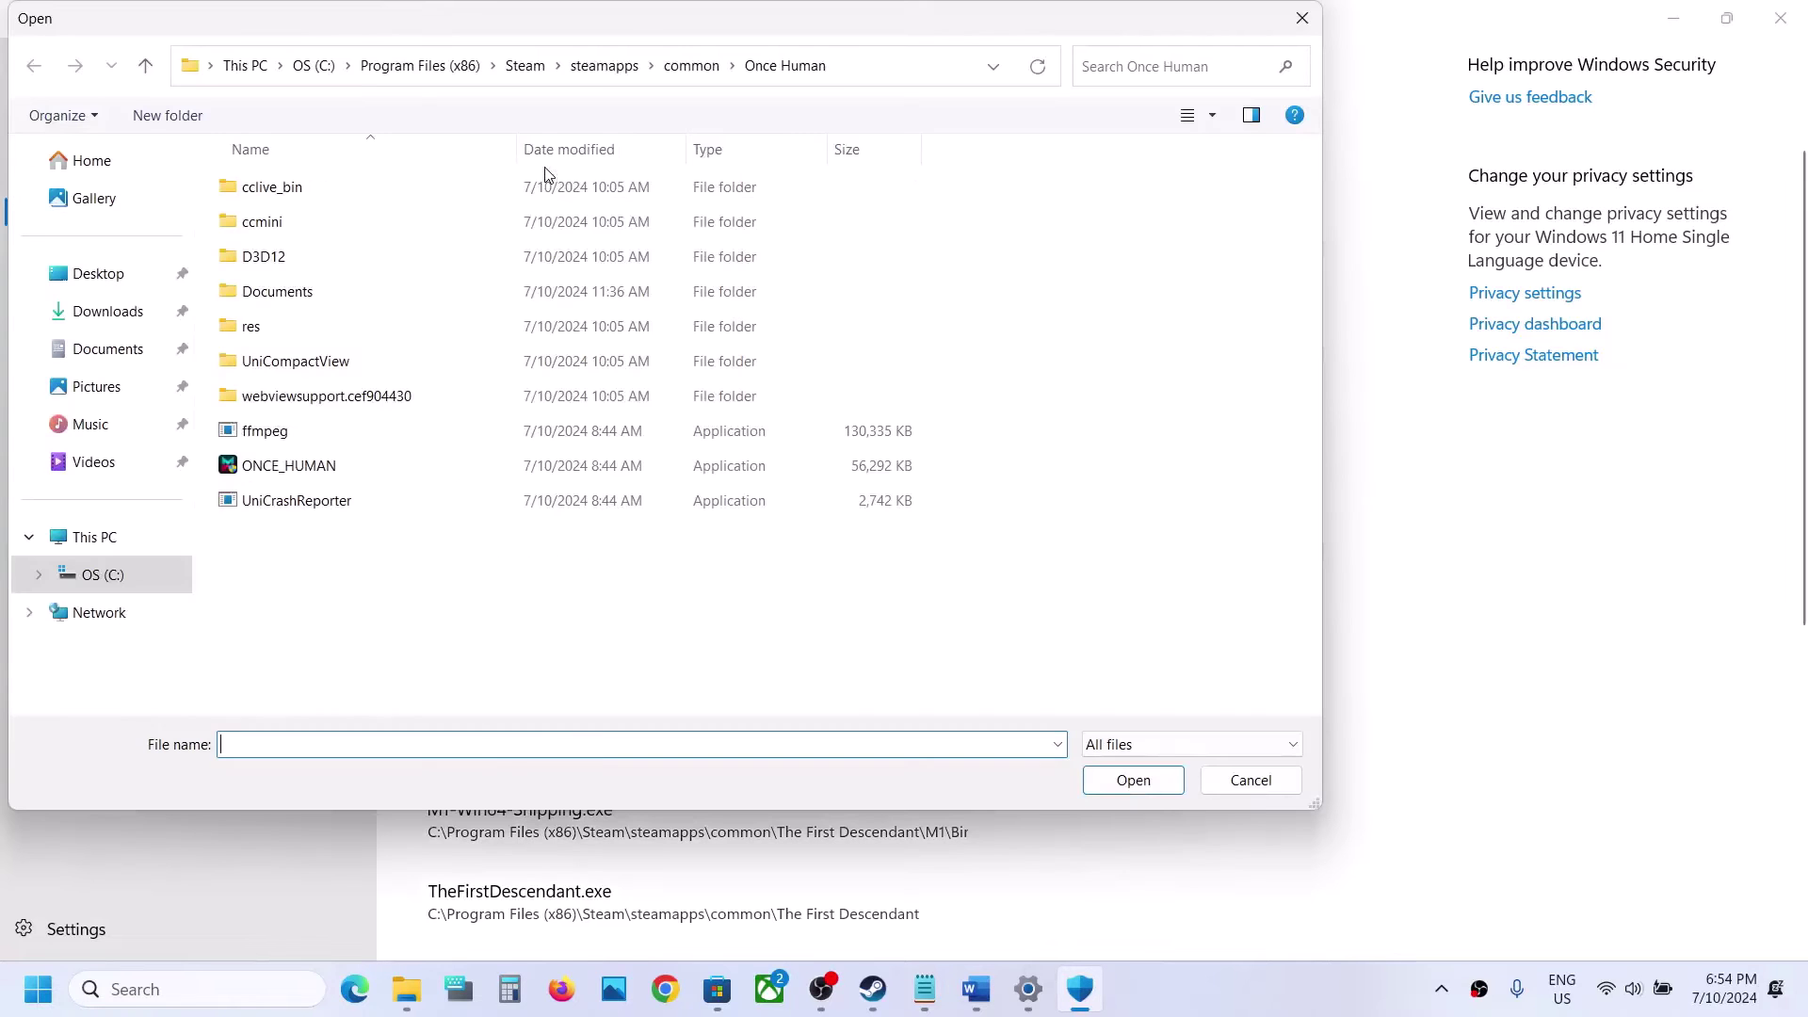
{"action": "left_click", "coordinate": [303, 476]}
{"action": "left_click", "coordinate": [1133, 779]}
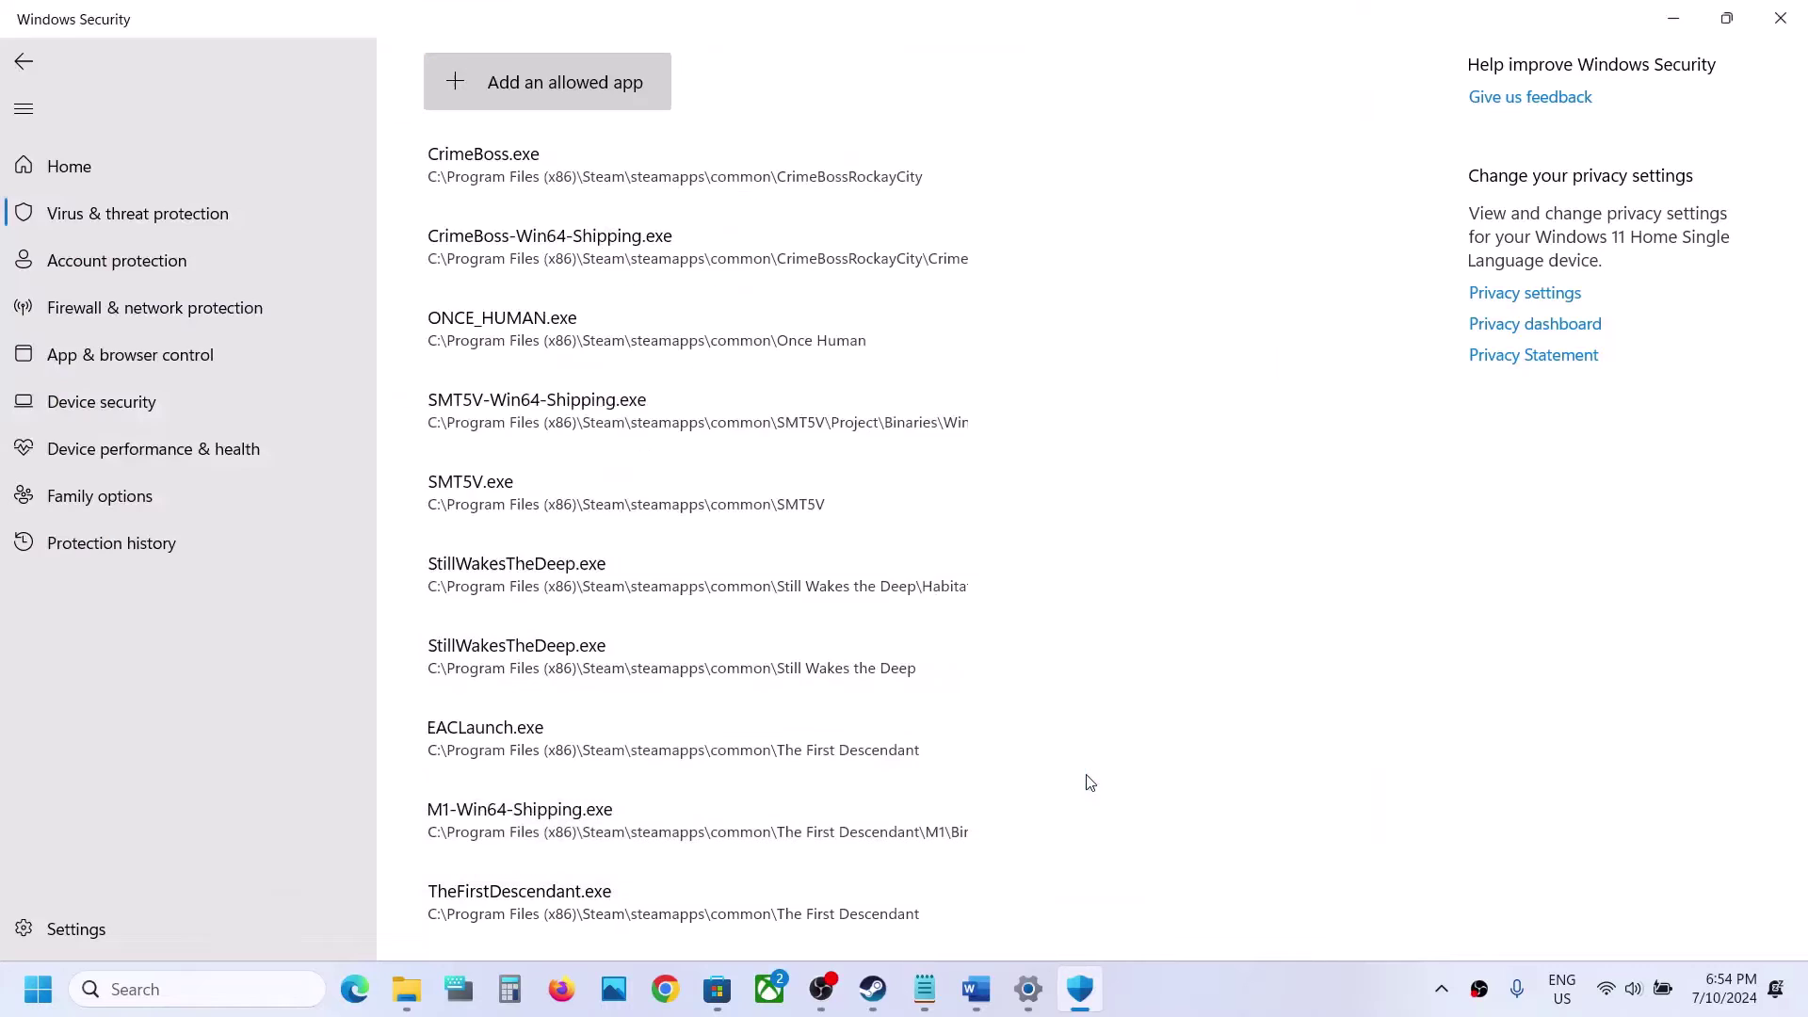
Close Windows Security and Settings, and read Step 9 in the Word document on updating Windows
{"action": "left_click", "coordinate": [1780, 18]}
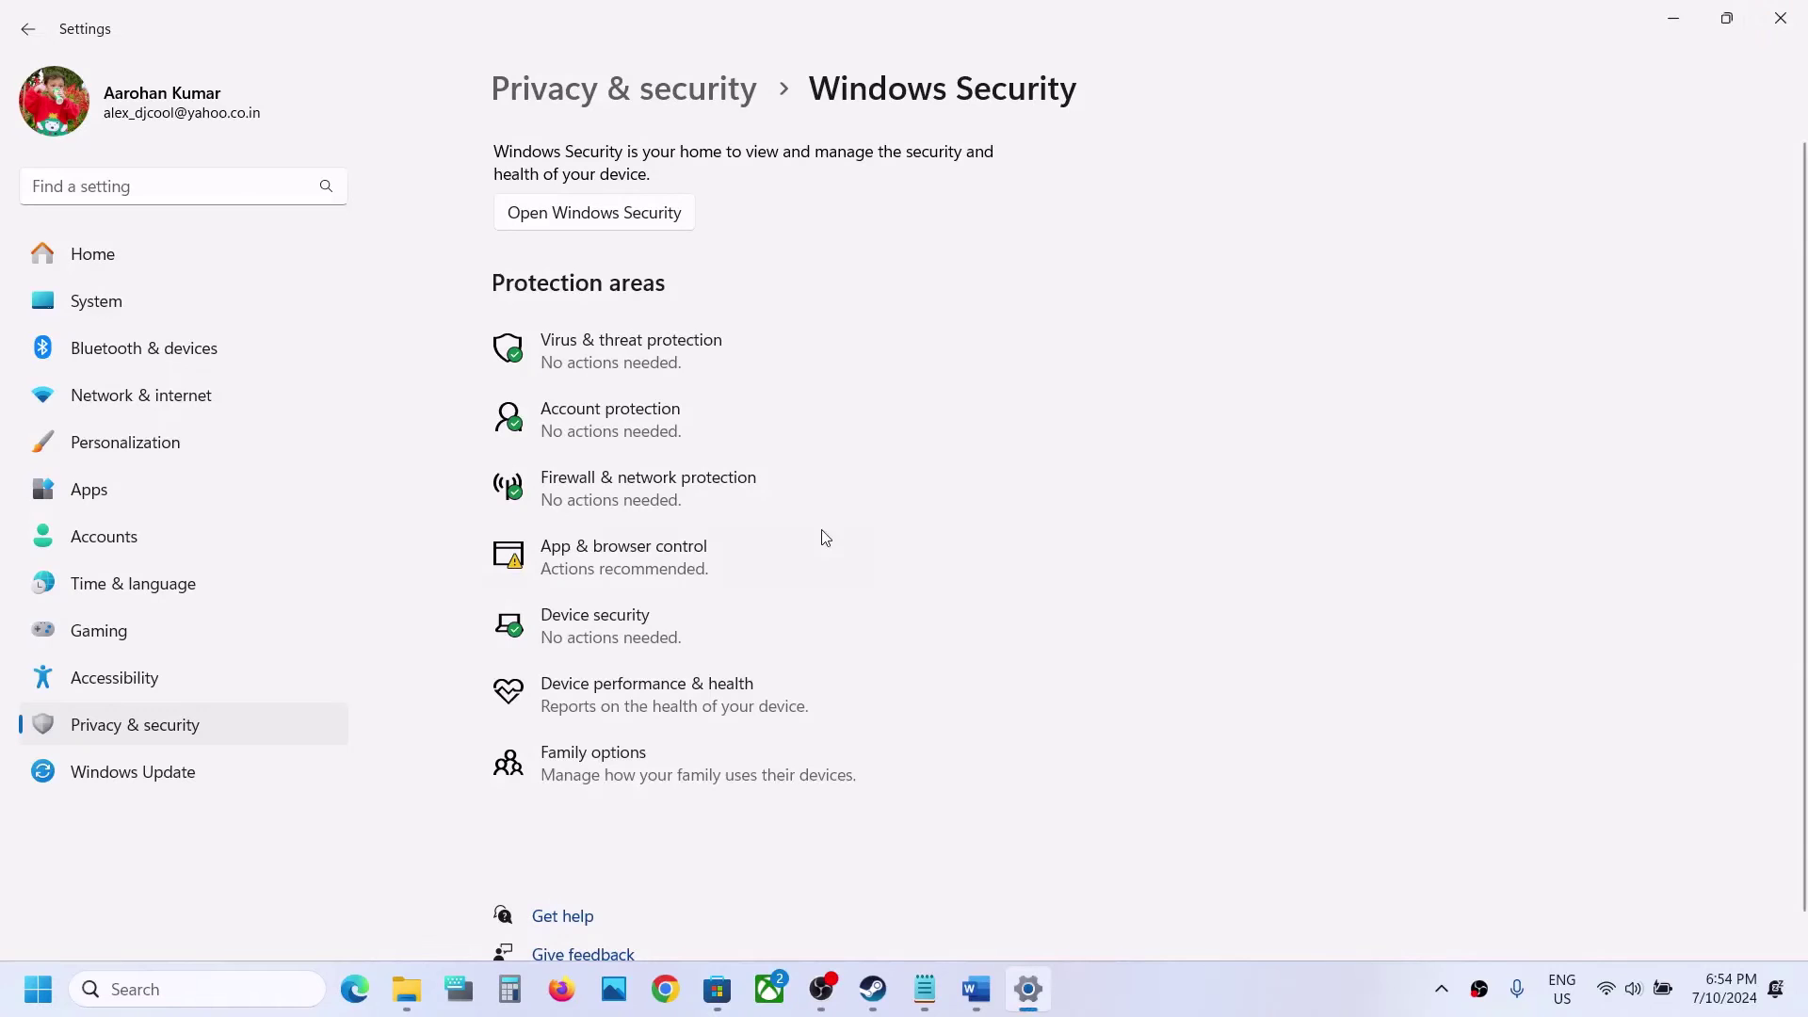
{"action": "left_click", "coordinate": [1780, 18]}
{"action": "scroll", "coordinate": [899, 464], "scroll_direction": "down", "scroll_amount": 2}
{"action": "scroll", "coordinate": [899, 464], "scroll_direction": "down", "scroll_amount": 5}
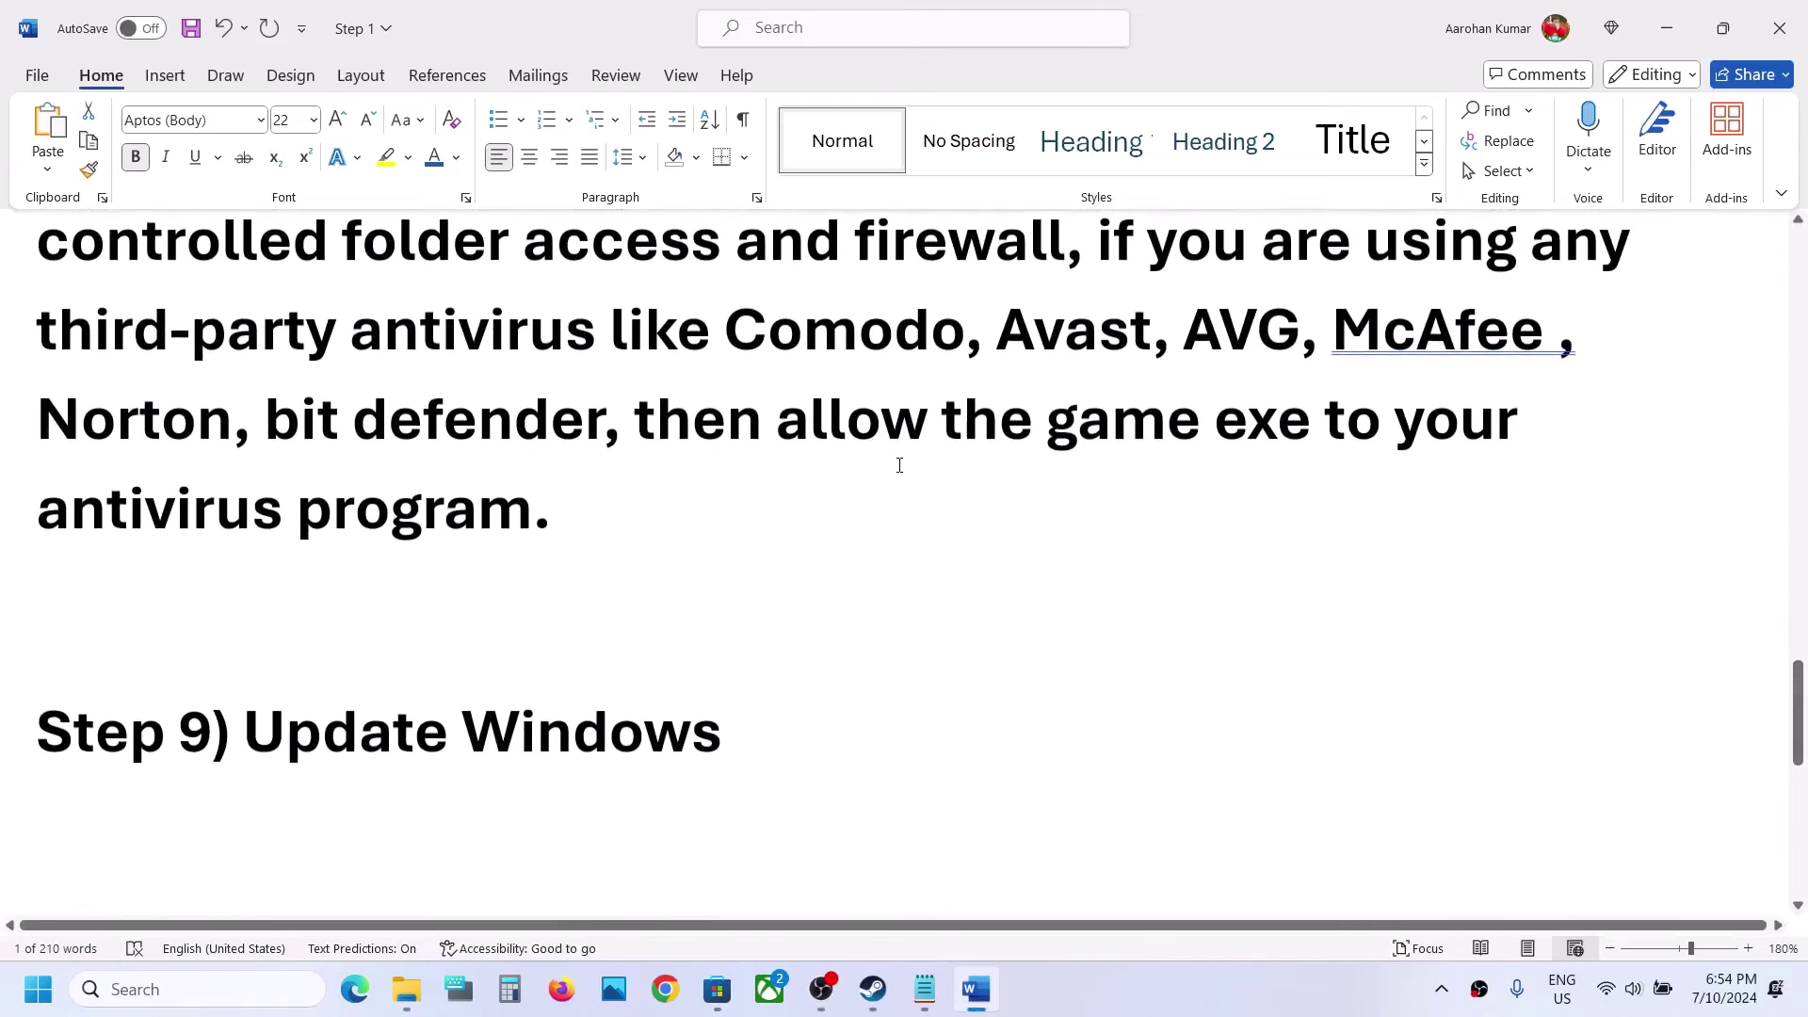
Open the Windows Update settings and check for updates, as Step 9 asks
{"action": "left_click_drag", "start_coordinate": [376, 734], "coordinate": [676, 762]}
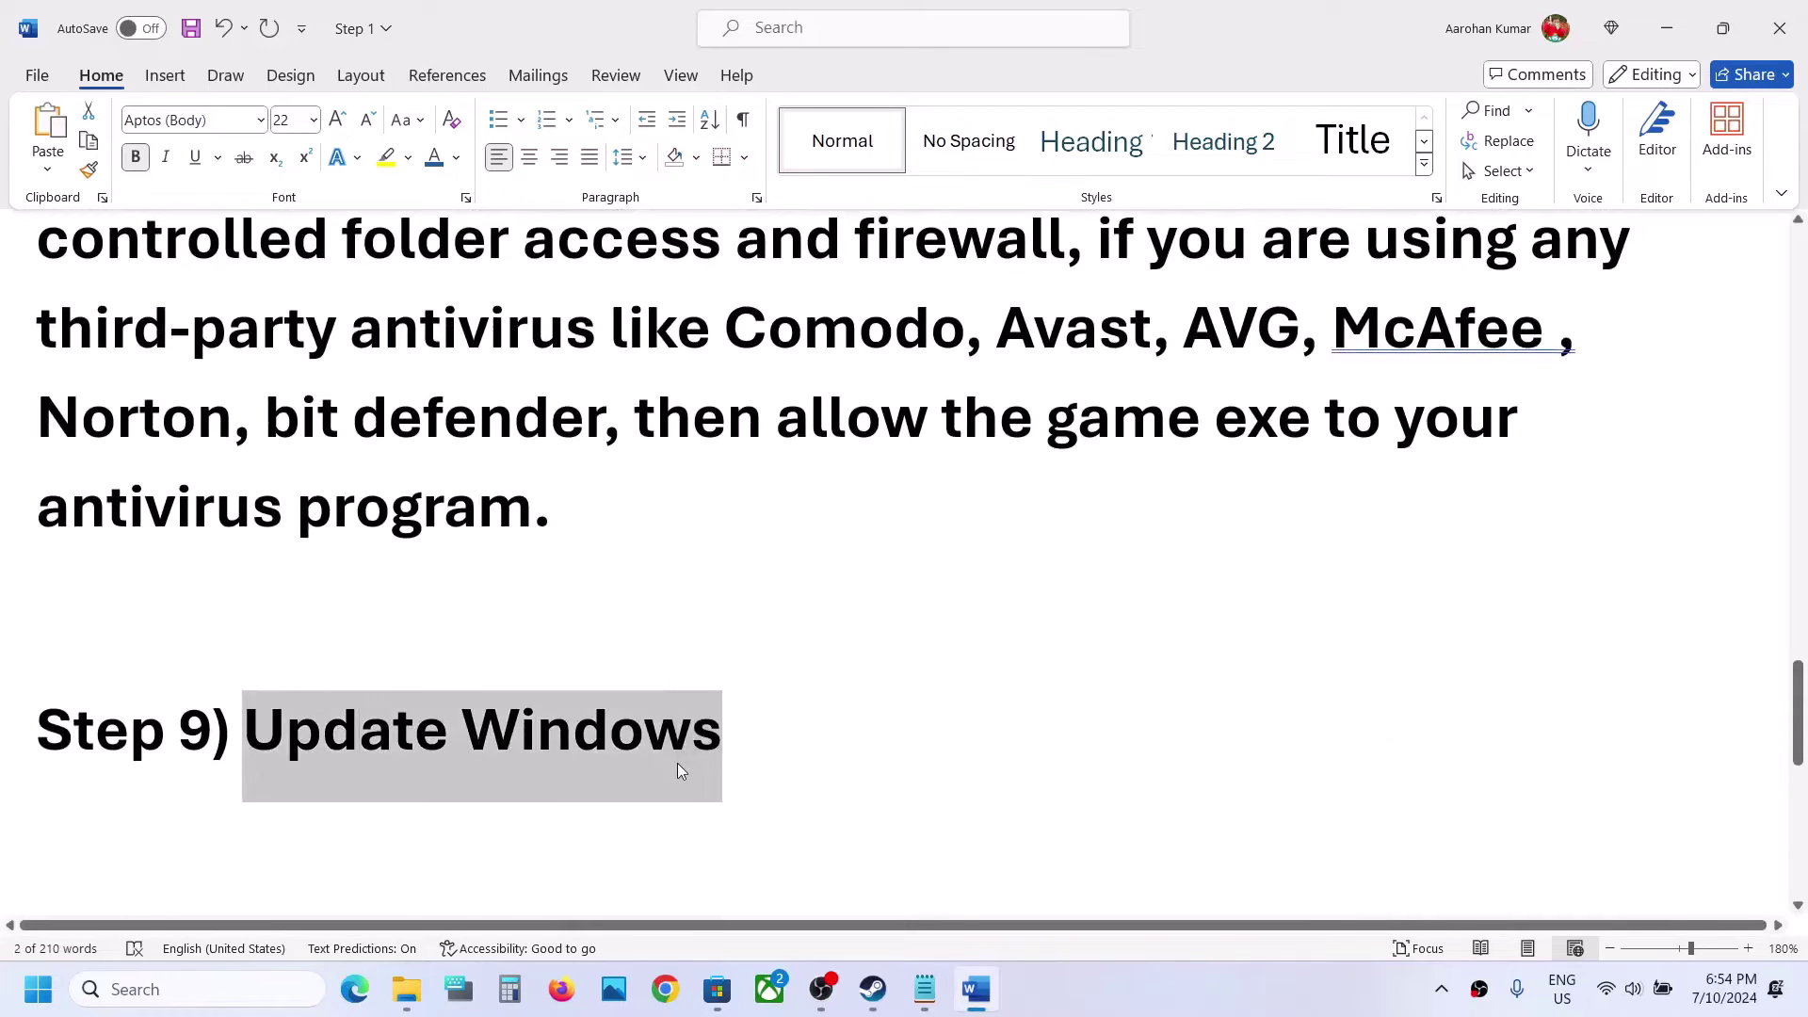
{"action": "key", "text": "super+i"}
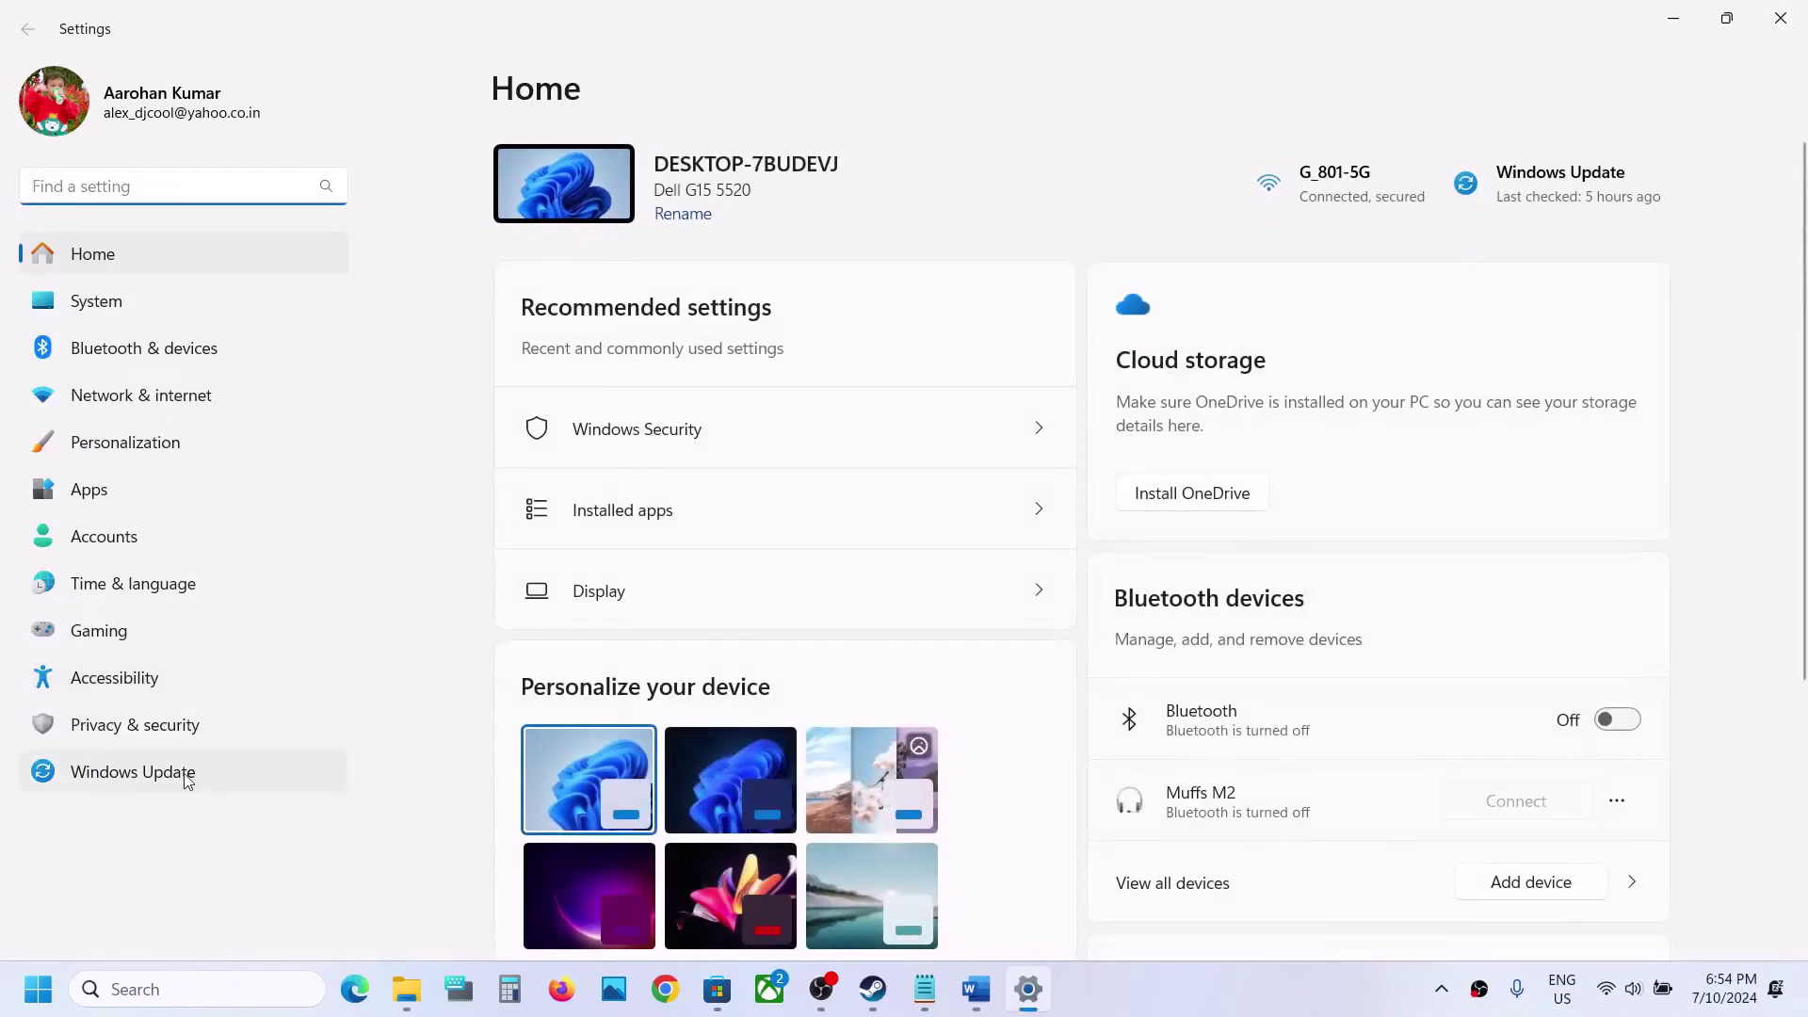
{"action": "left_click", "coordinate": [178, 772]}
{"action": "left_click", "coordinate": [1567, 211]}
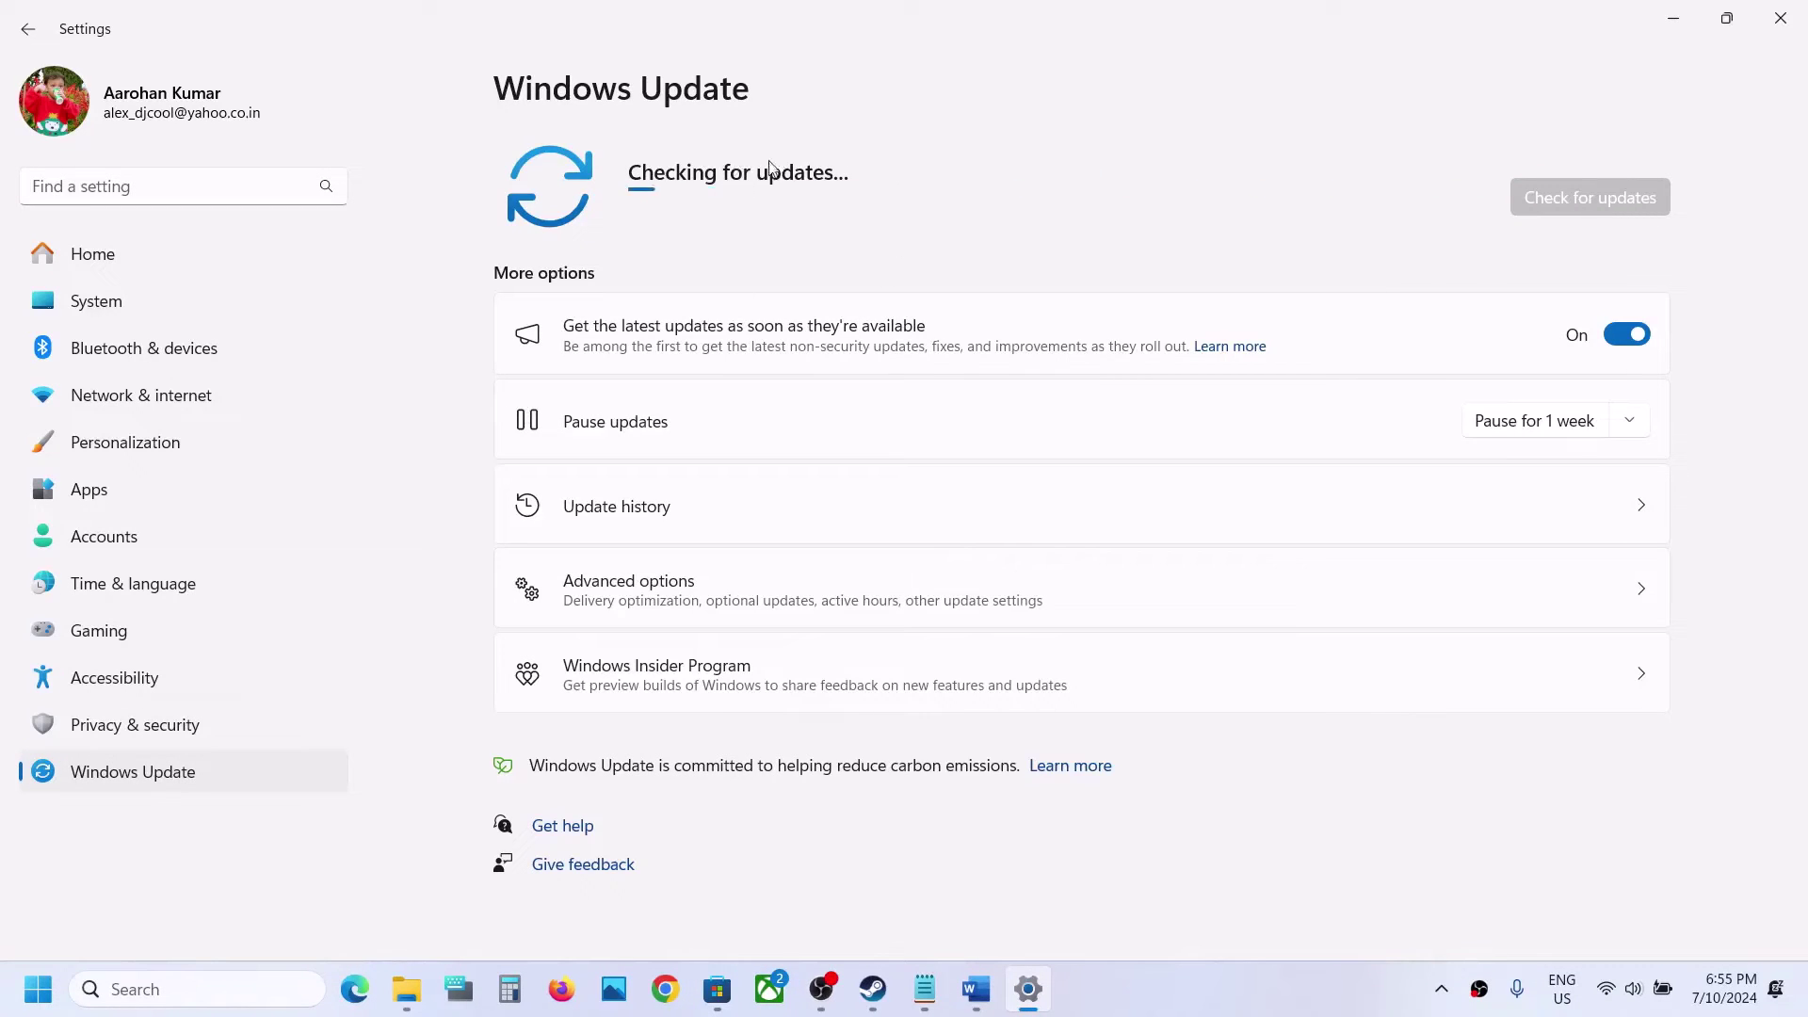
View the PC's restart option among the power choices without restarting, and switch to Steam
{"action": "left_click", "coordinate": [55, 989]}
{"action": "left_click", "coordinate": [687, 904]}
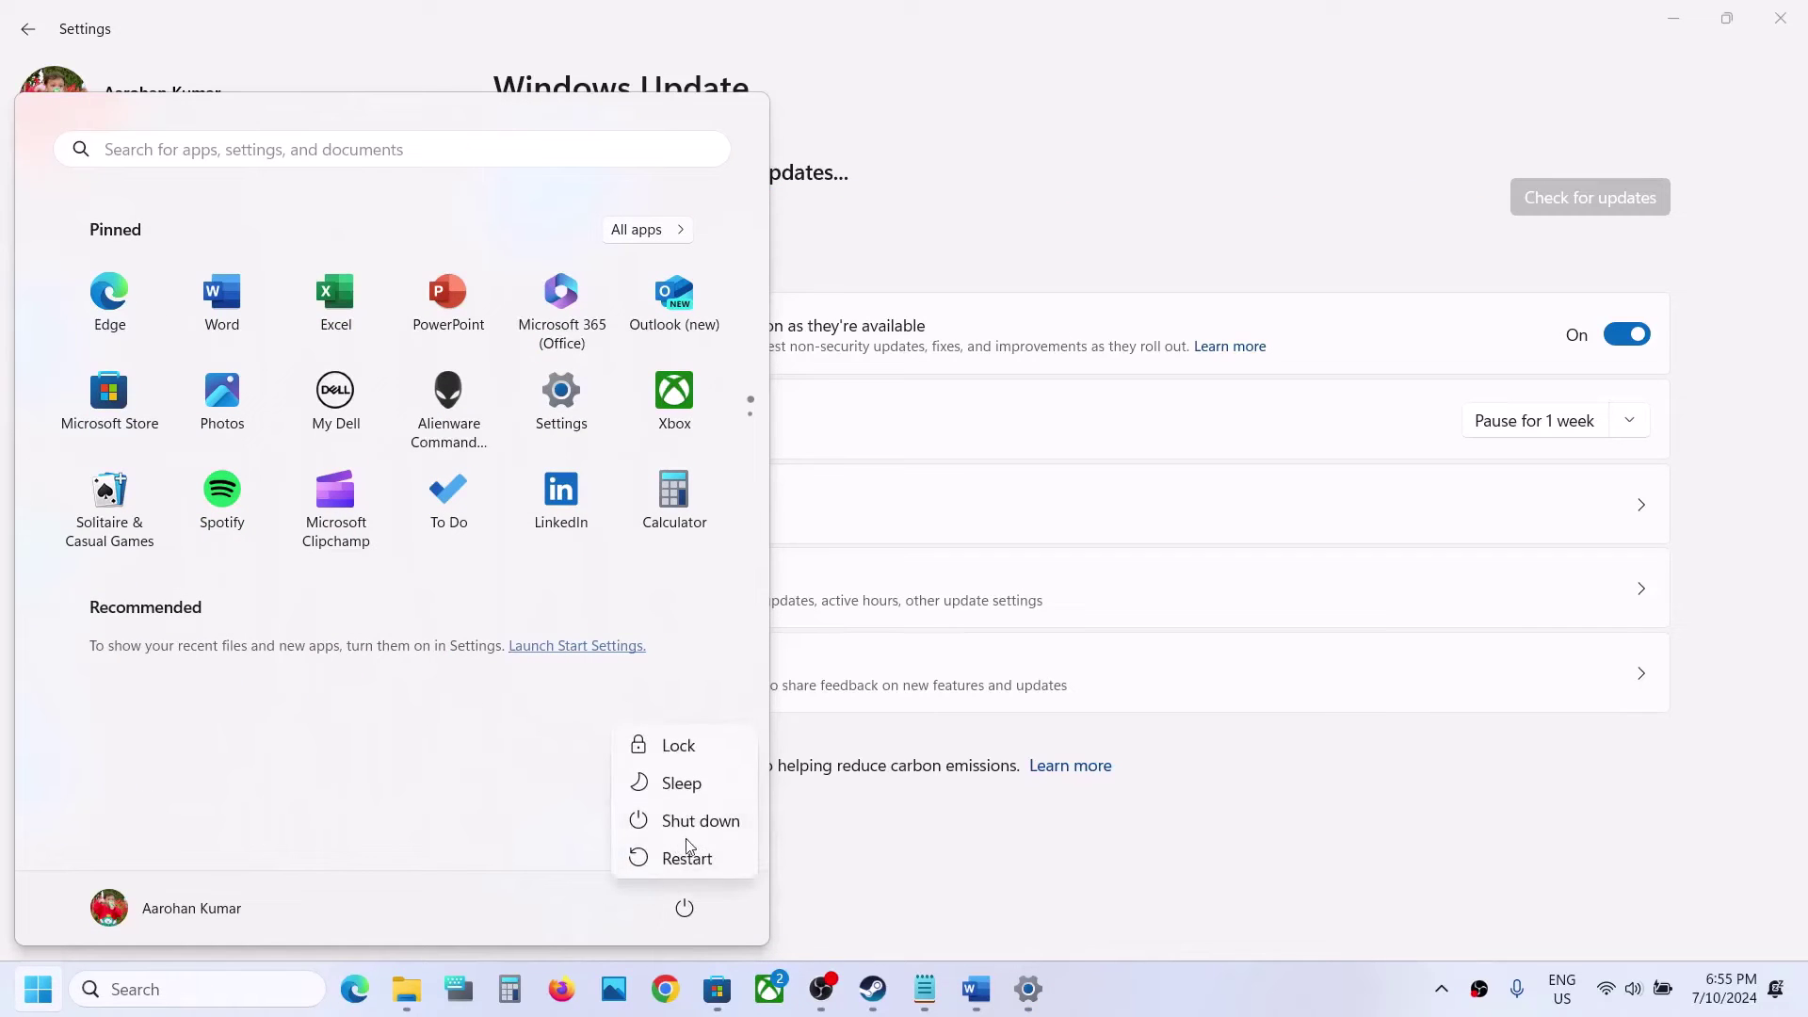
{"action": "key", "text": "Escape"}
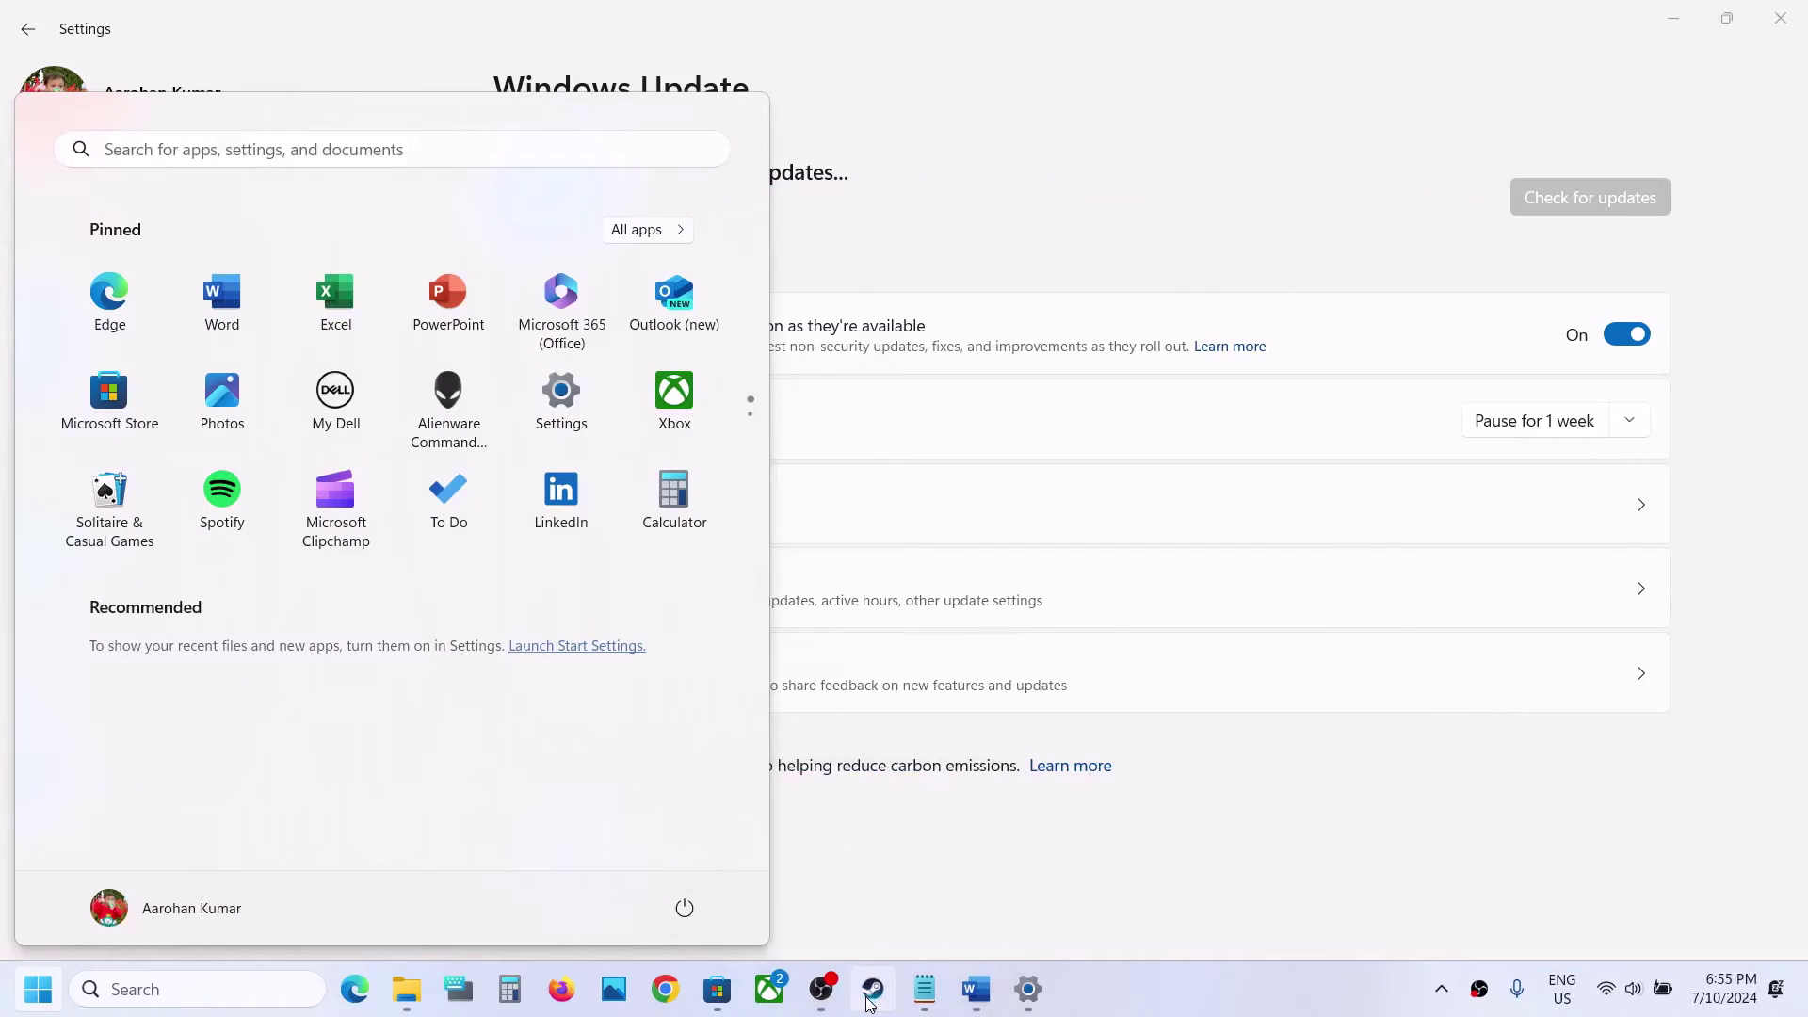
{"action": "left_click", "coordinate": [873, 988]}
Copy the Visual C++ downloads link under Step 10 in the Word document and open it in Chrome
{"action": "left_click", "coordinate": [975, 990]}
{"action": "scroll", "coordinate": [784, 768], "scroll_direction": "down", "scroll_amount": 5}
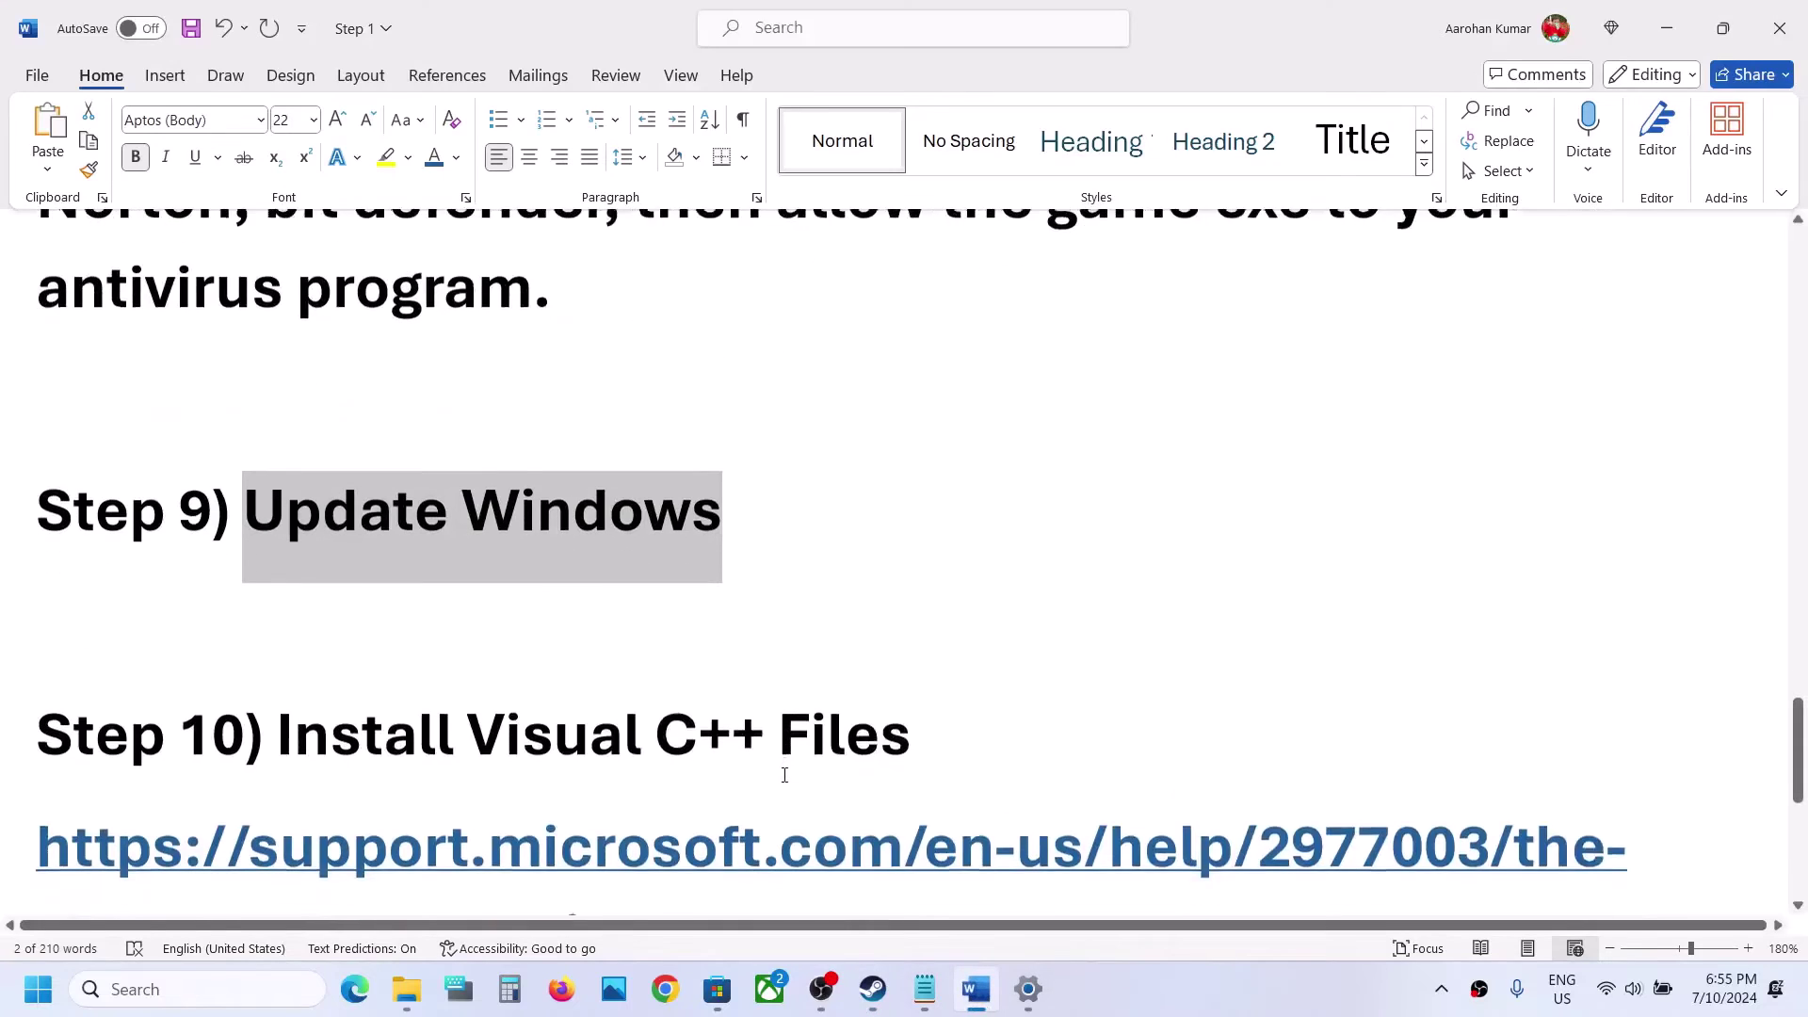
{"action": "triple_click", "coordinate": [1137, 694]}
{"action": "key", "text": "ctrl+c"}
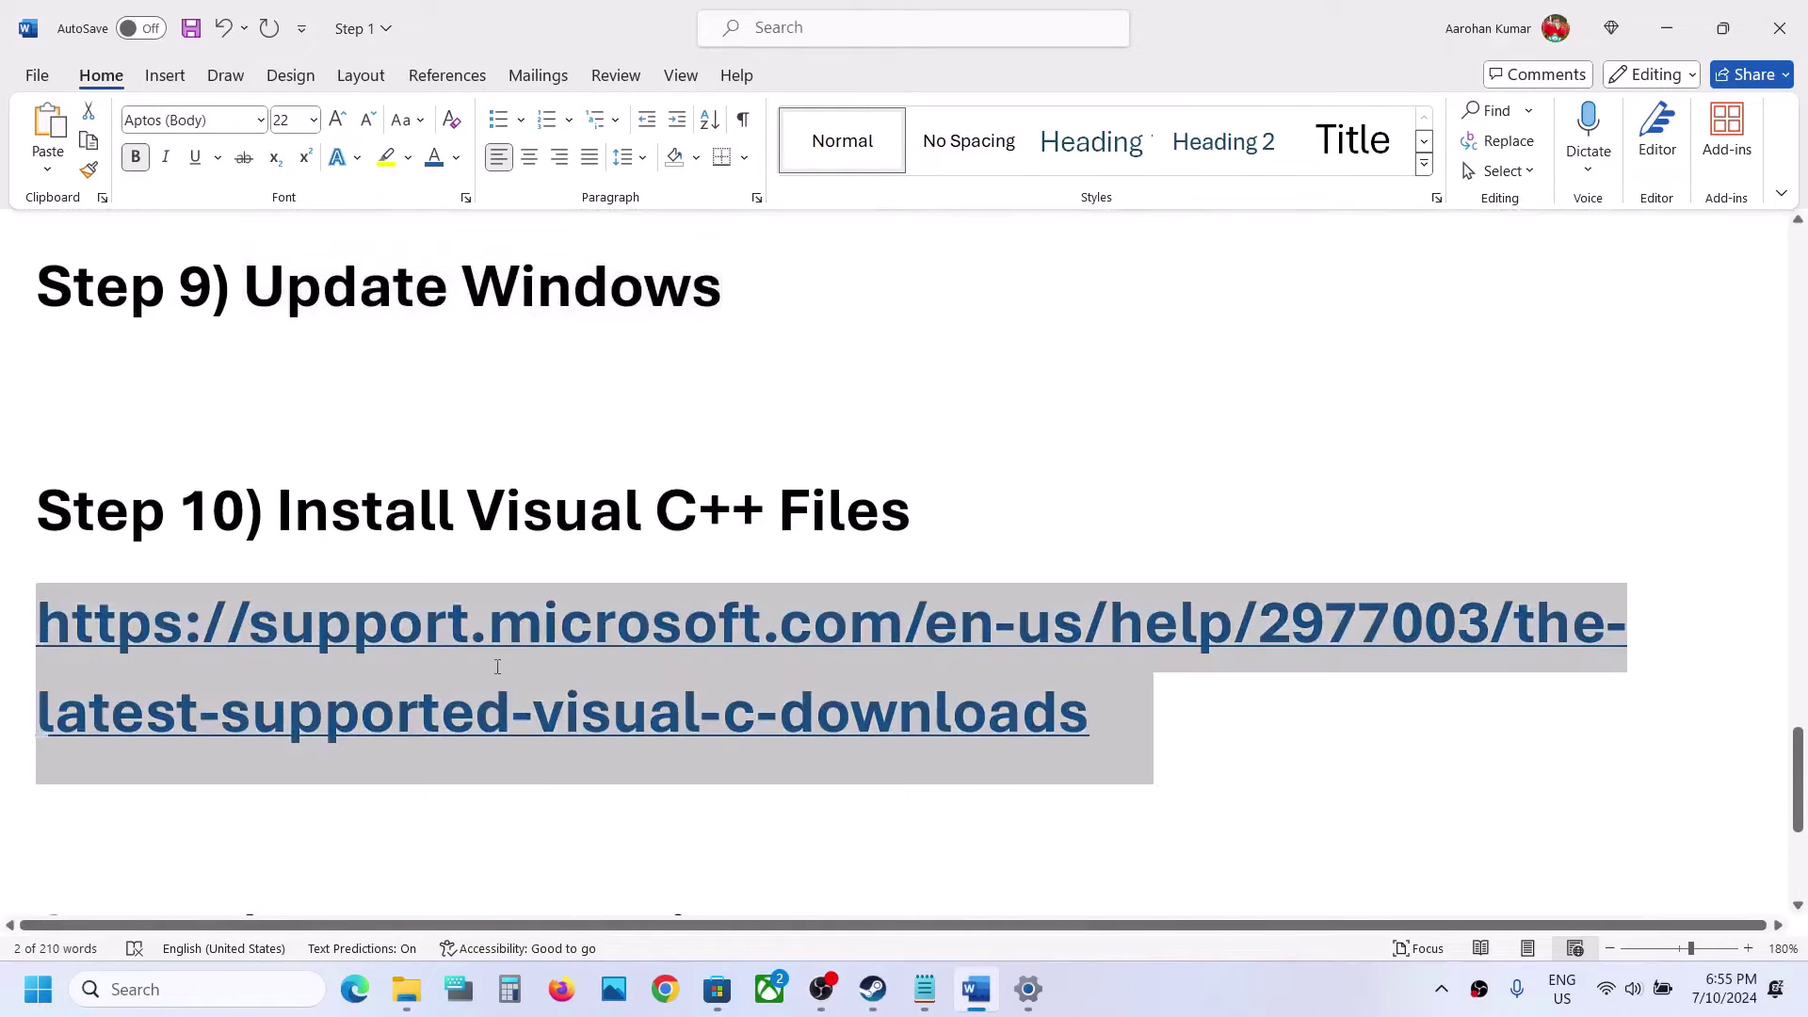
{"action": "left_click", "coordinate": [665, 989]}
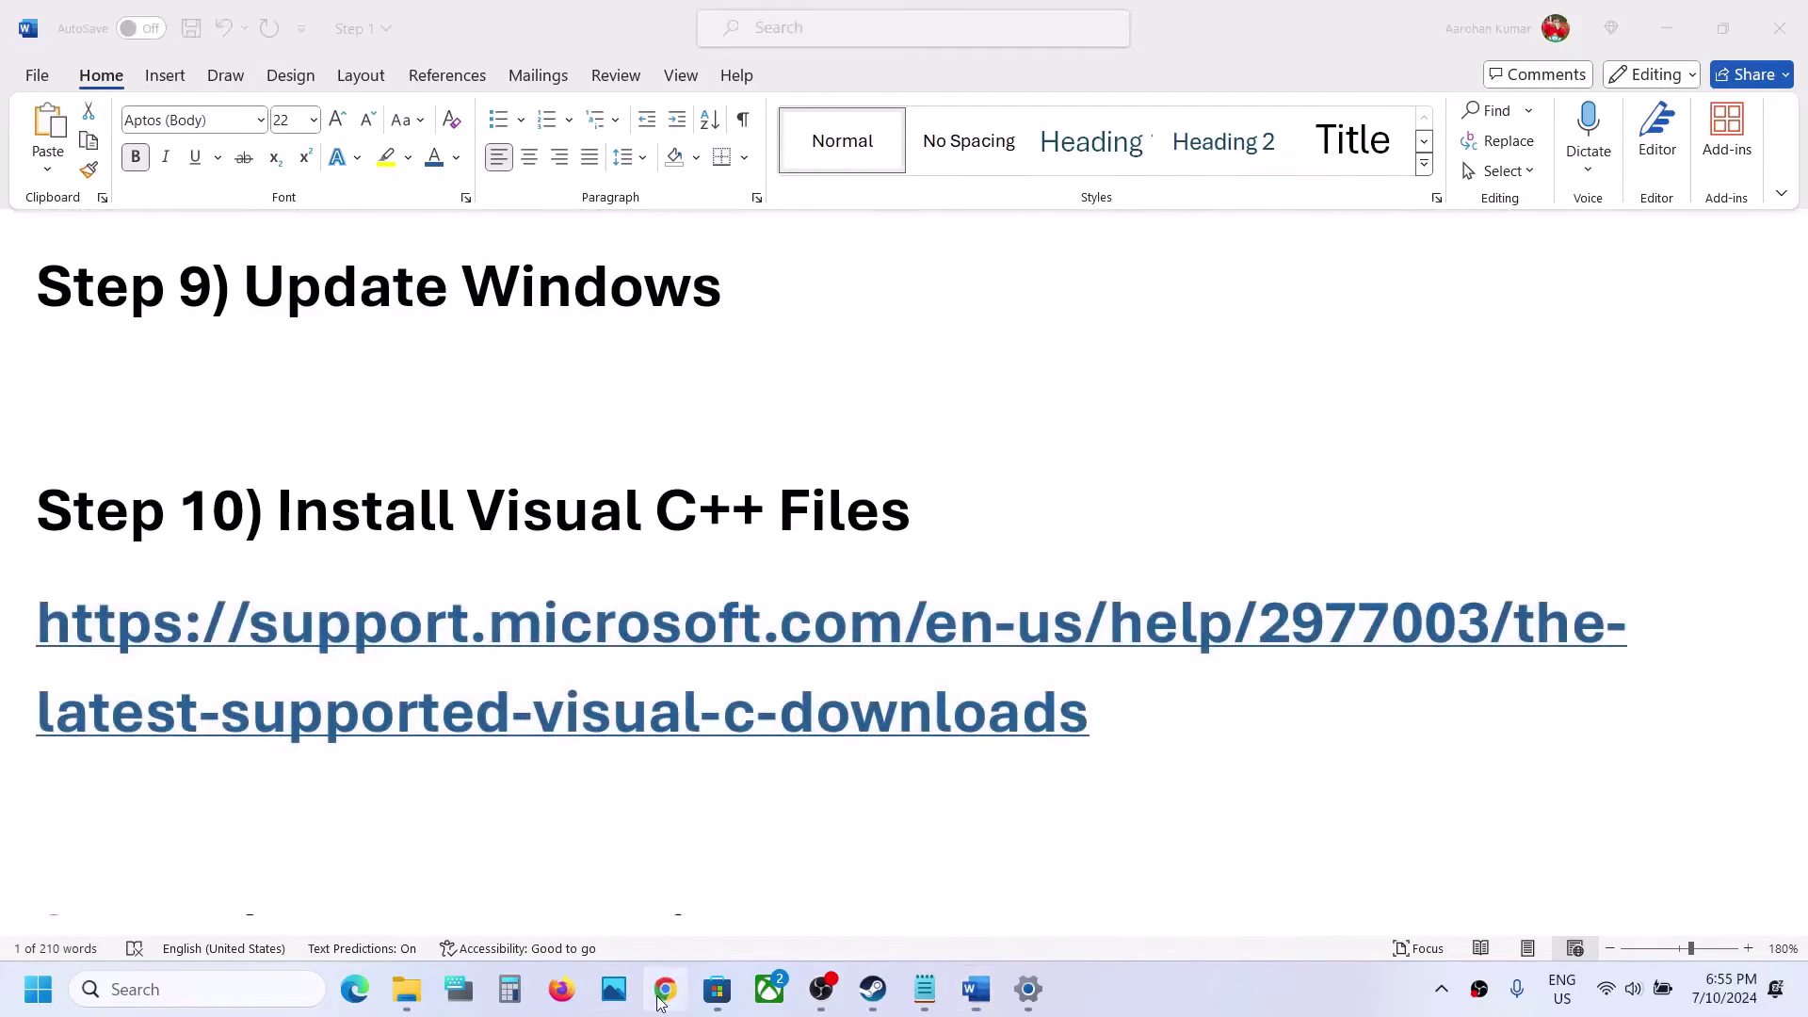
{"action": "key", "text": "ctrl+v"}
{"action": "key", "text": "Return"}
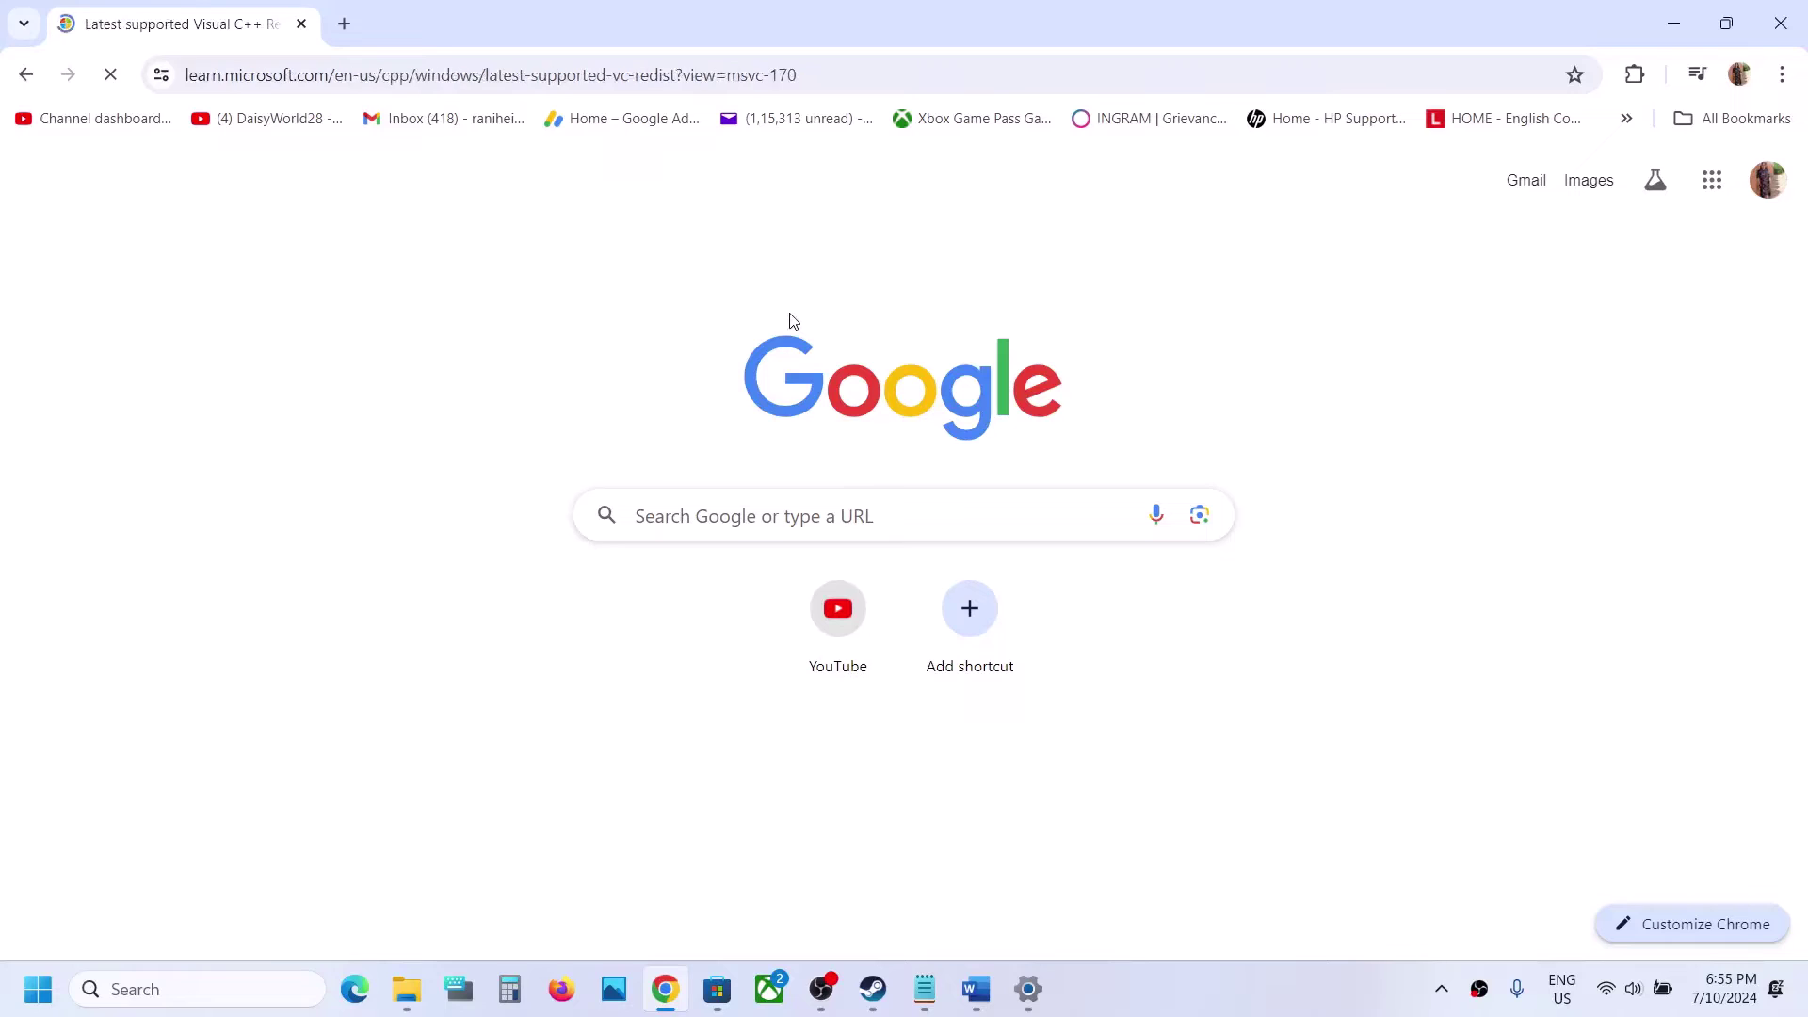
Download the X86 and X64 Visual C++ Redistributable installers from the latest supported version table
{"action": "scroll", "coordinate": [602, 553], "scroll_direction": "down", "scroll_amount": 8}
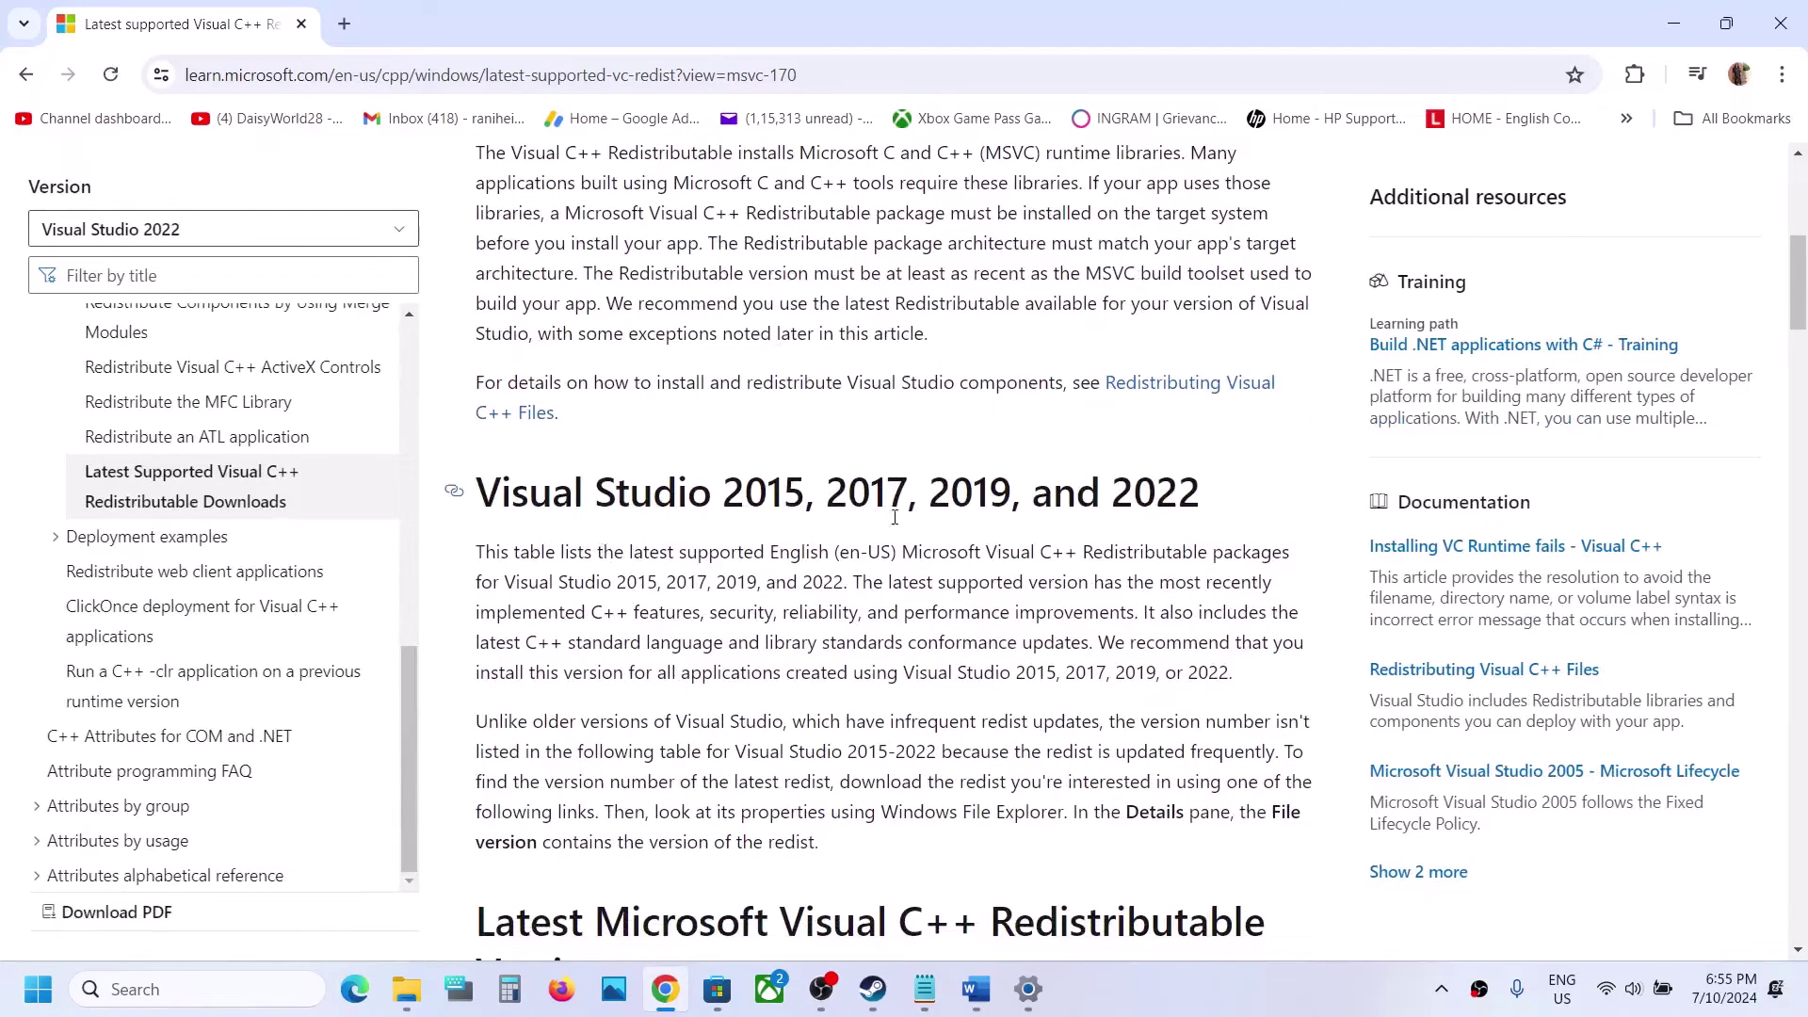
{"action": "scroll", "coordinate": [894, 517], "scroll_direction": "down", "scroll_amount": 9}
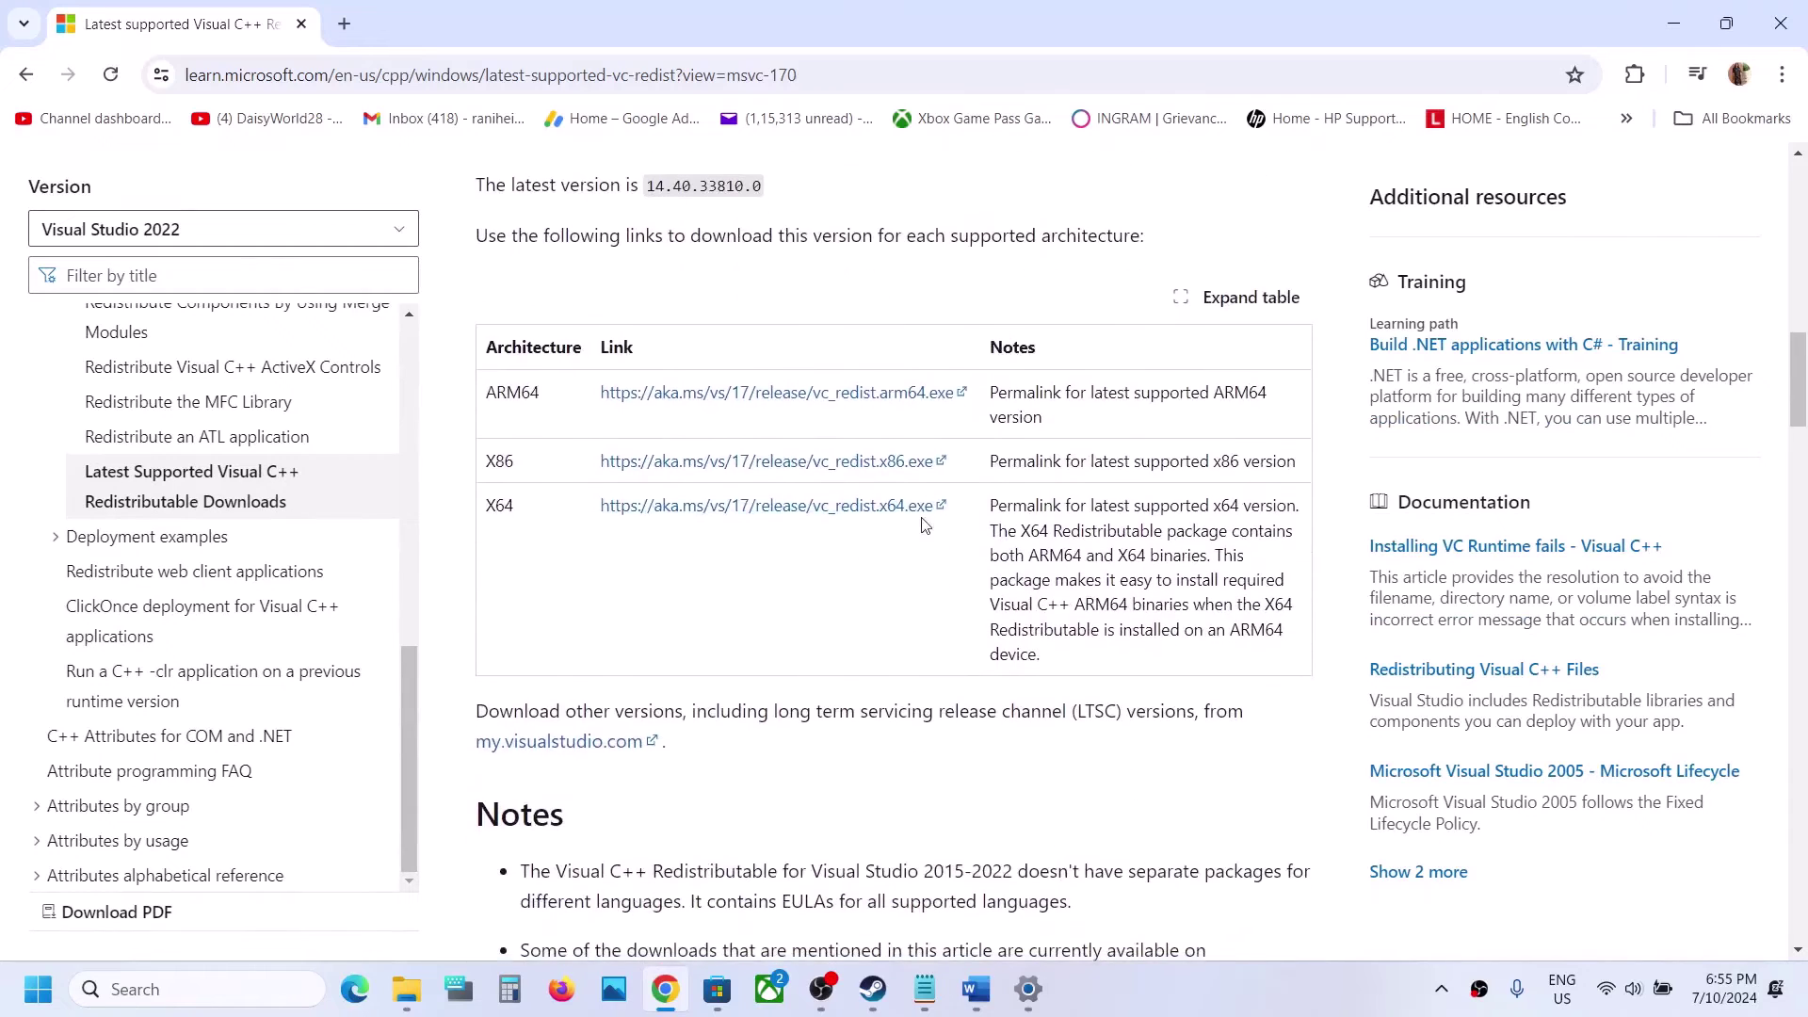
{"action": "left_click_drag", "start_coordinate": [479, 466], "coordinate": [557, 517]}
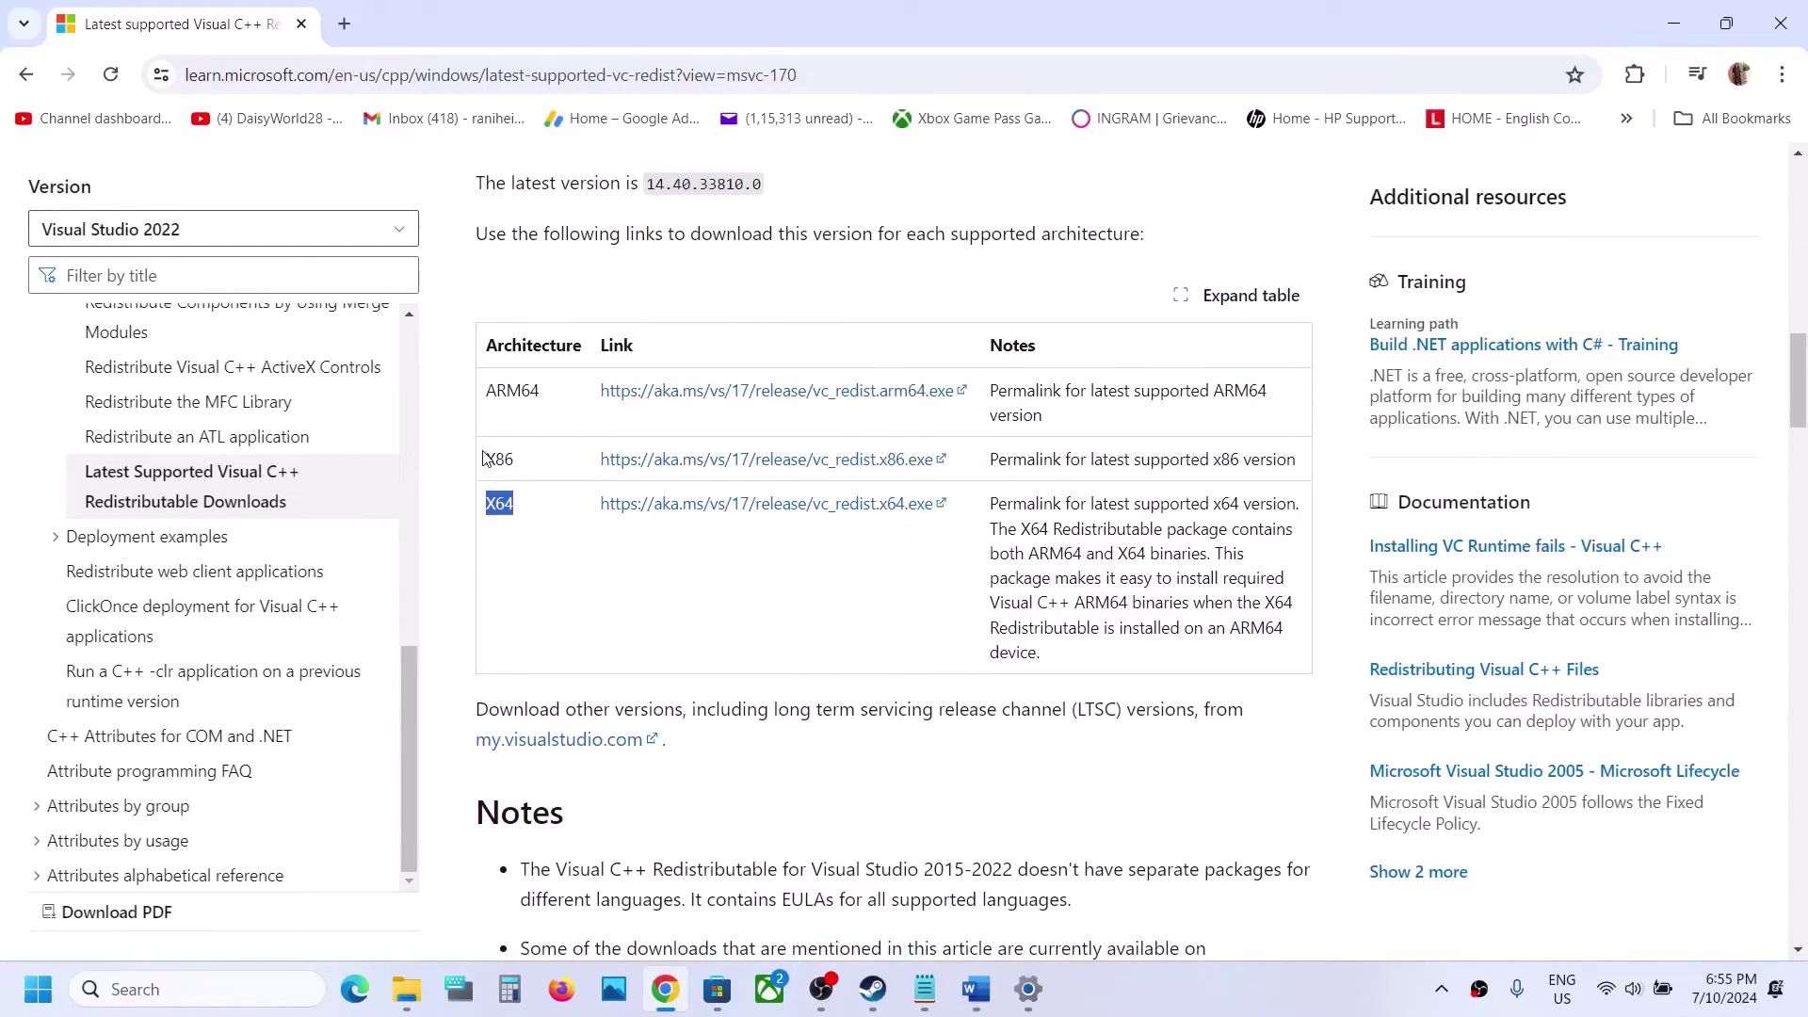
{"action": "left_click_drag", "start_coordinate": [483, 459], "coordinate": [516, 461]}
{"action": "left_click", "coordinate": [713, 462]}
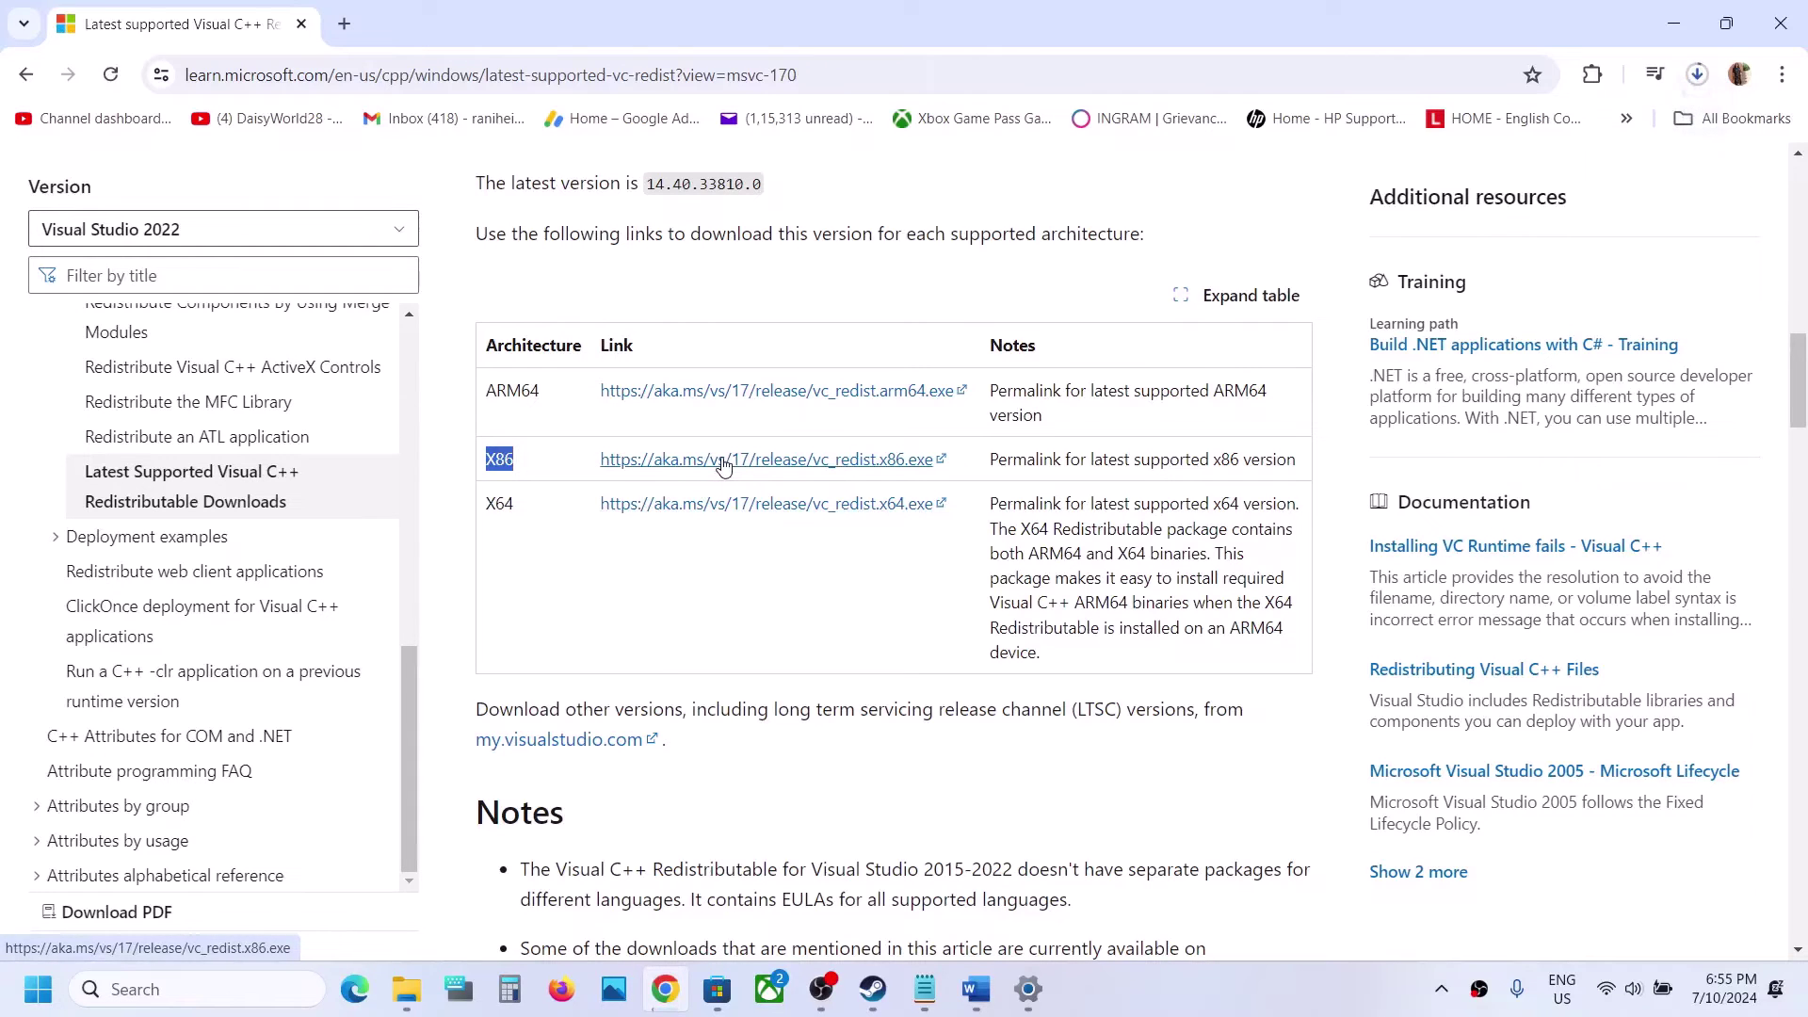
{"action": "left_click", "coordinate": [637, 509]}
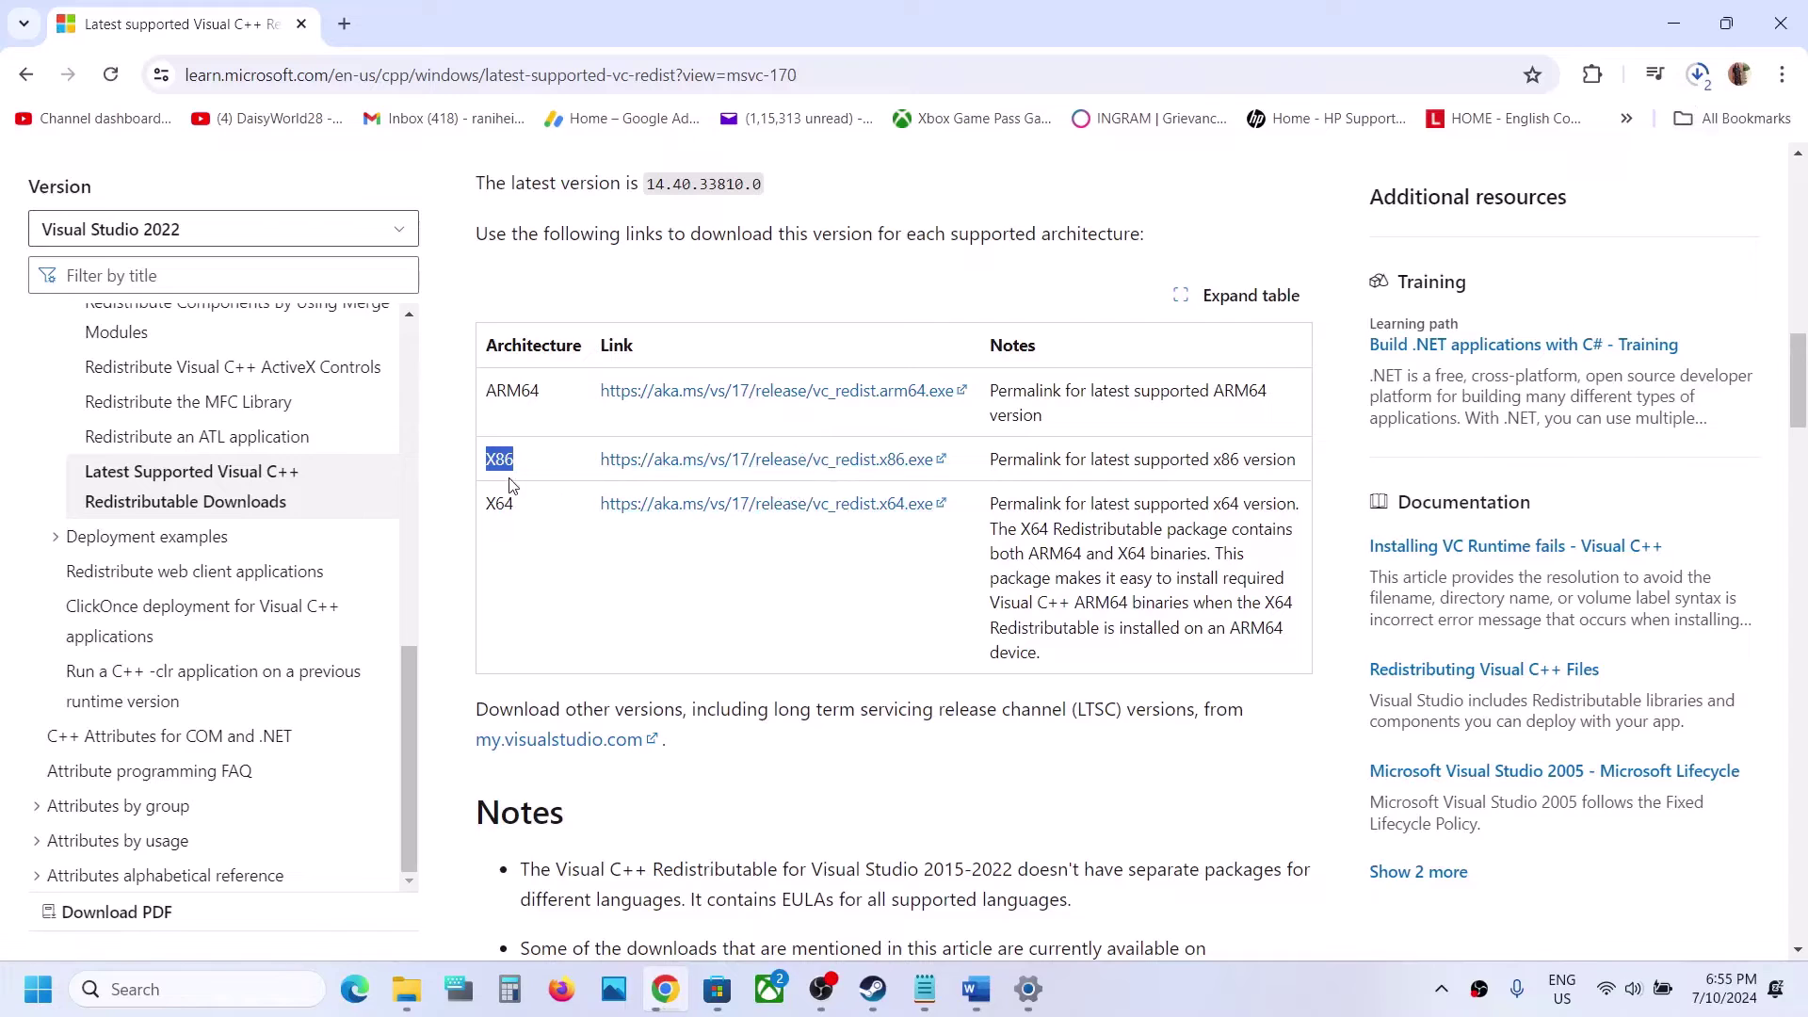
Show where to restart the PC after the Visual C++ installation, and return to the Once Human page in Steam
{"action": "left_click", "coordinate": [38, 989]}
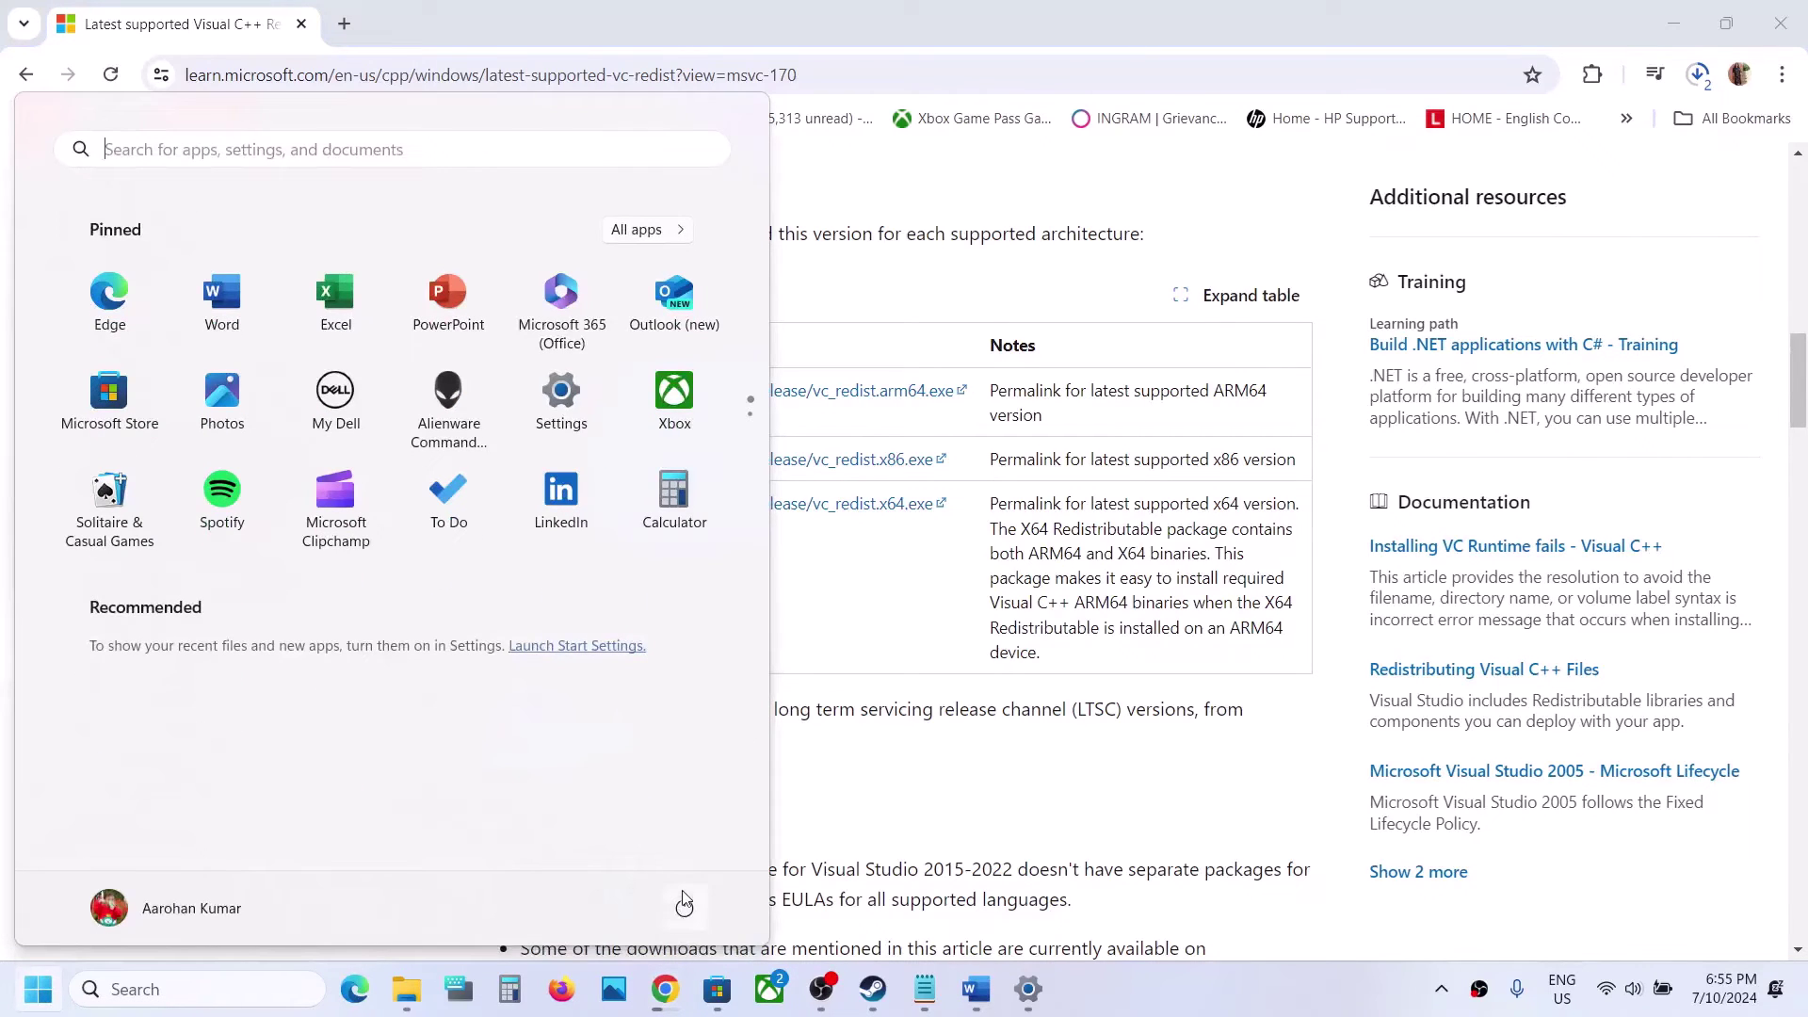
{"action": "left_click", "coordinate": [685, 905]}
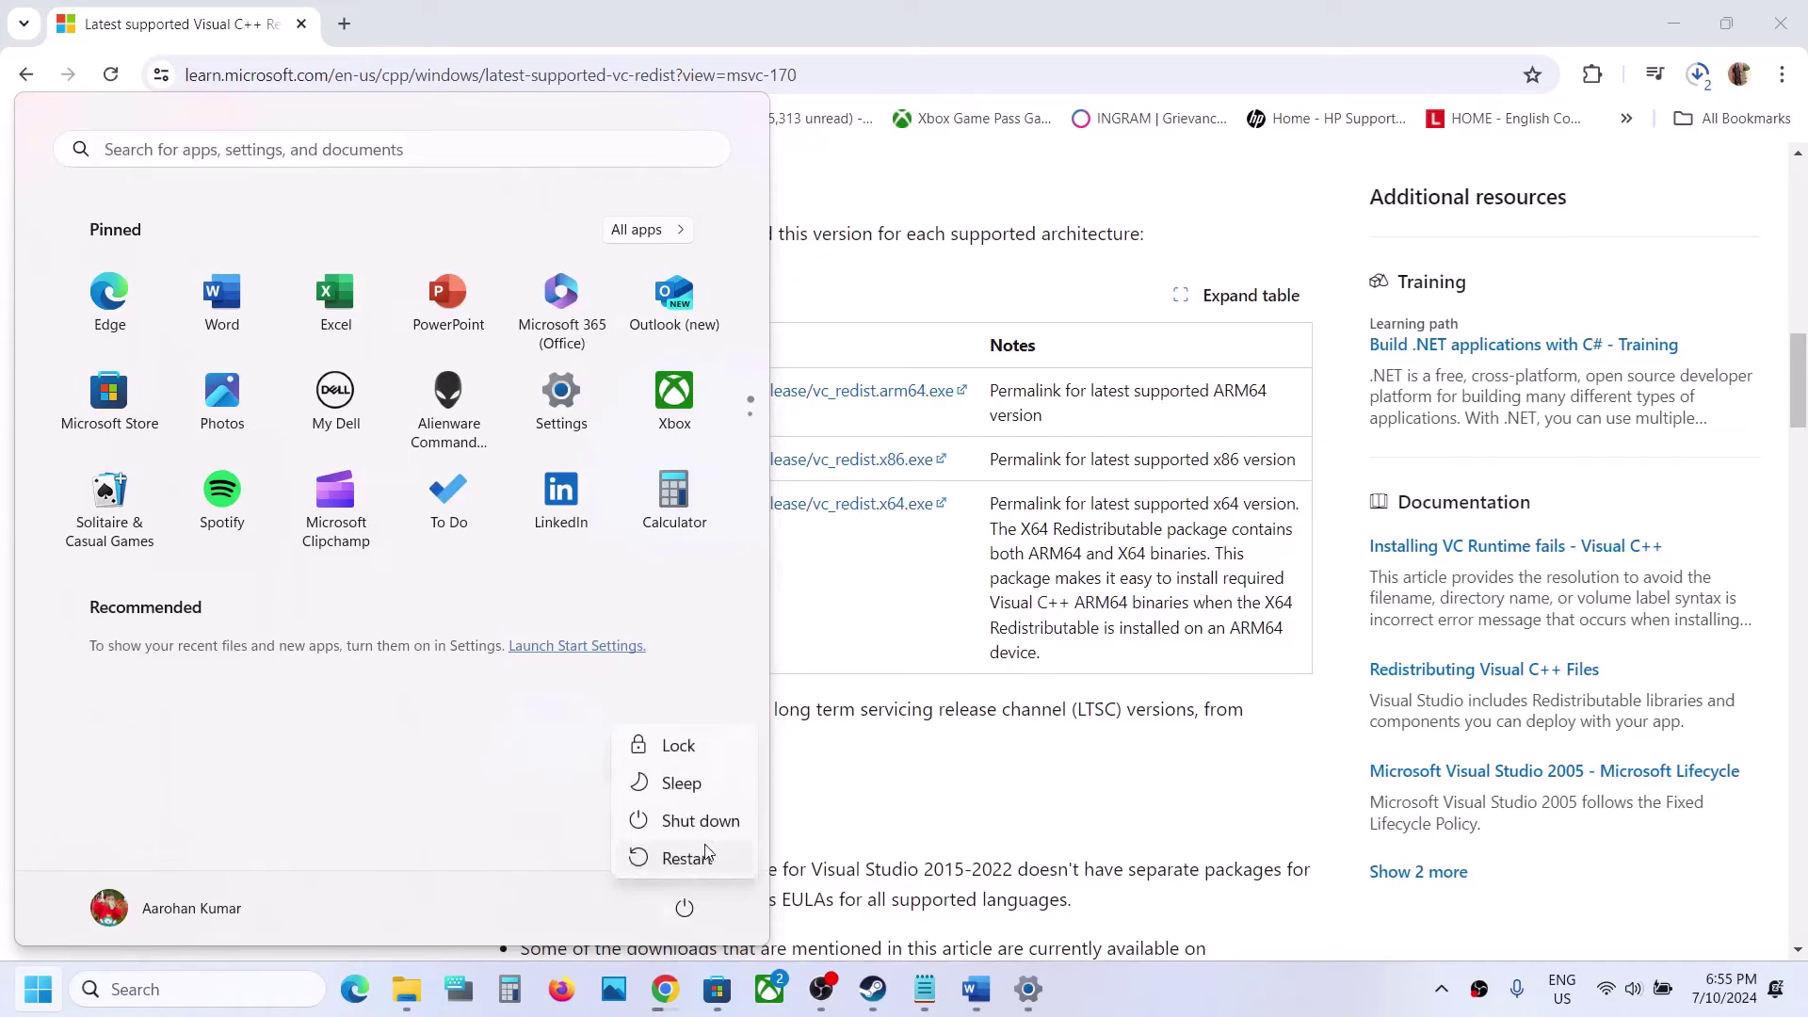
{"action": "left_click", "coordinate": [873, 989]}
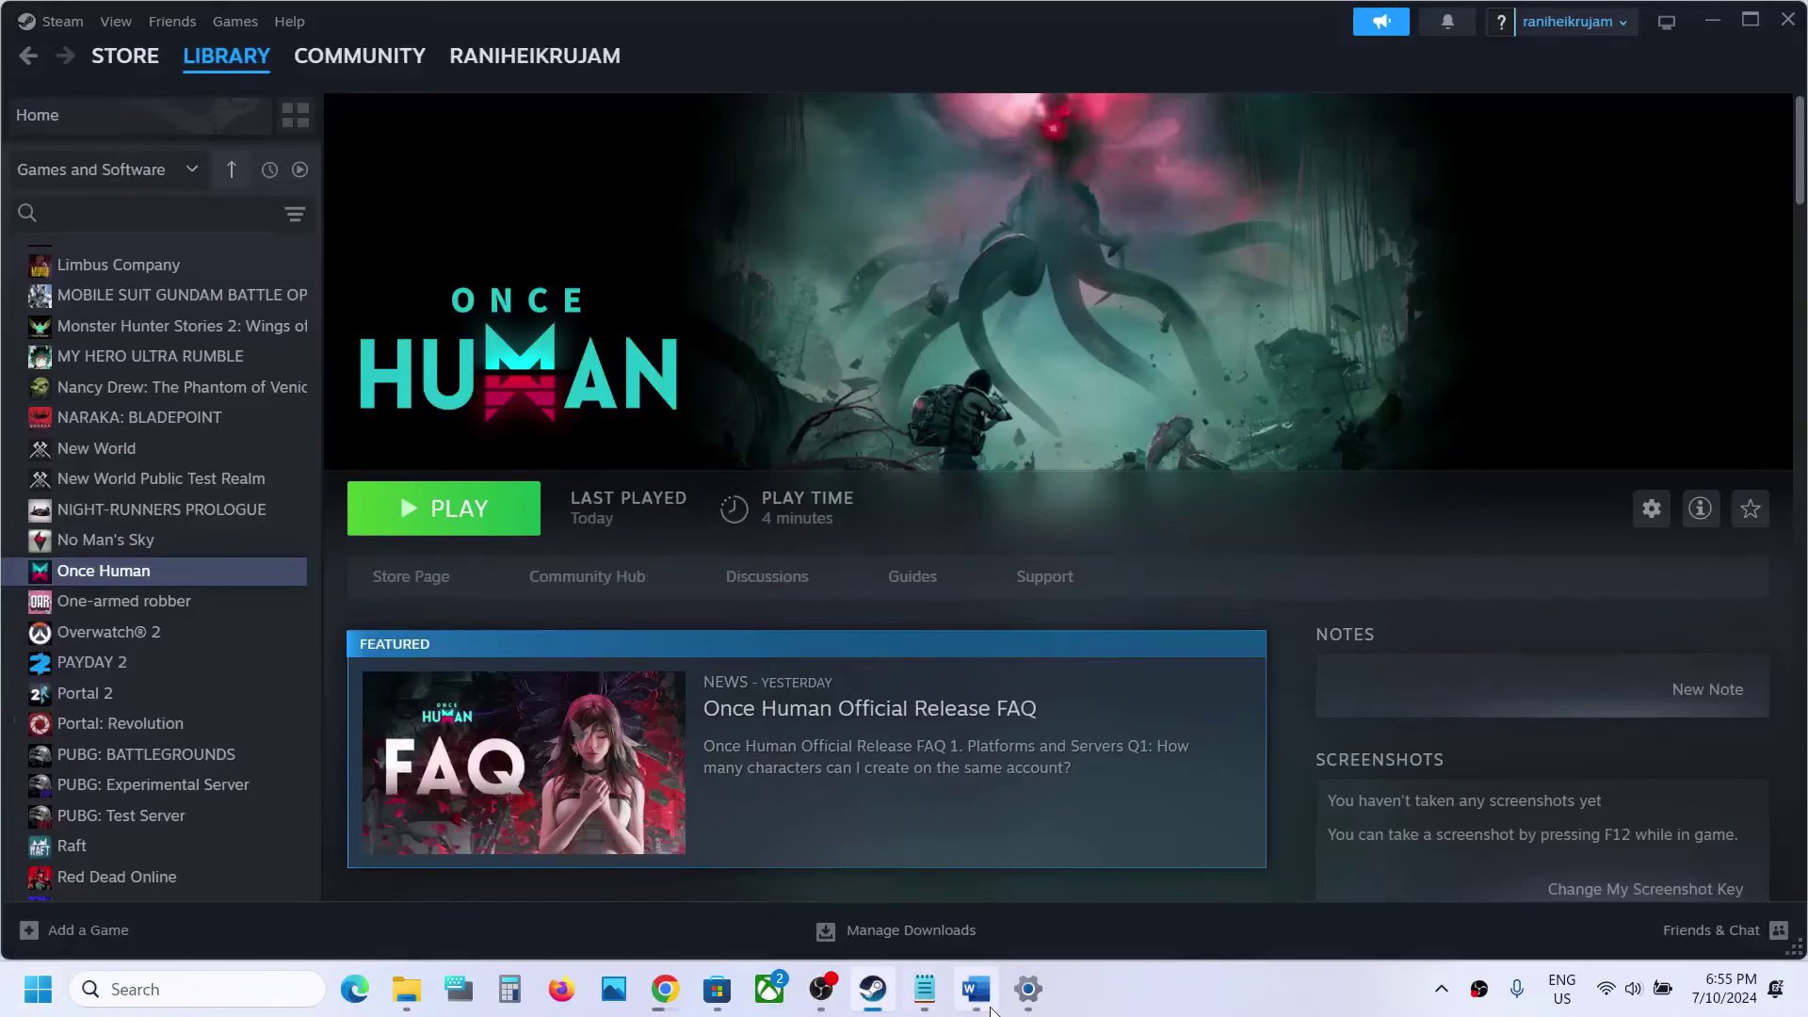
Return to the Word document and read Step 11 on increasing the virtual memory
{"action": "left_click", "coordinate": [991, 1009]}
{"action": "scroll", "coordinate": [783, 654], "scroll_direction": "down", "scroll_amount": 5}
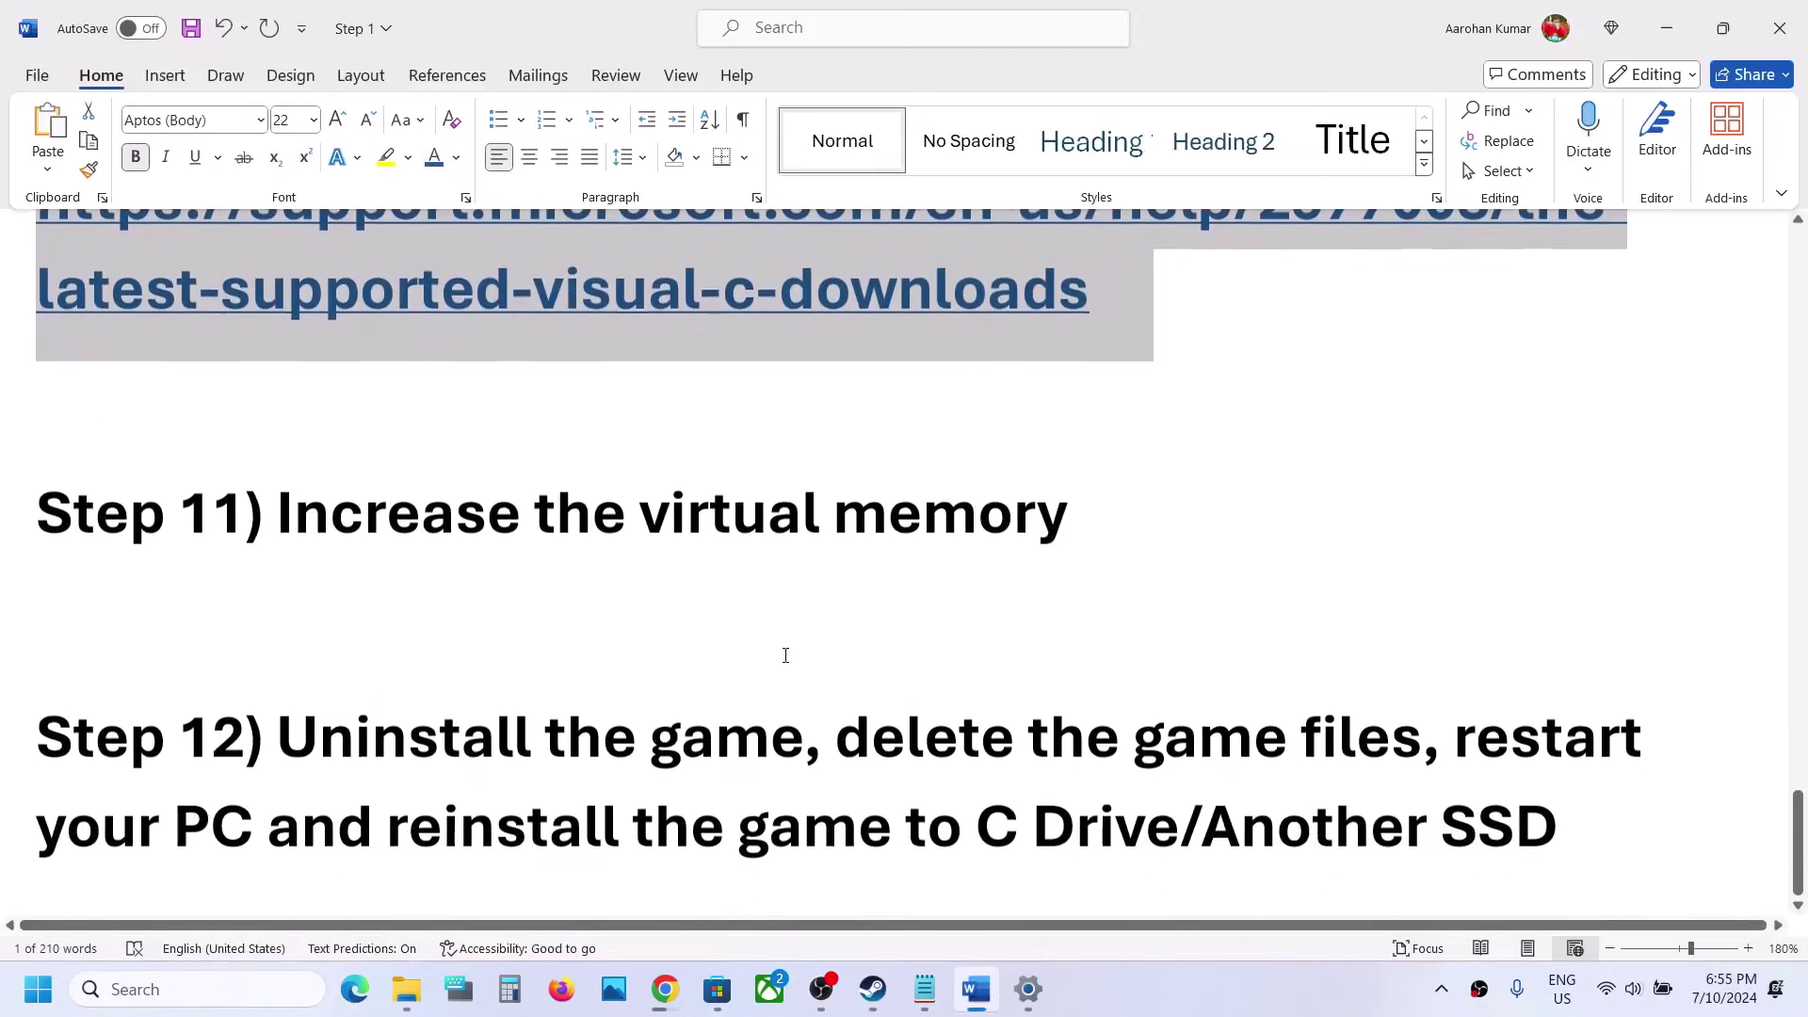
{"action": "left_click_drag", "start_coordinate": [279, 513], "coordinate": [830, 516]}
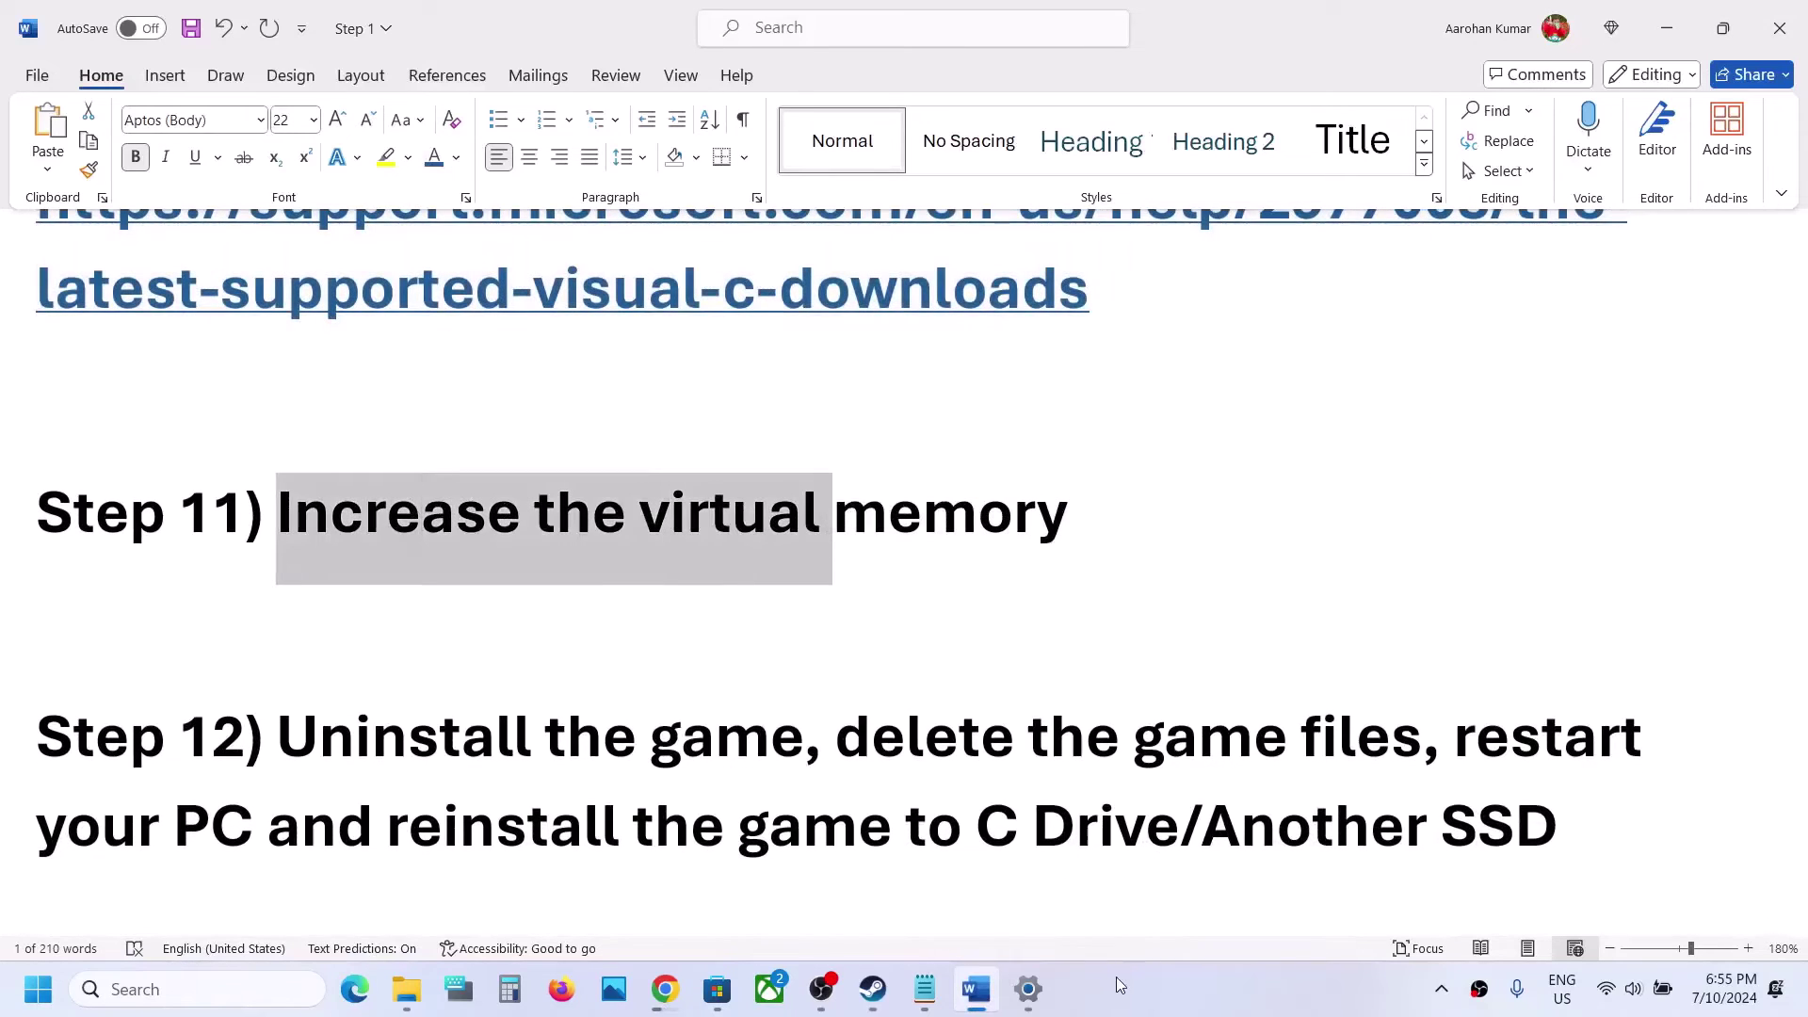
{"action": "left_click", "coordinate": [1116, 976]}
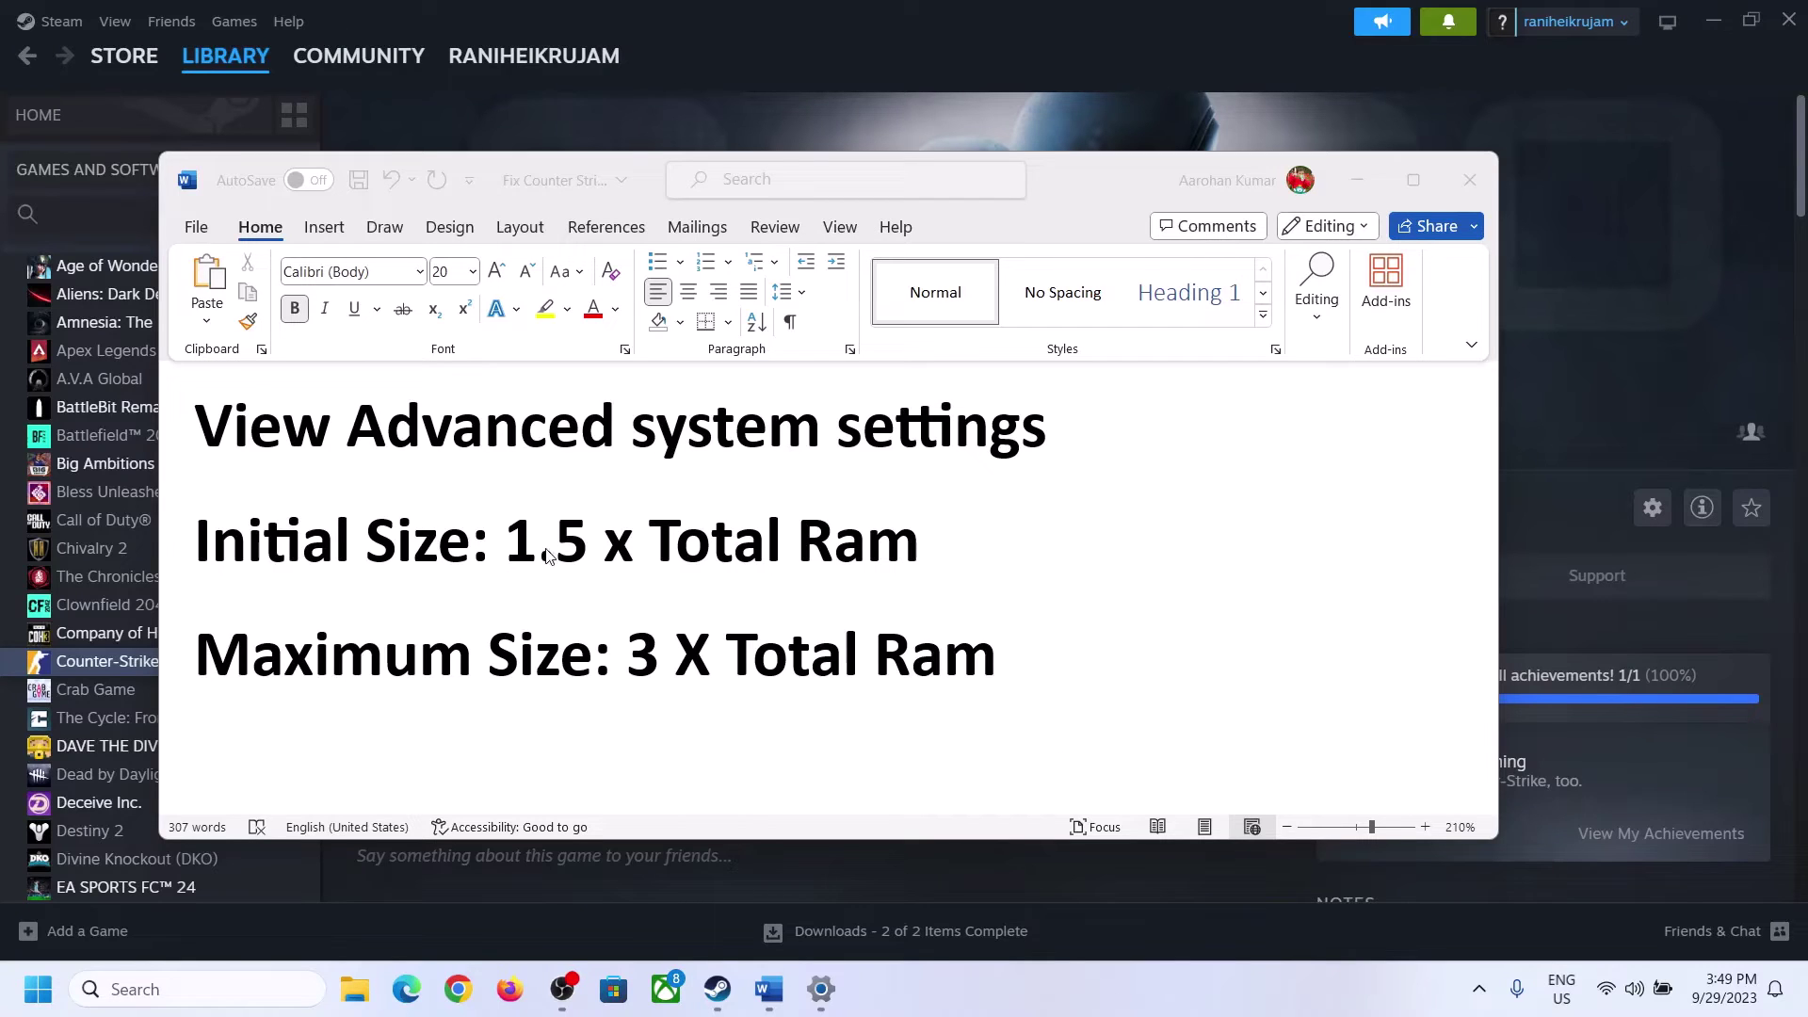
Copy "View Advanced system settings" from the Word document, search Windows for it and open the matching Control Panel result
{"action": "left_click", "coordinate": [267, 438]}
{"action": "left_click_drag", "start_coordinate": [212, 433], "coordinate": [1027, 428]}
{"action": "key", "text": "ctrl+c"}
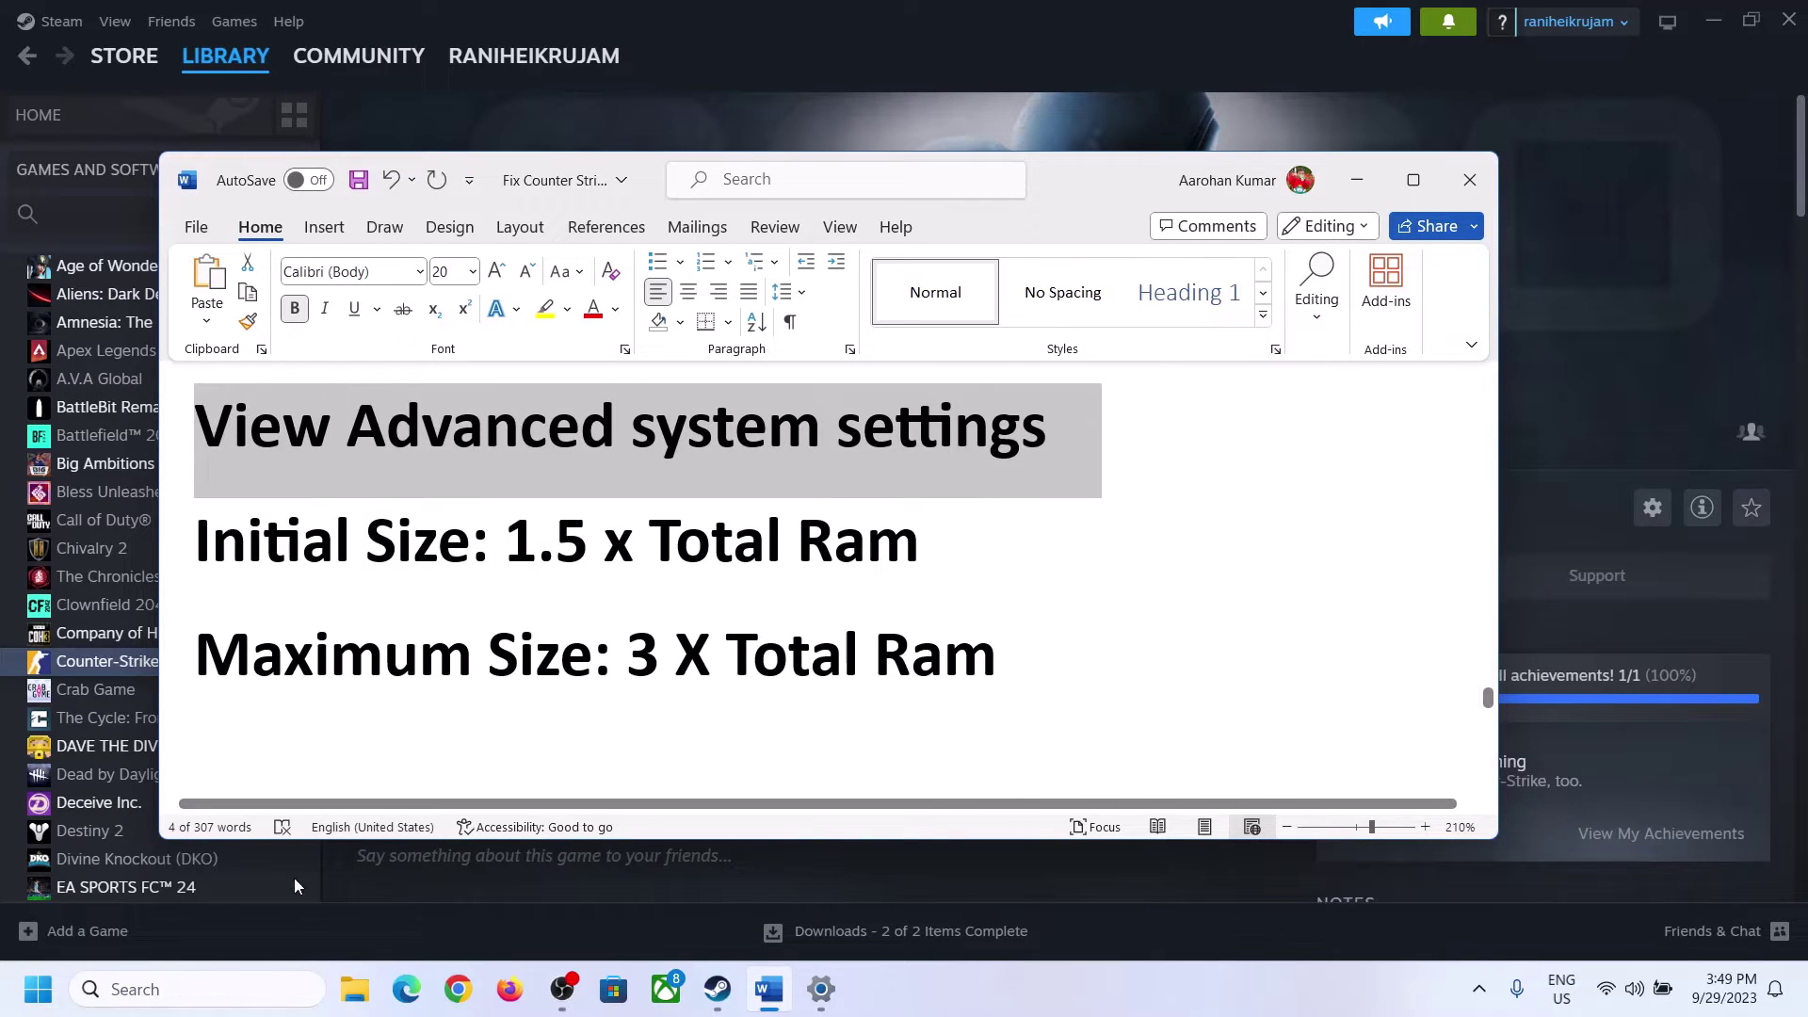
{"action": "left_click", "coordinate": [215, 989]}
{"action": "key", "text": "ctrl+v"}
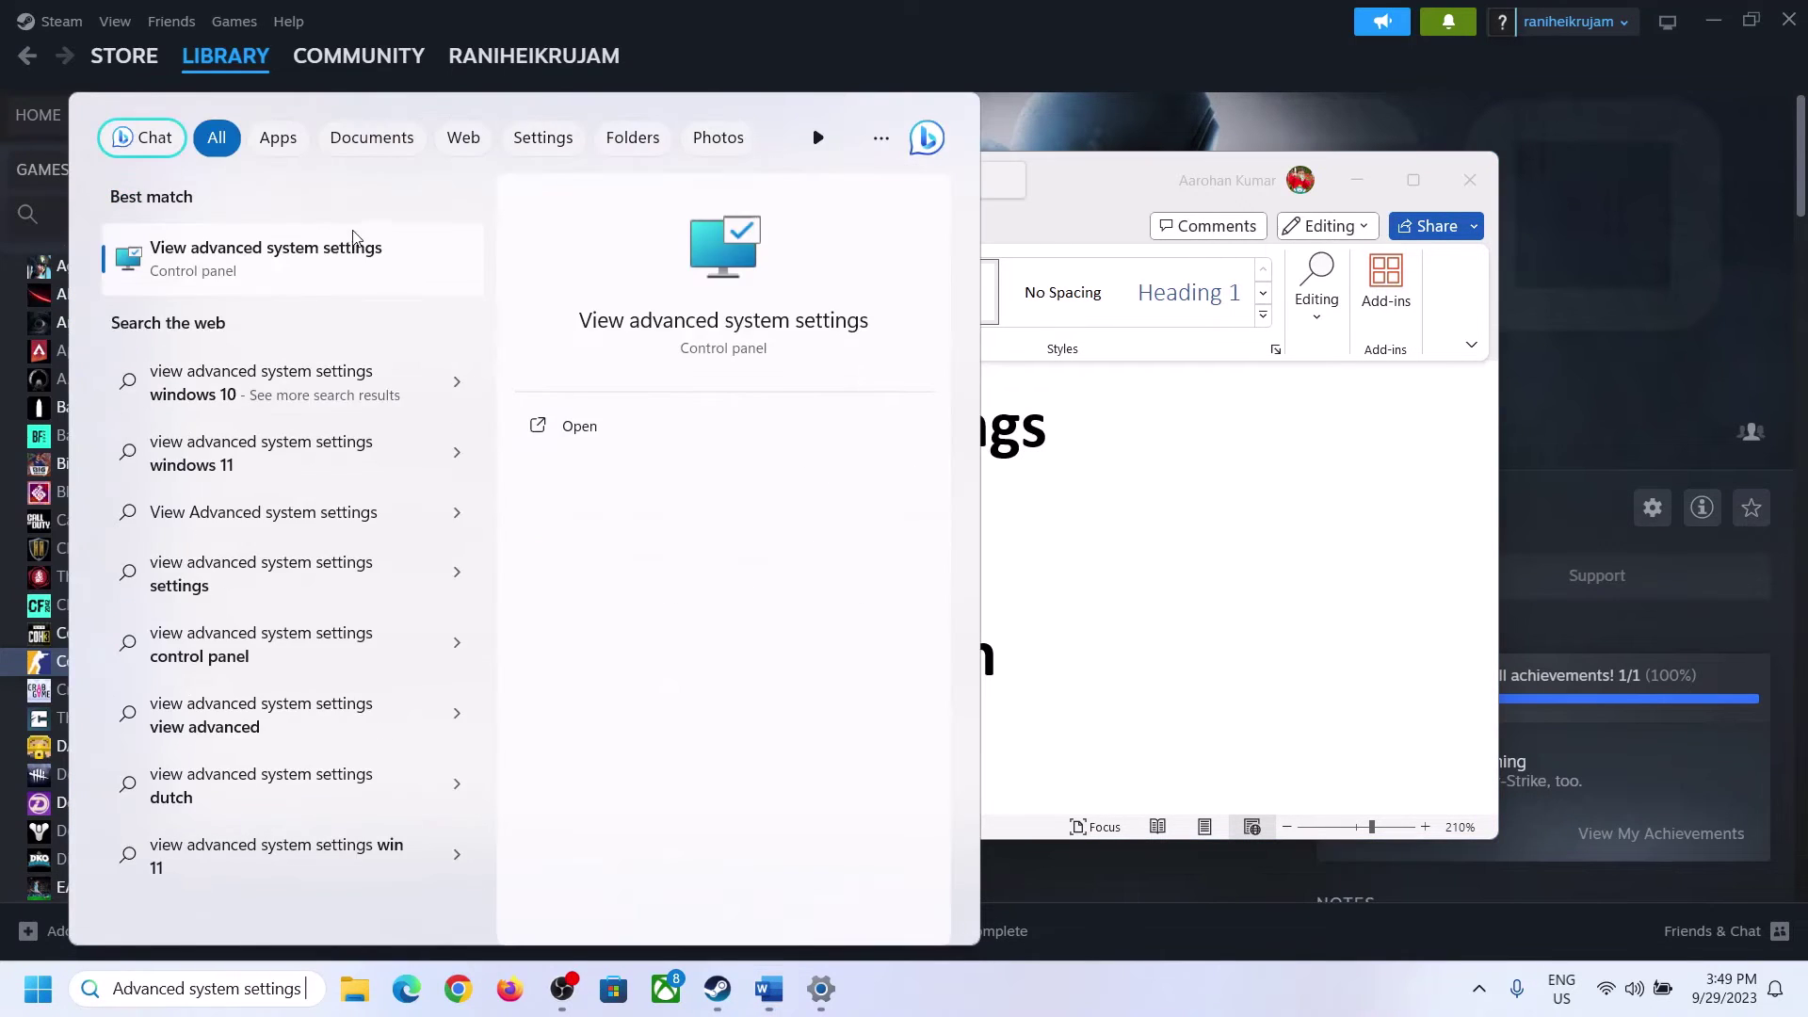
{"action": "left_click", "coordinate": [251, 269]}
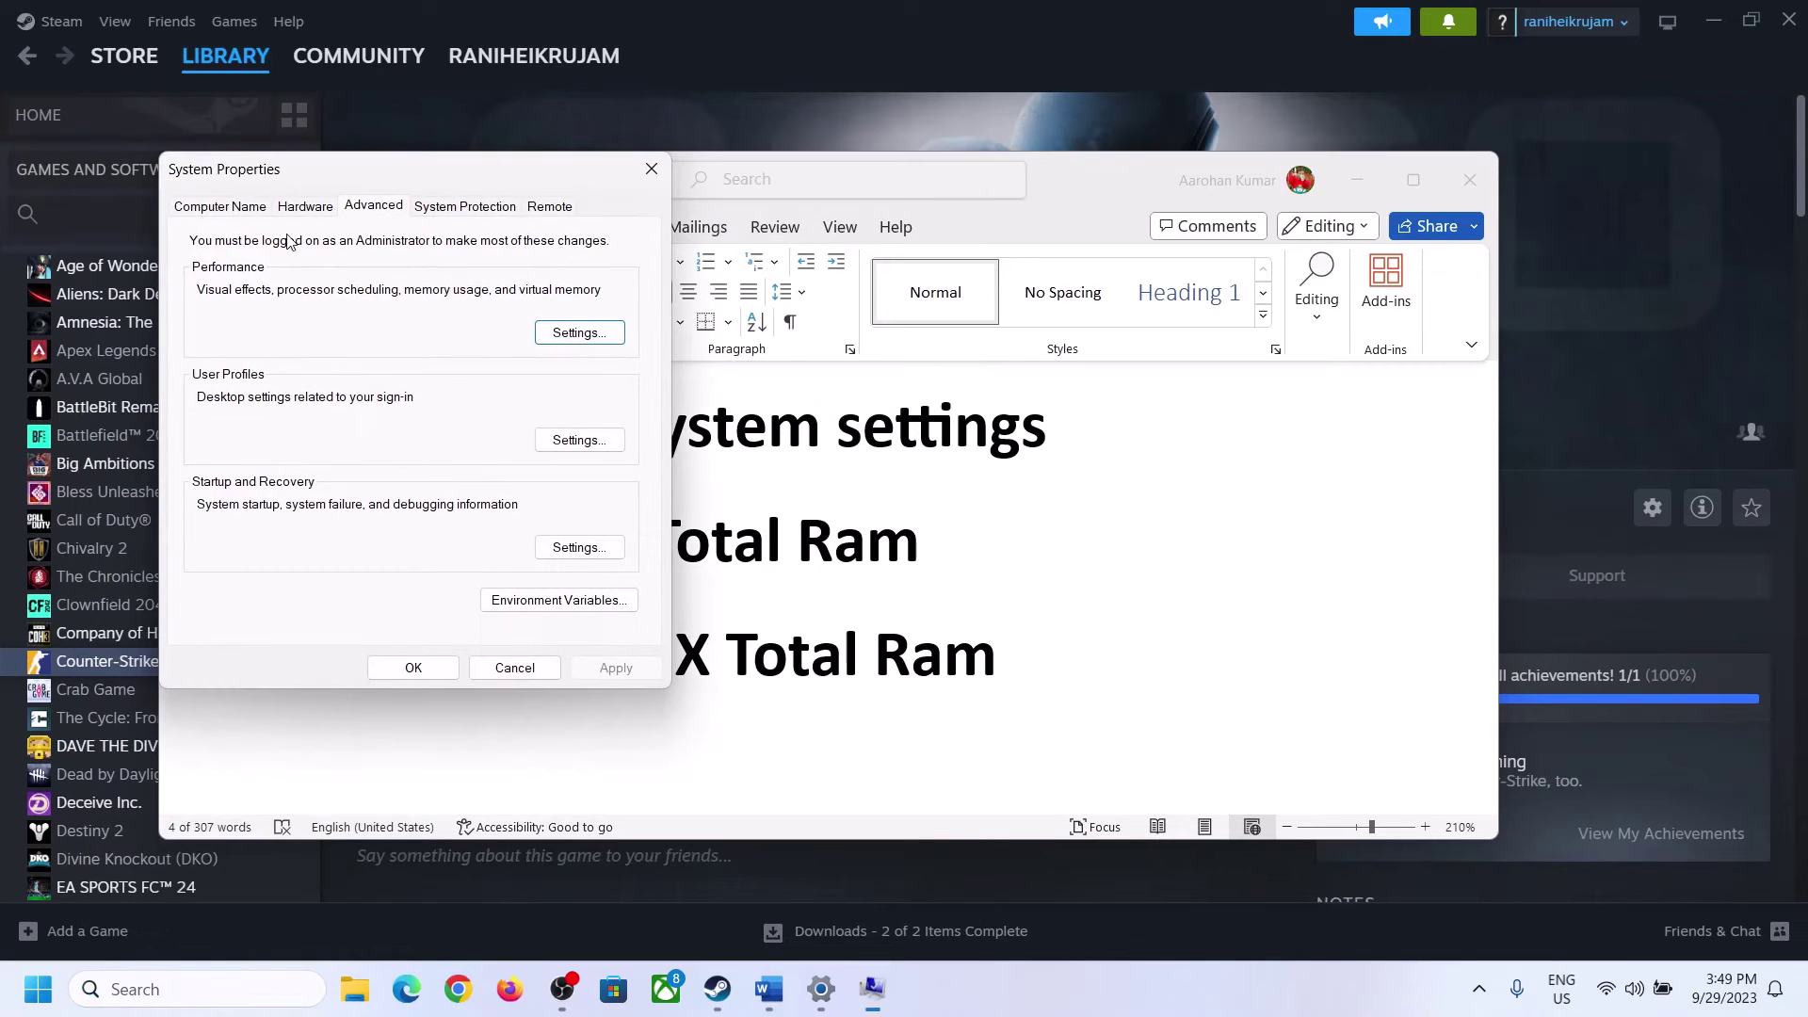
Open the Virtual Memory dialog from the advanced performance options in System Properties
{"action": "left_click_drag", "start_coordinate": [377, 182], "coordinate": [808, 326]}
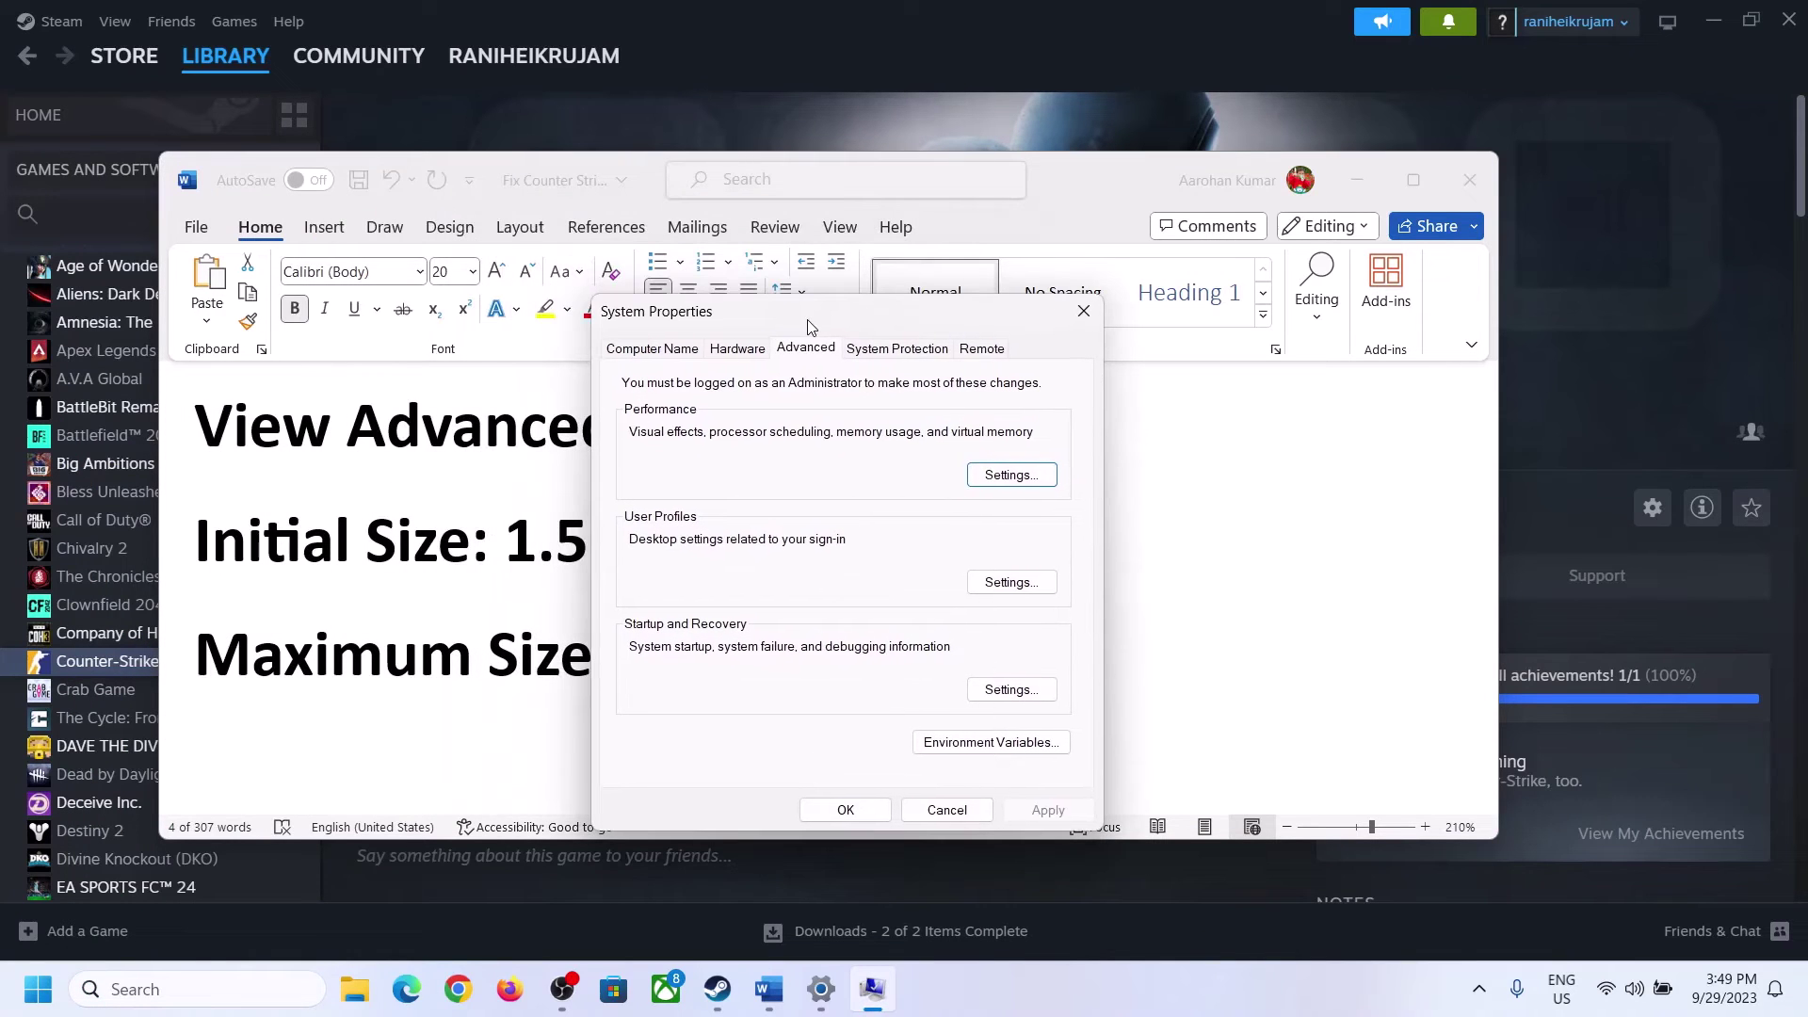
{"action": "left_click", "coordinate": [1012, 475]}
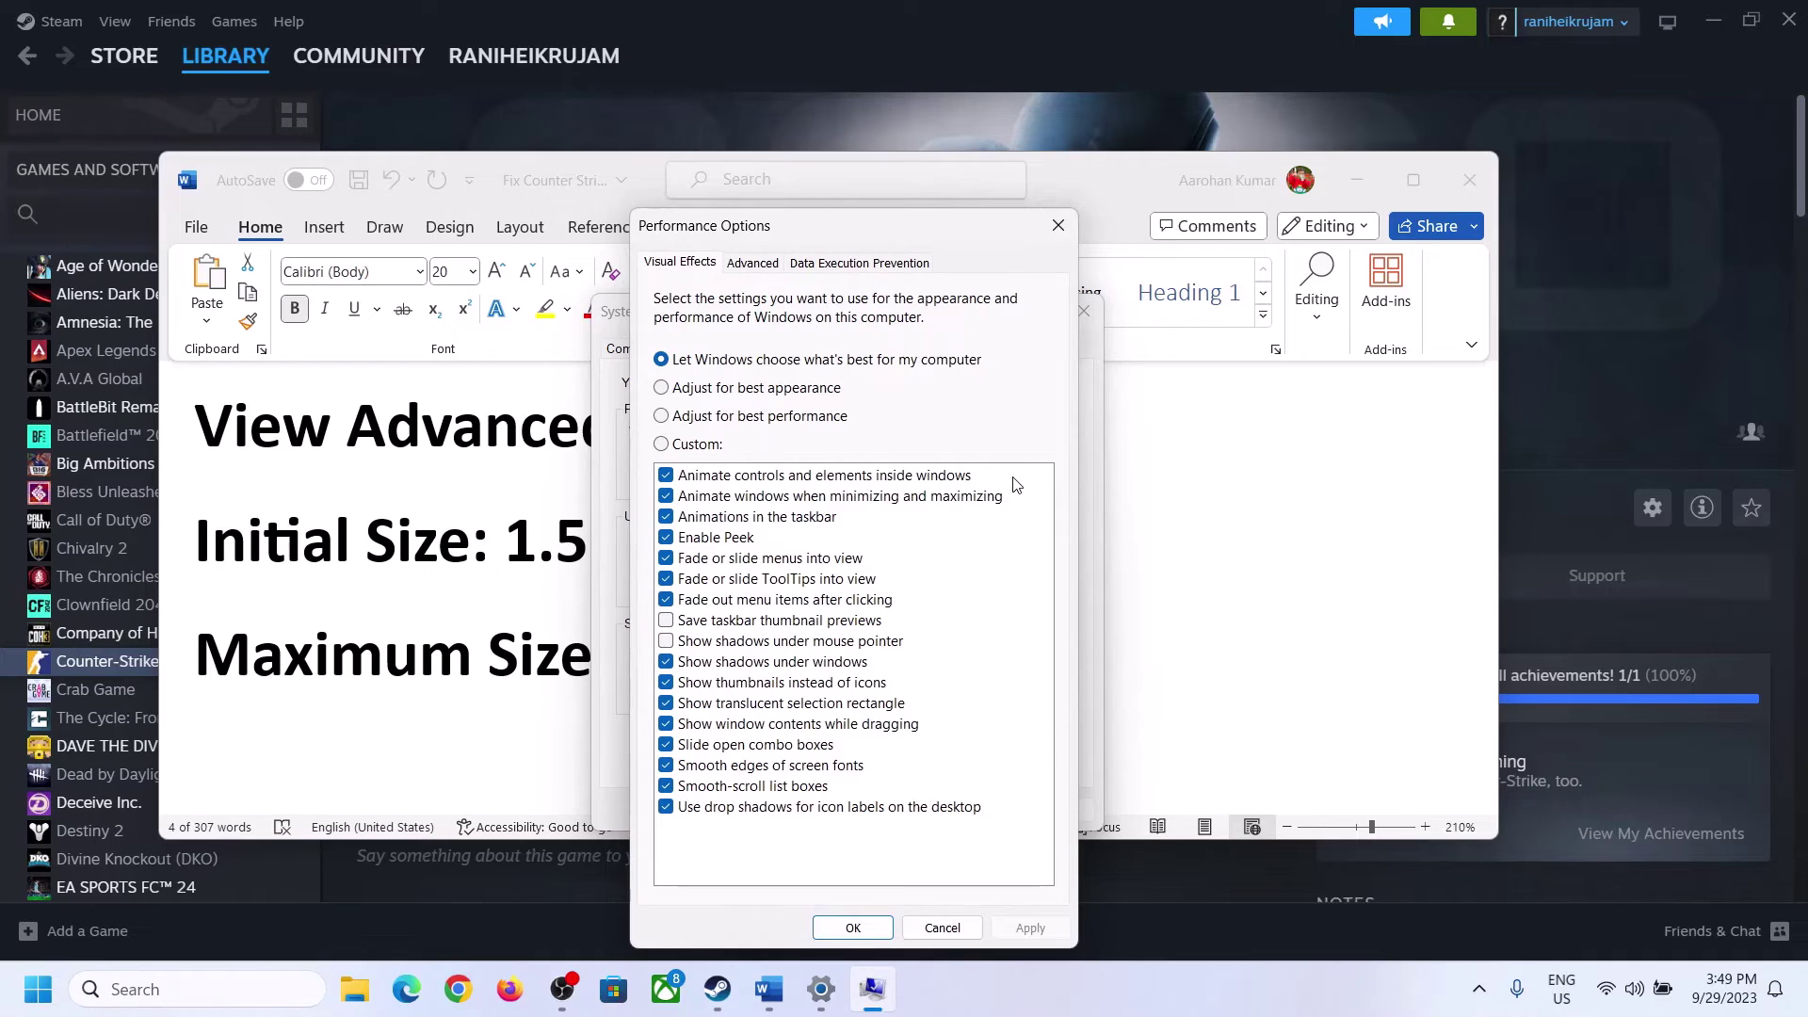
{"action": "left_click", "coordinate": [754, 264]}
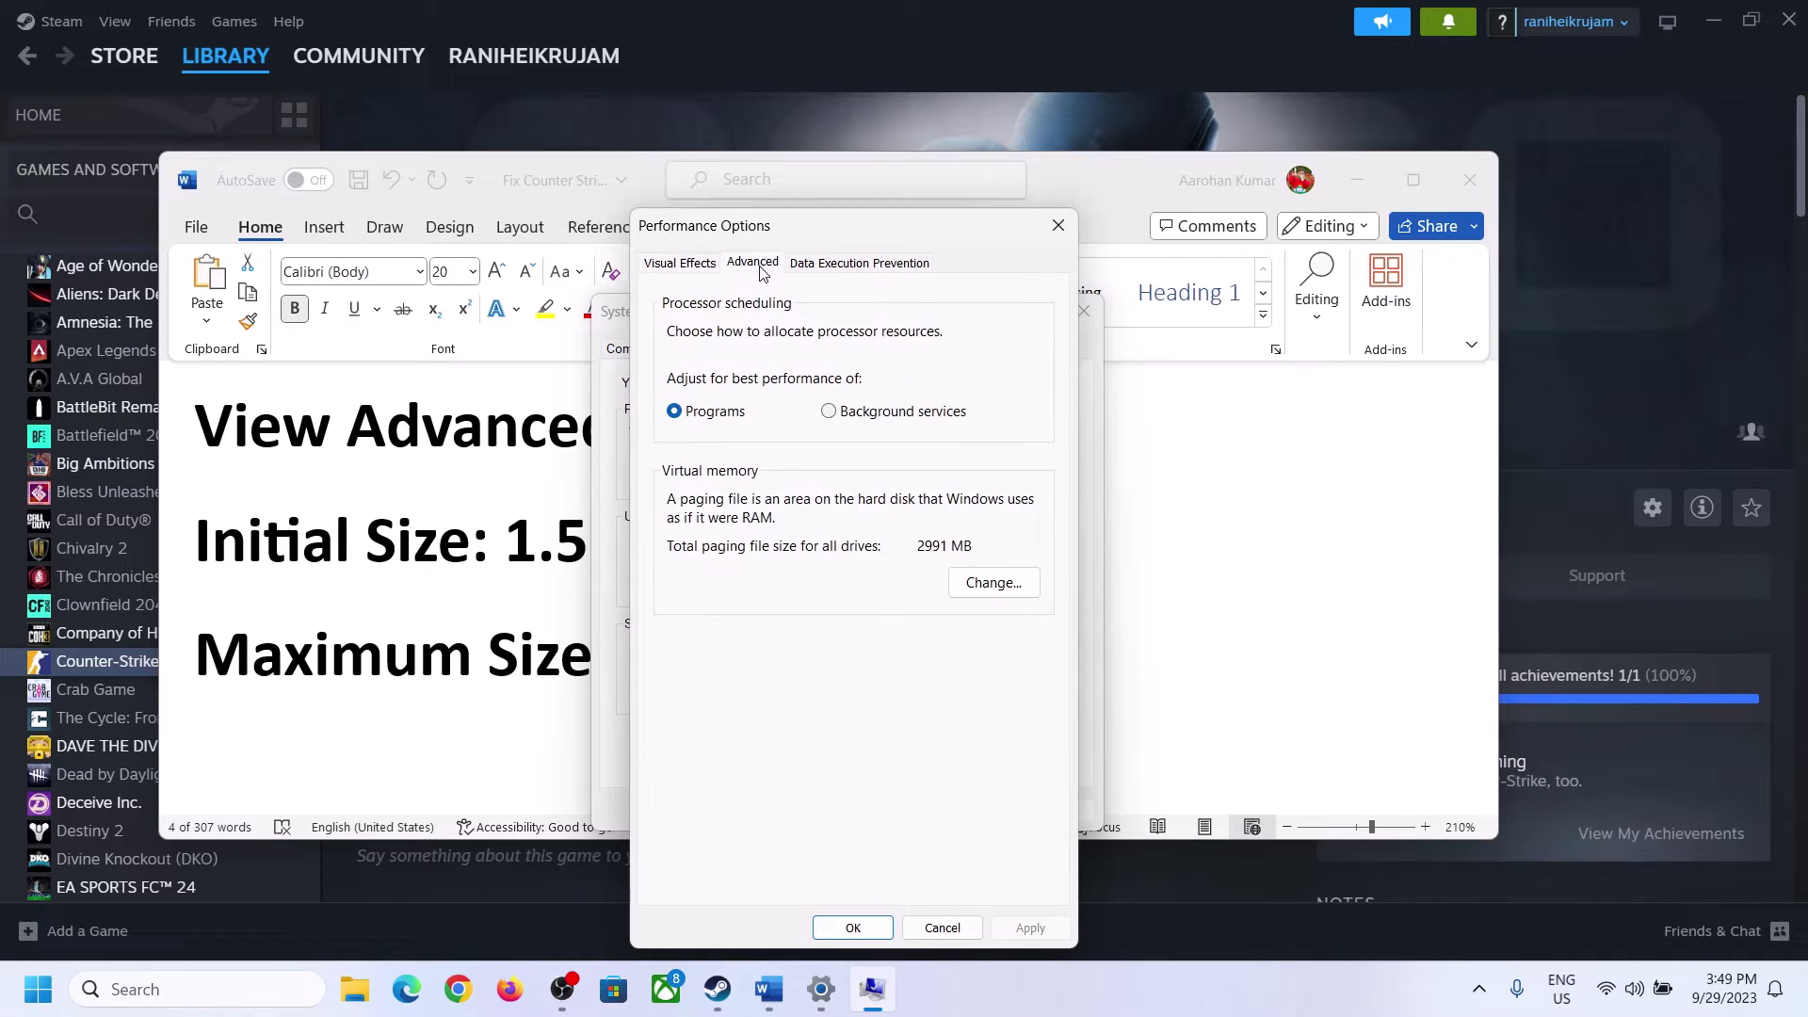
{"action": "left_click", "coordinate": [1000, 582]}
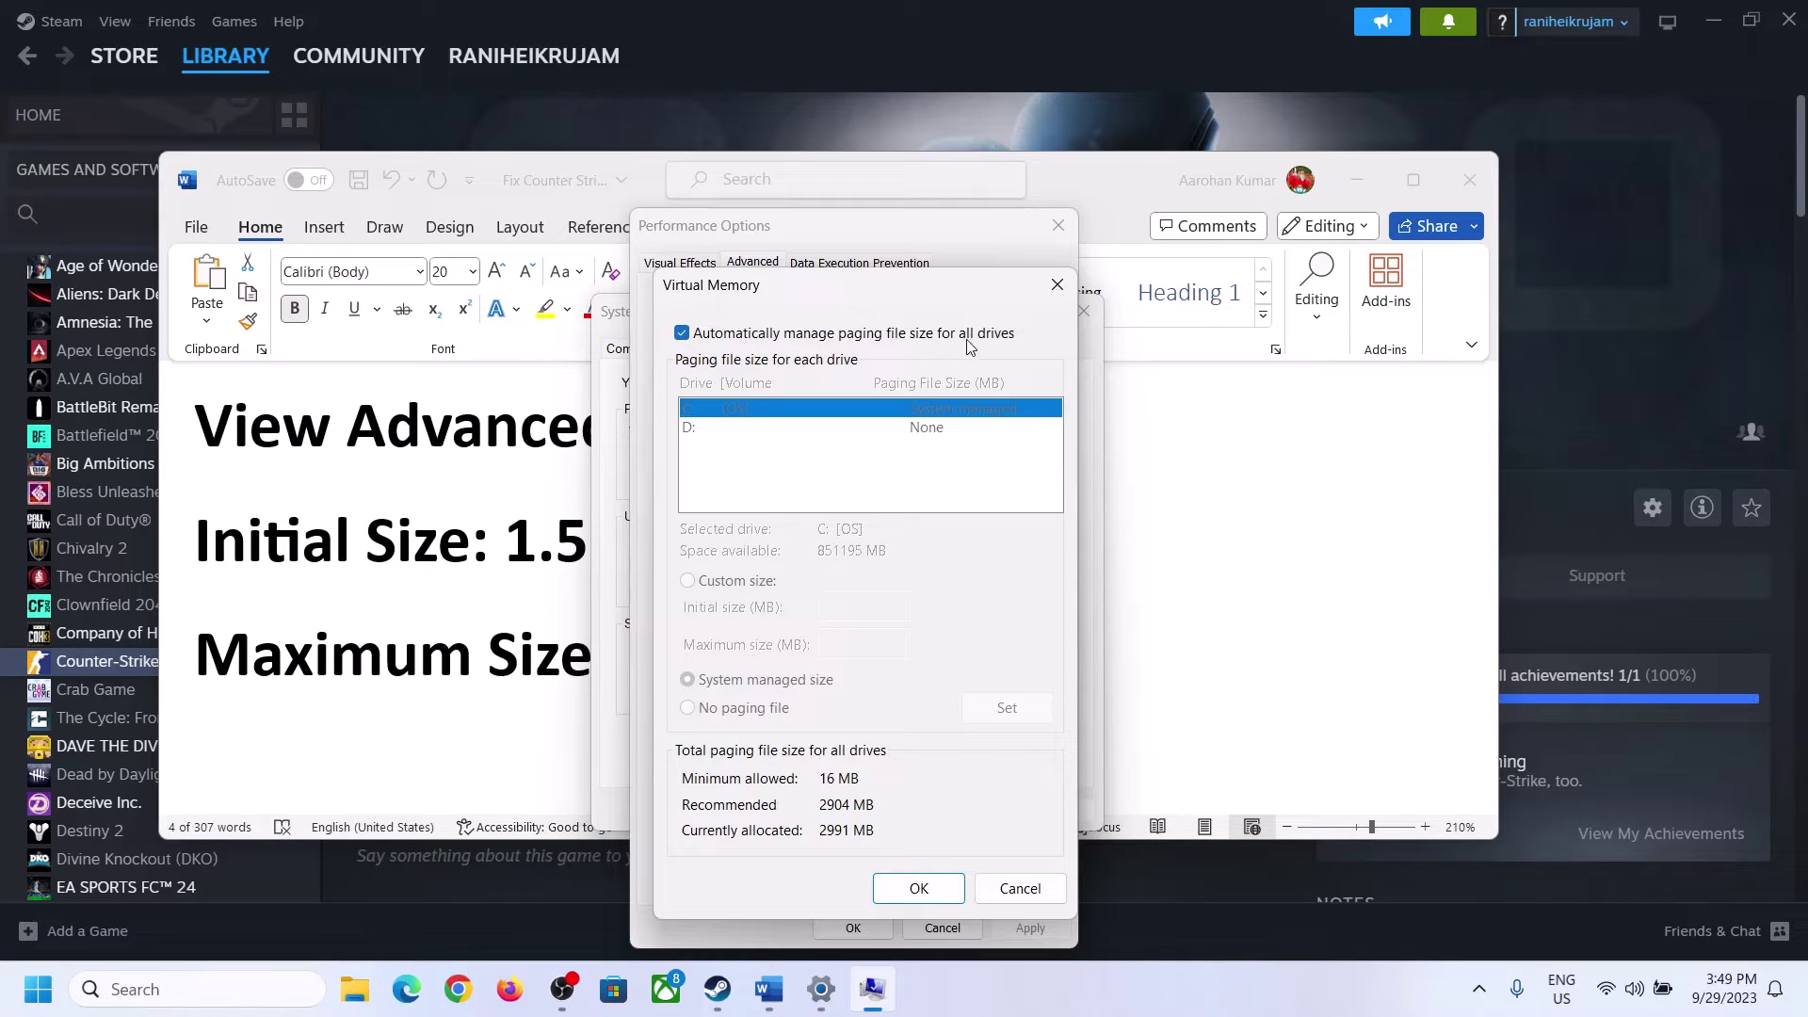
Turn off automatic paging file management for all drives and choose a custom size for the C: drive
{"action": "left_click", "coordinate": [682, 334]}
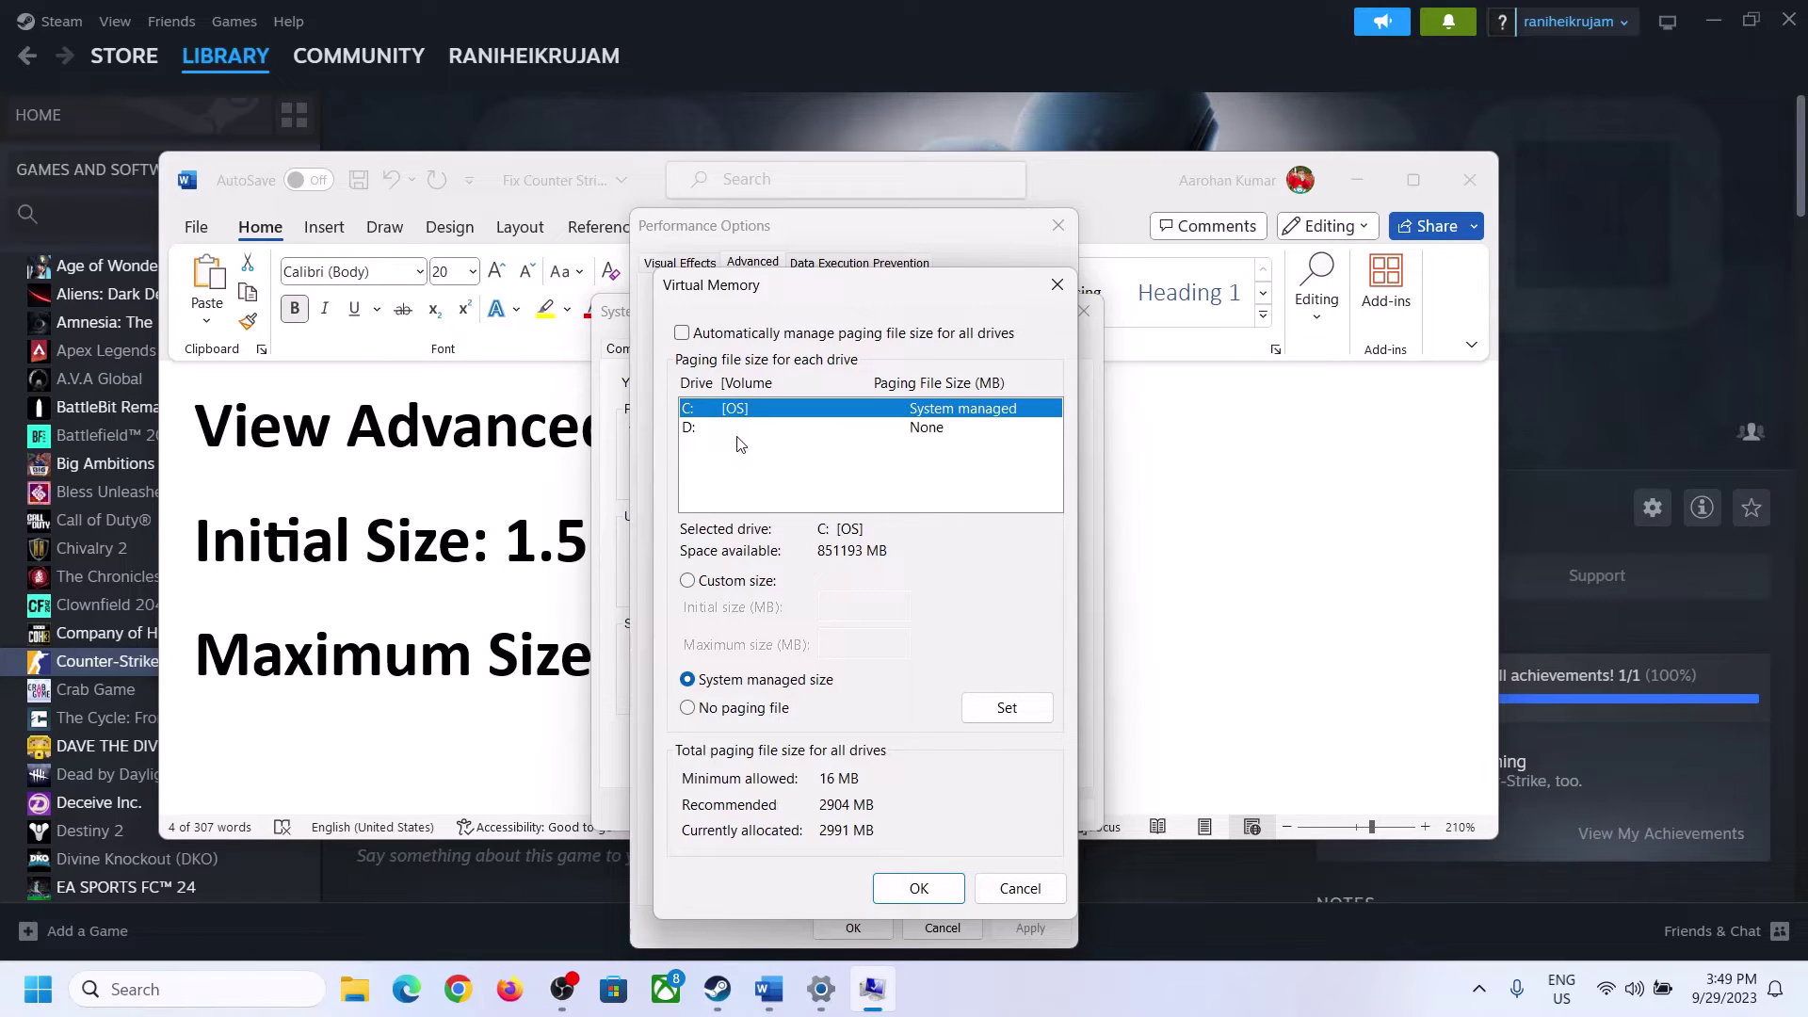
{"action": "left_click", "coordinate": [689, 583]}
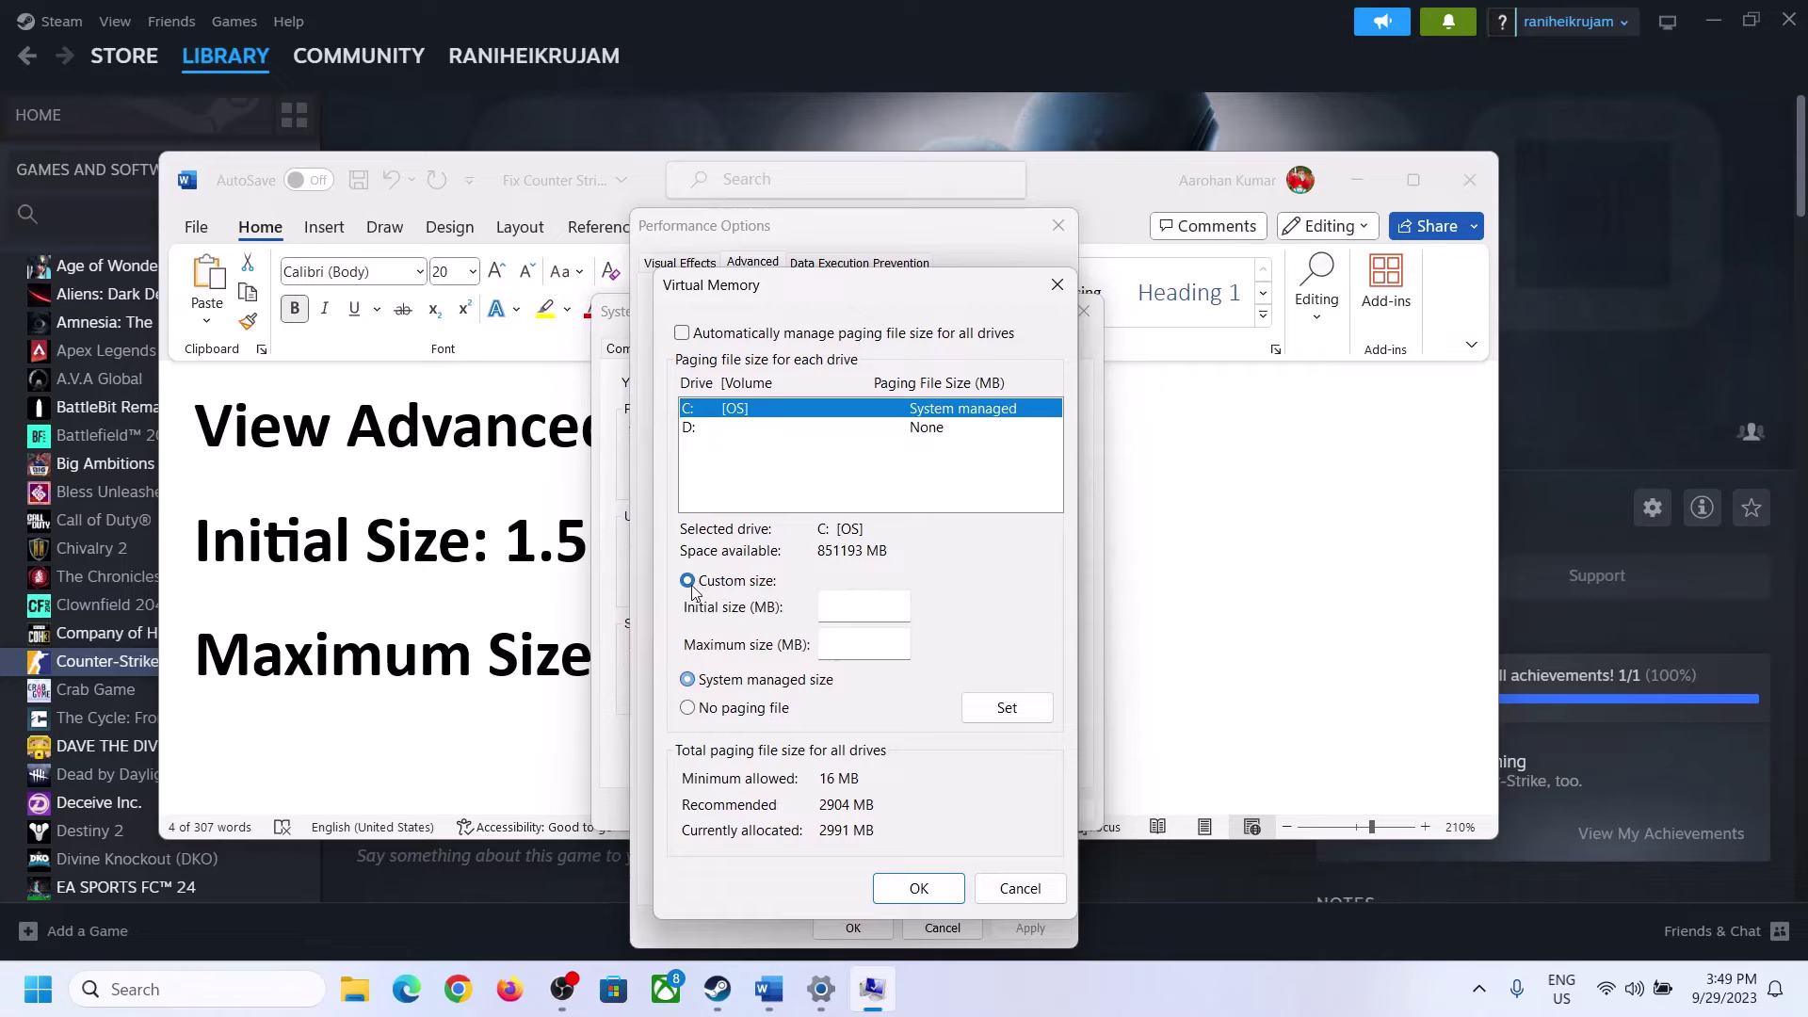
{"action": "left_click", "coordinate": [837, 610]}
Read the initial size formula in the Word document and check the installed RAM on the System About page in Settings
{"action": "left_click", "coordinate": [490, 554]}
{"action": "left_click_drag", "start_coordinate": [517, 540], "coordinate": [839, 562]}
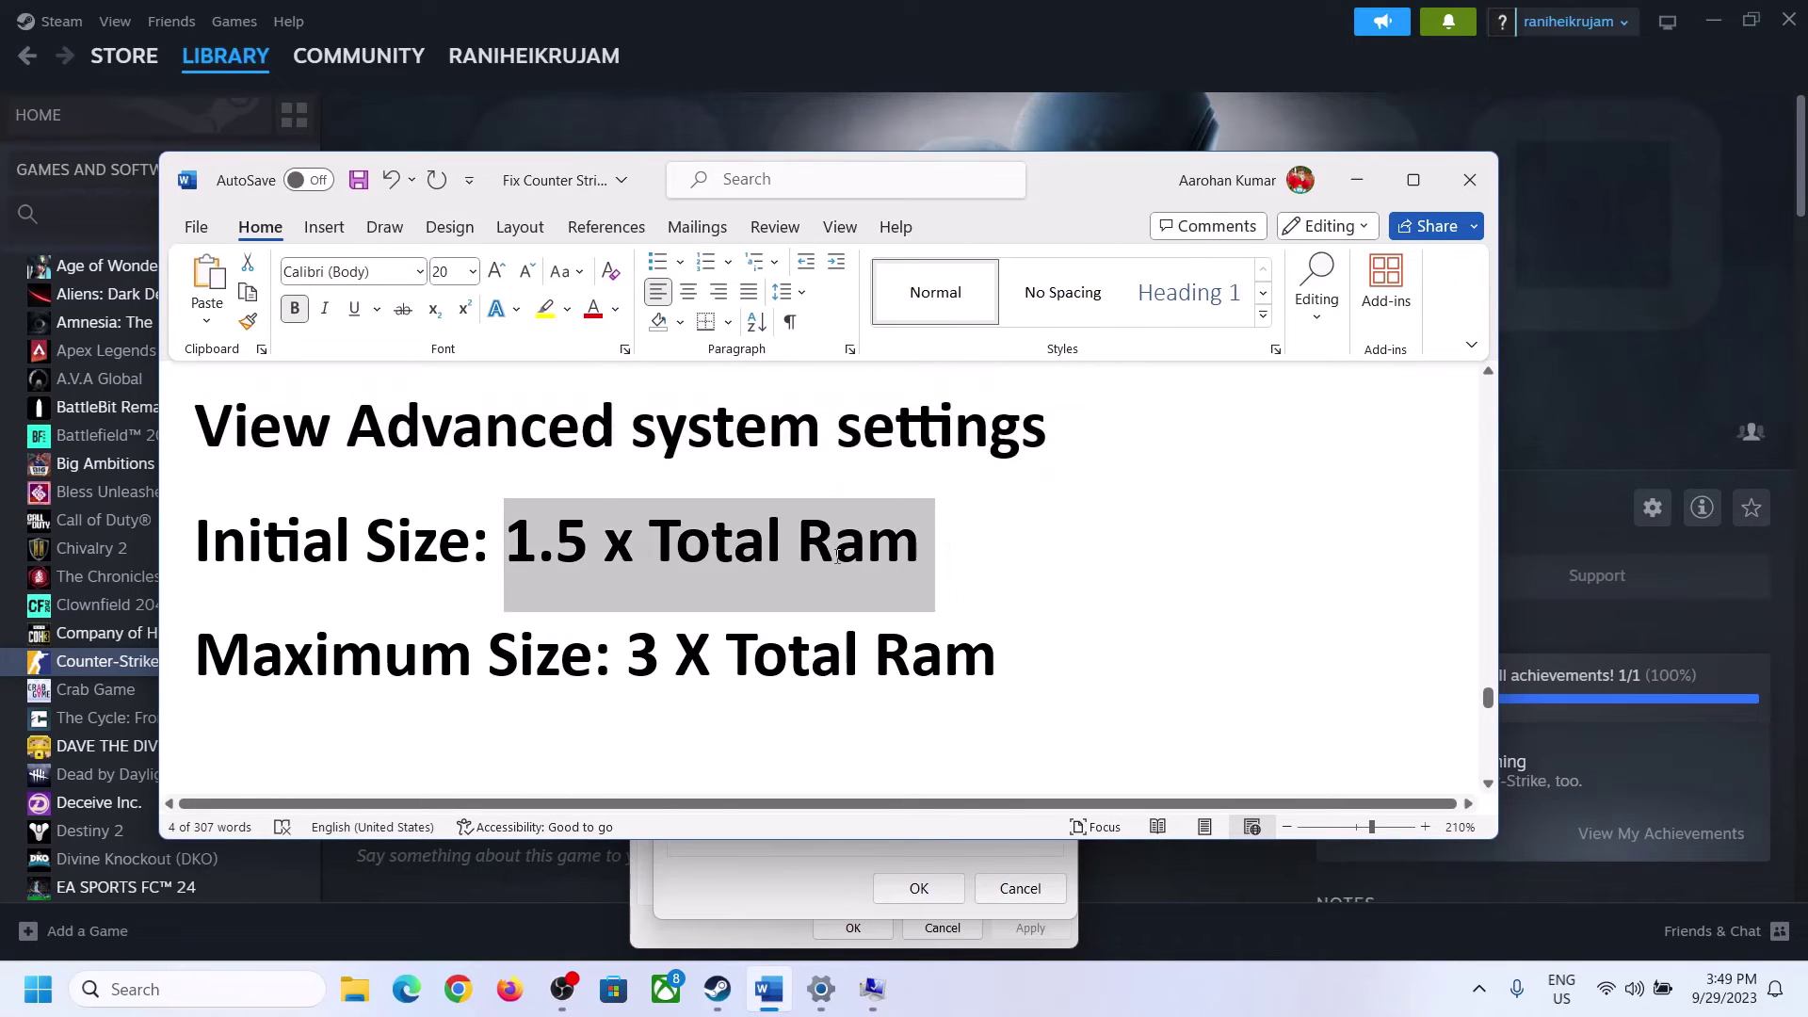
{"action": "left_click", "coordinate": [823, 995]}
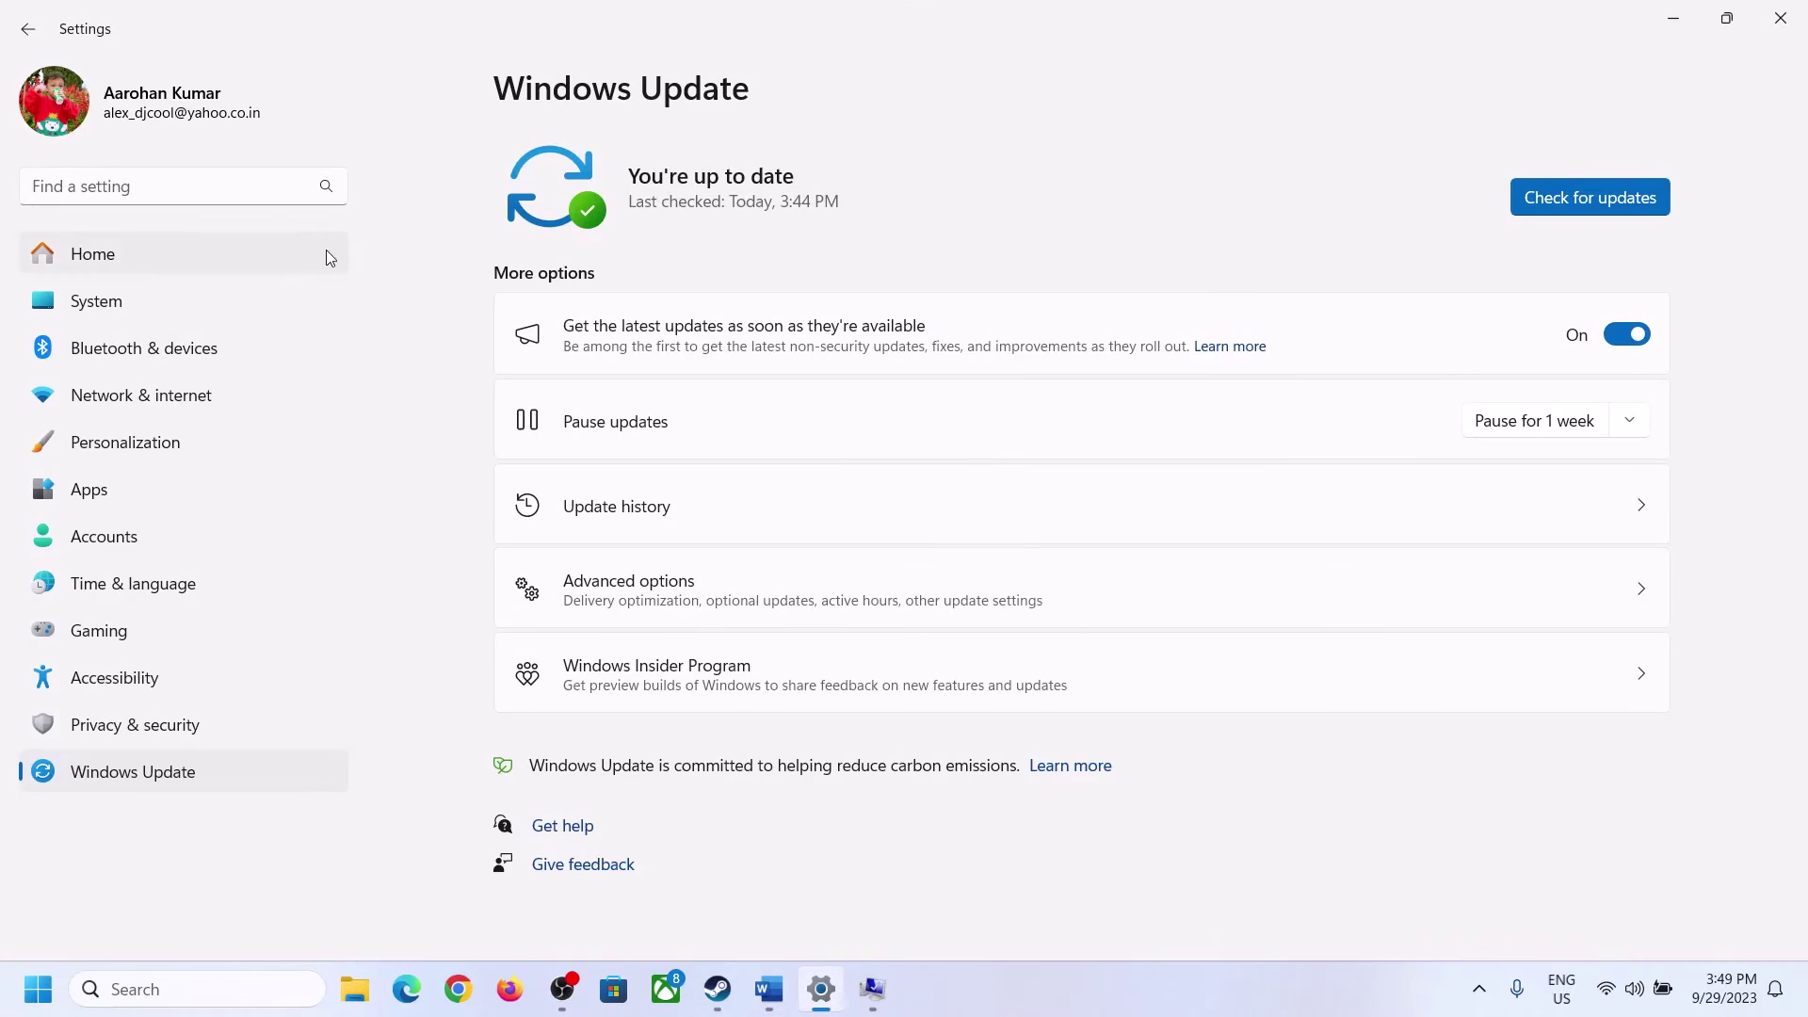
{"action": "scroll", "coordinate": [666, 686], "scroll_direction": "down", "scroll_amount": 7}
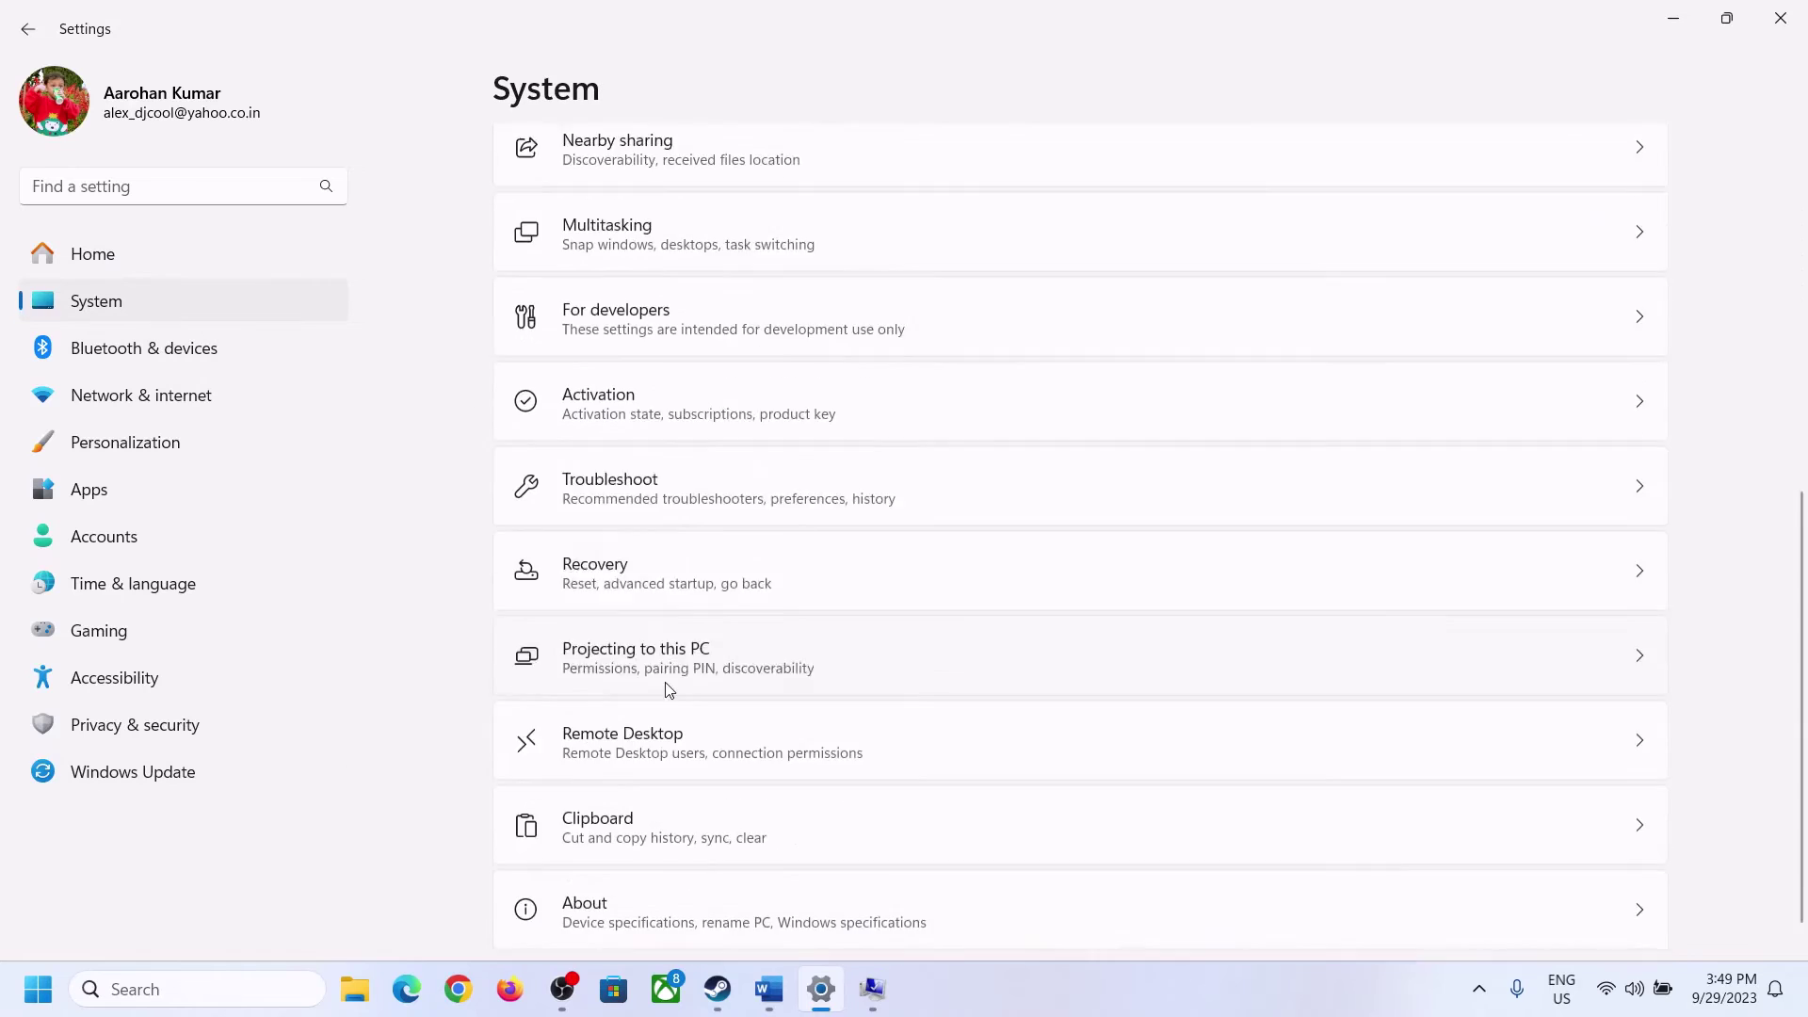
{"action": "left_click", "coordinate": [602, 880]}
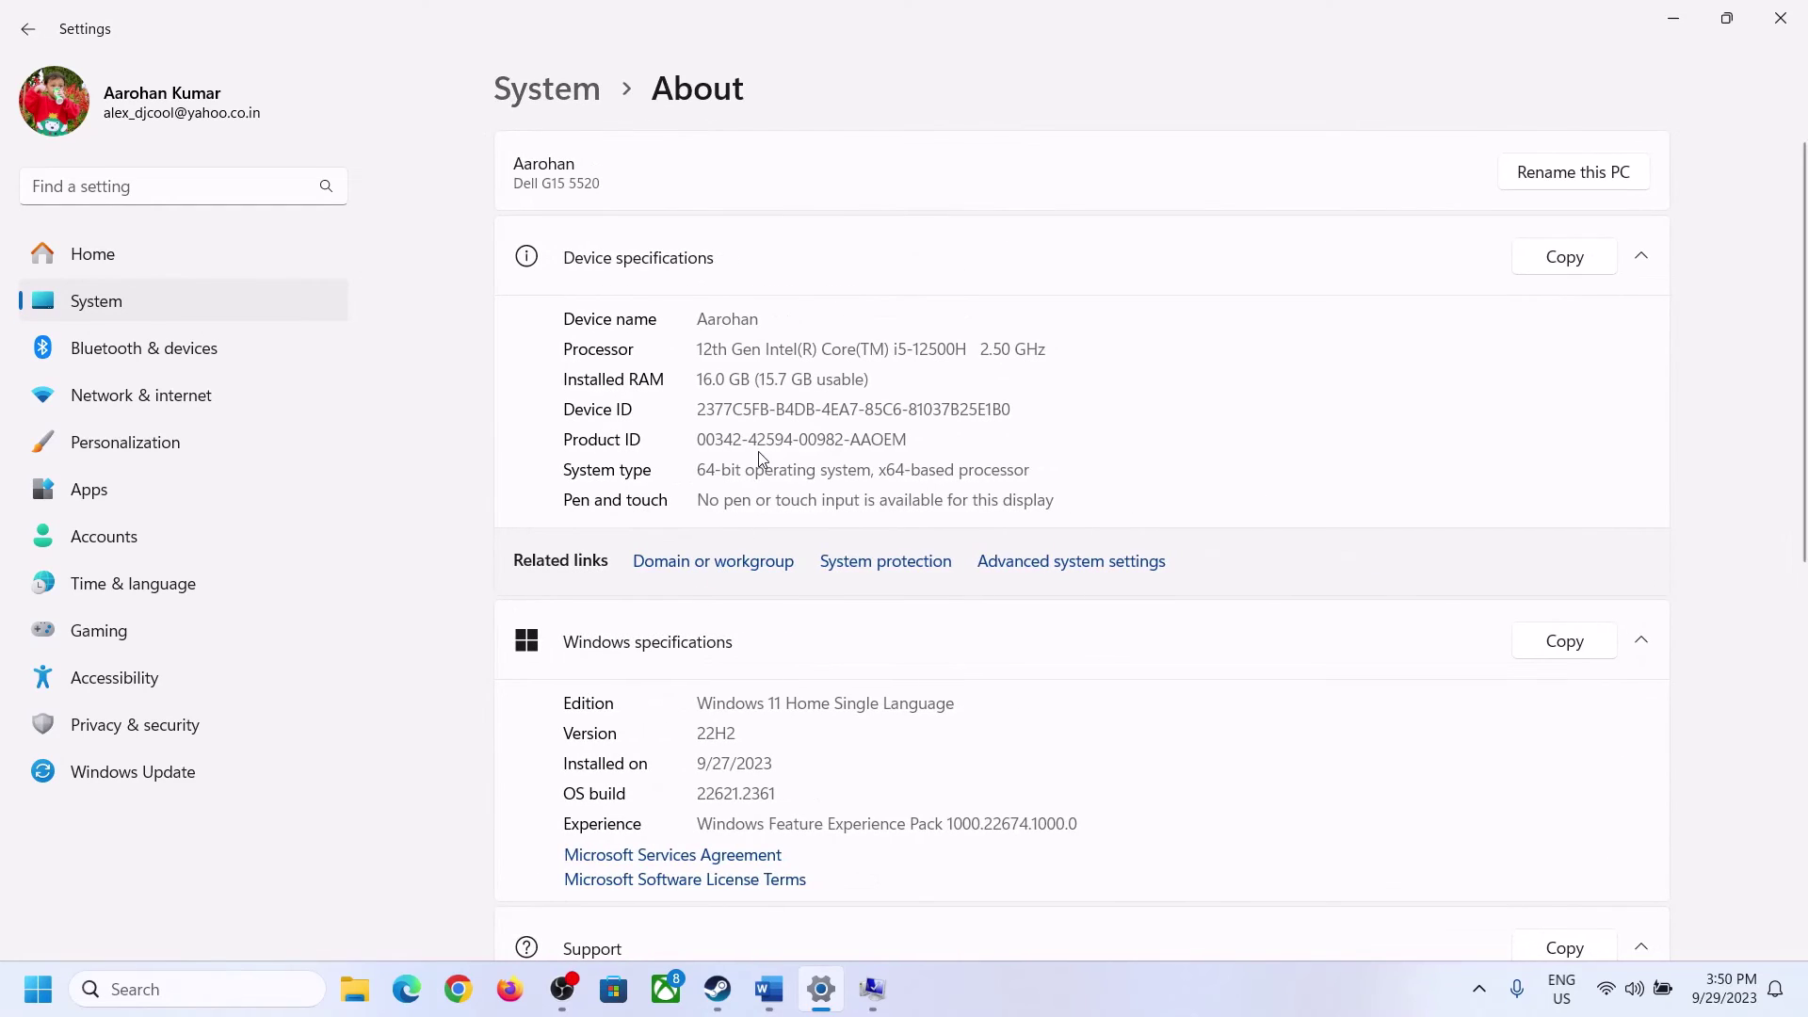
{"action": "left_click_drag", "start_coordinate": [715, 378], "coordinate": [688, 377]}
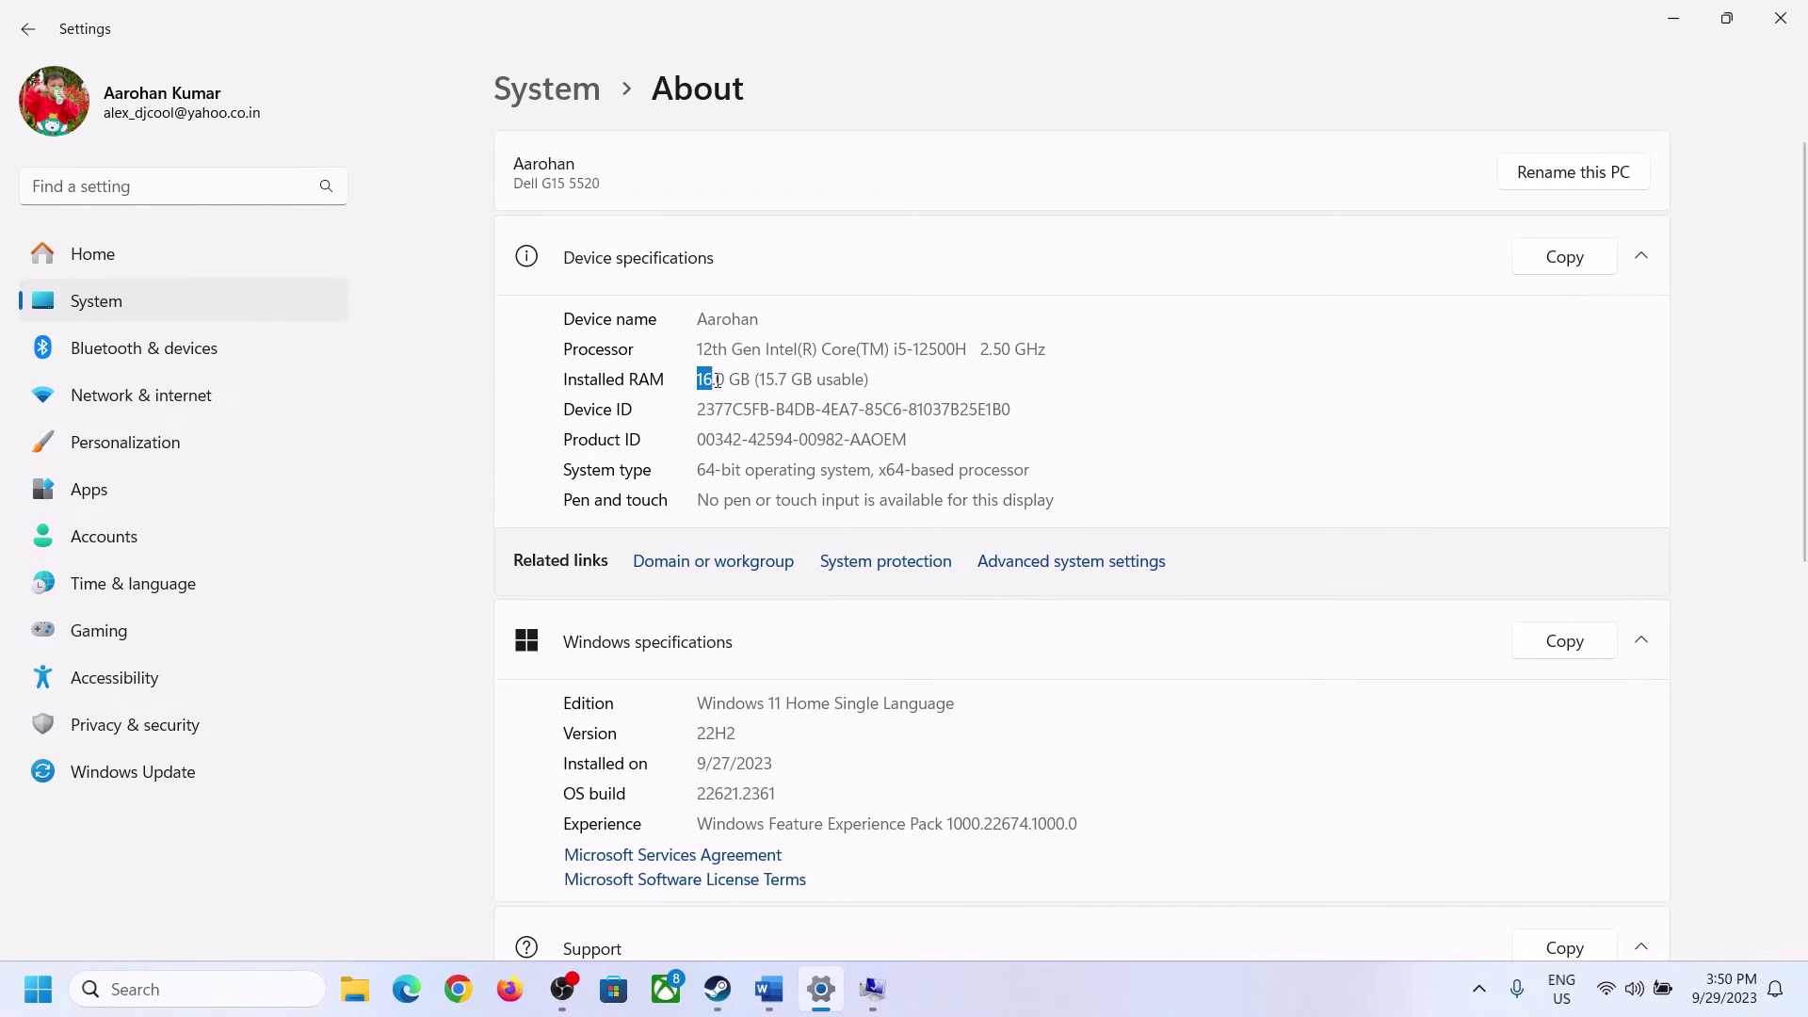
{"action": "left_click", "coordinate": [725, 380]}
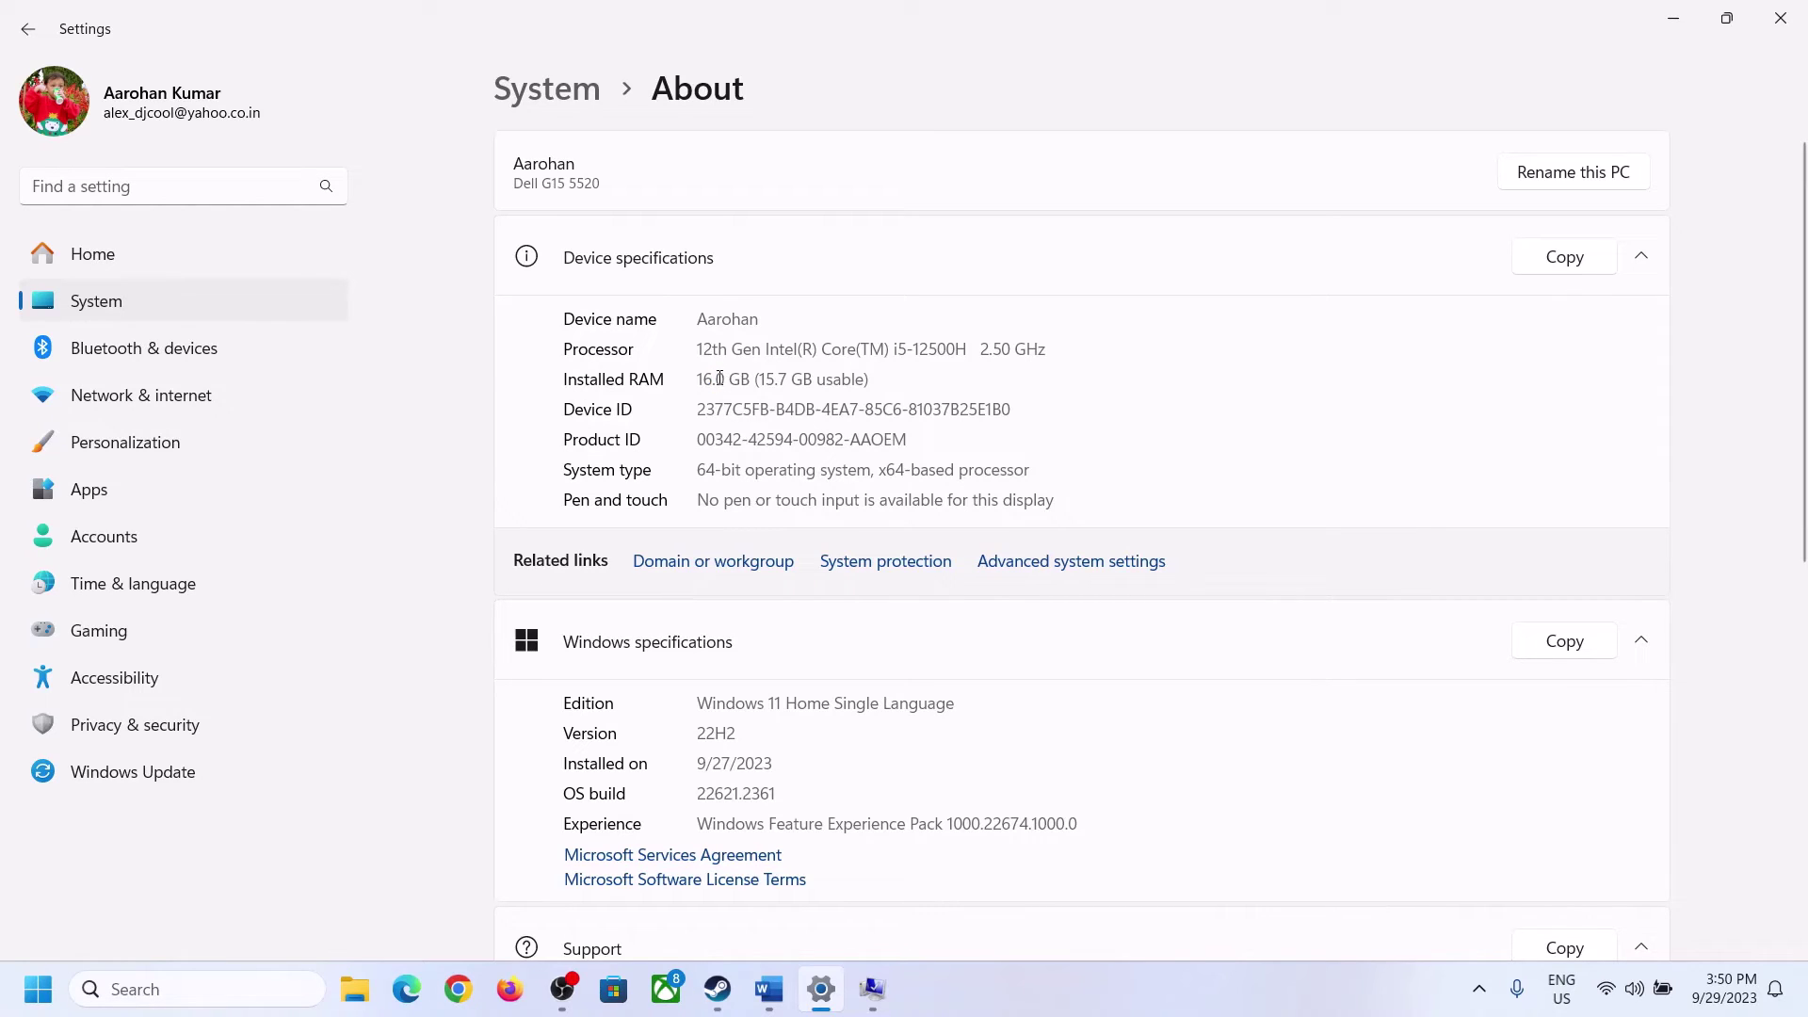
Run calc to open Calculator, place it beside the Virtual Memory dialog and bring up the size formulas in the Word document
{"action": "left_click_drag", "start_coordinate": [719, 378], "coordinate": [696, 369]}
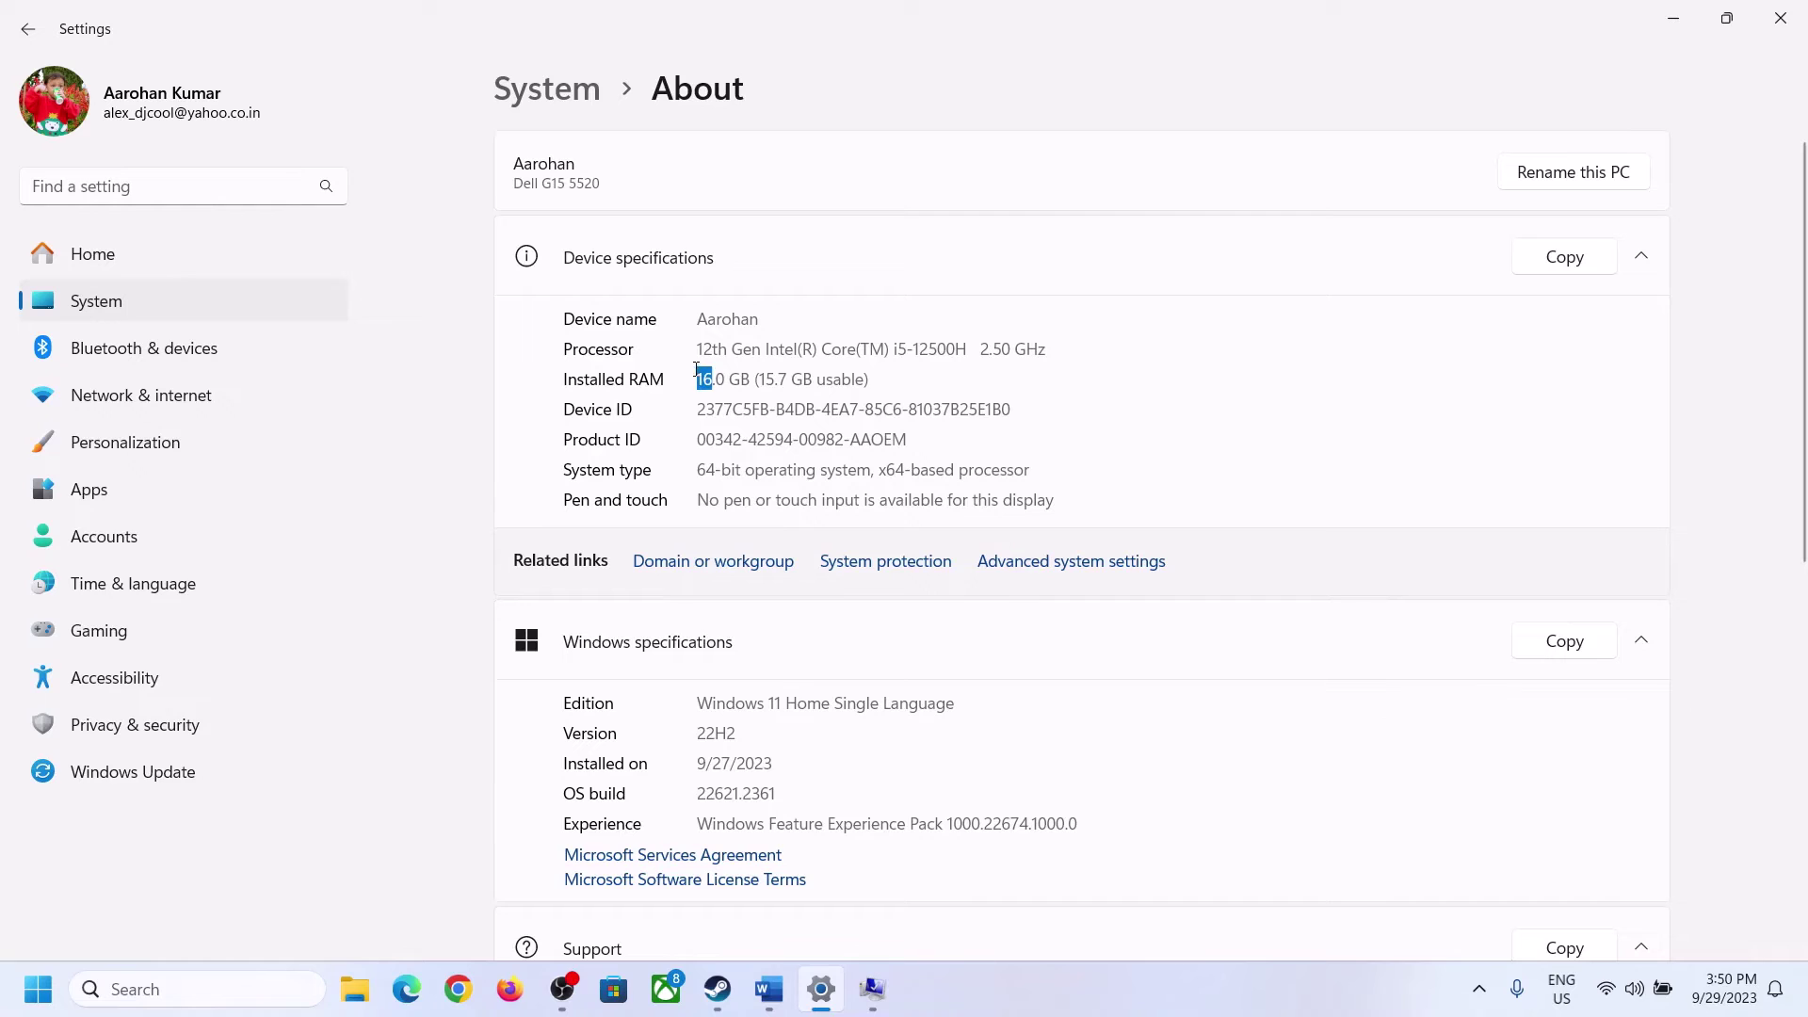
{"action": "left_click", "coordinate": [872, 989]}
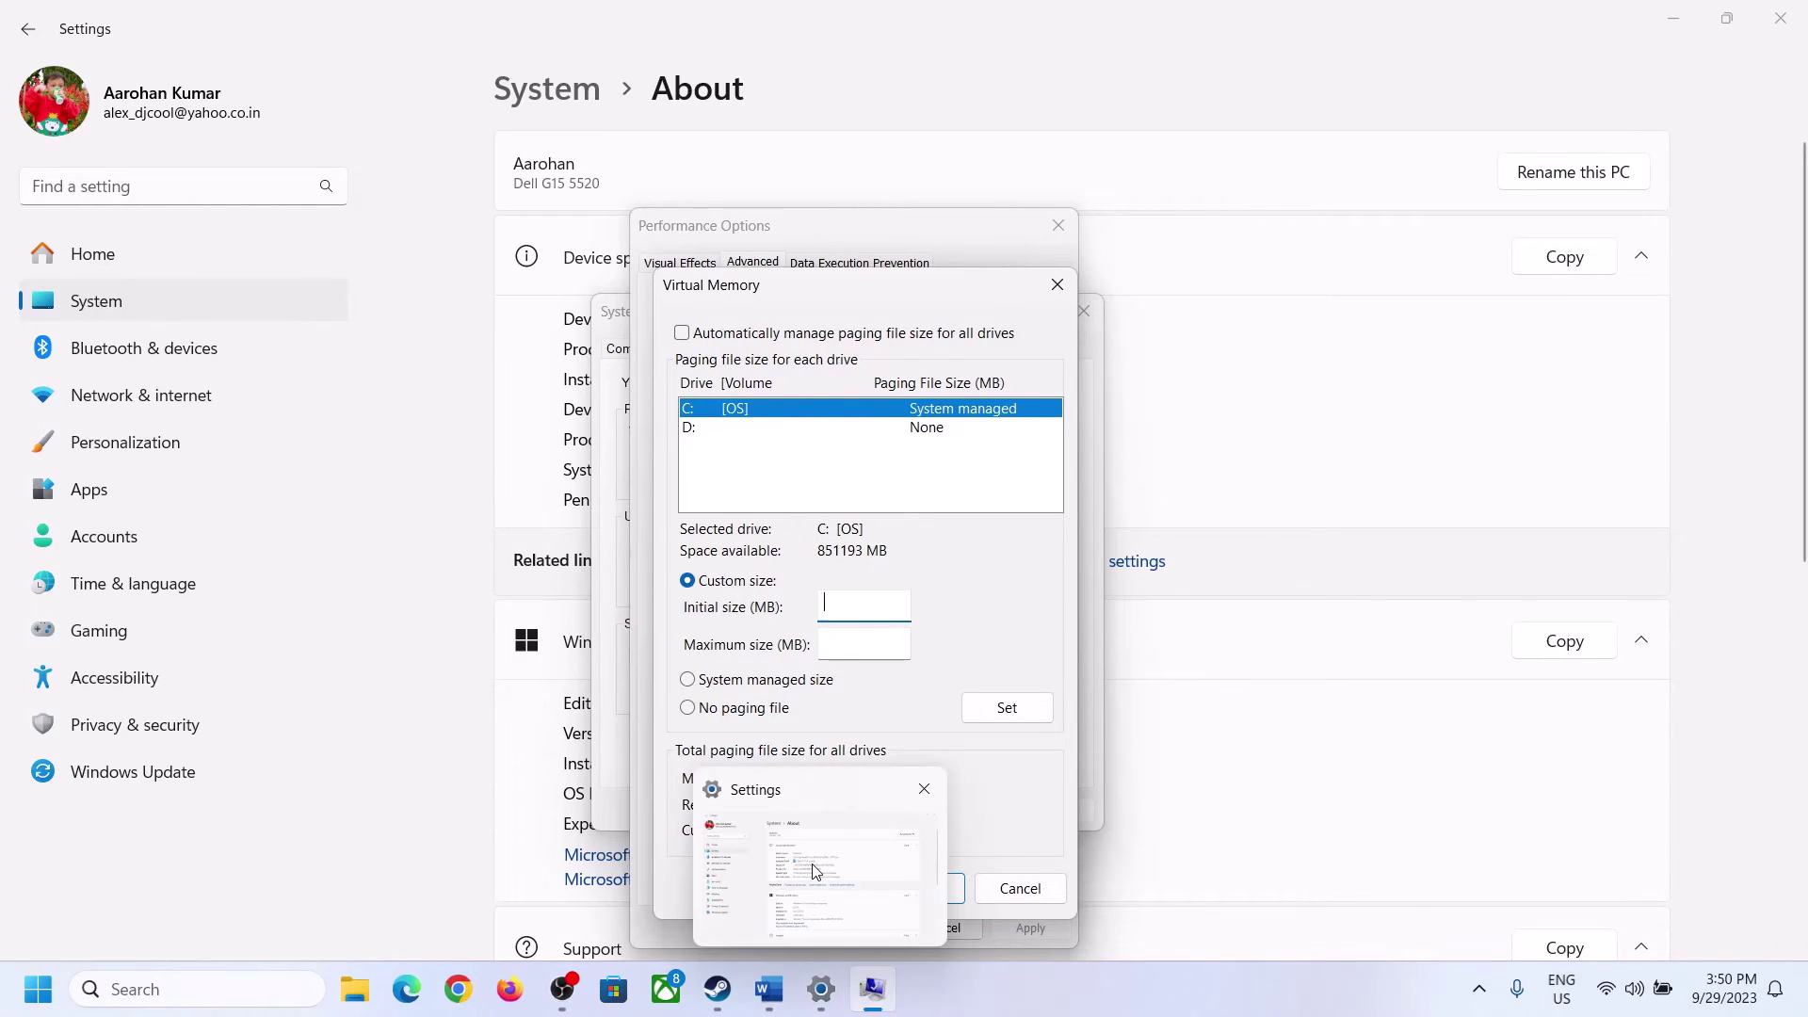
{"action": "key", "text": "super+r"}
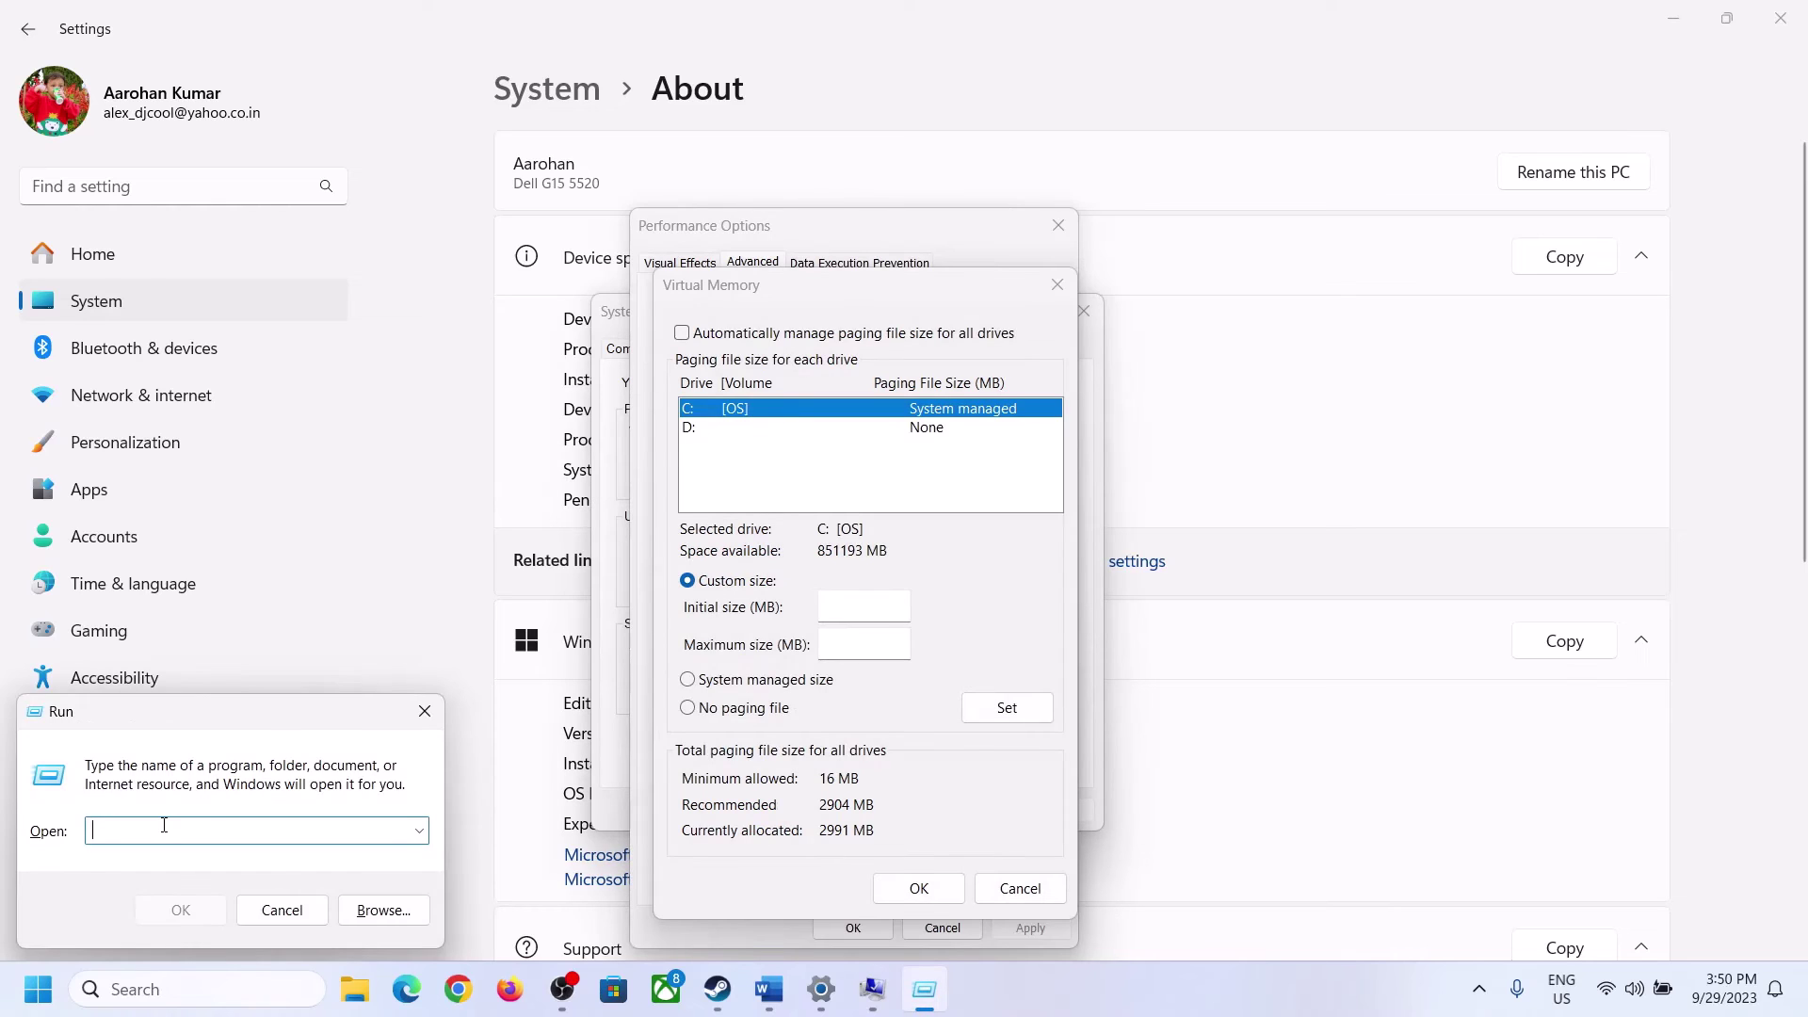
{"action": "type", "text": "calc"}
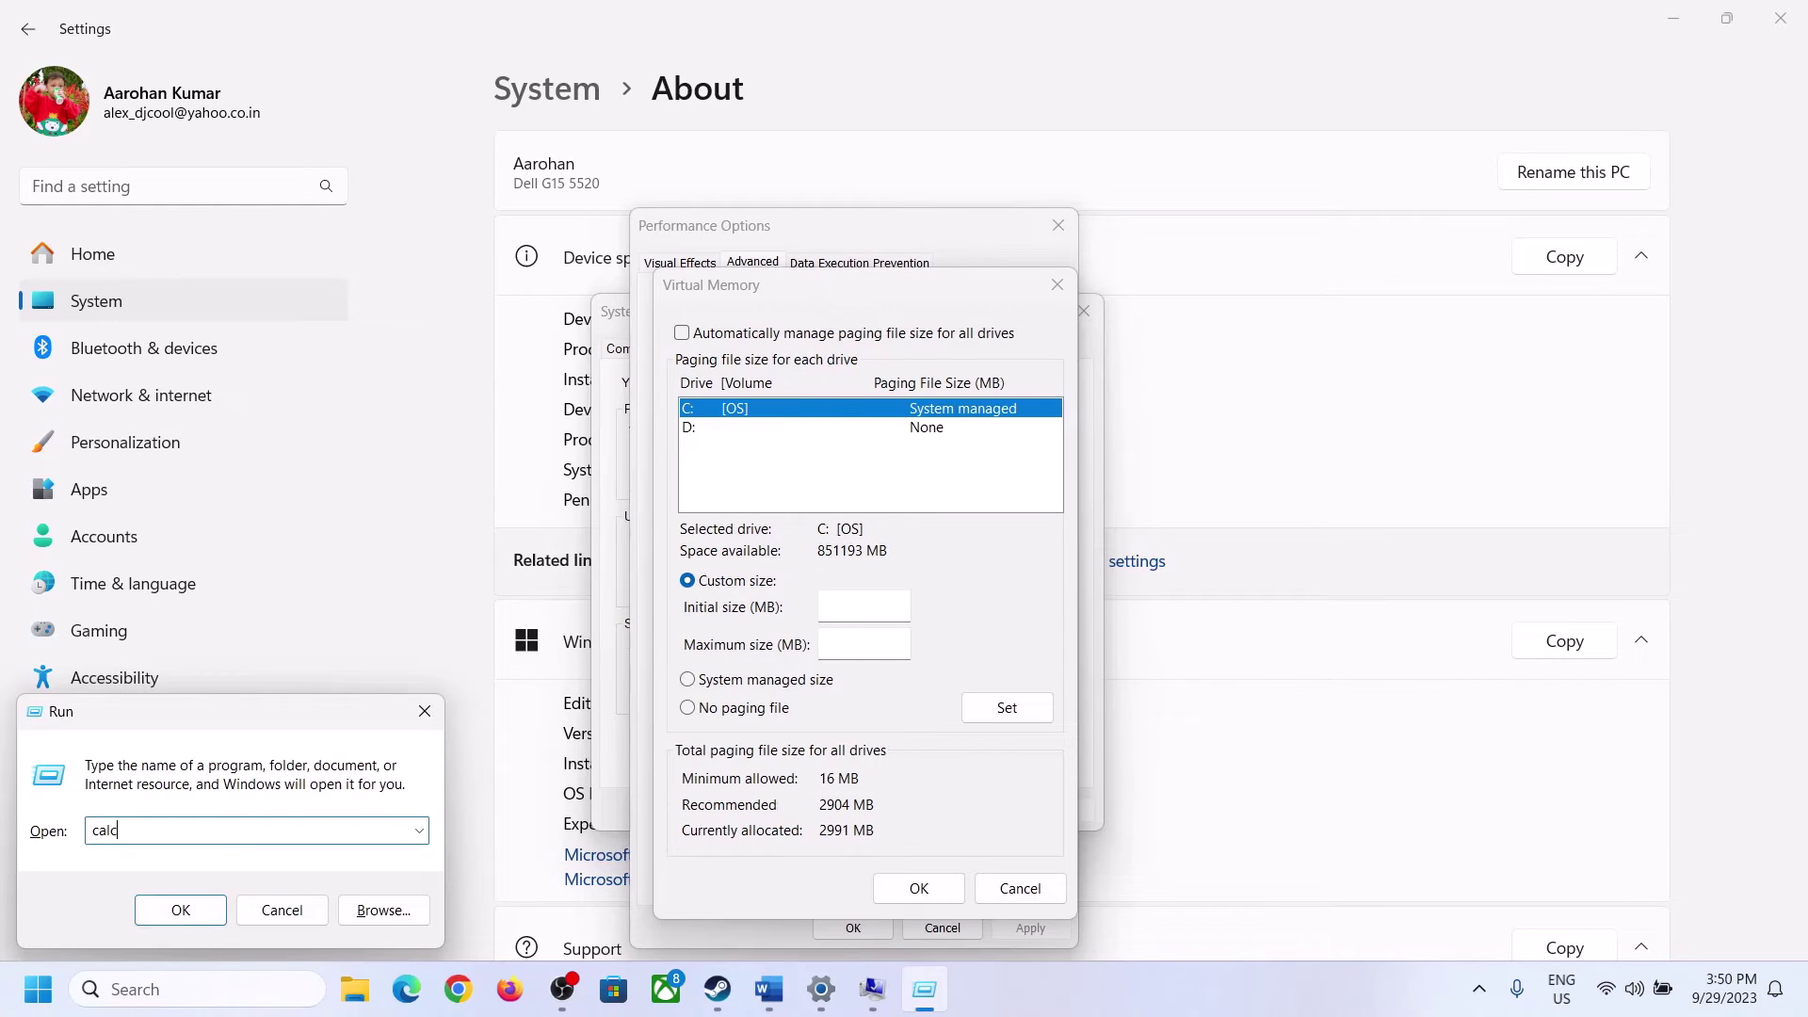
{"action": "left_click", "coordinate": [154, 910]}
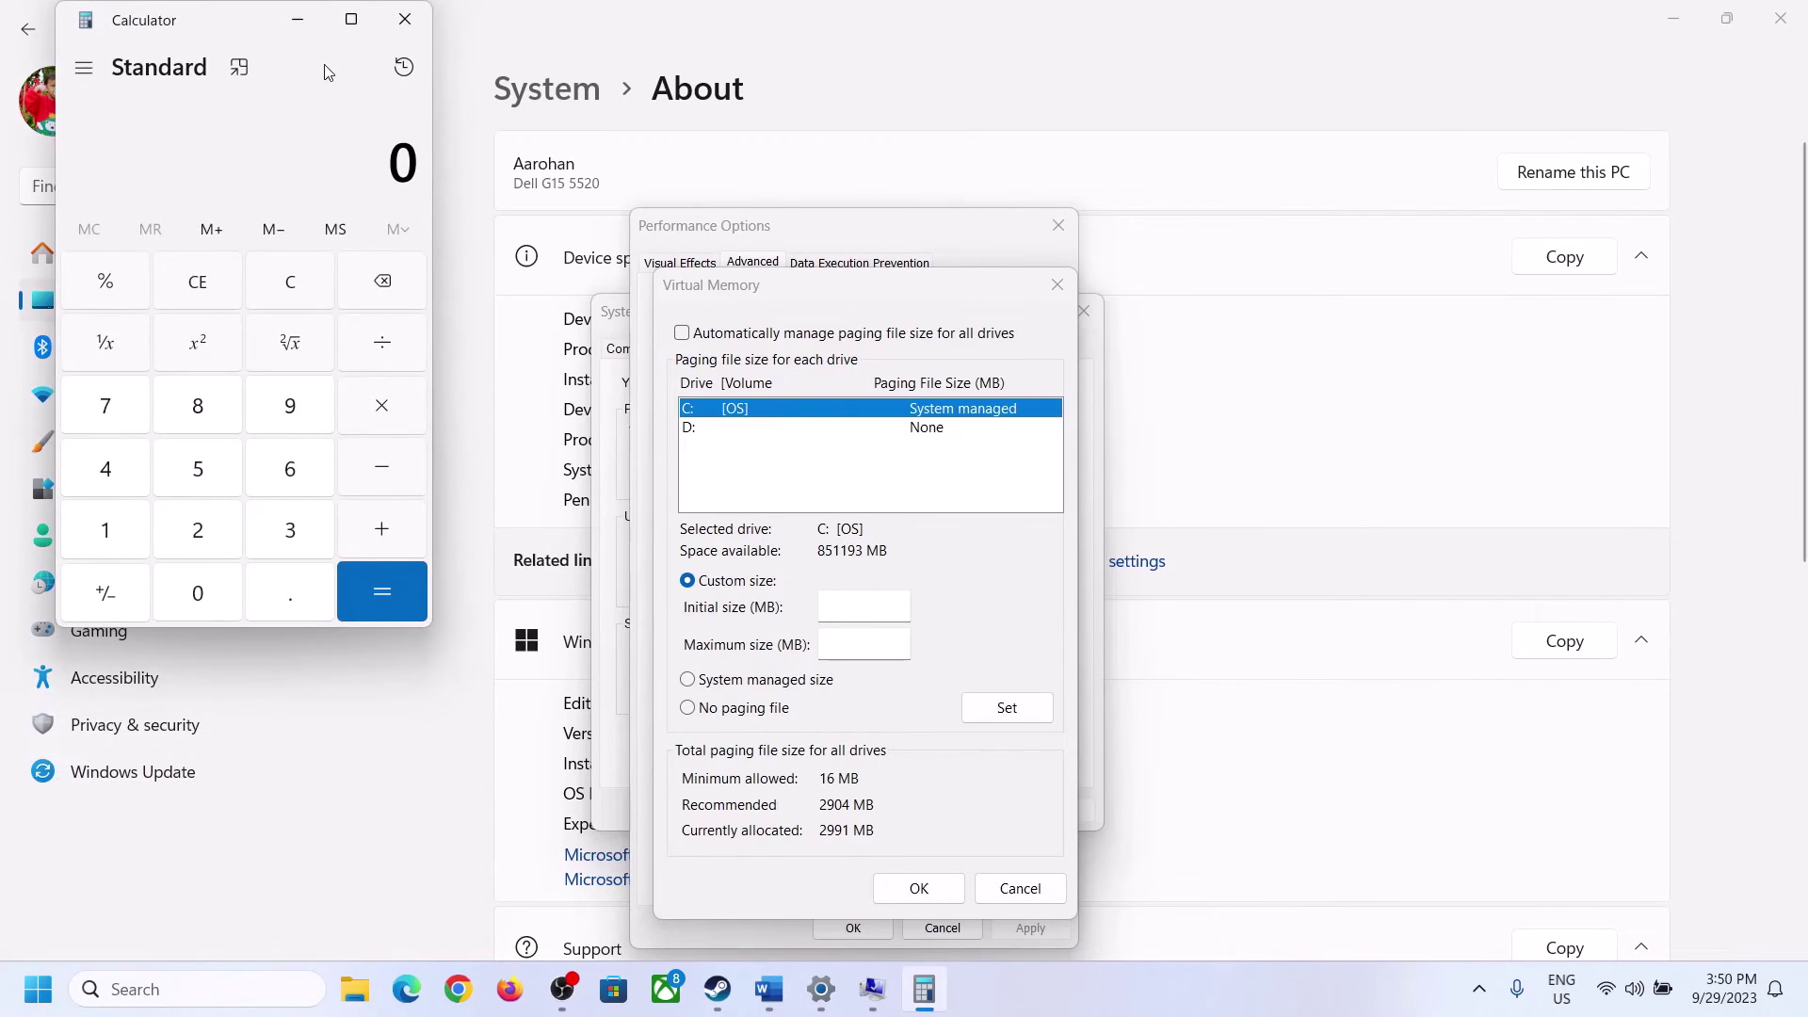
{"action": "left_click_drag", "start_coordinate": [224, 33], "coordinate": [1318, 309]}
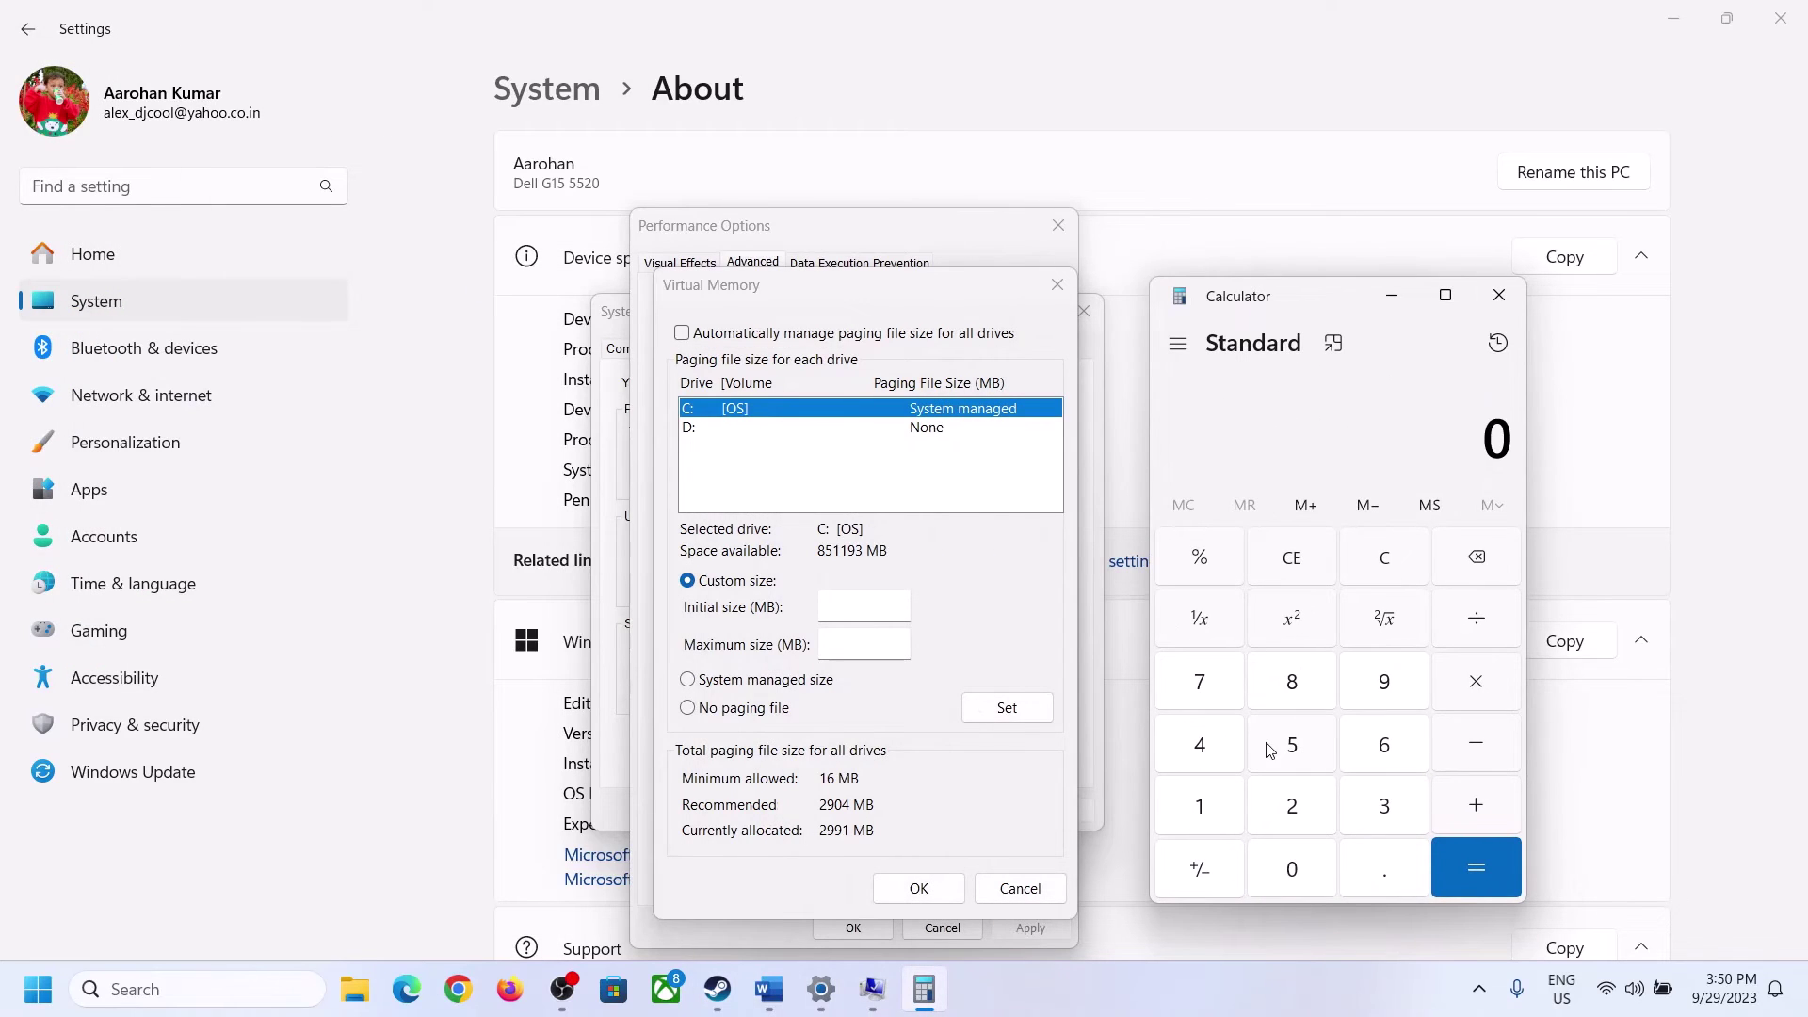
{"action": "left_click", "coordinate": [767, 1006]}
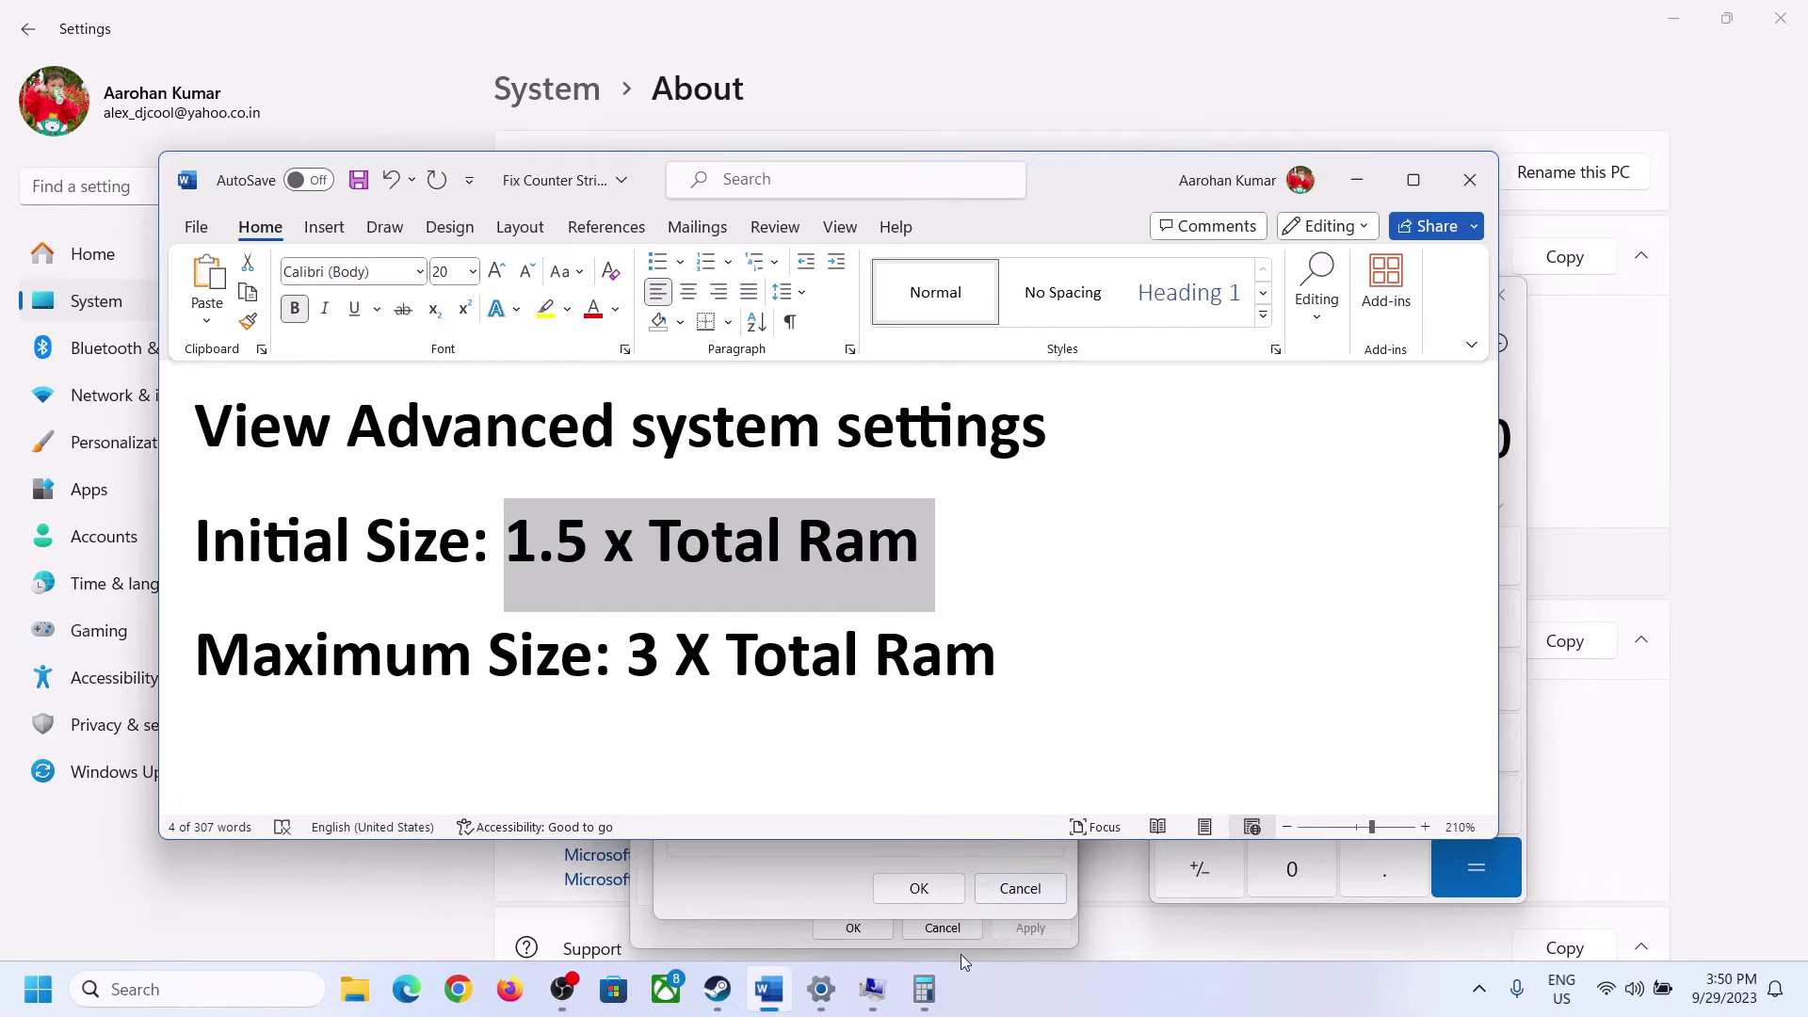
{"action": "left_click", "coordinate": [923, 988]}
{"action": "left_click", "coordinate": [1199, 808]}
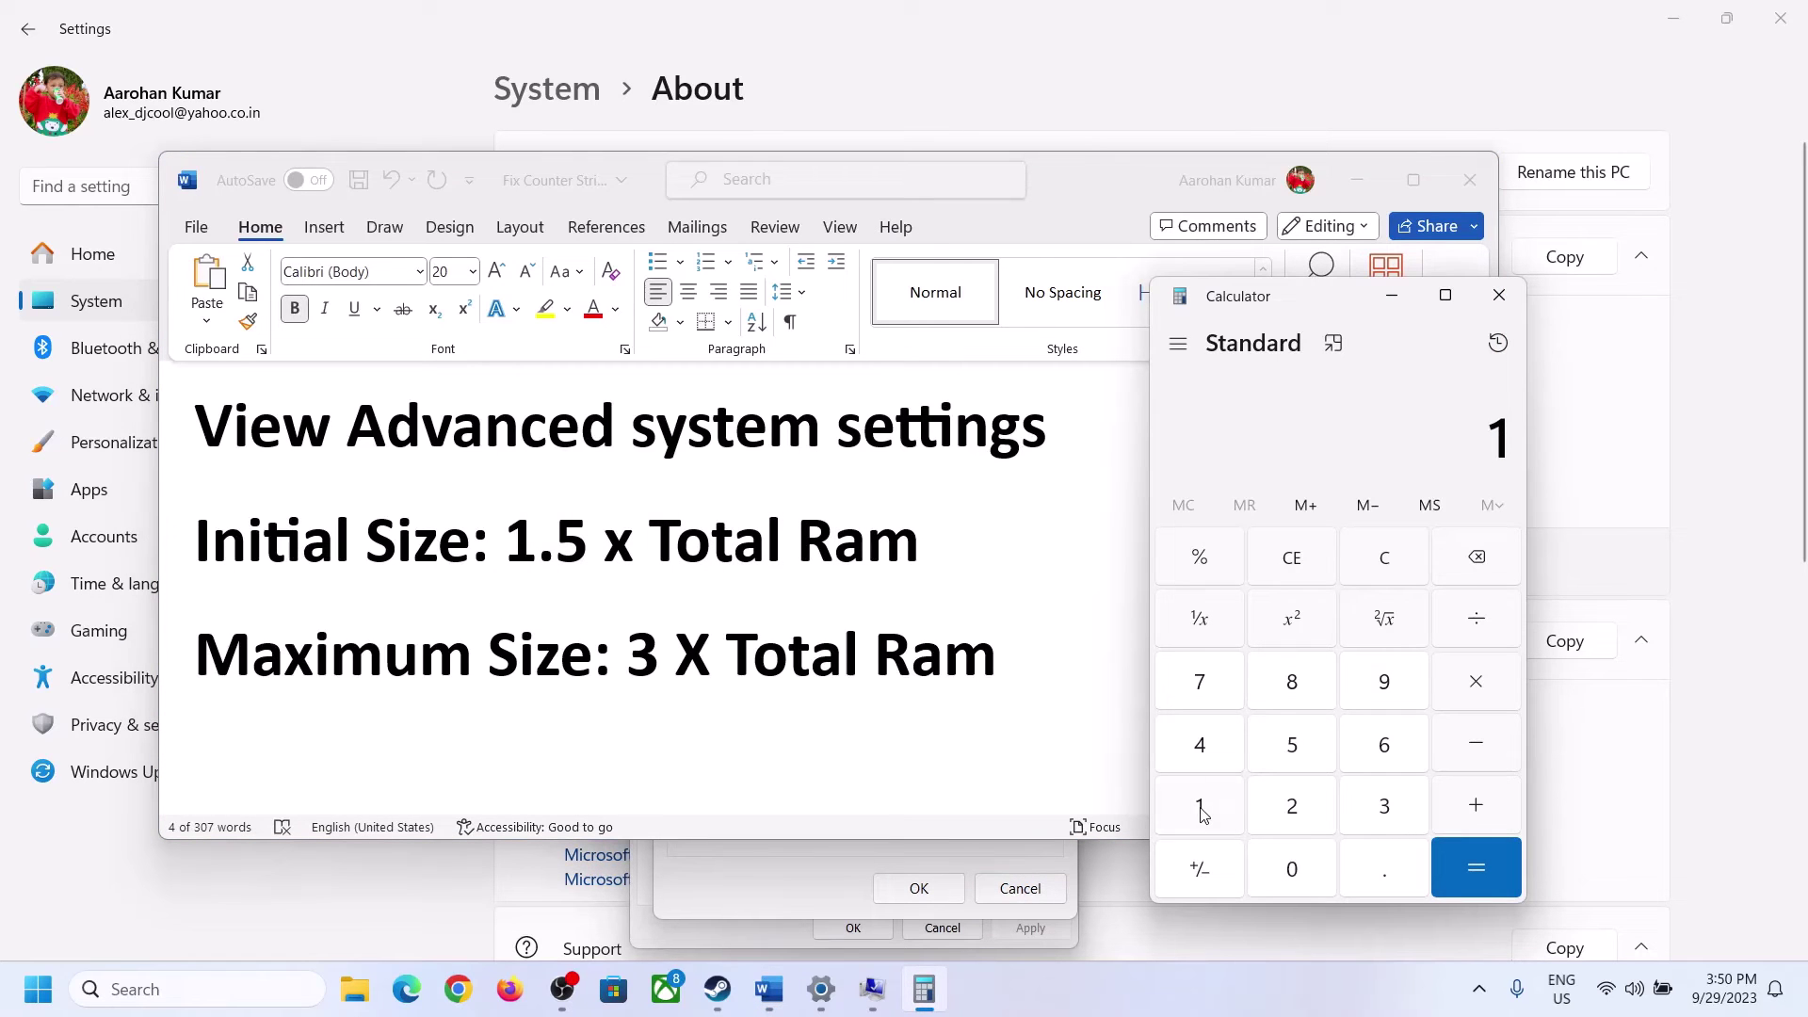
{"action": "left_click", "coordinate": [1380, 753]}
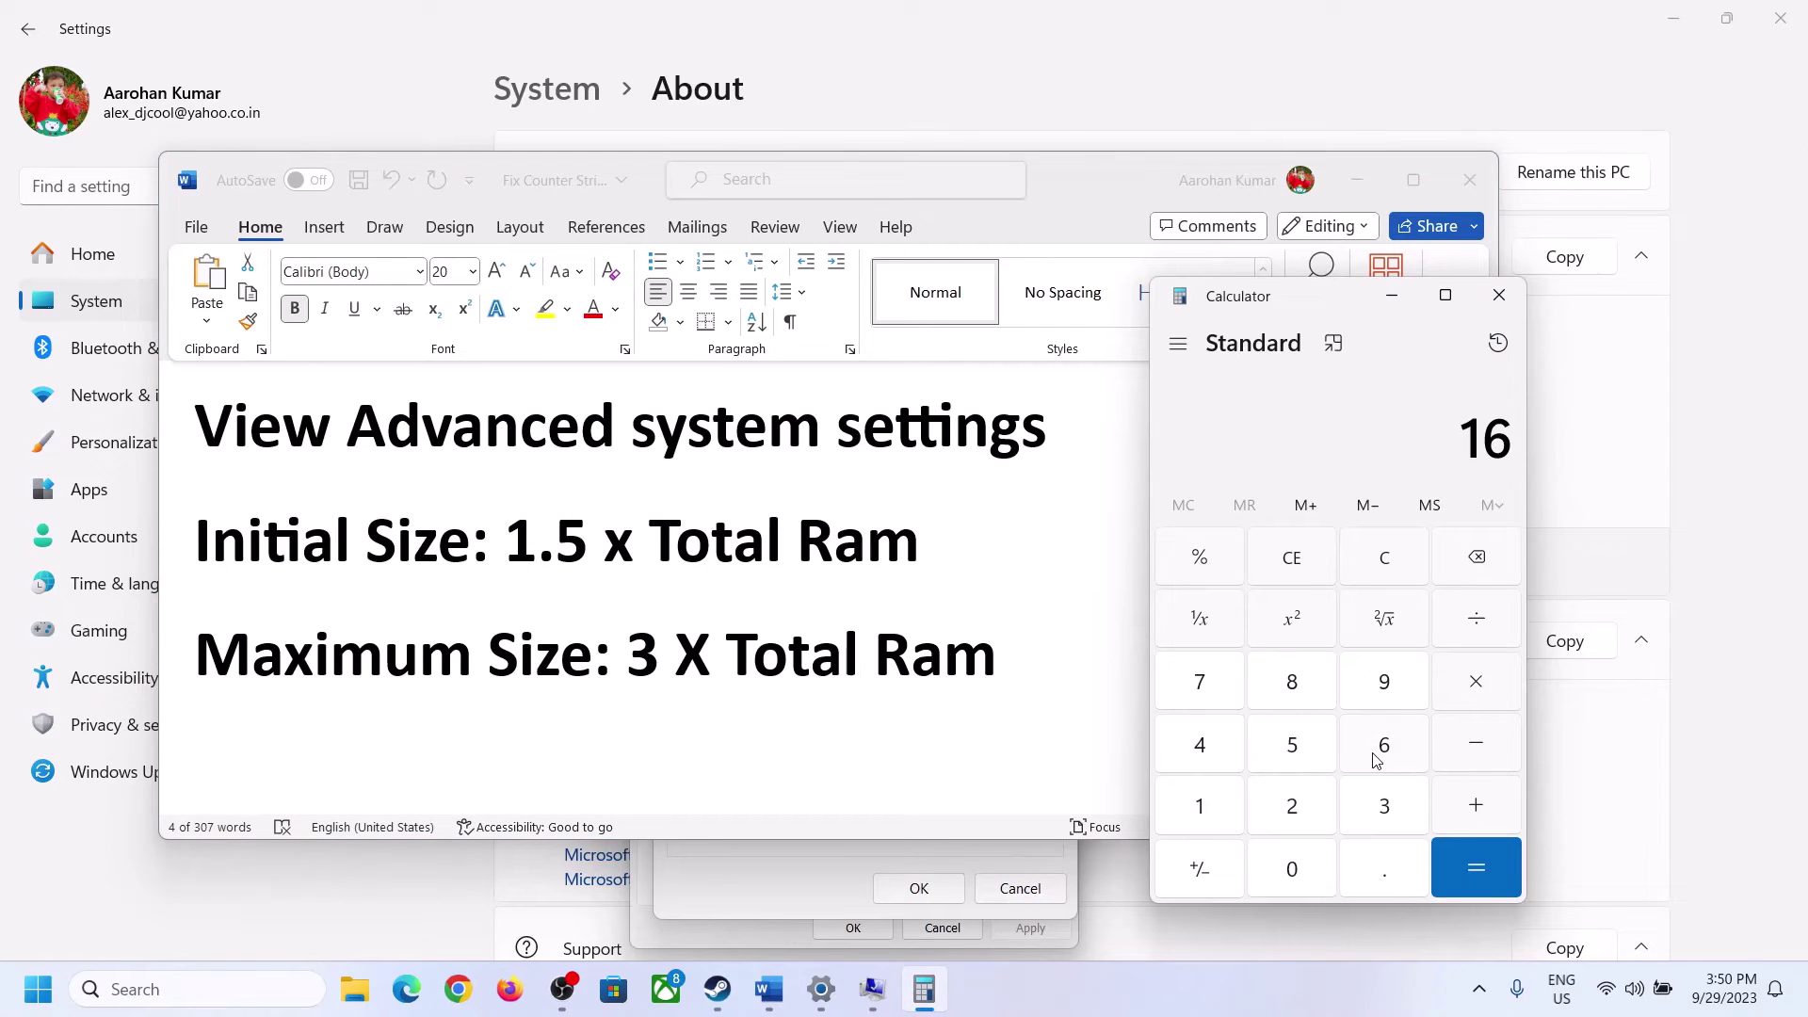
{"action": "left_click", "coordinate": [1385, 568]}
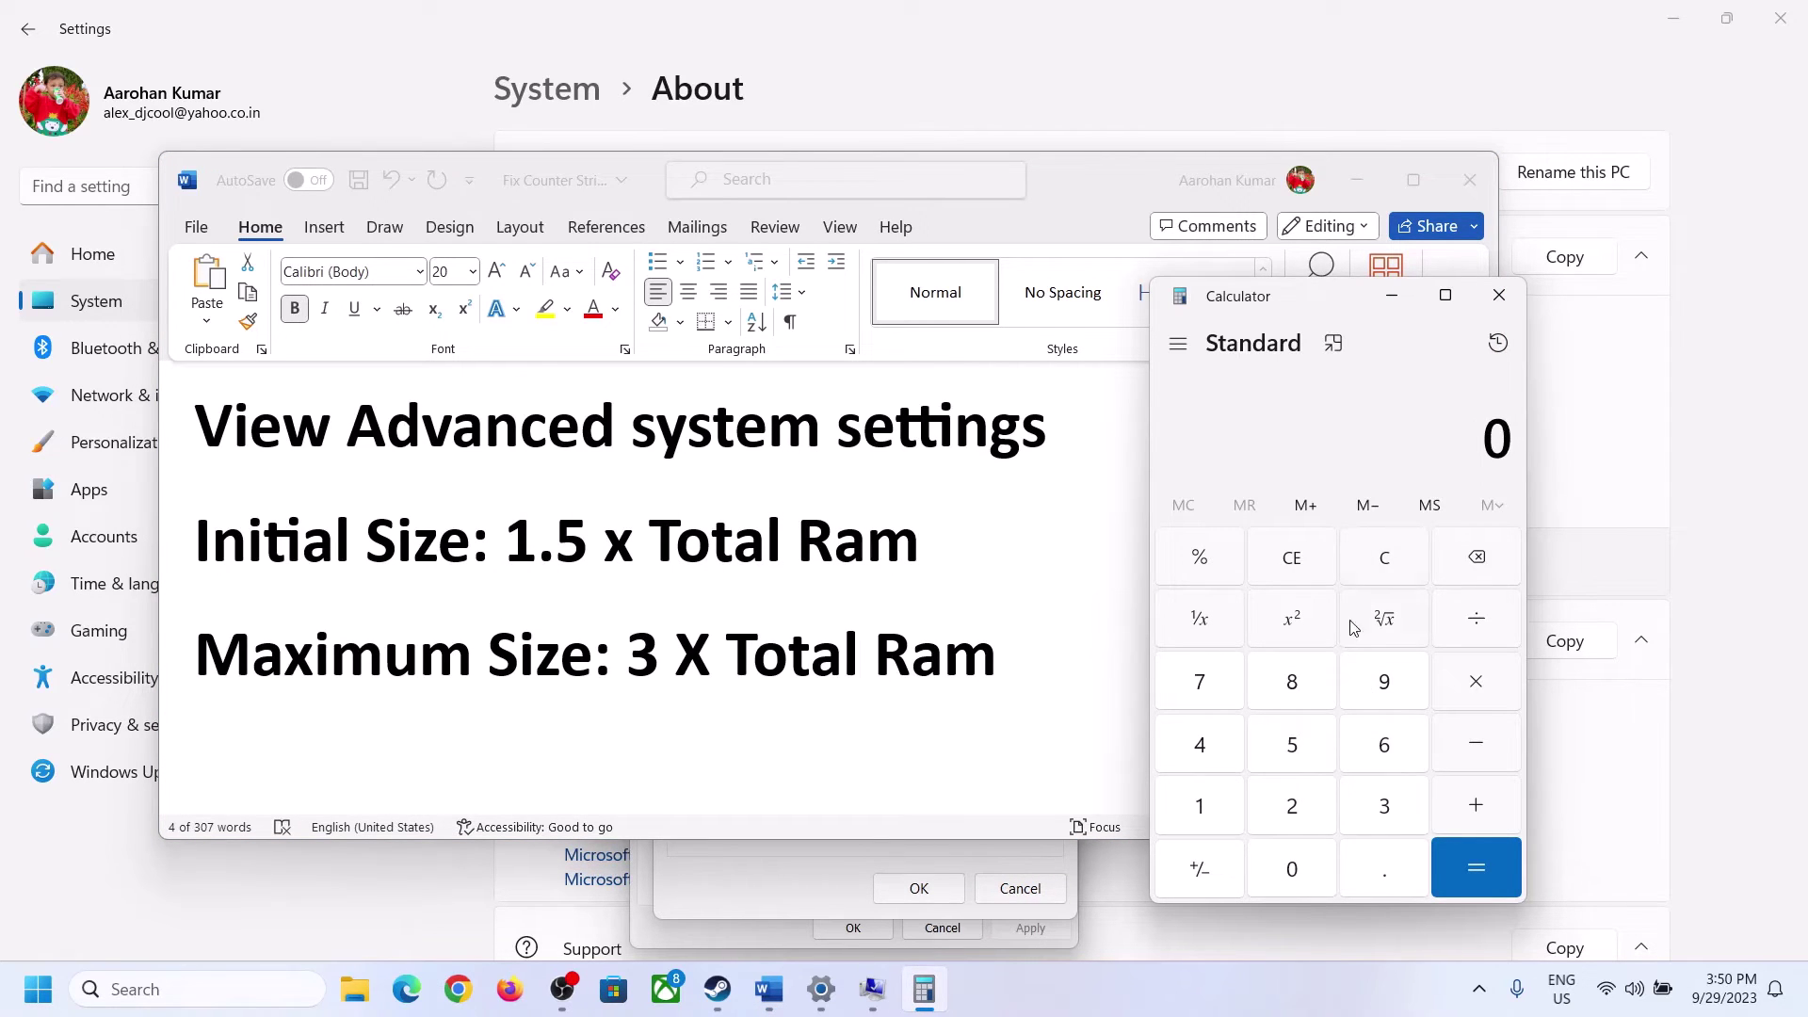
Multiply 16 by 1024 in Calculator to convert the installed RAM to megabytes
{"action": "left_click", "coordinate": [1211, 807]}
{"action": "left_click", "coordinate": [1382, 744]}
{"action": "left_click", "coordinate": [1475, 695]}
{"action": "left_click", "coordinate": [1200, 807]}
{"action": "left_click", "coordinate": [1296, 871]}
{"action": "left_click", "coordinate": [1292, 808]}
{"action": "left_click", "coordinate": [1214, 758]}
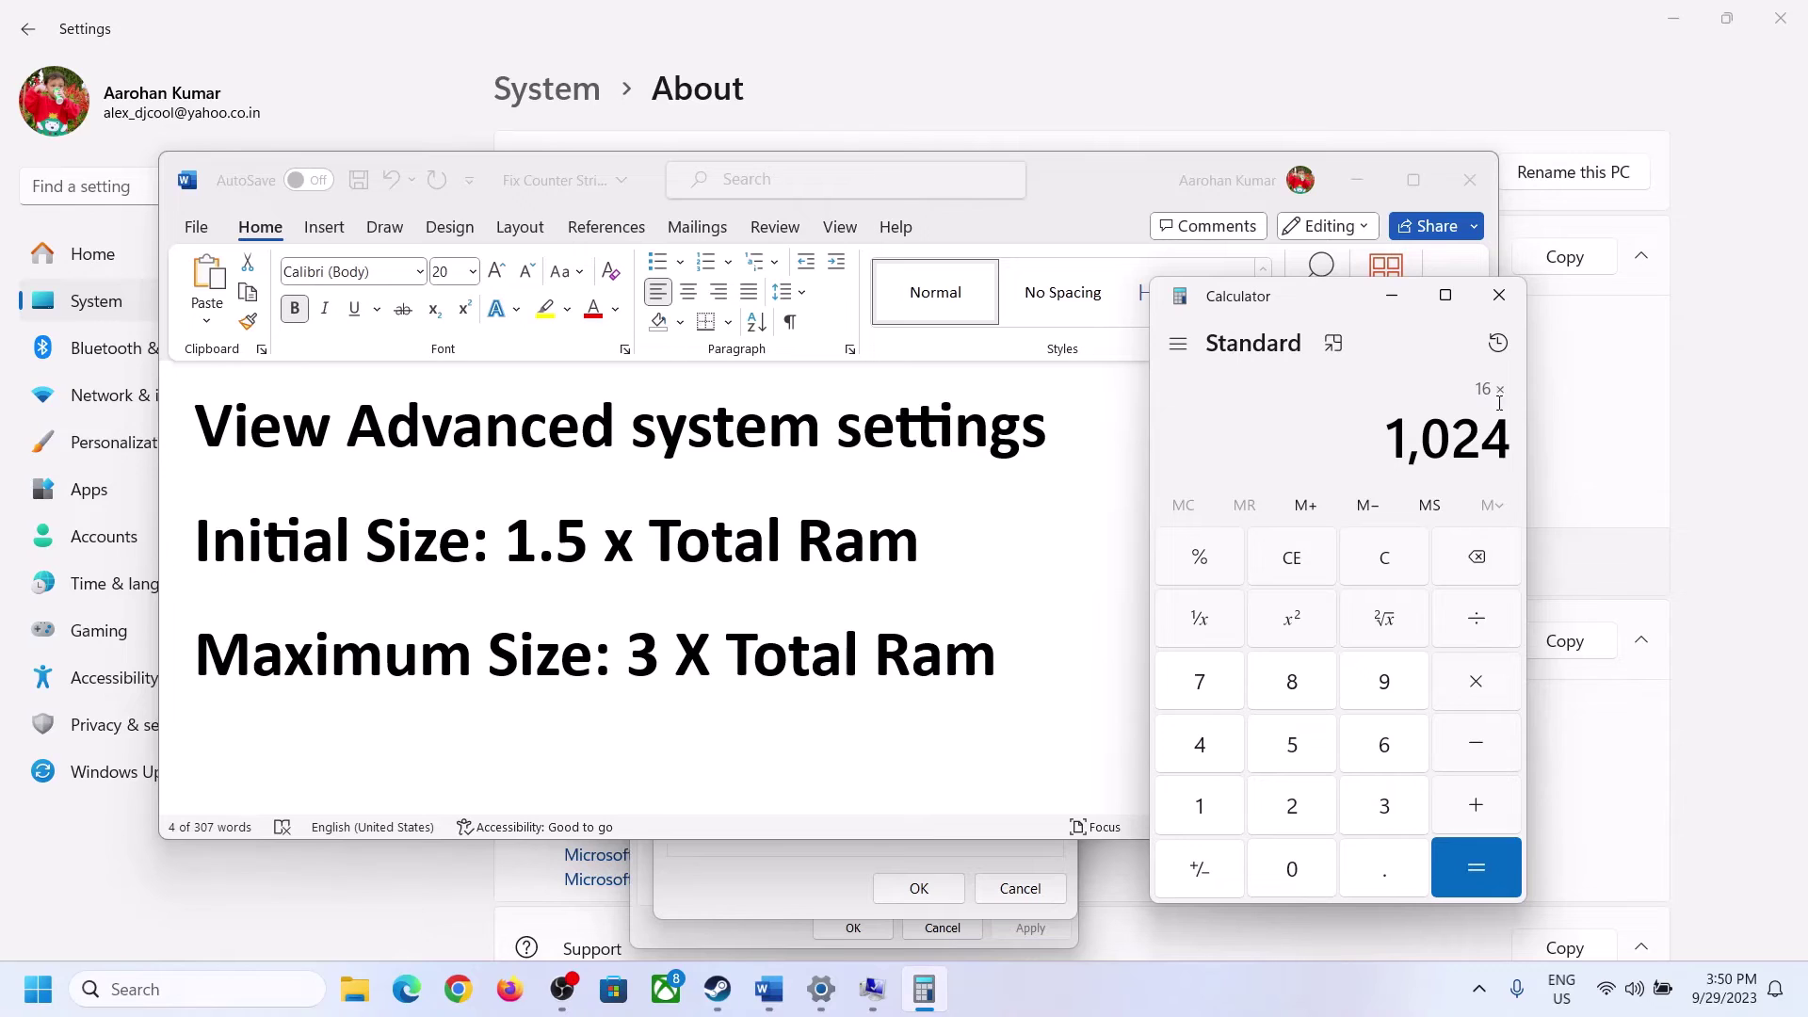
{"action": "left_click", "coordinate": [1475, 869]}
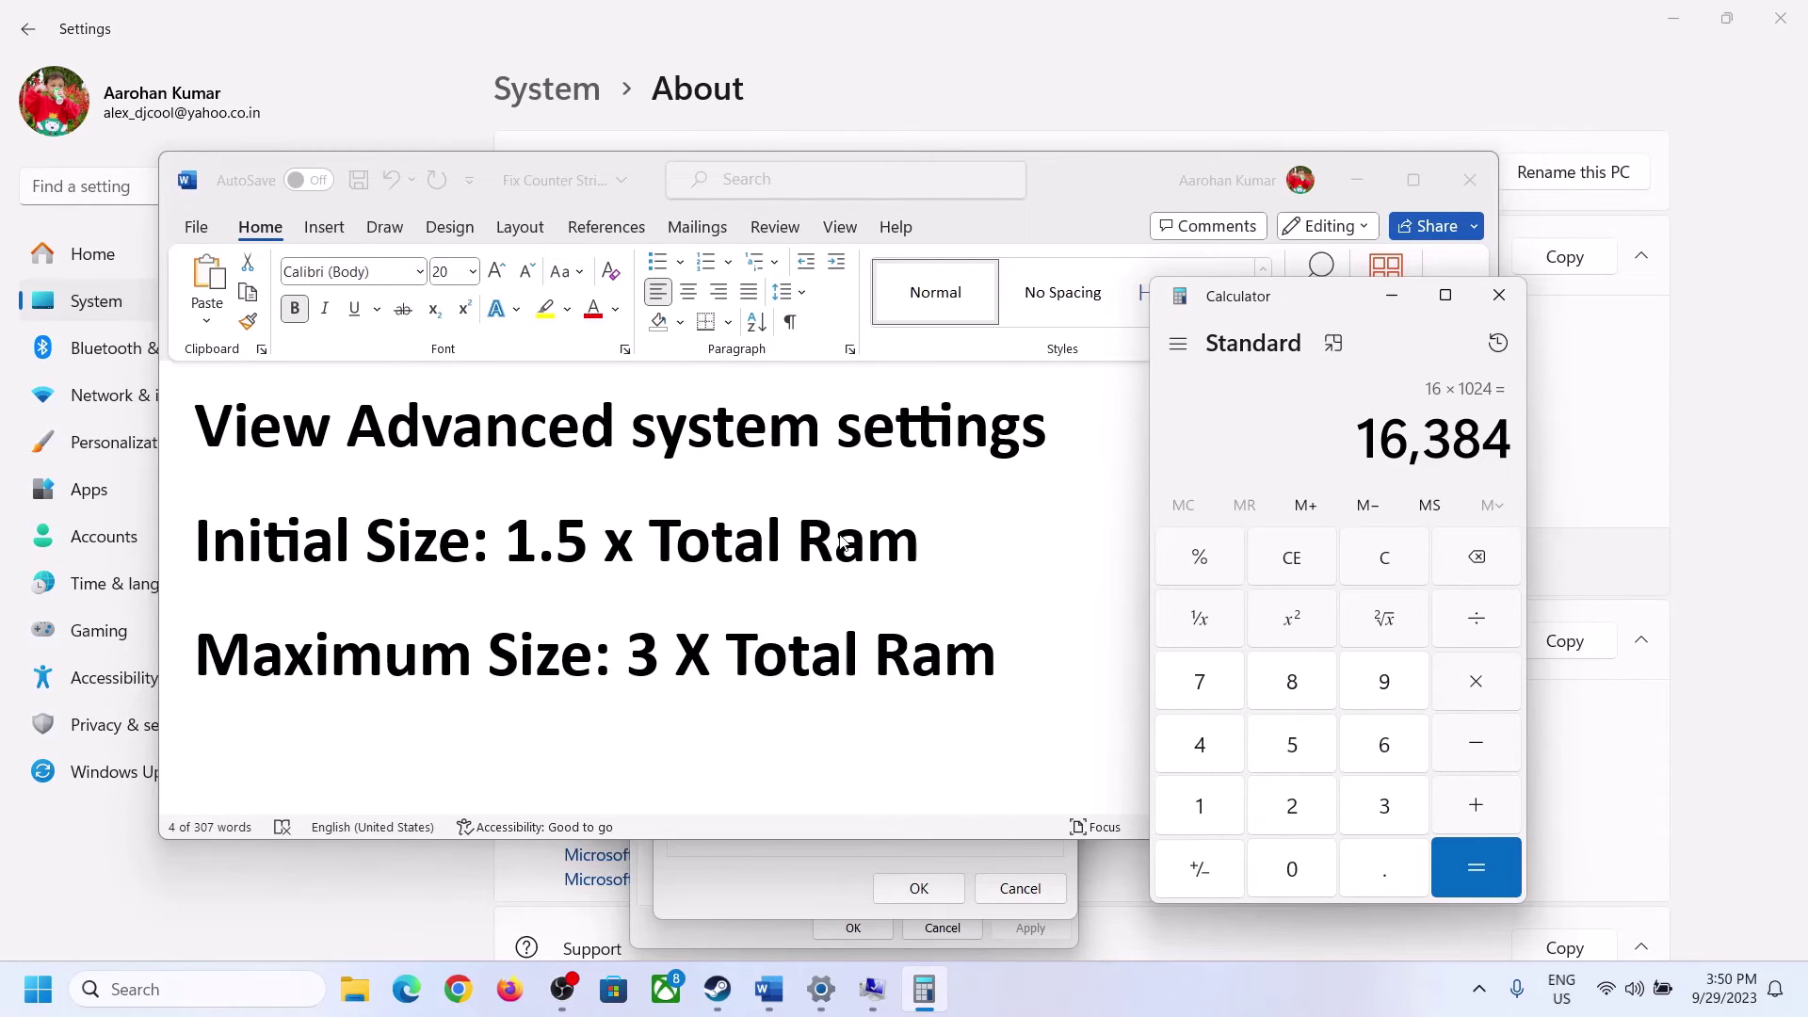
Multiply the converted RAM by 1.5 and enter 24576 MB as the initial paging file size for the C: drive
{"action": "left_click", "coordinate": [1479, 690]}
{"action": "left_click", "coordinate": [1224, 812]}
{"action": "left_click", "coordinate": [1375, 882]}
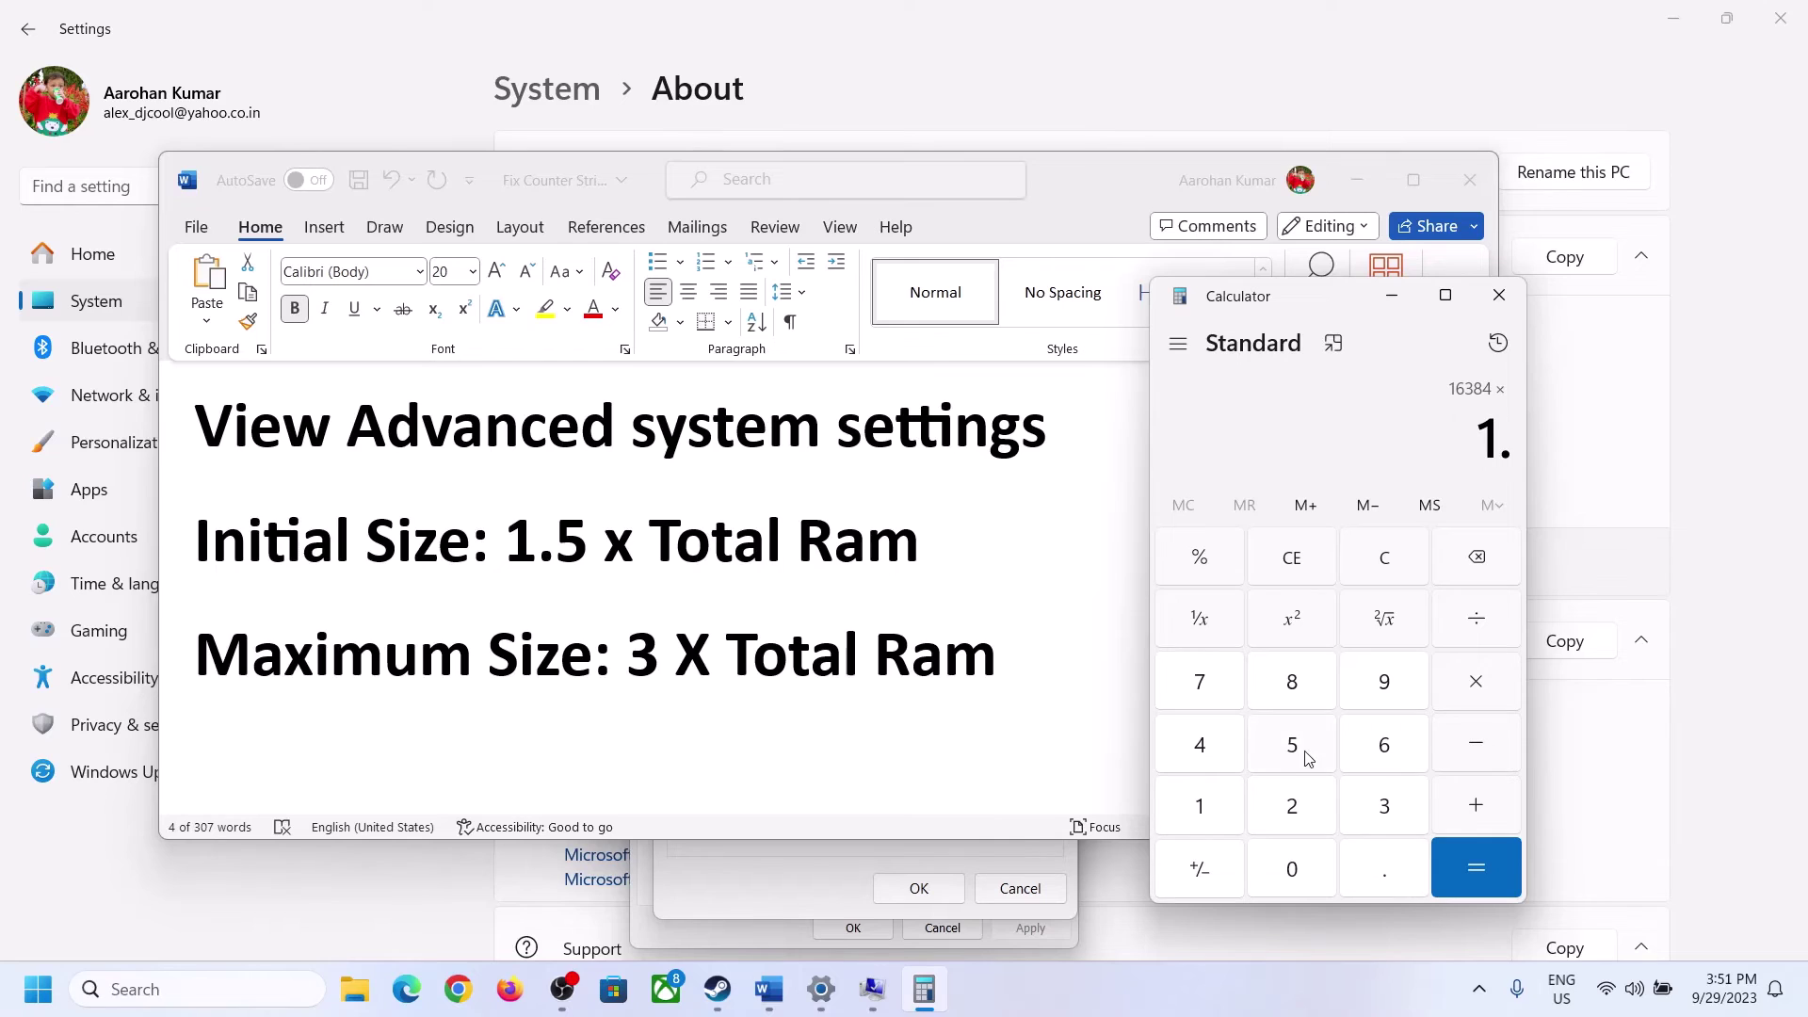
{"action": "left_click", "coordinate": [1300, 751]}
{"action": "left_click", "coordinate": [1473, 868]}
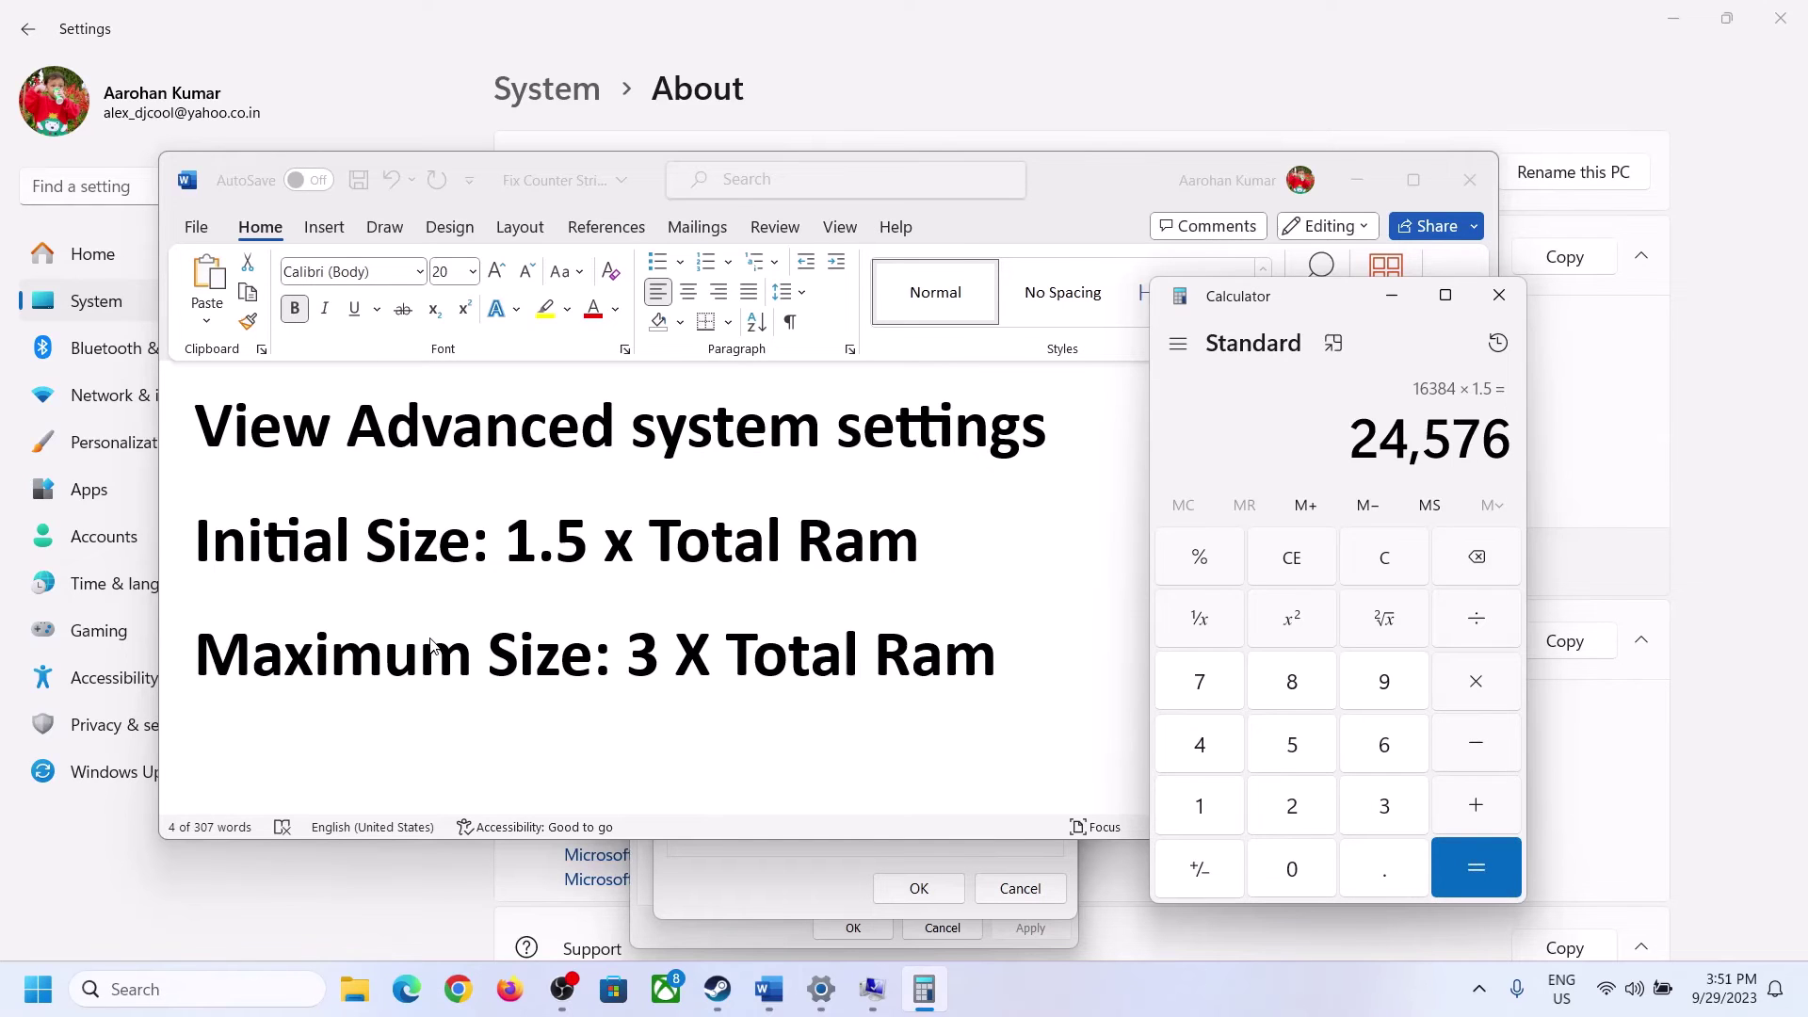
{"action": "left_click", "coordinate": [797, 886]}
{"action": "type", "text": "24576"}
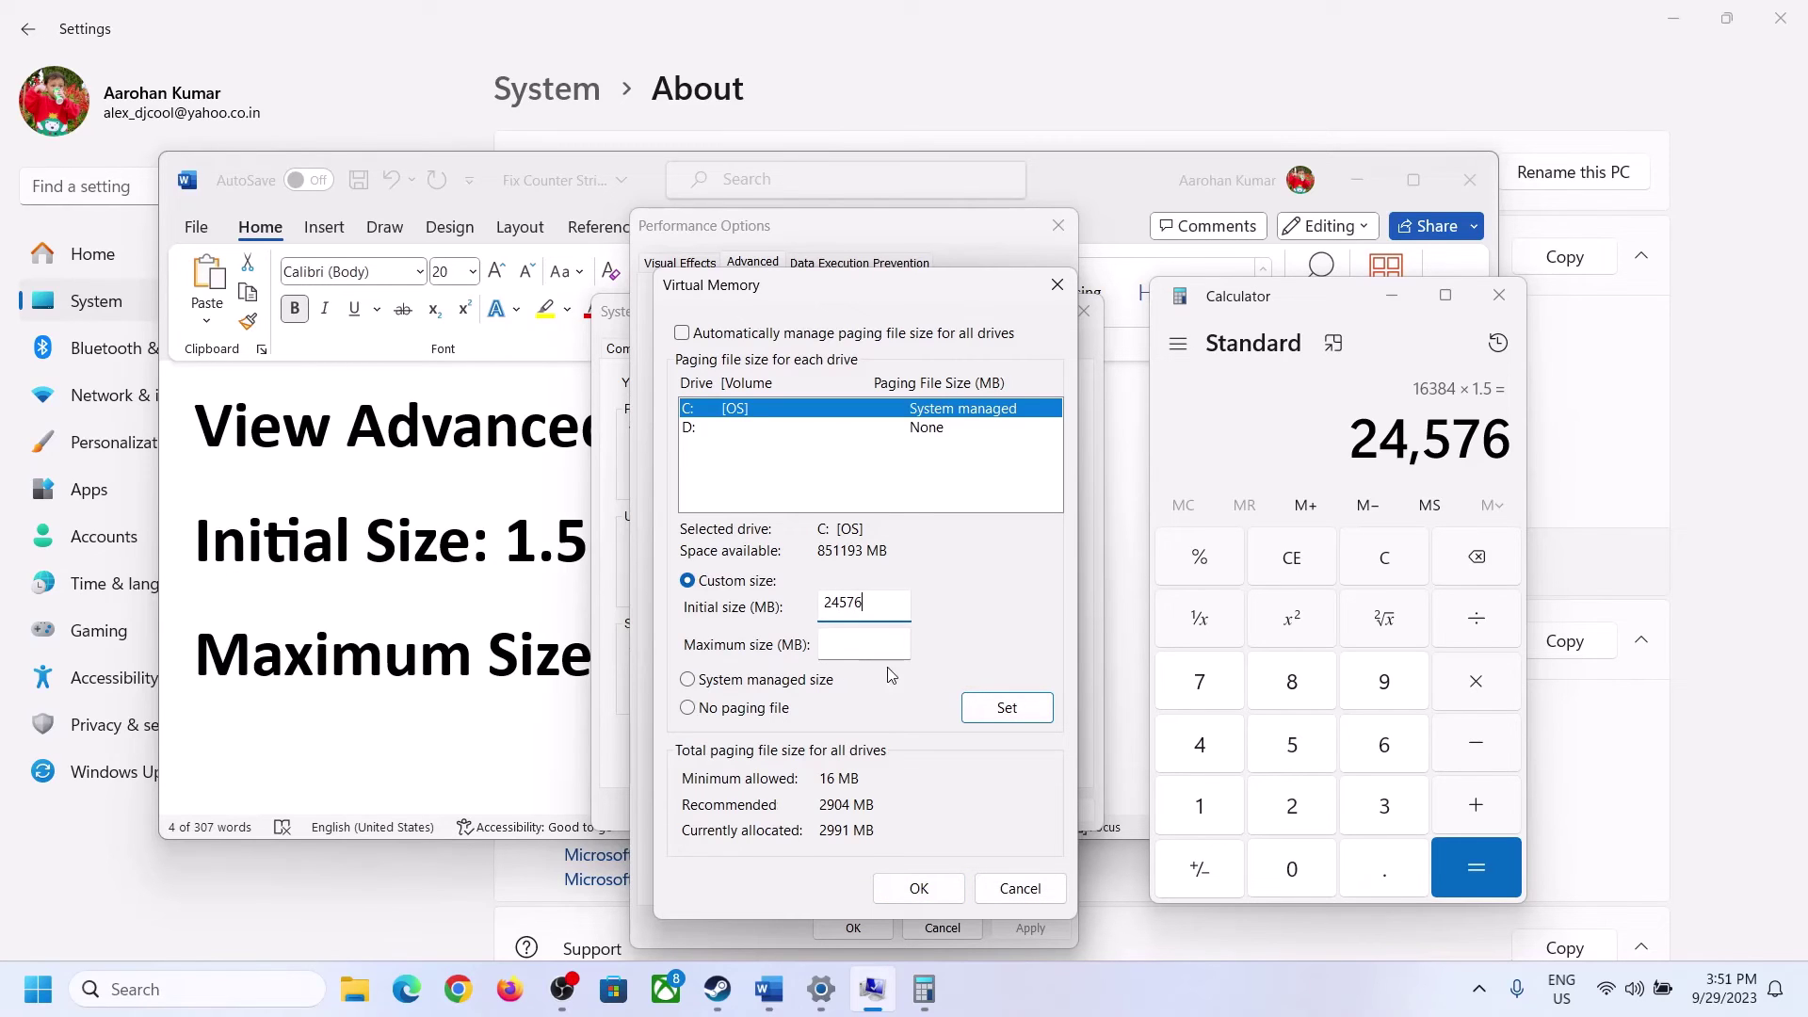
Check the maximum size formula in Word and the installed RAM in Settings, and clear the last calculation in Calculator
{"action": "left_click", "coordinate": [904, 643]}
{"action": "left_click", "coordinate": [557, 664]}
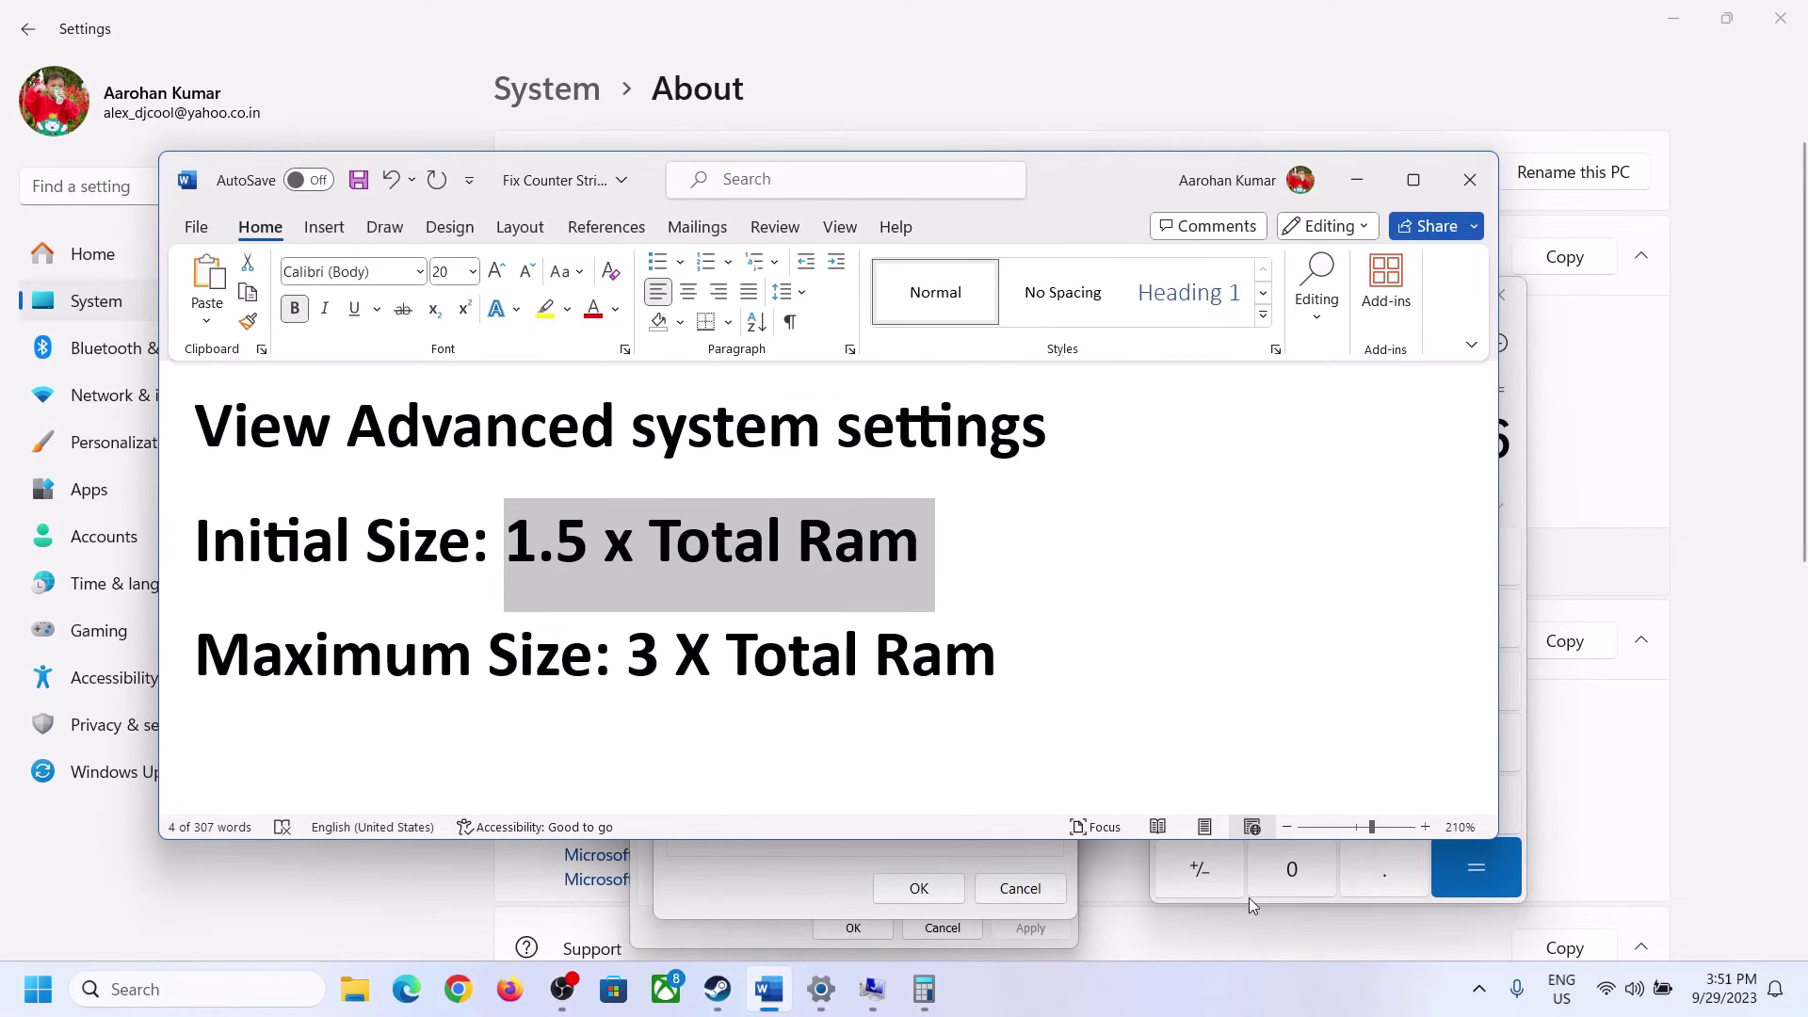
{"action": "left_click", "coordinate": [1521, 504]}
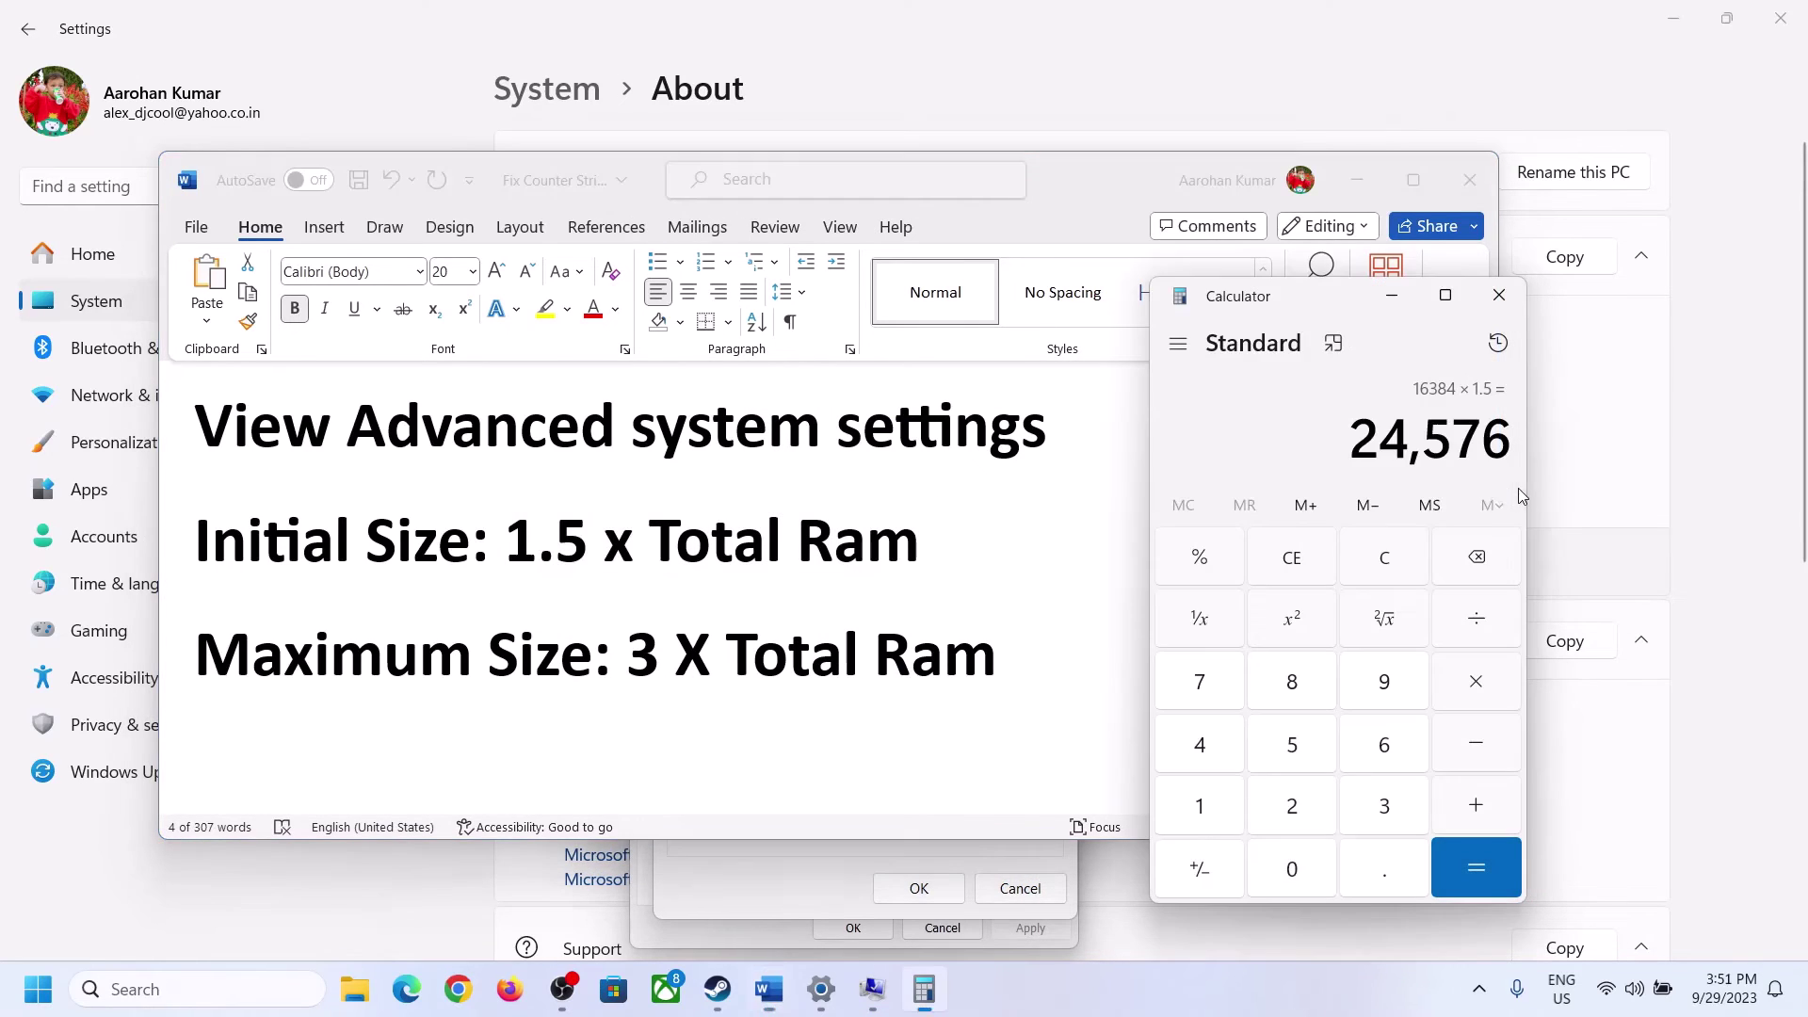
{"action": "left_click", "coordinate": [1399, 560]}
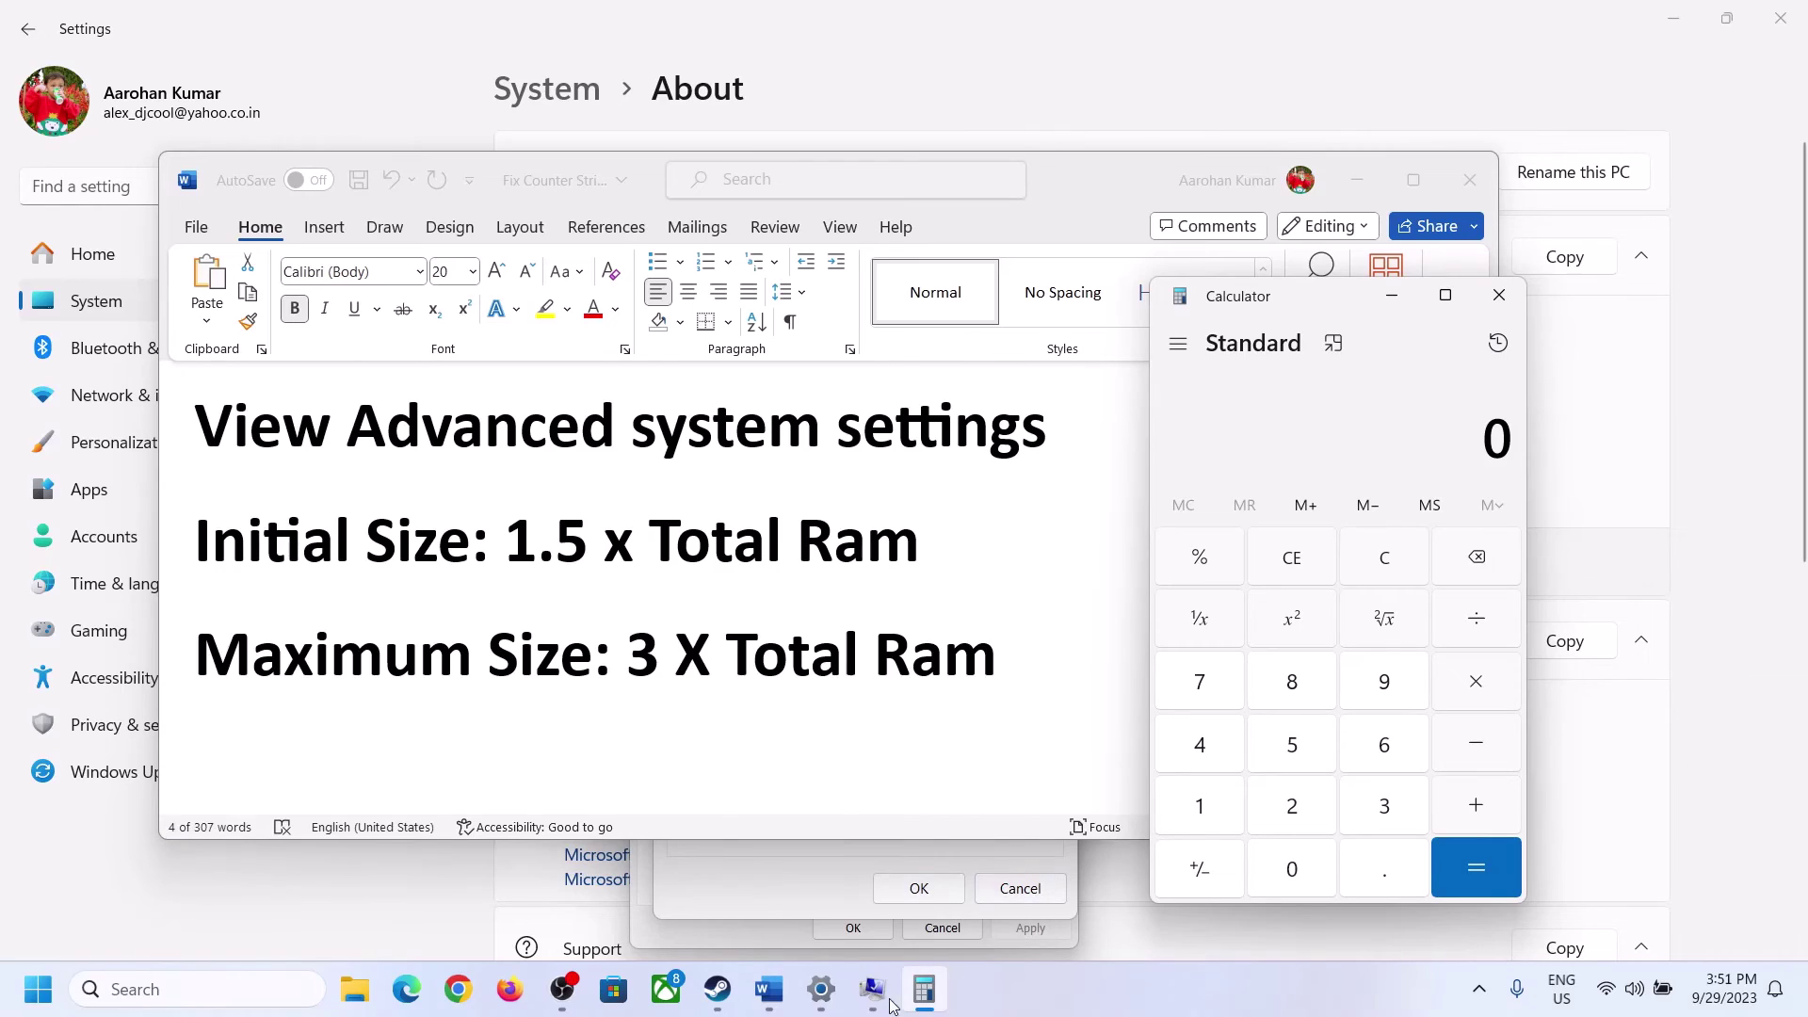
{"action": "left_click", "coordinate": [822, 1001]}
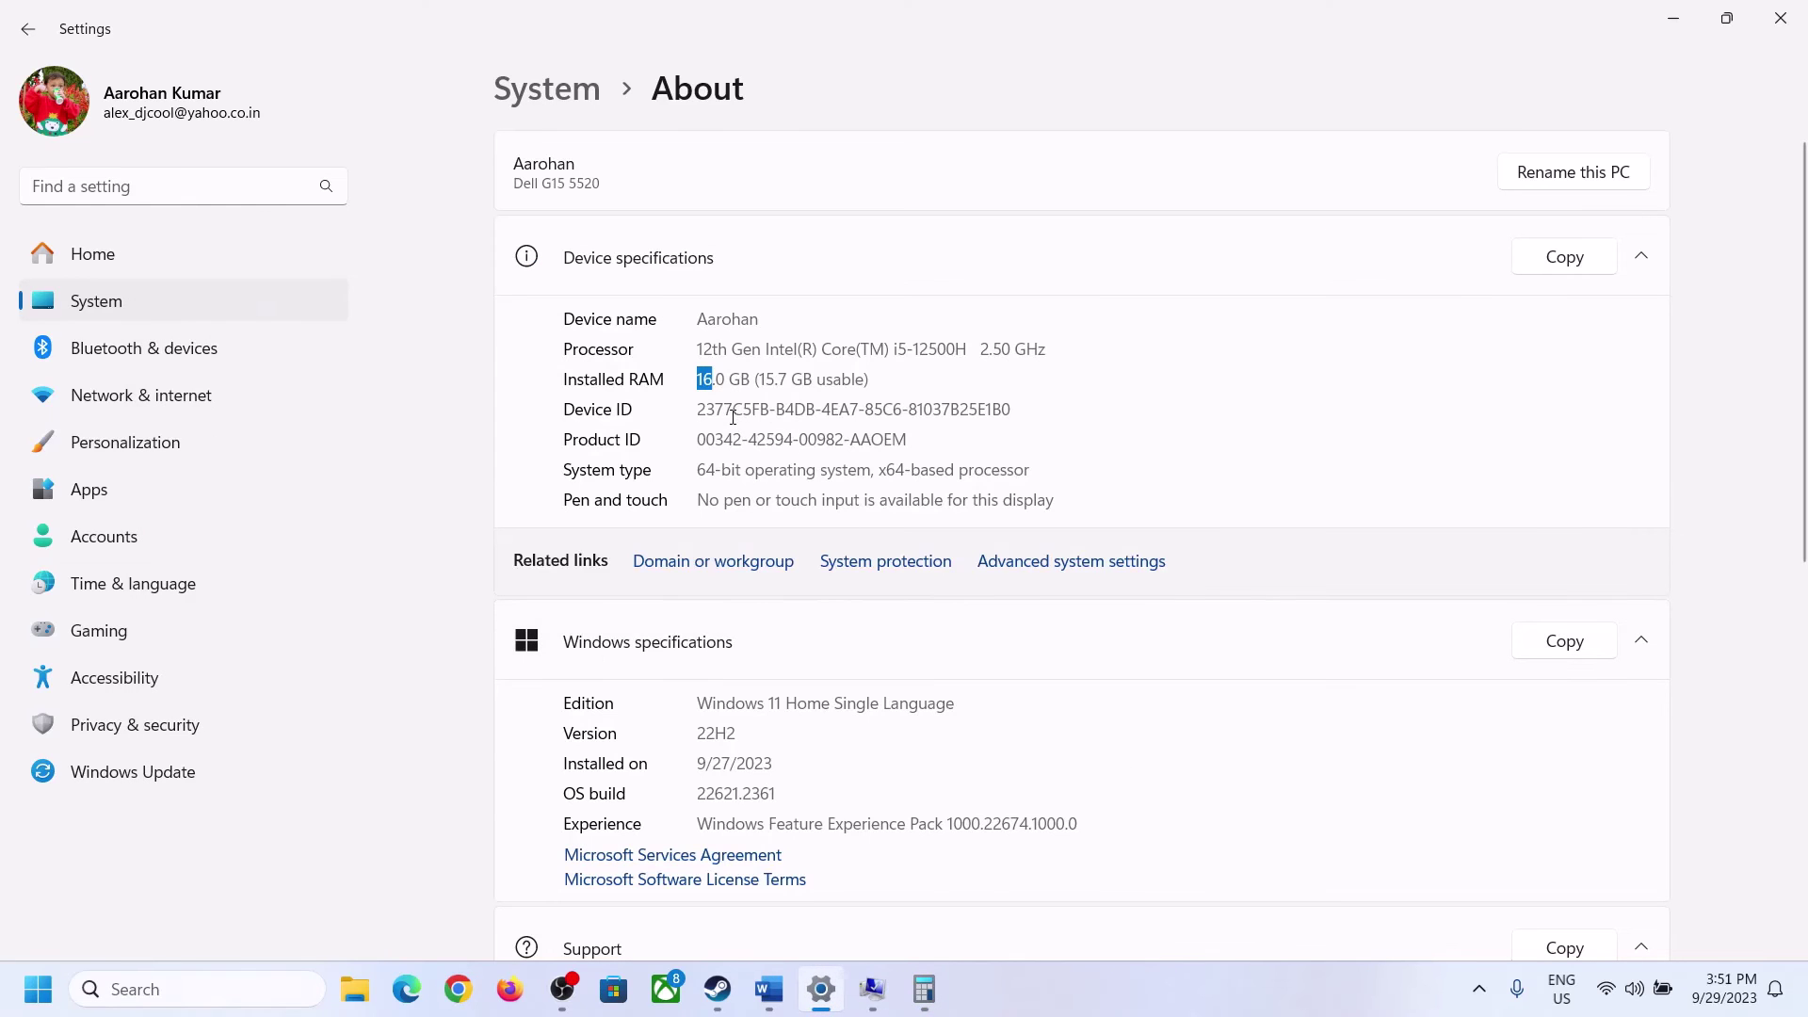
{"action": "left_click", "coordinate": [924, 988]}
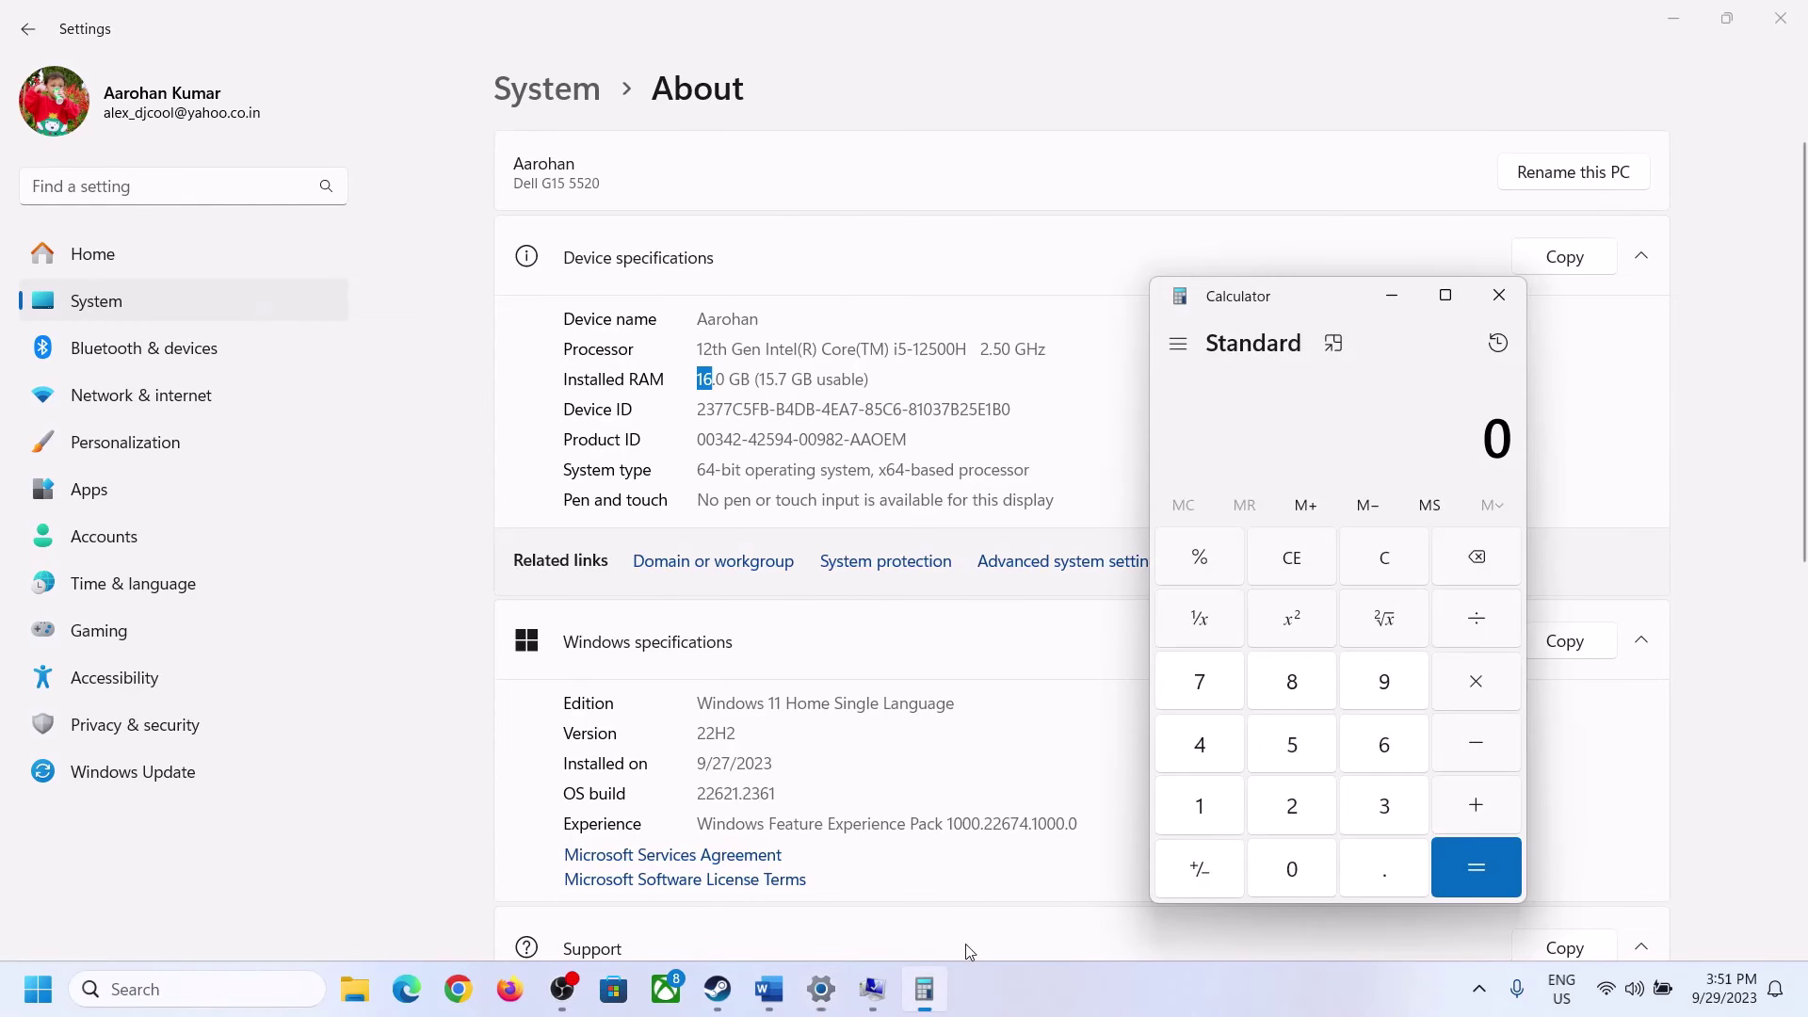
Calculate the installed RAM in megabytes again as 16 × 1024 for the maximum size
{"action": "left_click", "coordinate": [1221, 799]}
{"action": "left_click", "coordinate": [1380, 747]}
{"action": "left_click", "coordinate": [1467, 684]}
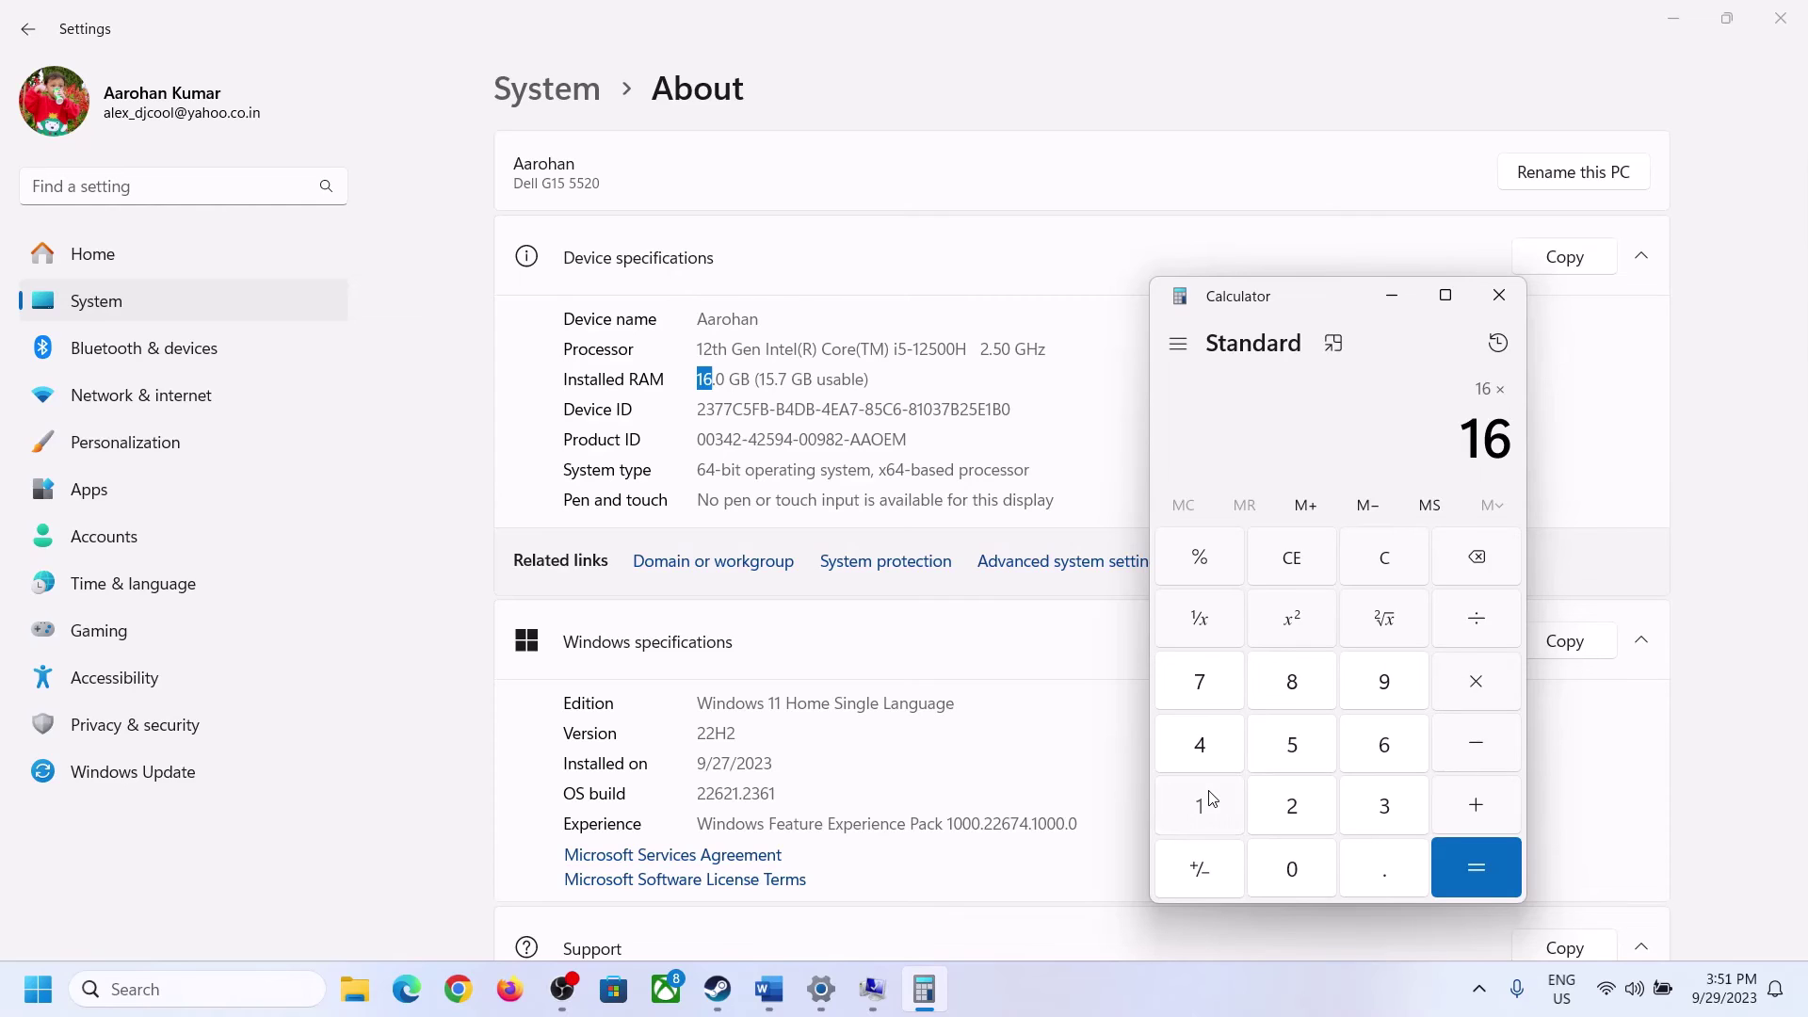
{"action": "left_click", "coordinate": [1213, 799]}
{"action": "left_click", "coordinate": [1281, 865]}
{"action": "left_click", "coordinate": [1292, 806]}
{"action": "left_click", "coordinate": [1205, 746]}
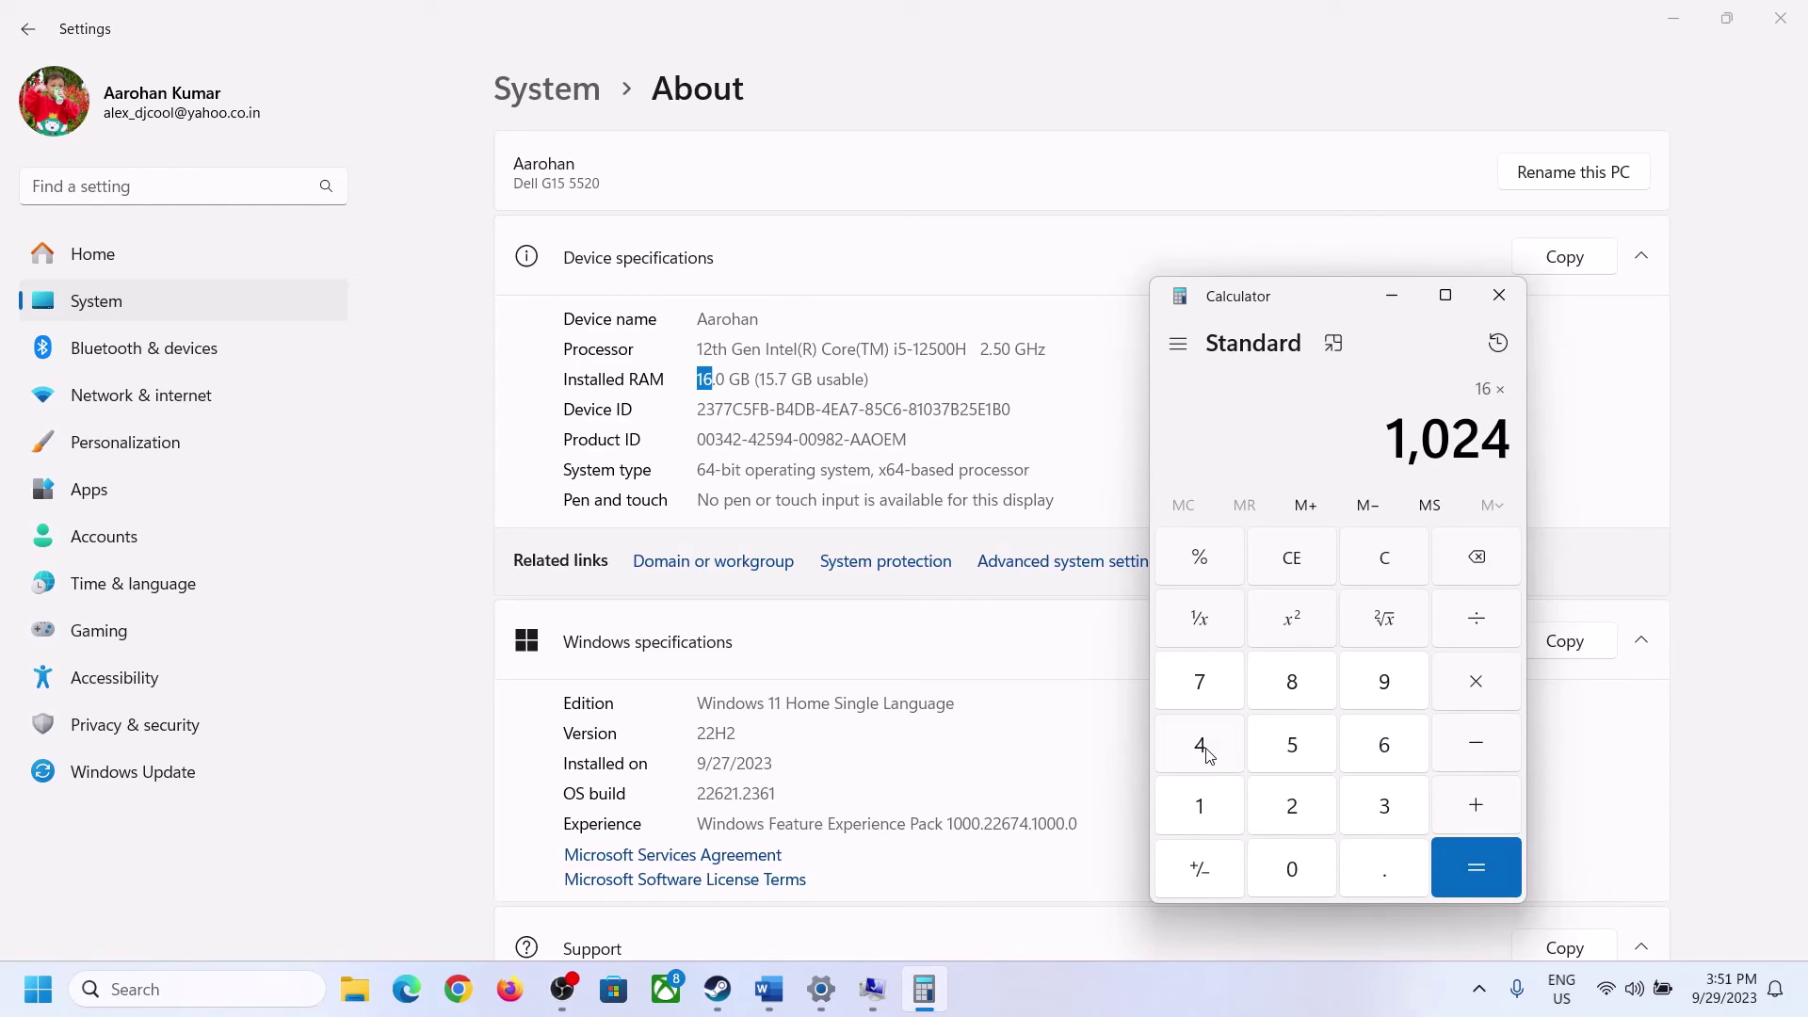
{"action": "left_click", "coordinate": [1452, 883]}
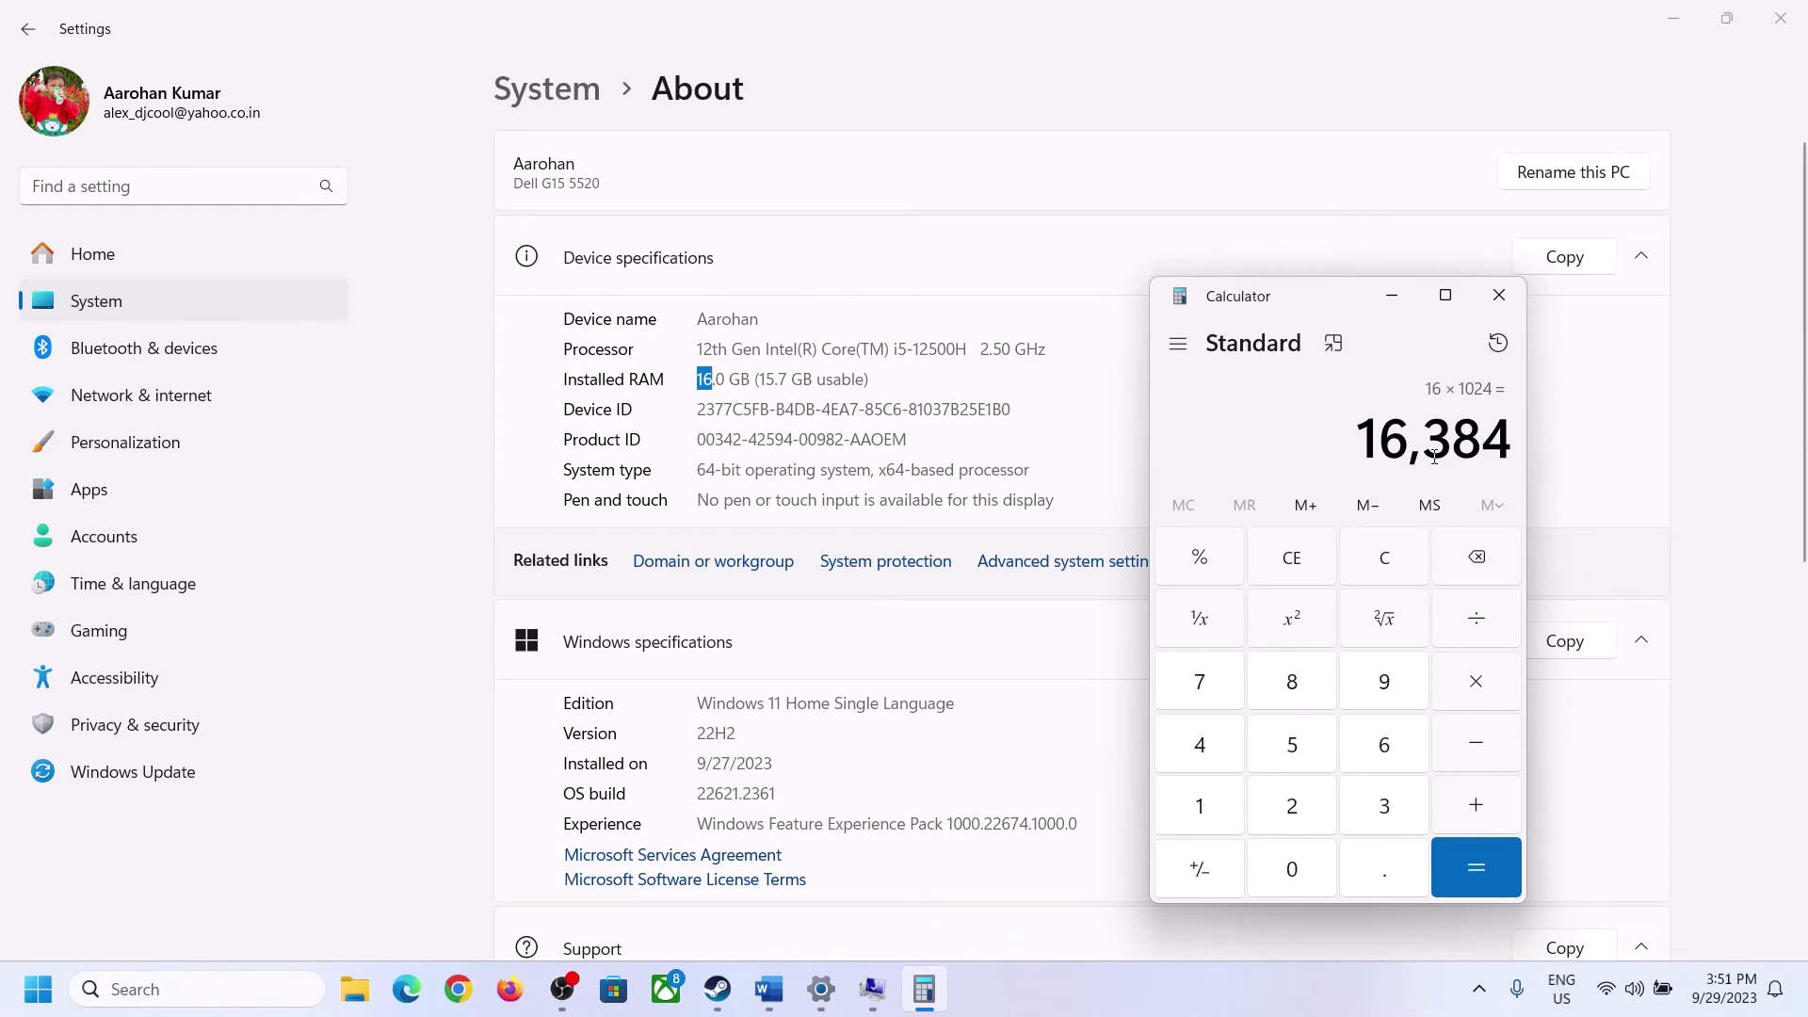
Review the maximum size formula in the Word document and multiply the calculated RAM by 3
{"action": "left_click", "coordinate": [769, 989]}
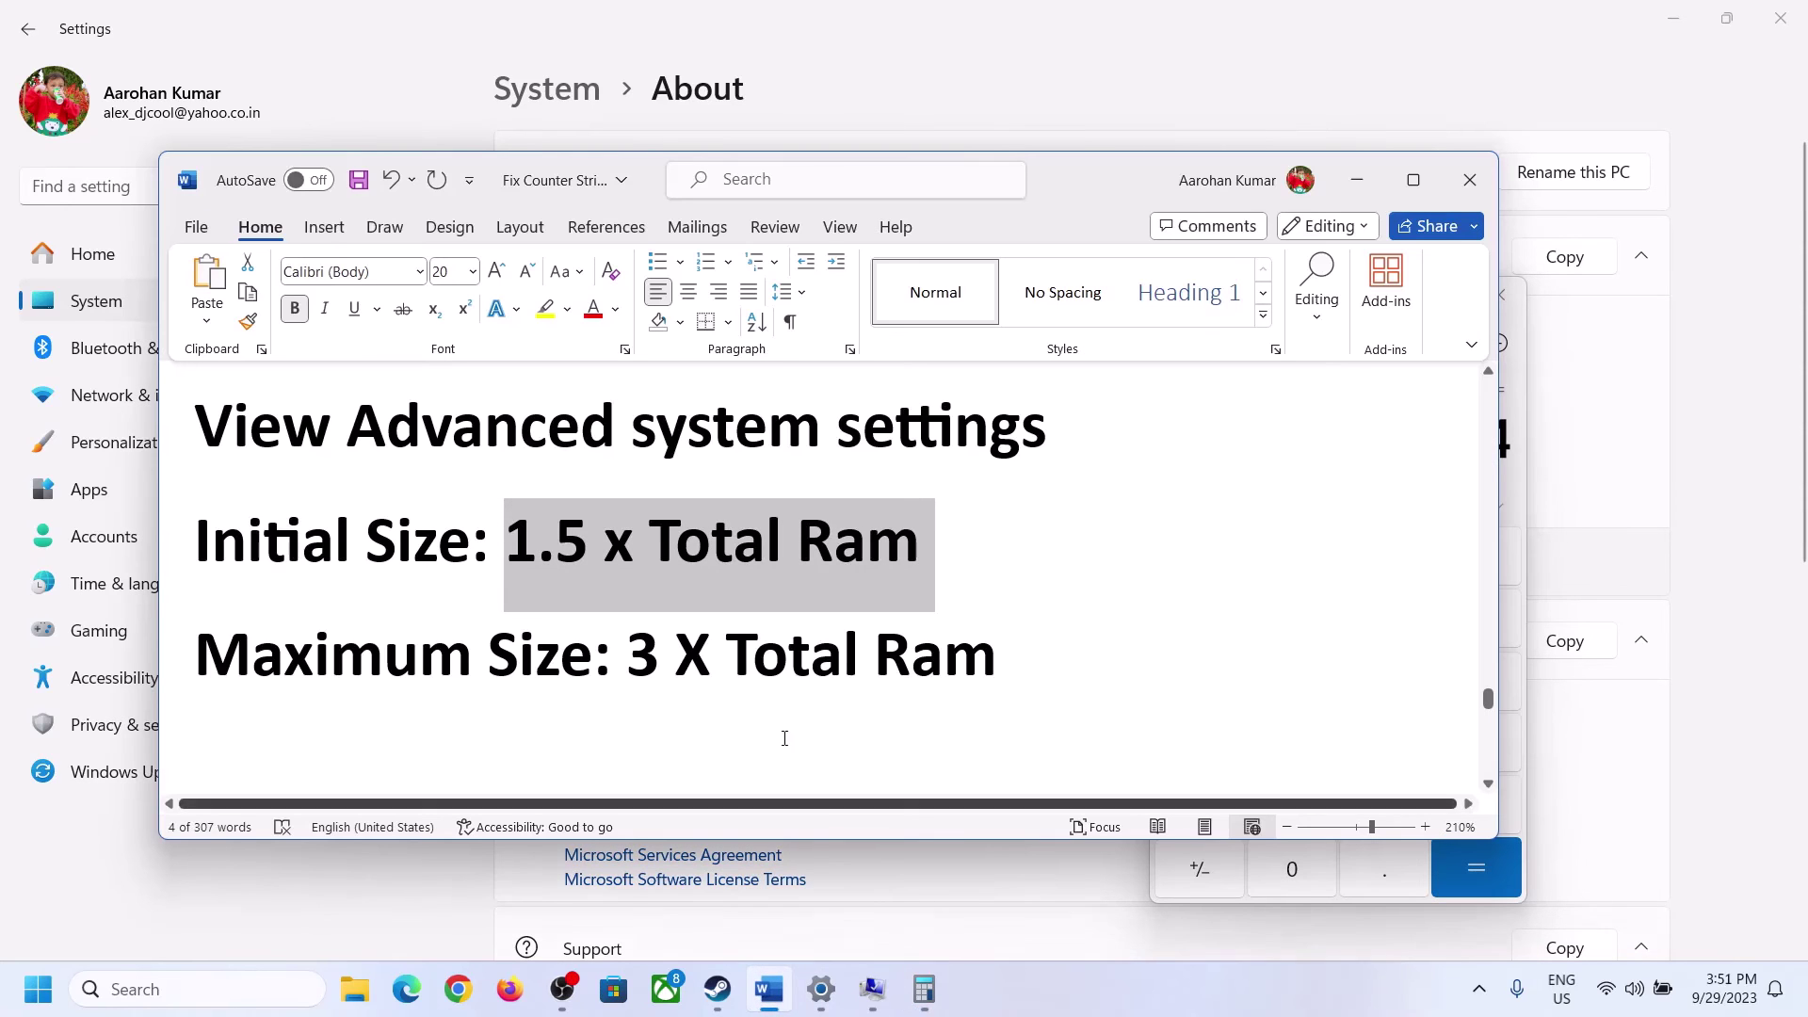
{"action": "left_click", "coordinate": [923, 989]}
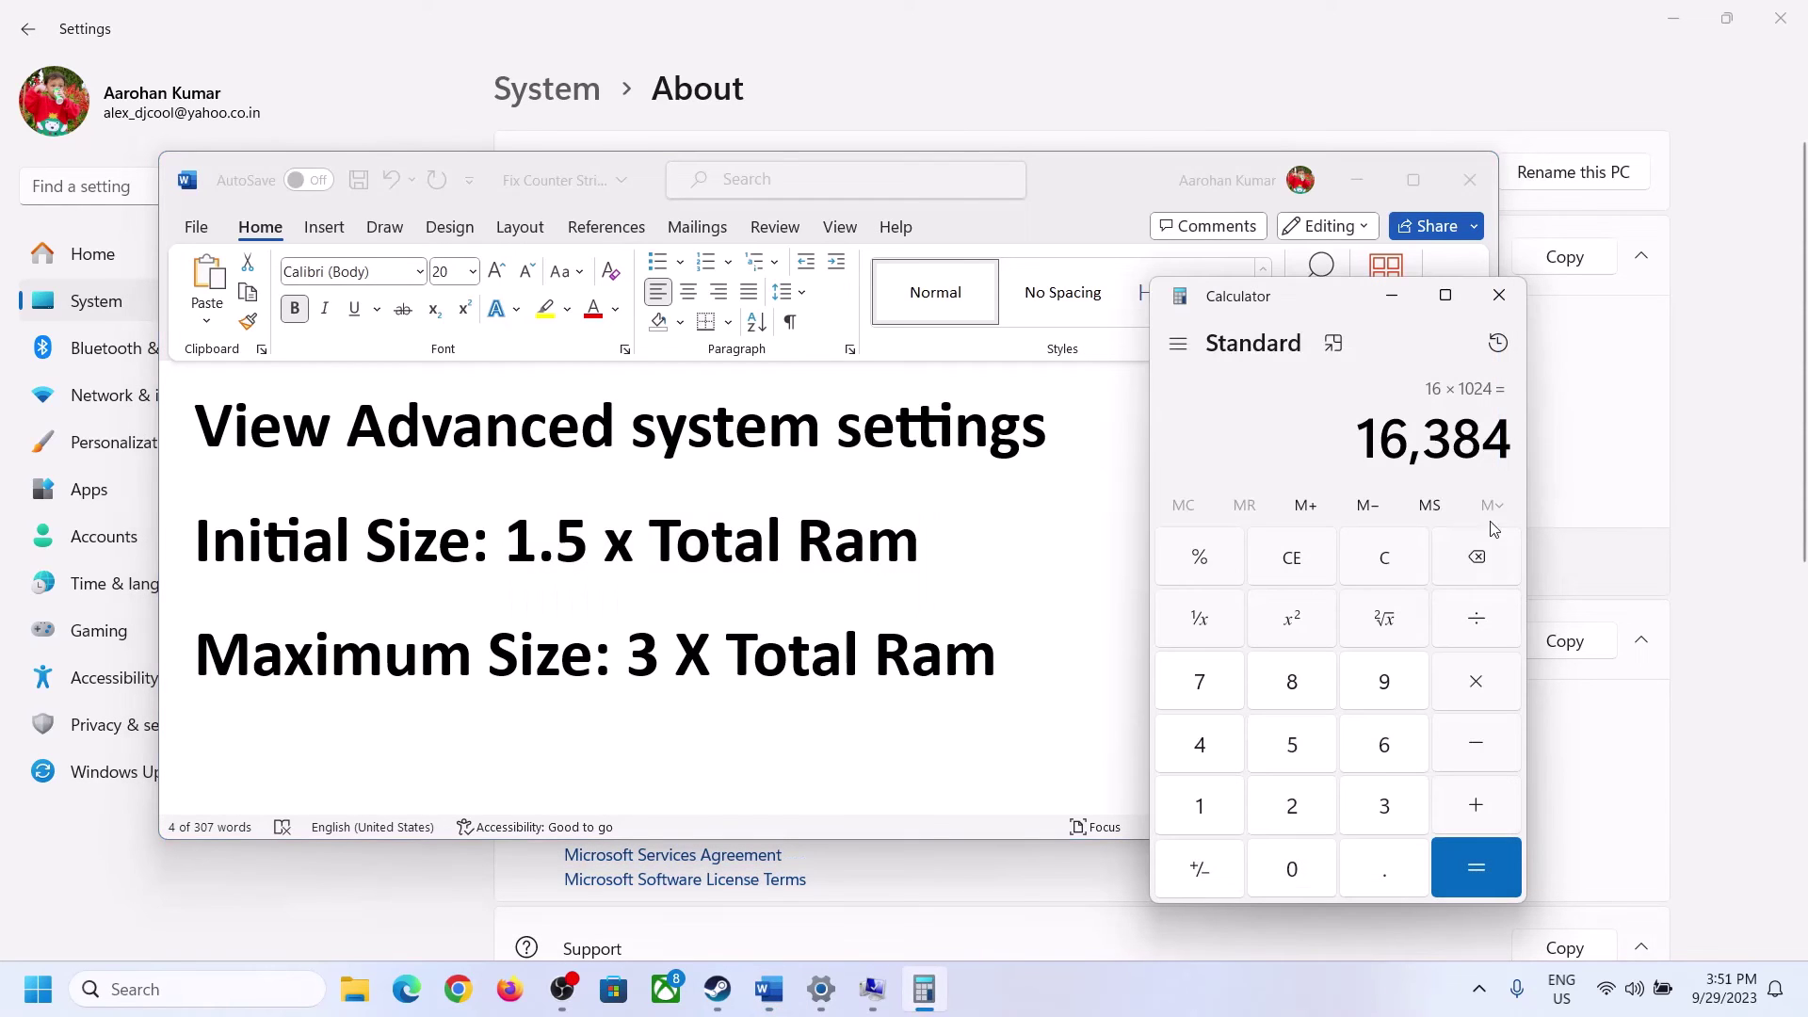
{"action": "left_click", "coordinate": [1477, 693]}
{"action": "left_click", "coordinate": [1361, 809]}
{"action": "left_click", "coordinate": [1486, 864]}
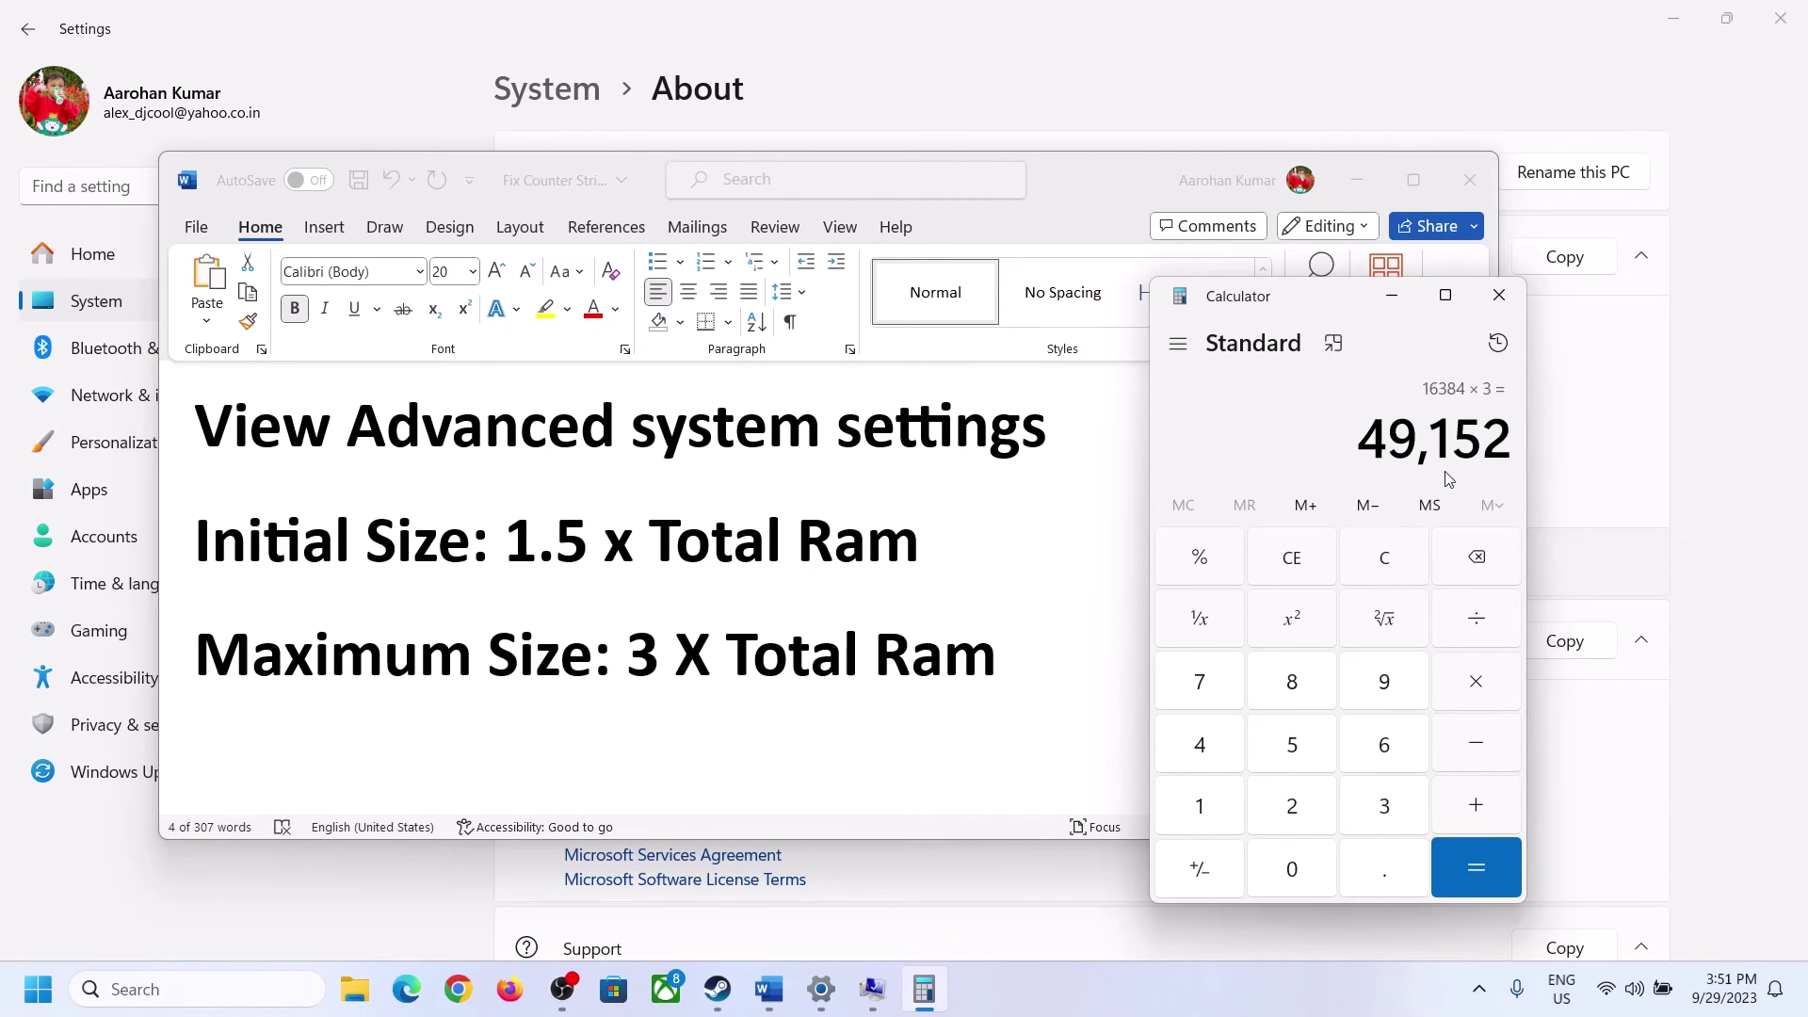
Return to the Virtual Memory dialog and enter 4912 as the maximum paging file size for the C: drive
{"action": "mouse_move", "coordinate": [872, 989]}
{"action": "left_click", "coordinate": [913, 930]}
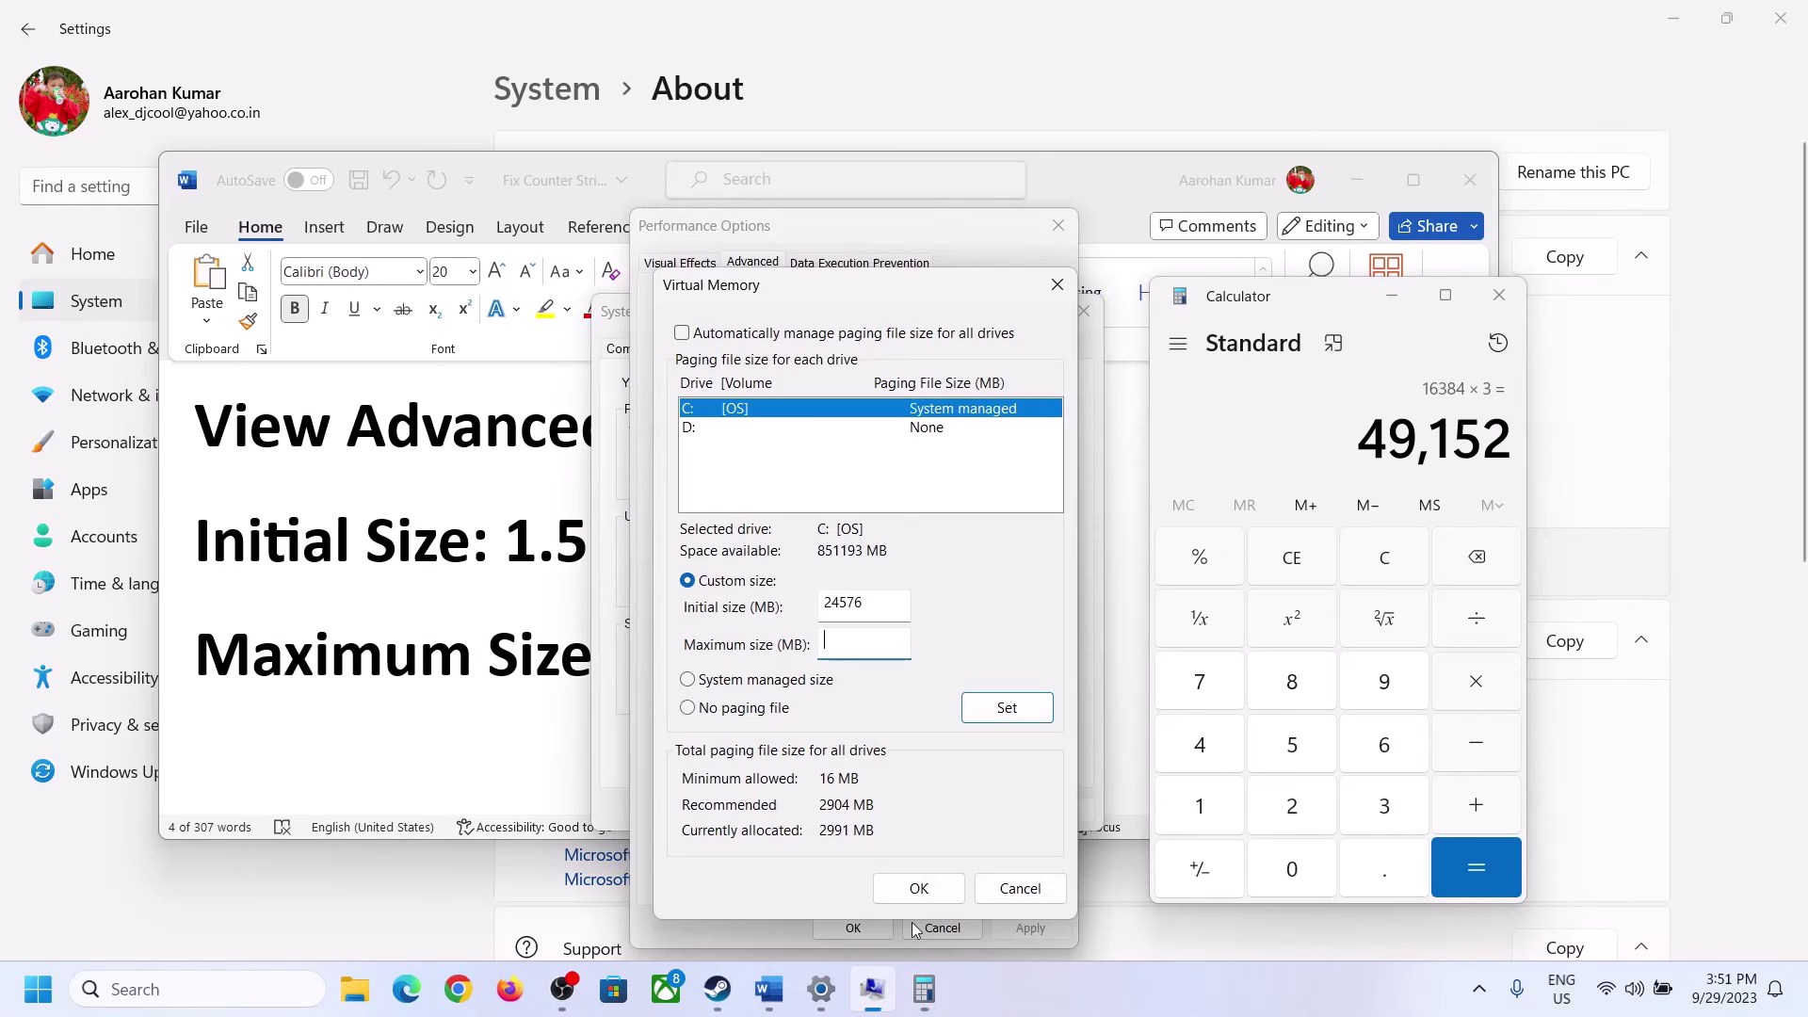
{"action": "type", "text": "4912"}
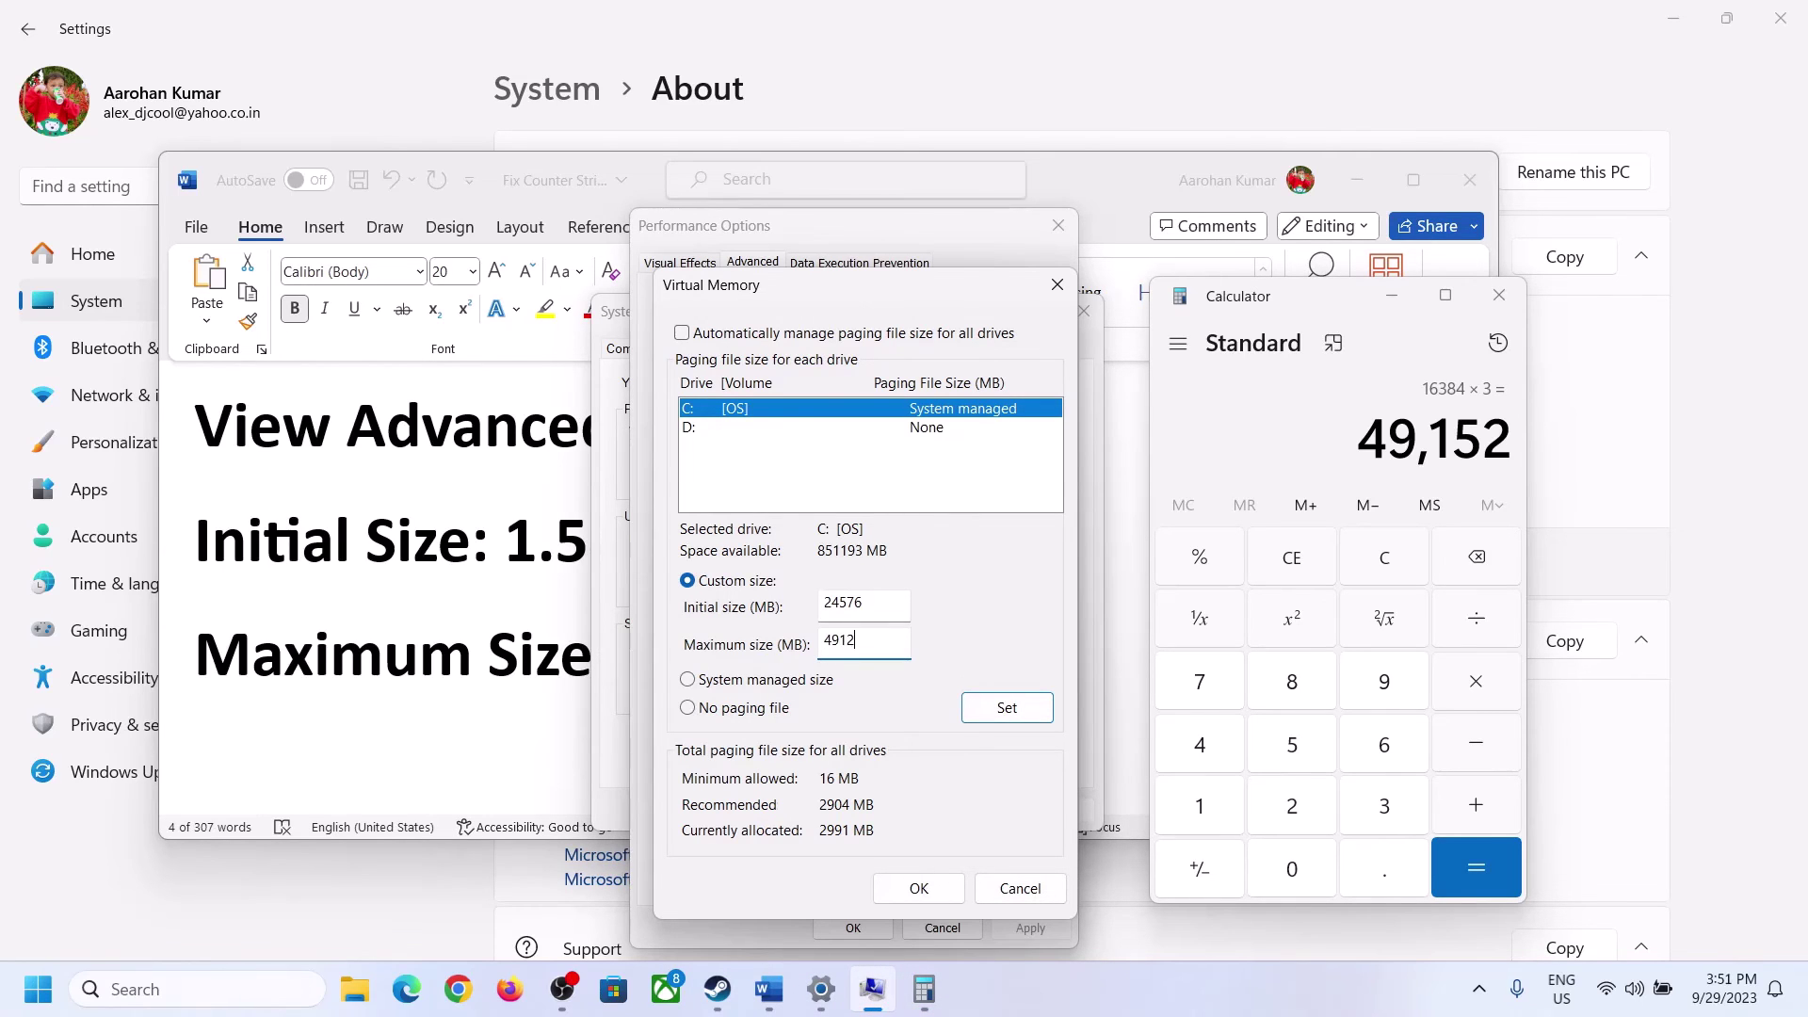